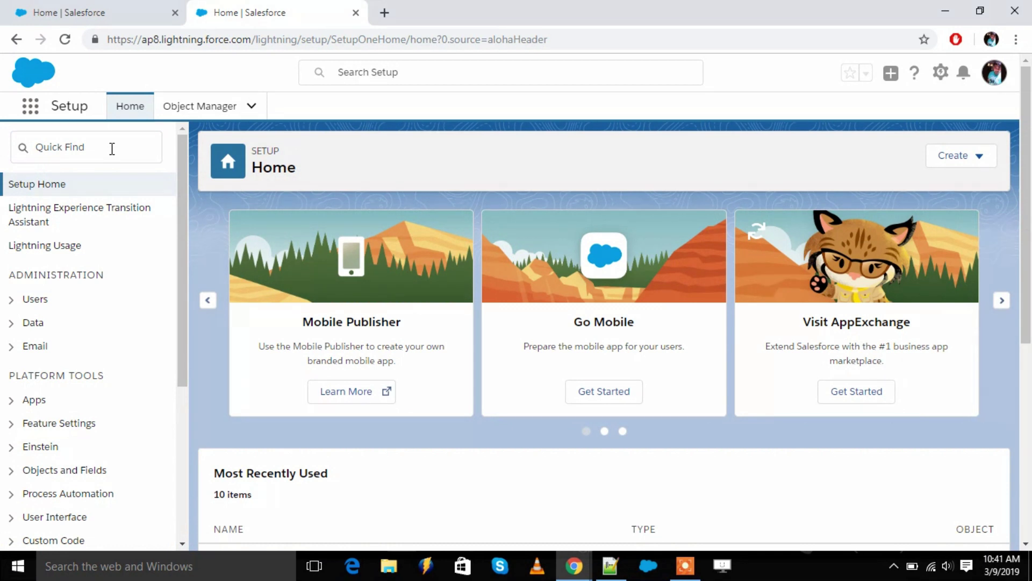
# Search the setup options for "object" and open the Object Manager.
pyautogui.click(111, 149)
pyautogui.write('o')
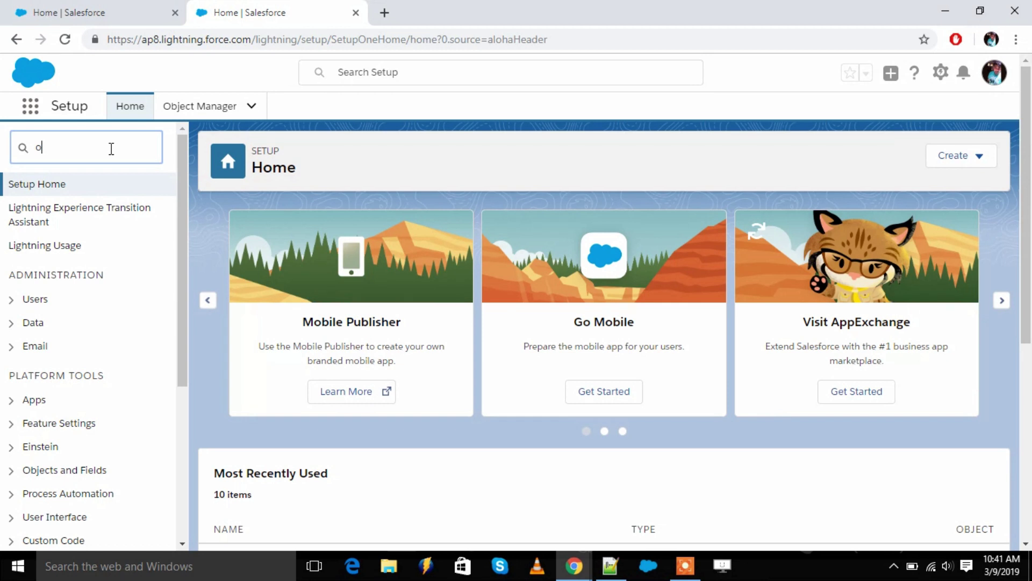
pyautogui.write('bhject')
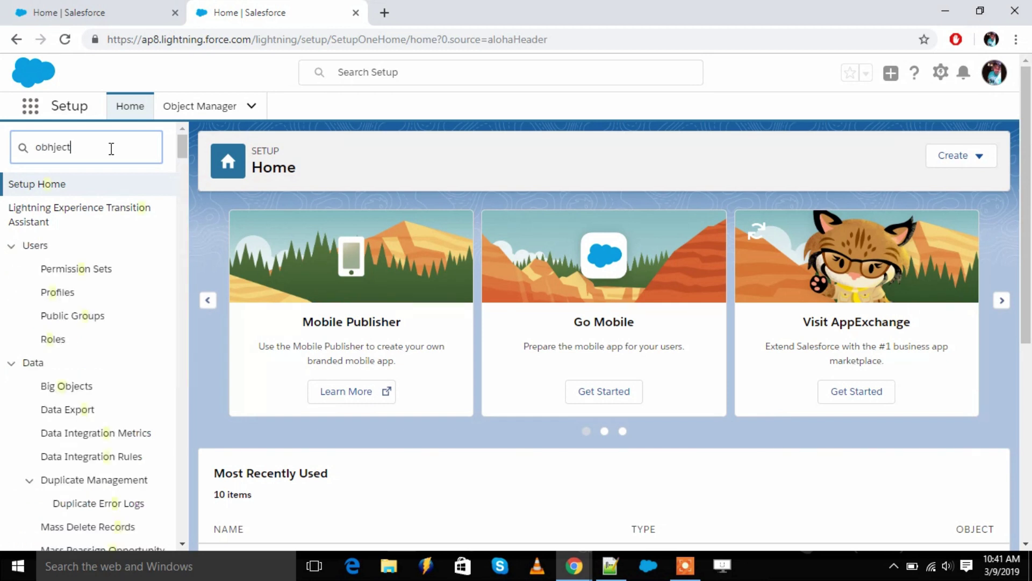
pyautogui.press('BackSpace')
pyautogui.press('BackSpace')
pyautogui.press('BackSpace')
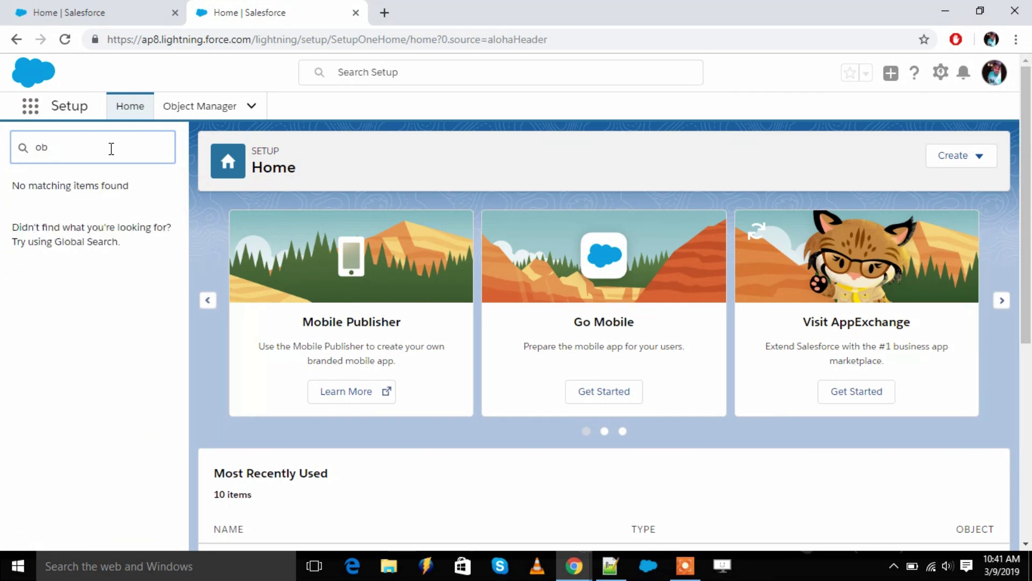
pyautogui.write('ject')
pyautogui.click(87, 257)
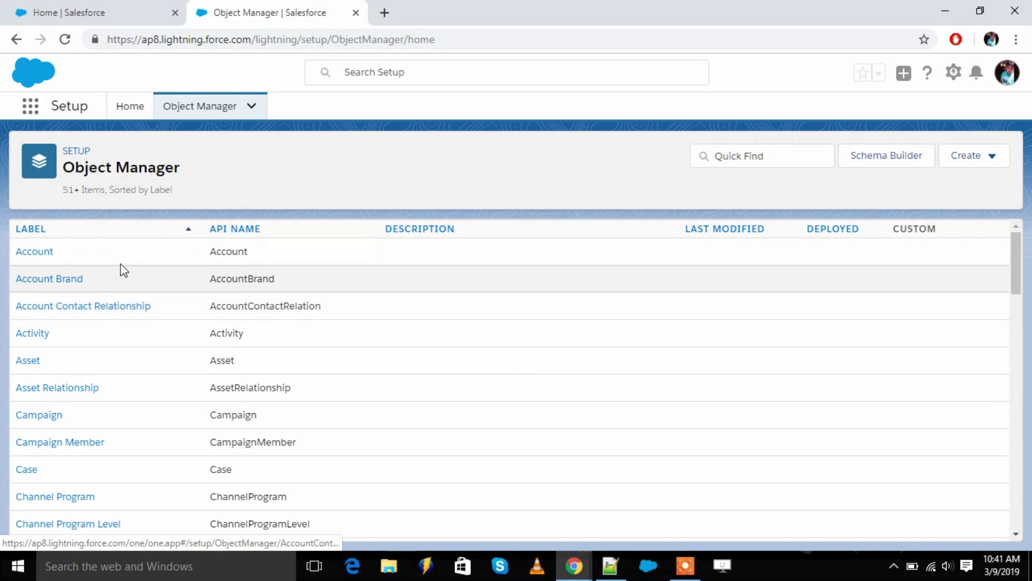
# Find the Opportunity object in the object list and open its details.
pyautogui.scroll(-10, 138, 349)
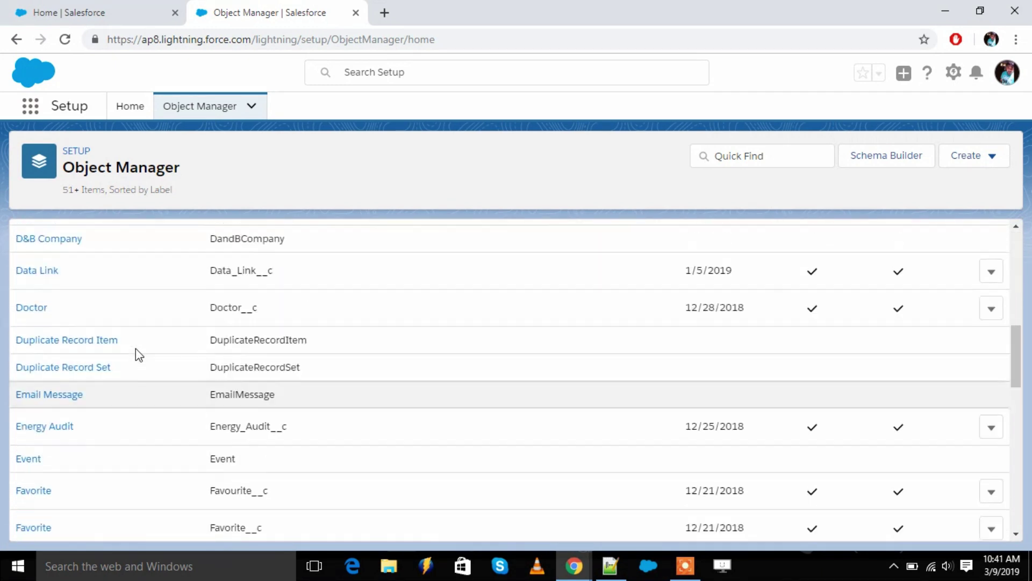
pyautogui.scroll(5, 136, 348)
pyautogui.scroll(3, 135, 379)
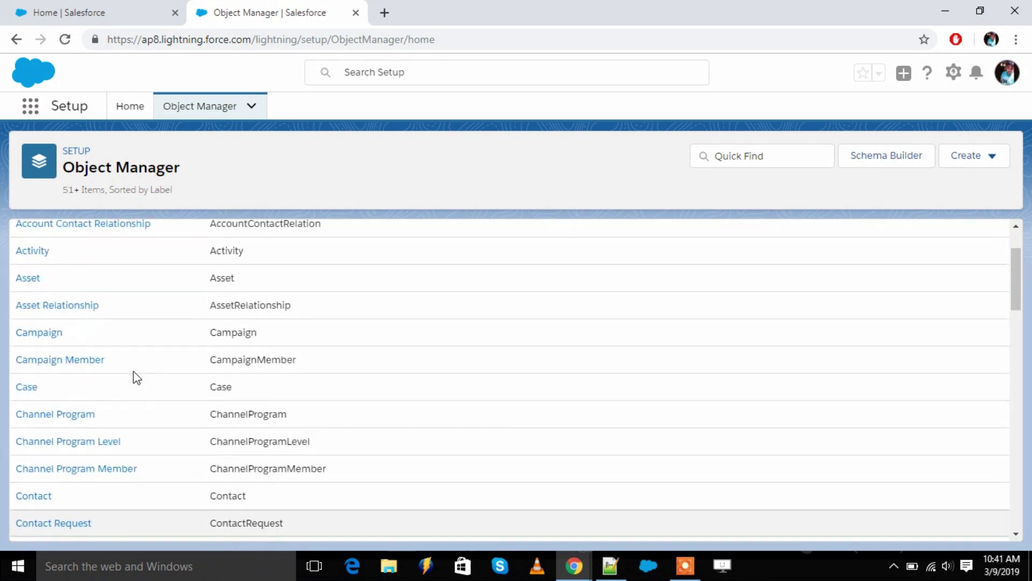
pyautogui.scroll(-12, 134, 372)
pyautogui.scroll(-3, 137, 376)
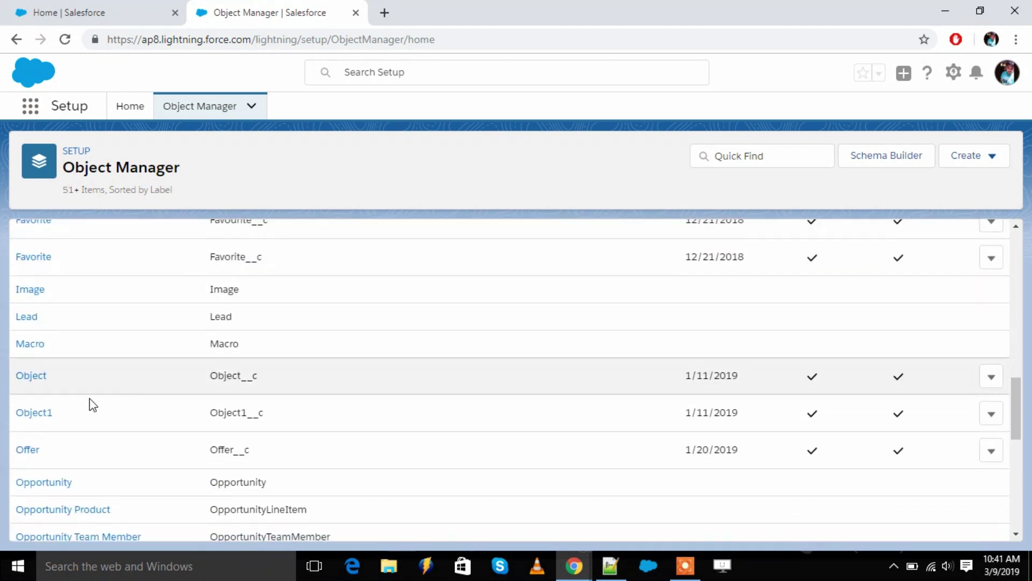
pyautogui.scroll(-1, 75, 396)
pyautogui.click(66, 410)
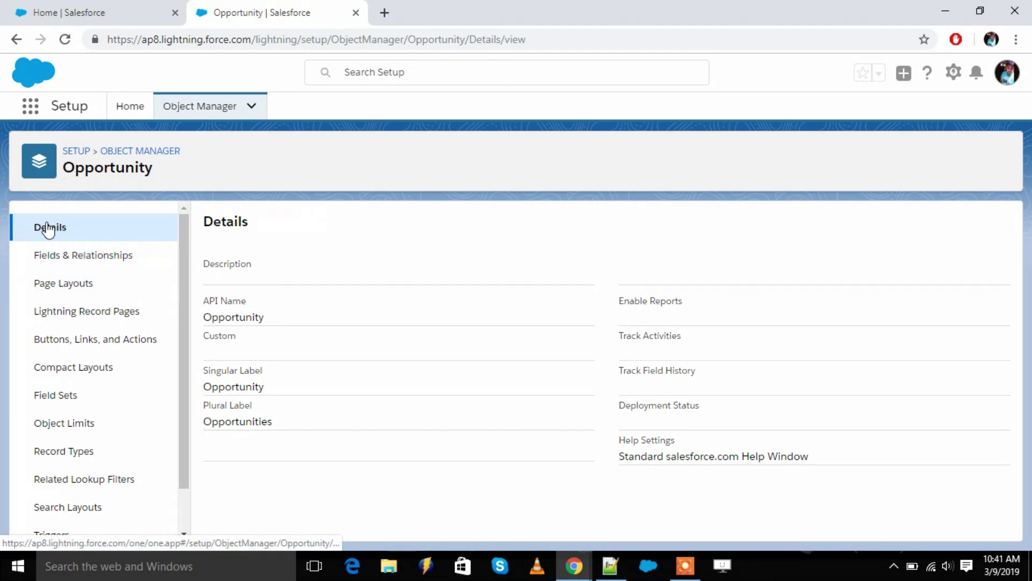
# Open the Opportunity object's Fields & Relationships and look through its field list.
pyautogui.click(93, 259)
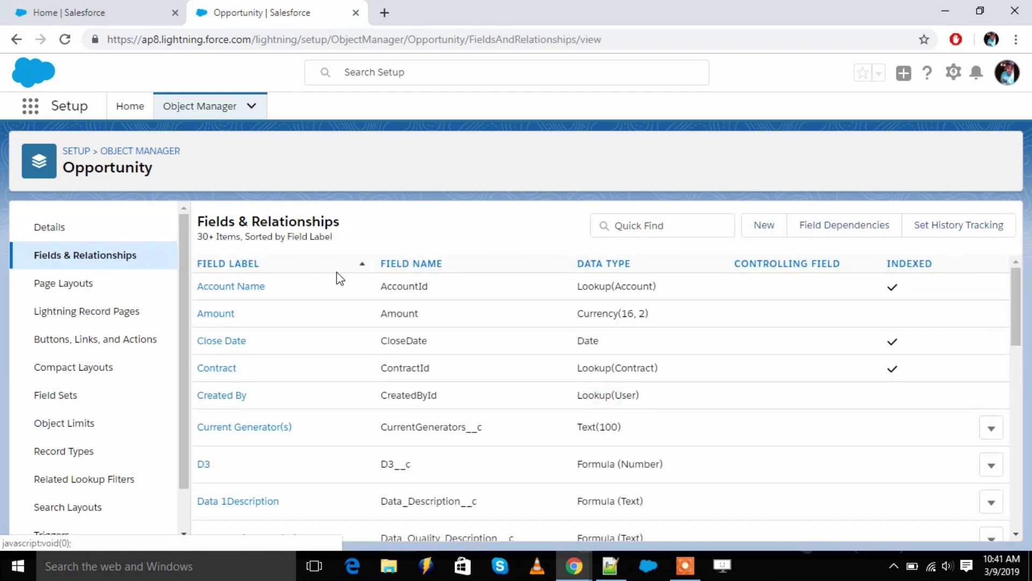
pyautogui.scroll(-3, 423, 294)
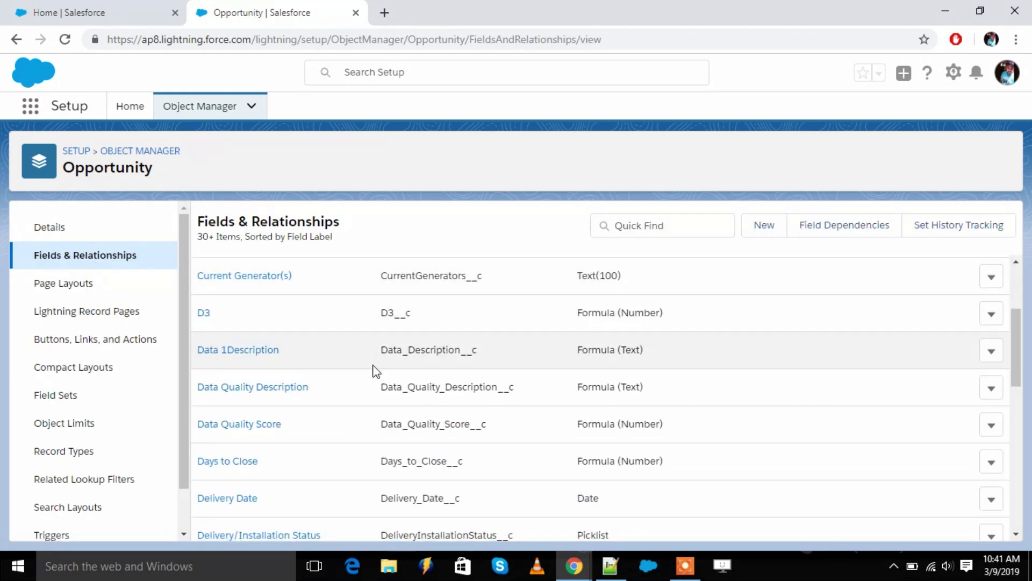
pyautogui.scroll(3, 370, 362)
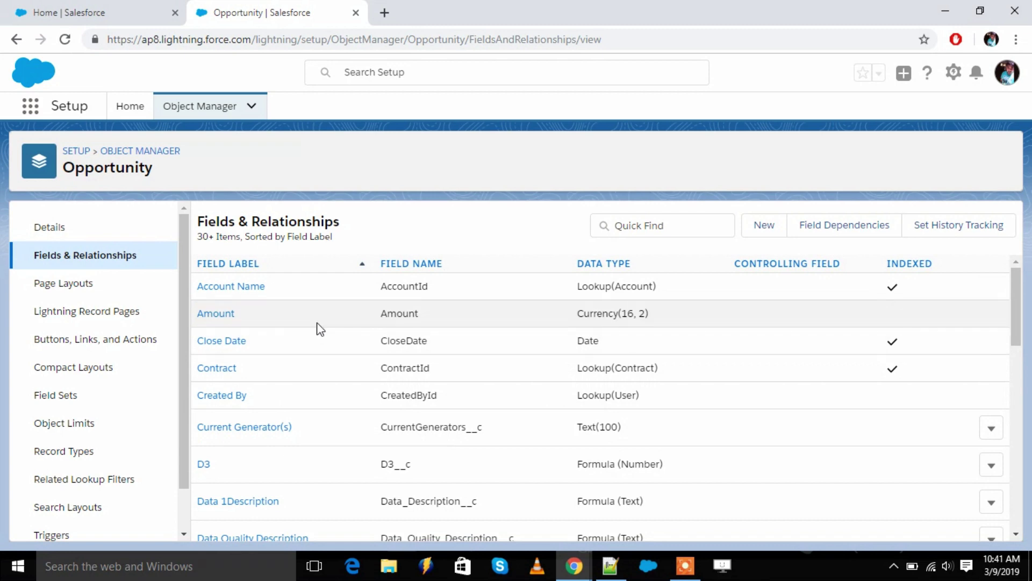
pyautogui.scroll(-10, 321, 355)
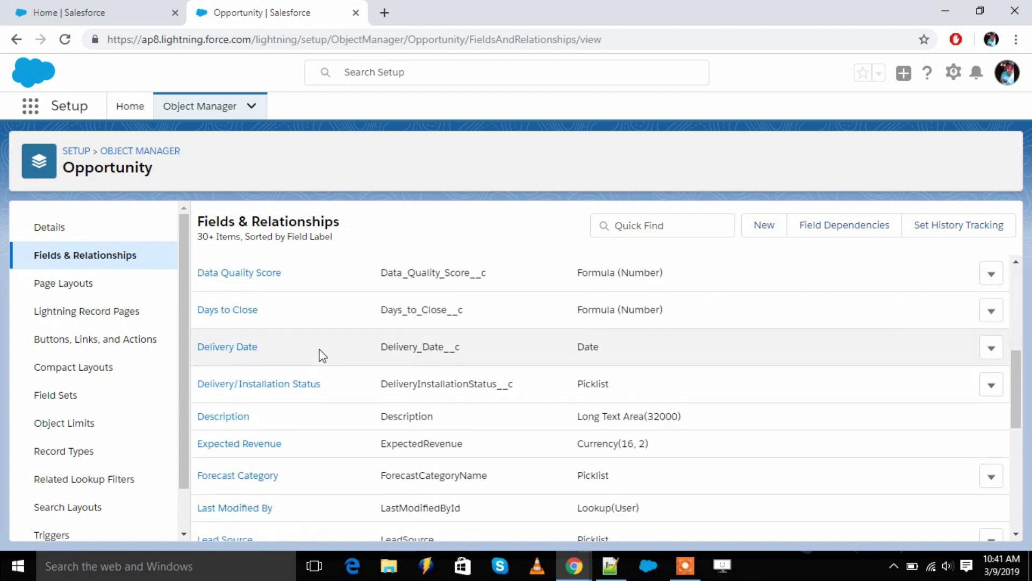
pyautogui.scroll(8, 329, 359)
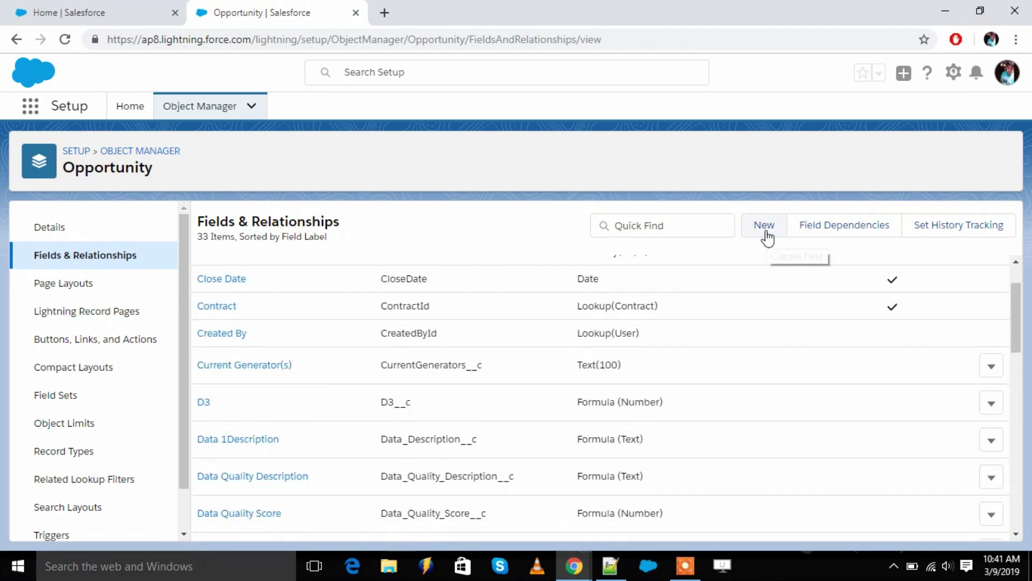
# Start a new custom field on Opportunity with the Formula data type and proceed to the output type step.
pyautogui.click(766, 235)
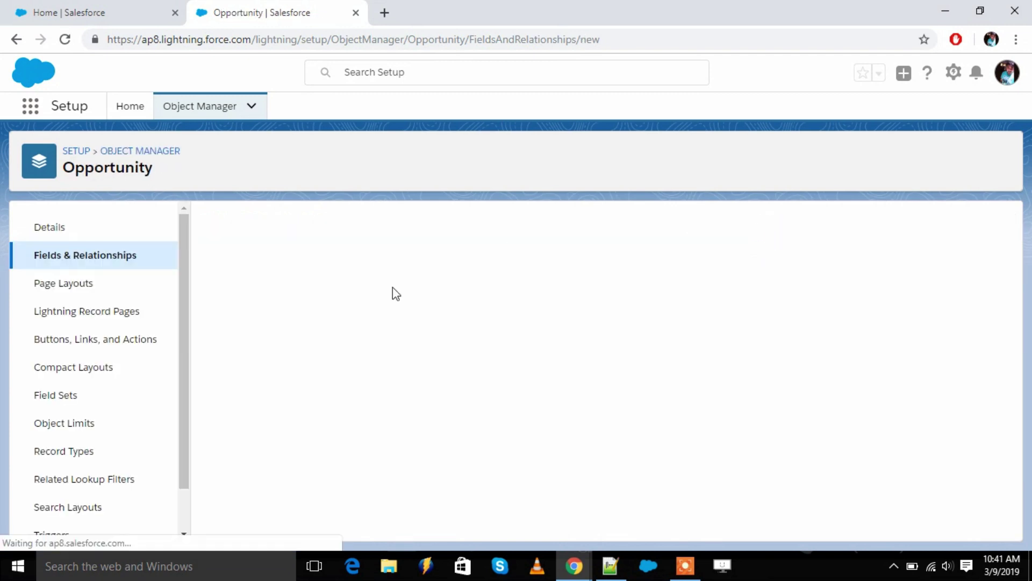
pyautogui.scroll(-3, 323, 365)
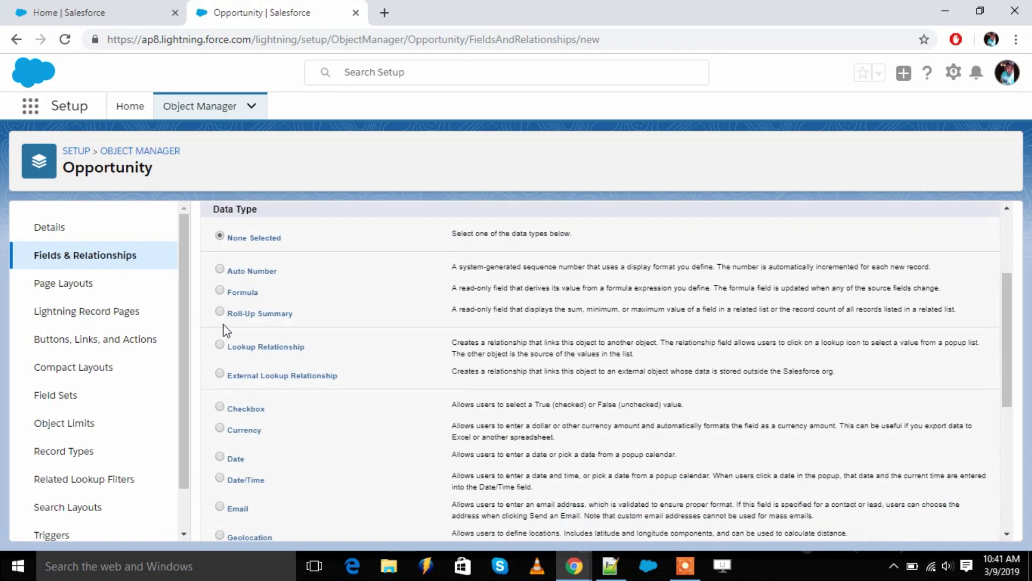
pyautogui.click(220, 290)
pyautogui.scroll(-6, 445, 323)
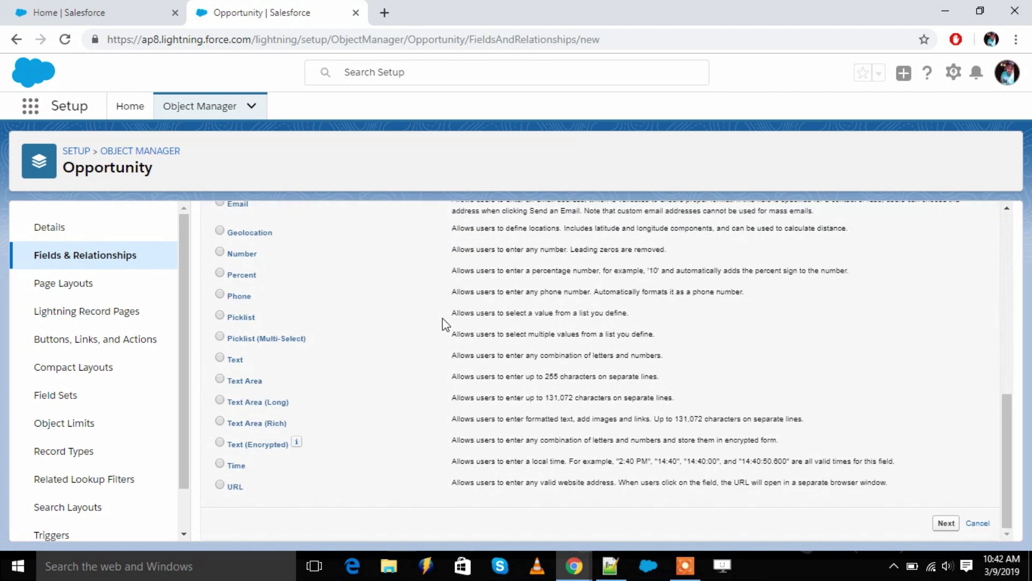
pyautogui.click(947, 525)
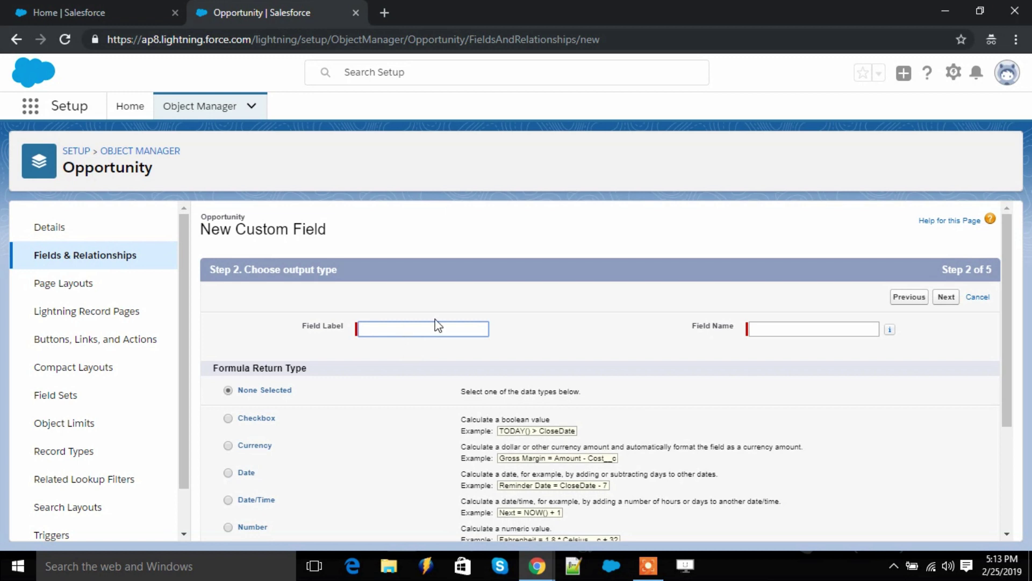
# Label the new field "My formula field" and let its field name fill in from the label.
pyautogui.write('M')
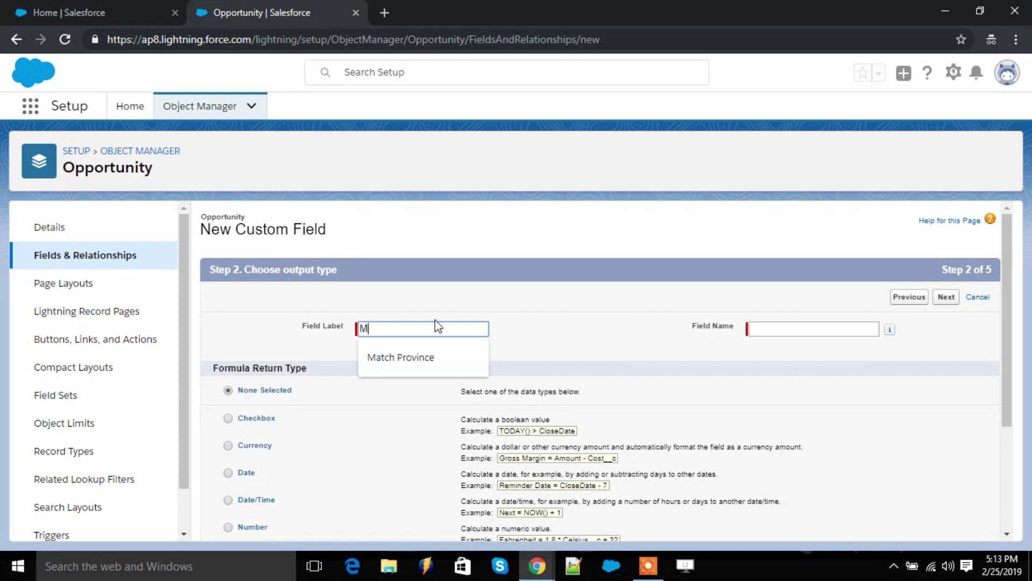
pyautogui.write('y formula field')
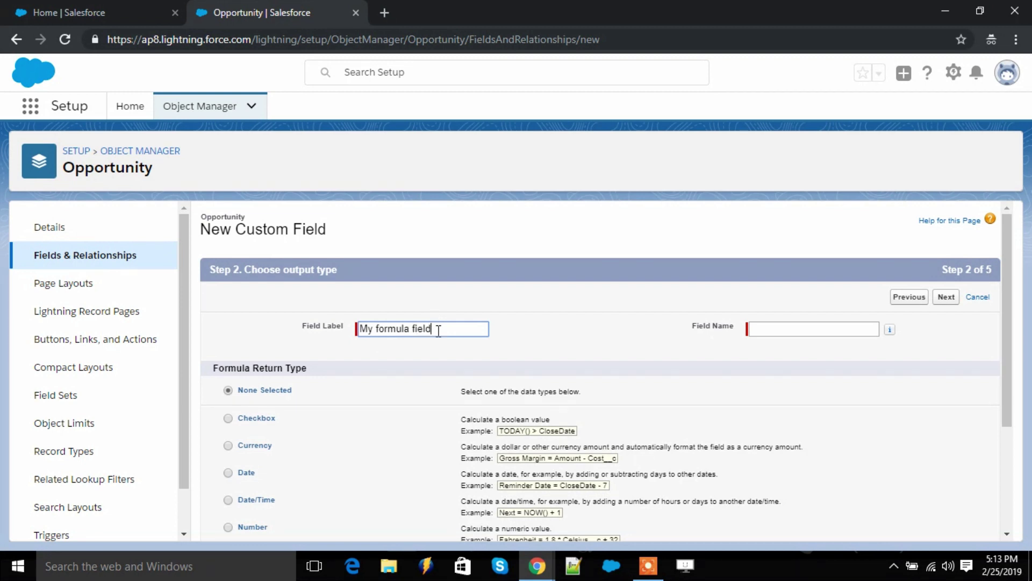
pyautogui.click(581, 338)
# Set the formula return type to Text and continue to the formula entry step.
pyautogui.scroll(-3, 459, 317)
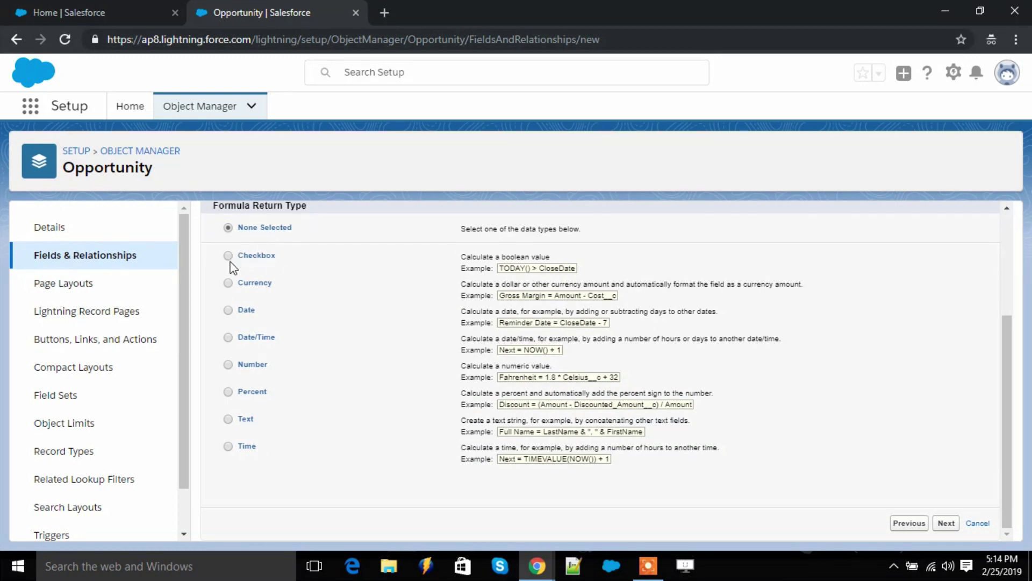
pyautogui.click(228, 283)
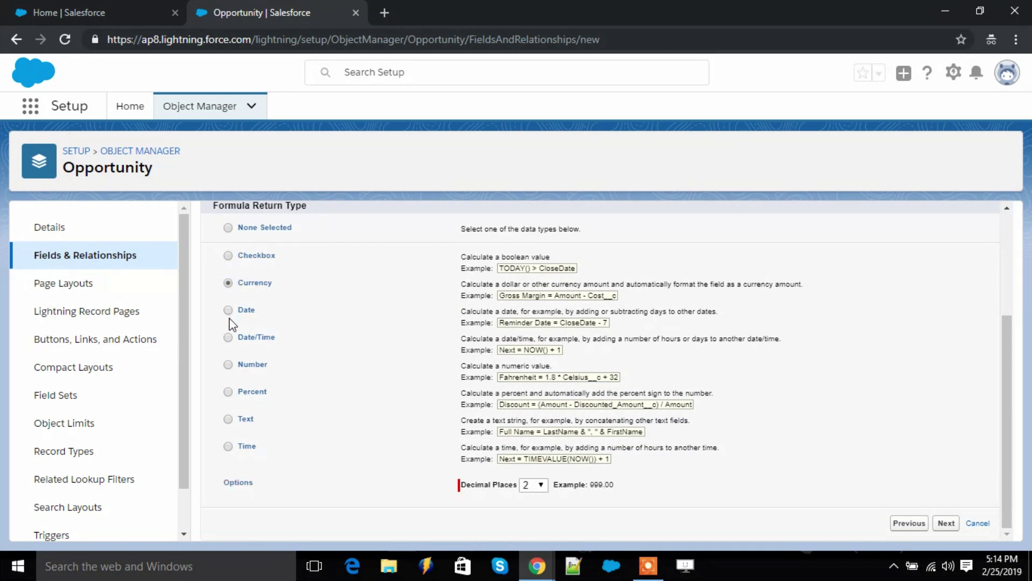
pyautogui.click(228, 311)
pyautogui.click(228, 338)
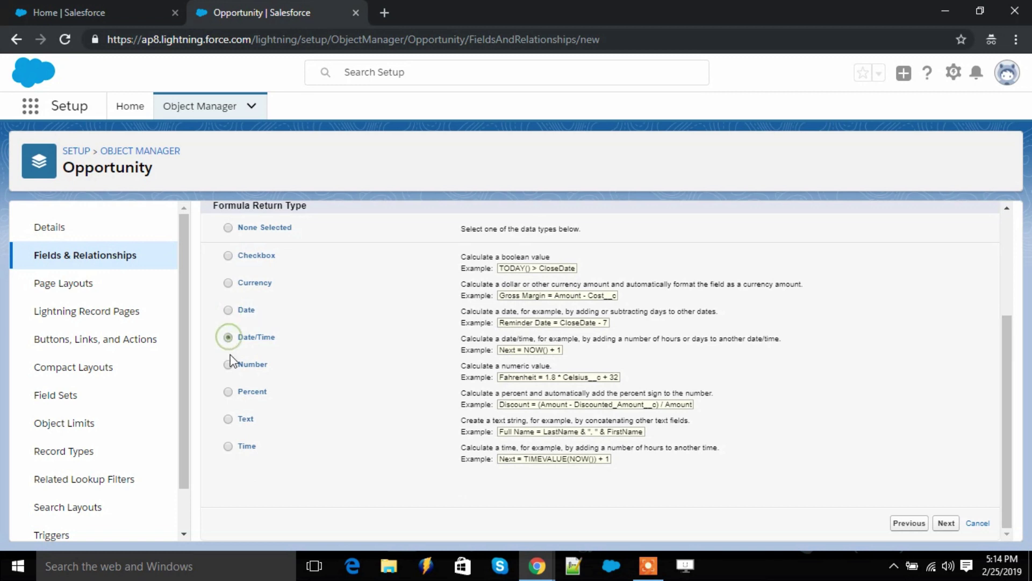
pyautogui.click(229, 392)
pyautogui.click(230, 419)
pyautogui.scroll(2, 340, 389)
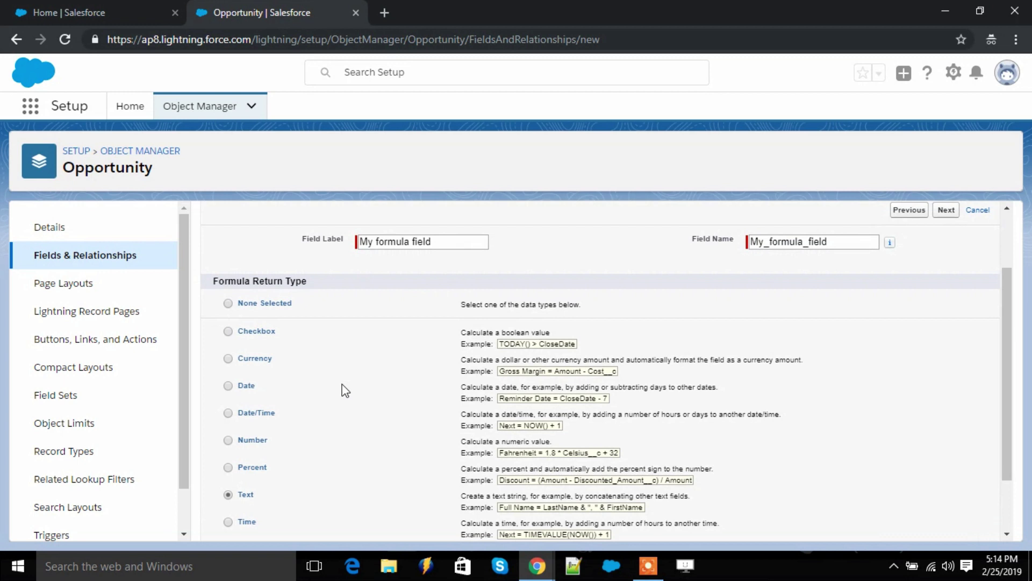
pyautogui.scroll(-2, 344, 390)
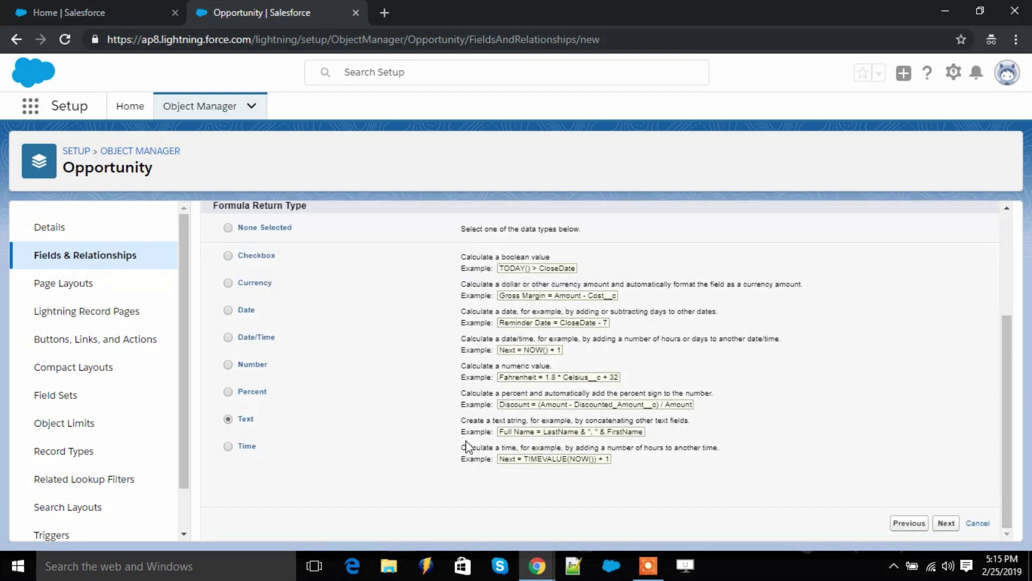
pyautogui.click(946, 524)
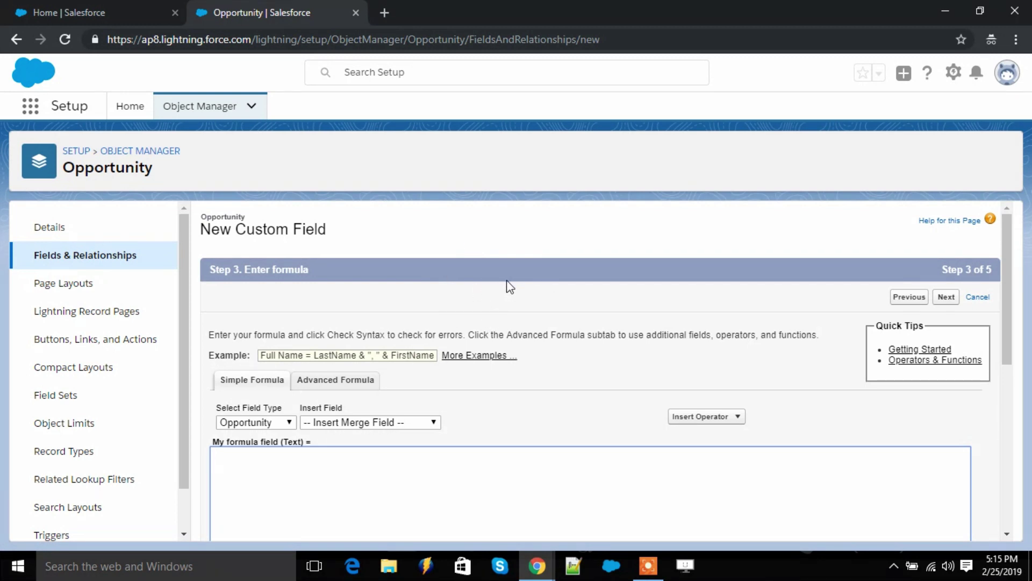
# Compare the Simple Formula and Advanced Formula editors, finishing in the Advanced Formula editor.
pyautogui.click(328, 381)
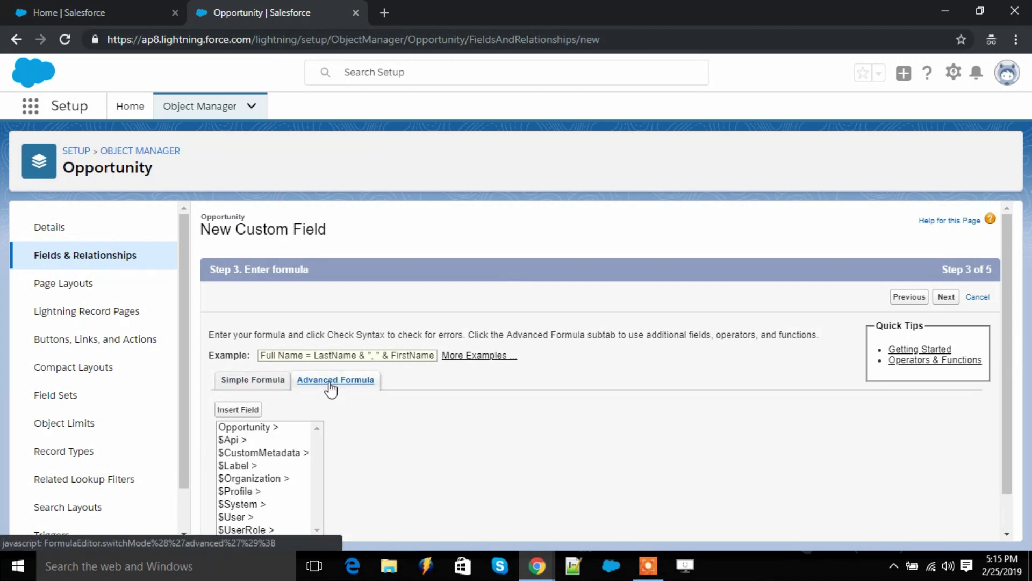
pyautogui.scroll(-5, 398, 371)
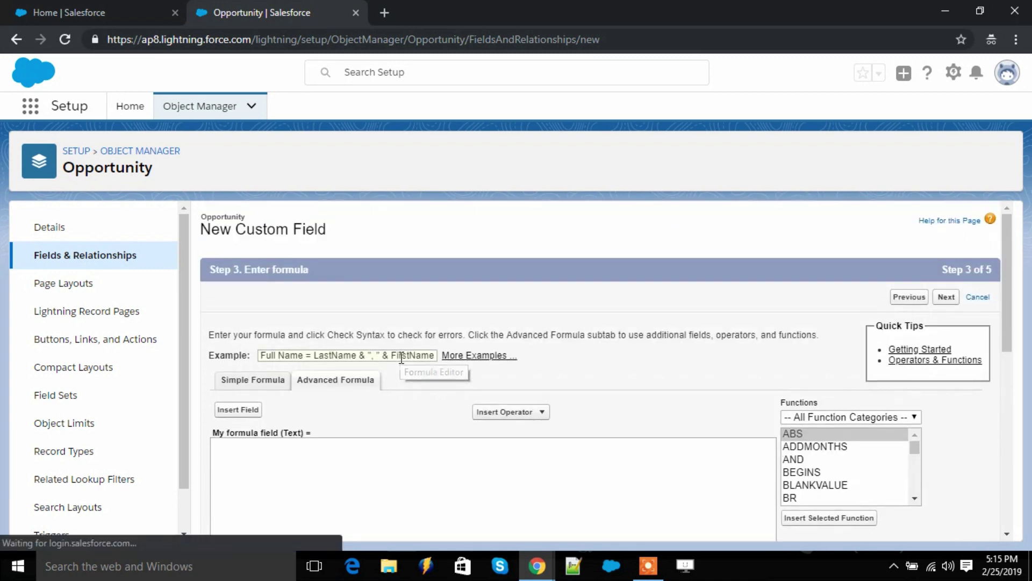
pyautogui.click(269, 385)
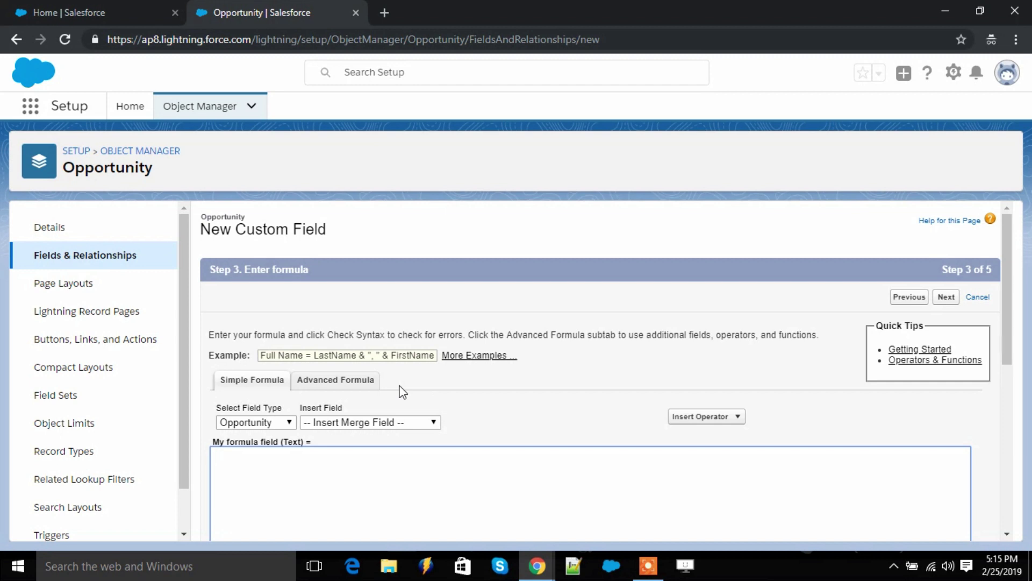
pyautogui.scroll(-3, 339, 365)
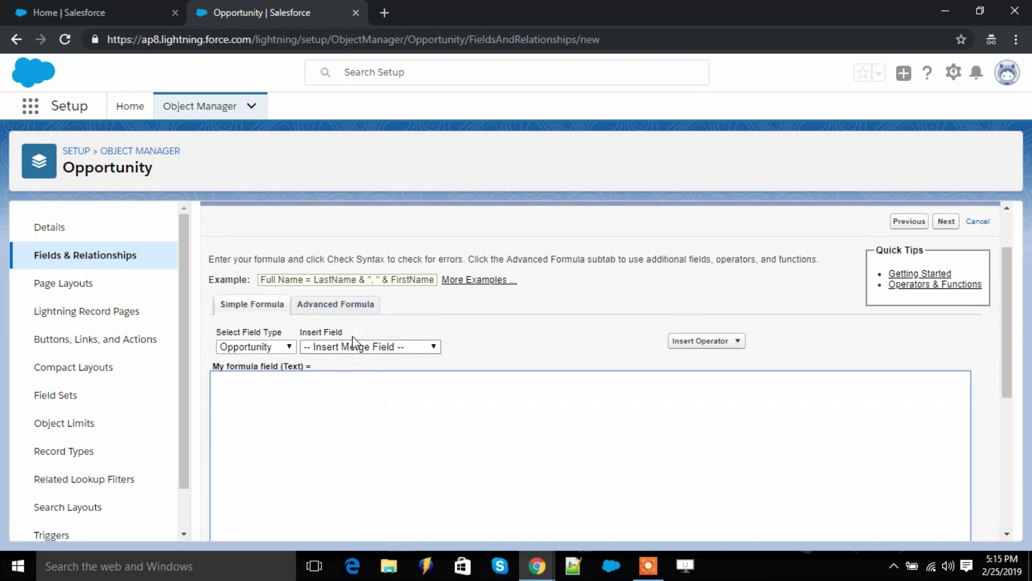
pyautogui.click(336, 231)
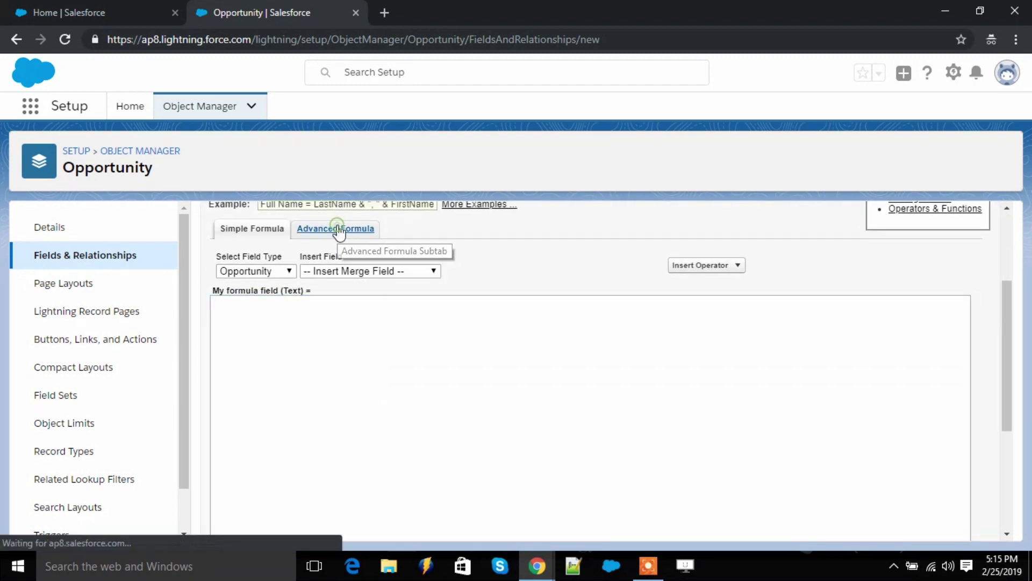
pyautogui.scroll(-1, 334, 356)
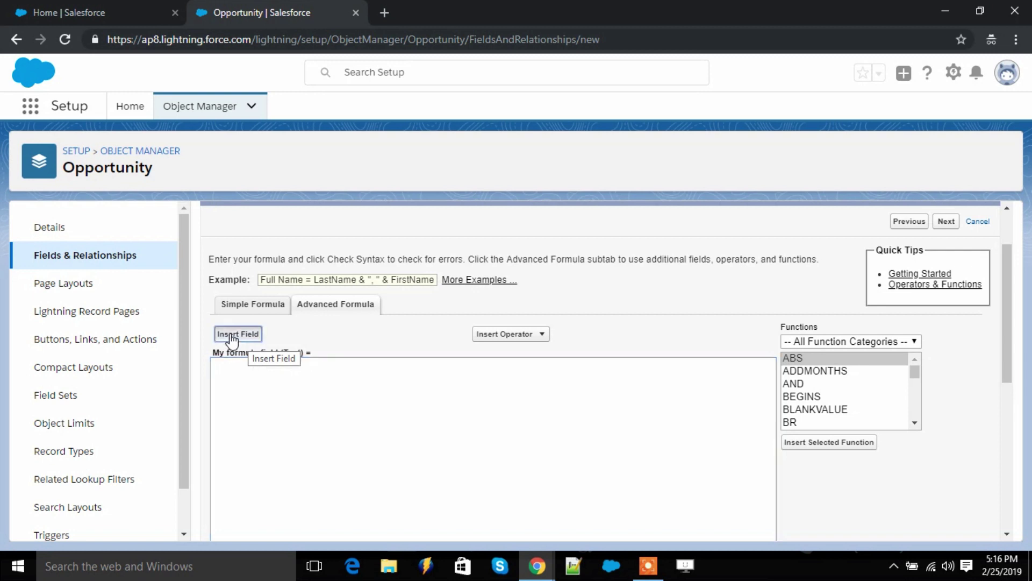
# Look through the Opportunity fields available for insertion into the formula, then close the field picker.
pyautogui.click(231, 335)
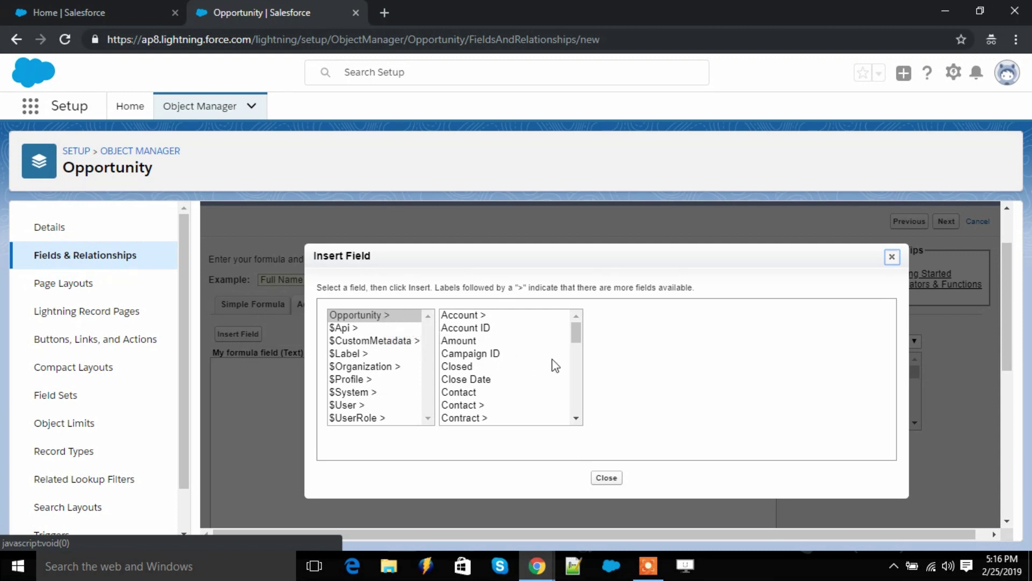
pyautogui.scroll(-4, 514, 344)
pyautogui.scroll(4, 513, 350)
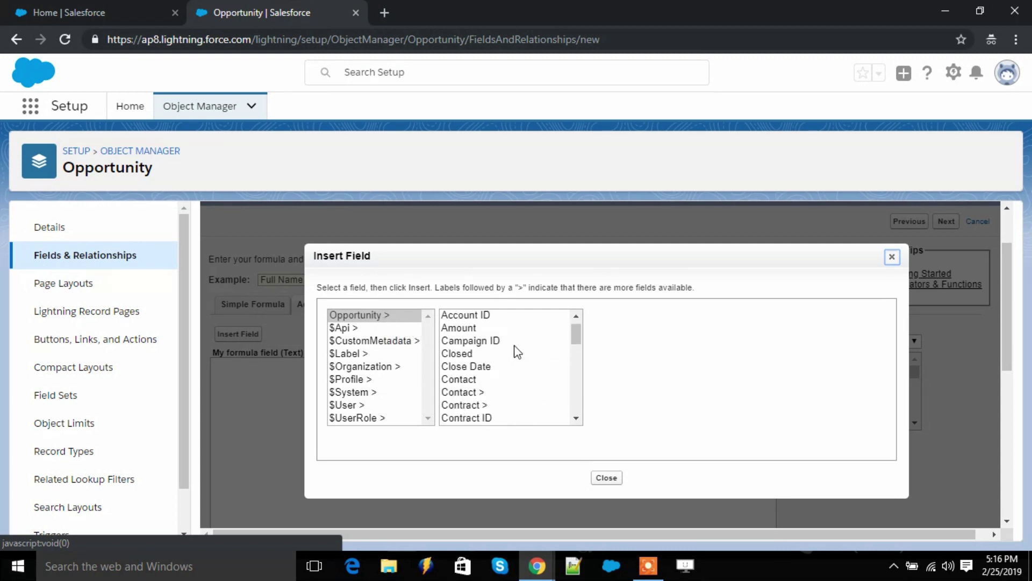
pyautogui.scroll(-10, 519, 341)
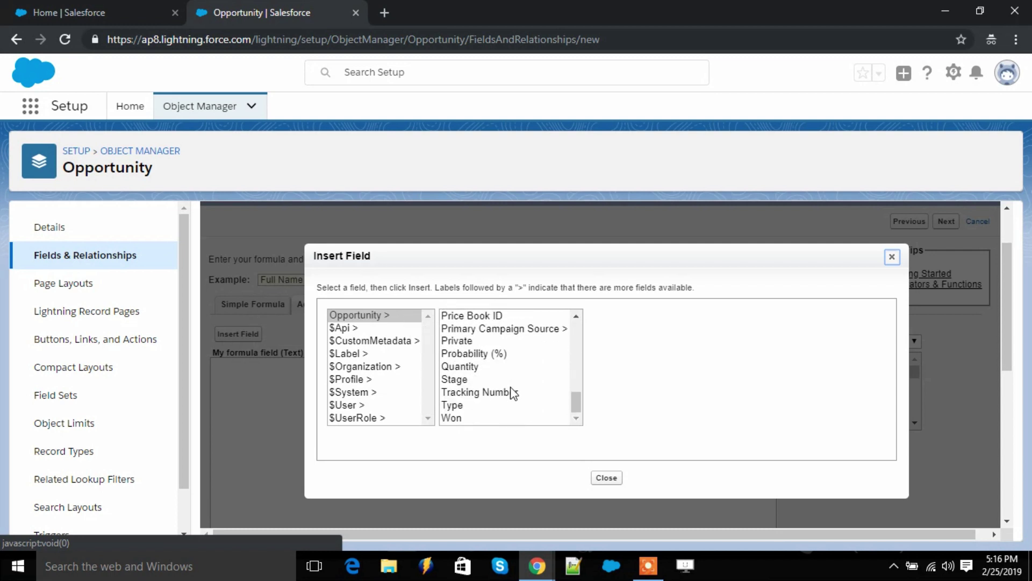
pyautogui.click(599, 477)
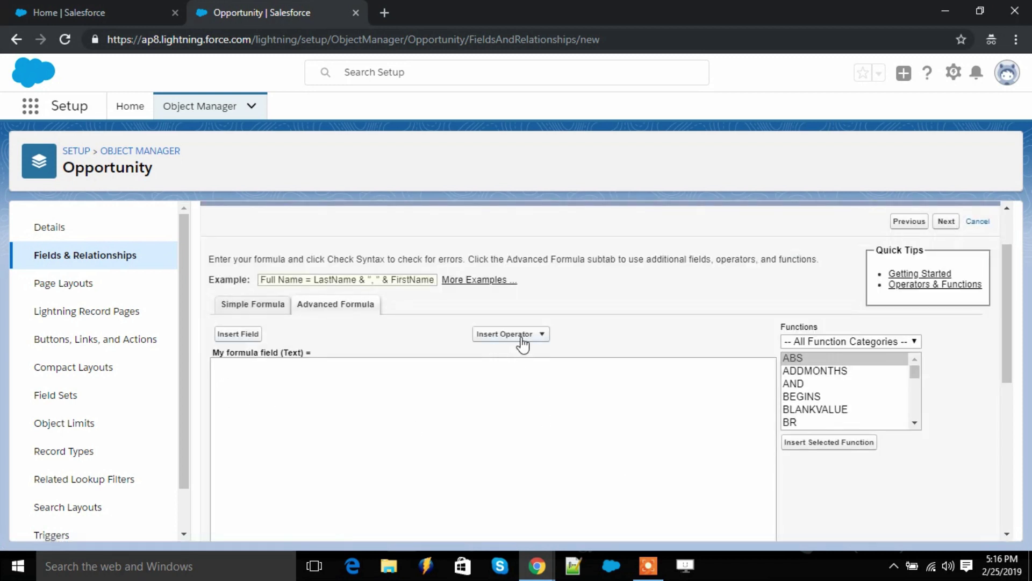
# Look through the available formula operators, the Logical function category and the description of the CASE function.
pyautogui.click(521, 339)
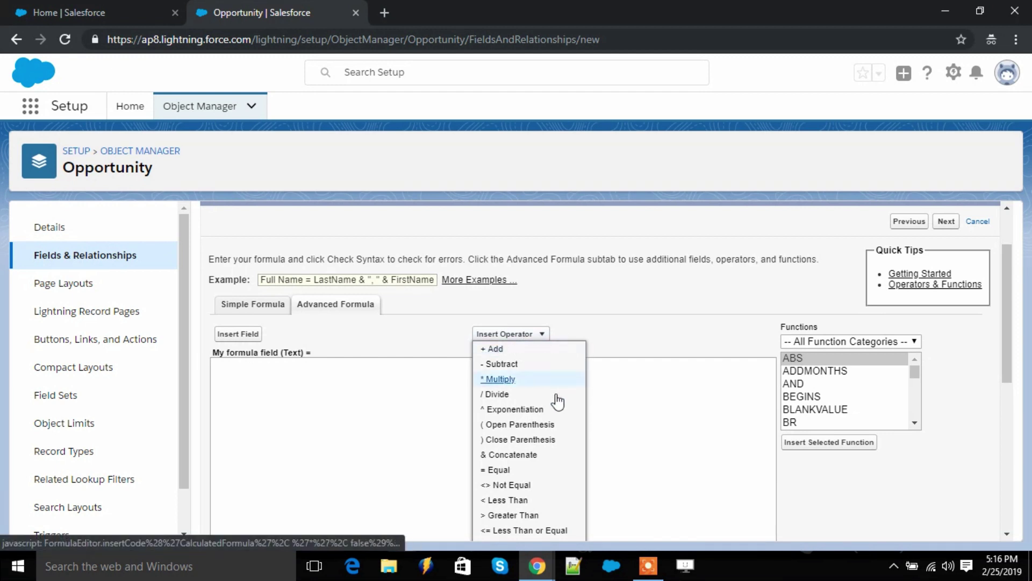
pyautogui.click(705, 380)
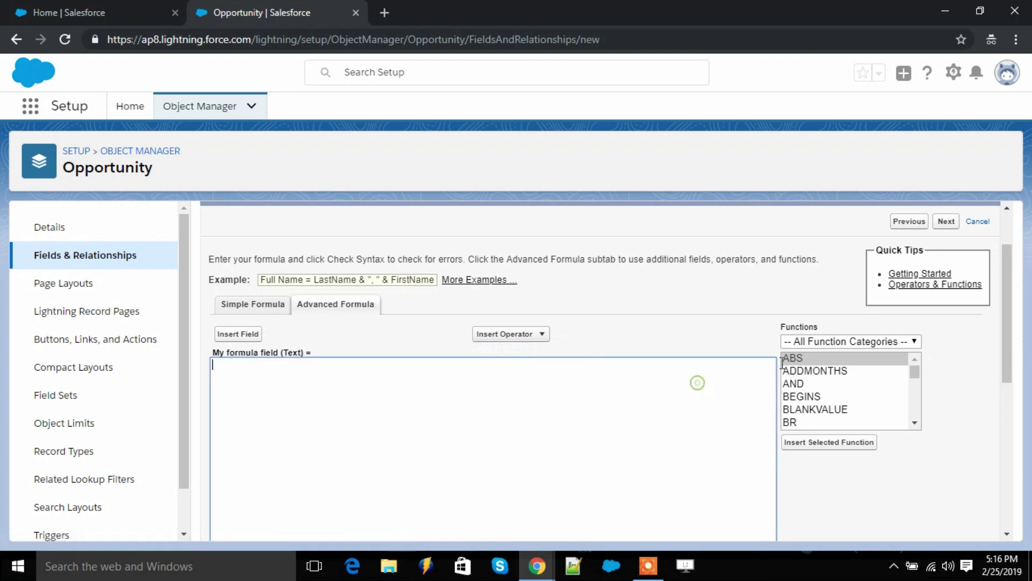
pyautogui.click(870, 338)
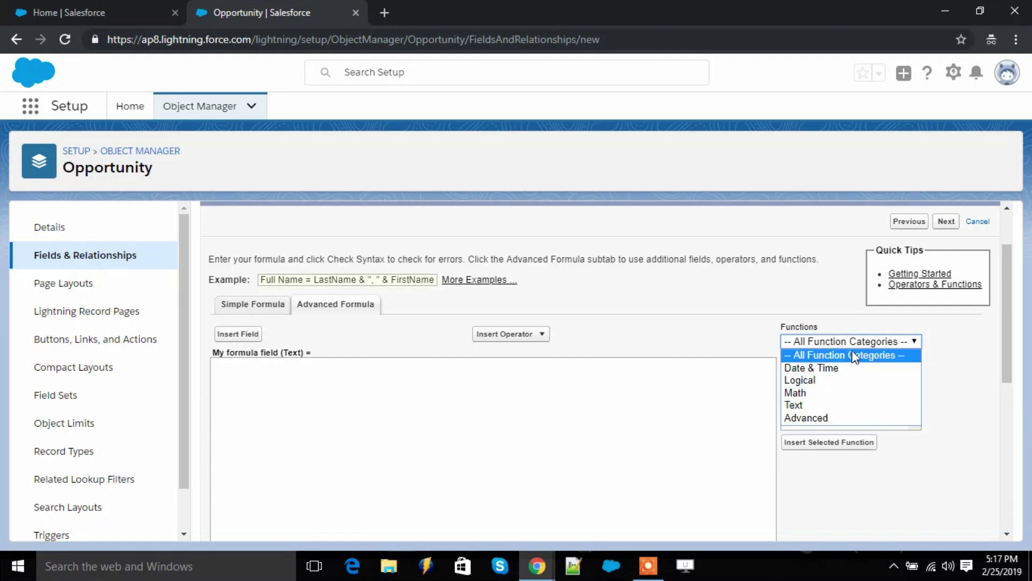
pyautogui.click(862, 380)
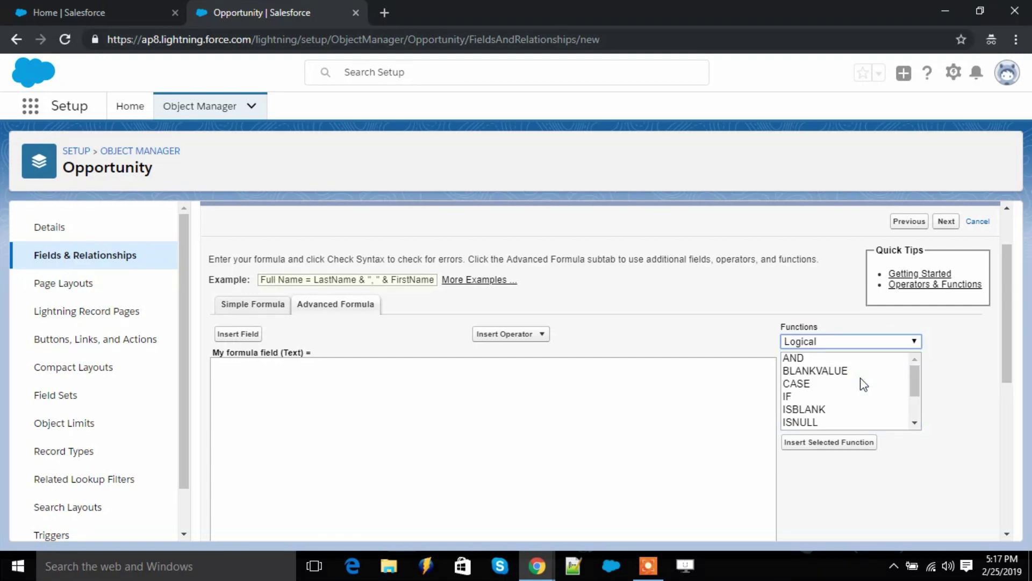
pyautogui.click(863, 383)
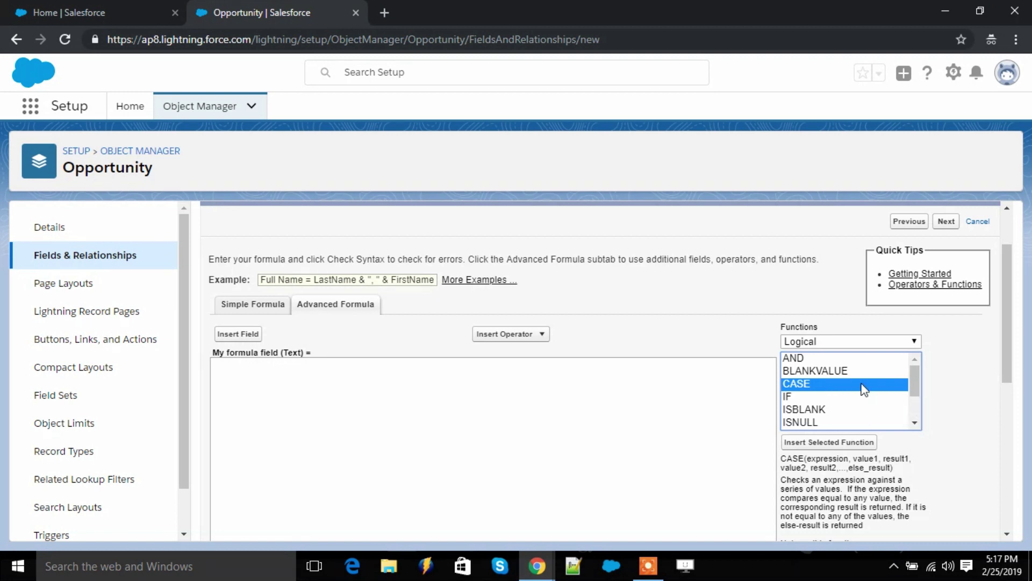
pyautogui.click(728, 344)
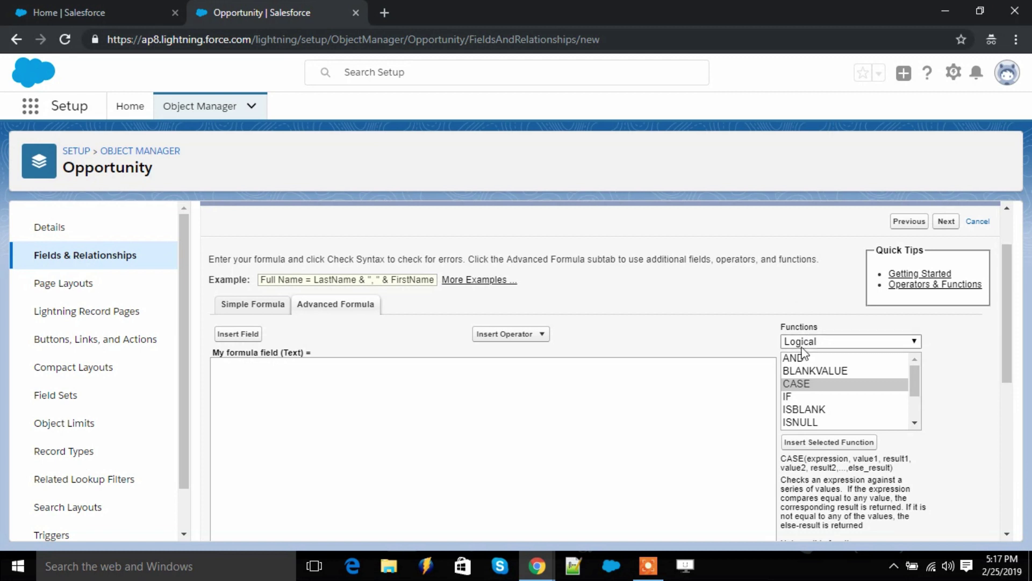
pyautogui.click(888, 371)
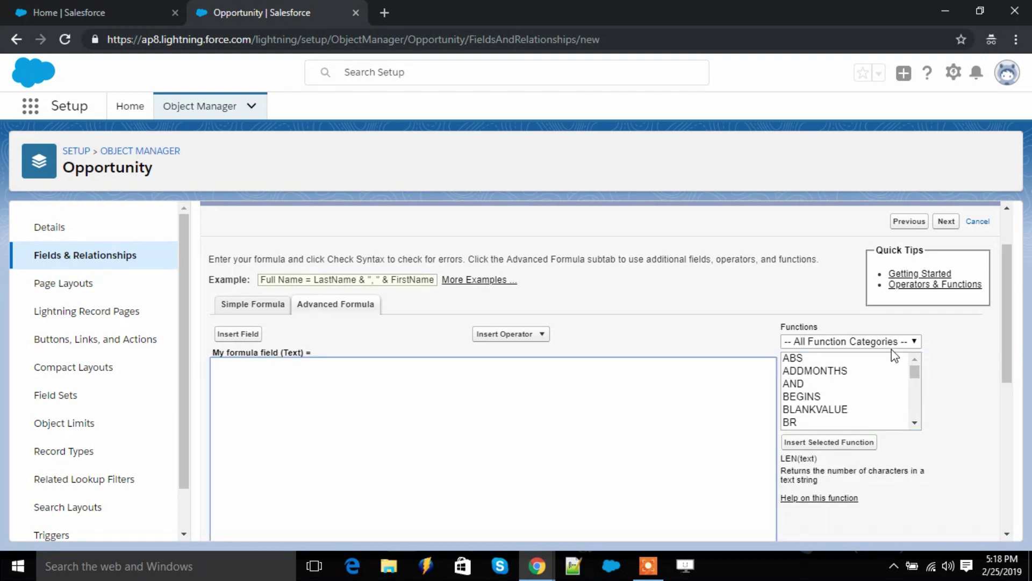
# Find LEN among the functions of all categories and insert it into the formula.
pyautogui.click(892, 340)
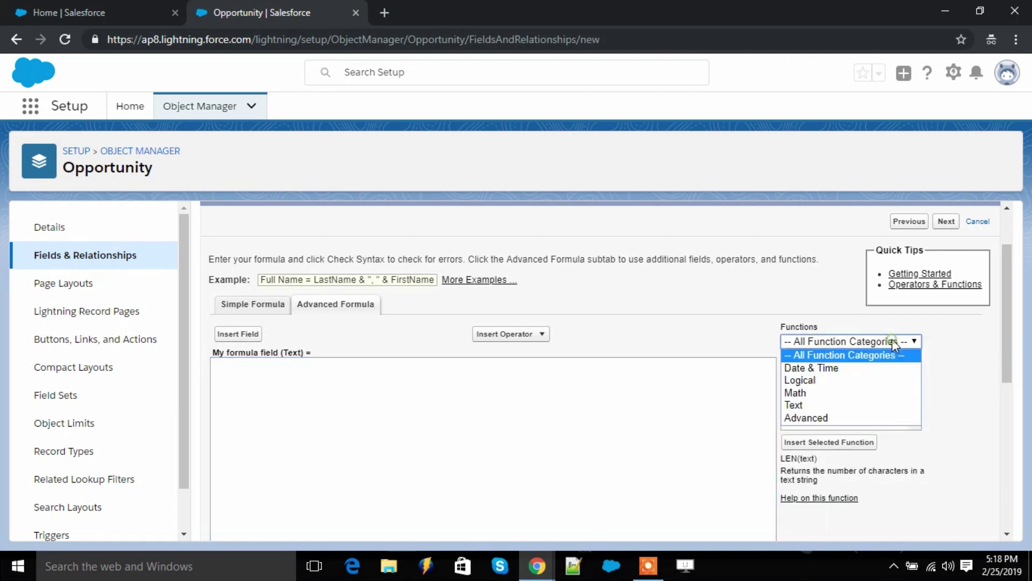
pyautogui.click(879, 356)
pyautogui.scroll(-3, 868, 380)
pyautogui.scroll(3, 866, 379)
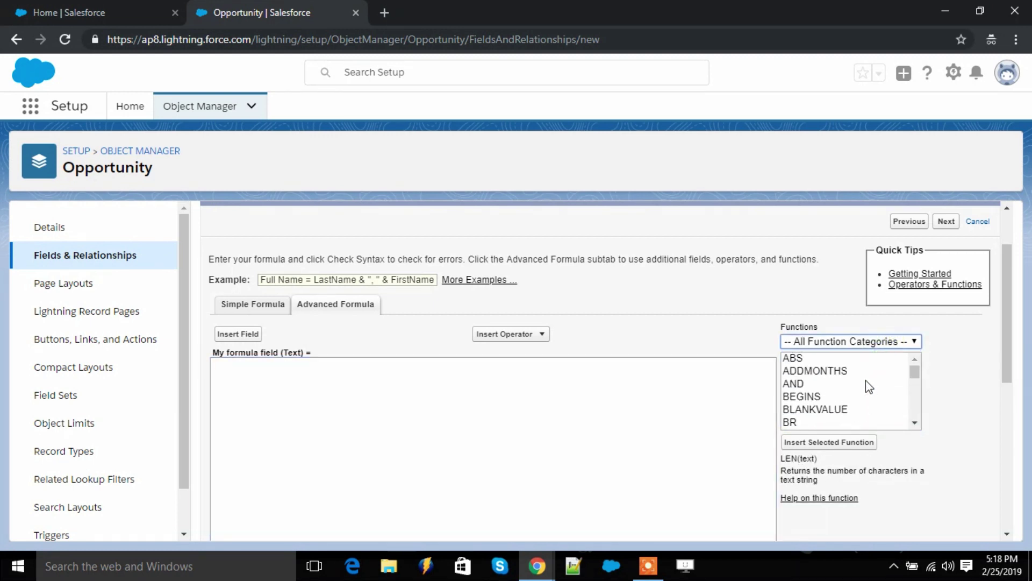
pyautogui.click(866, 381)
pyautogui.write('len')
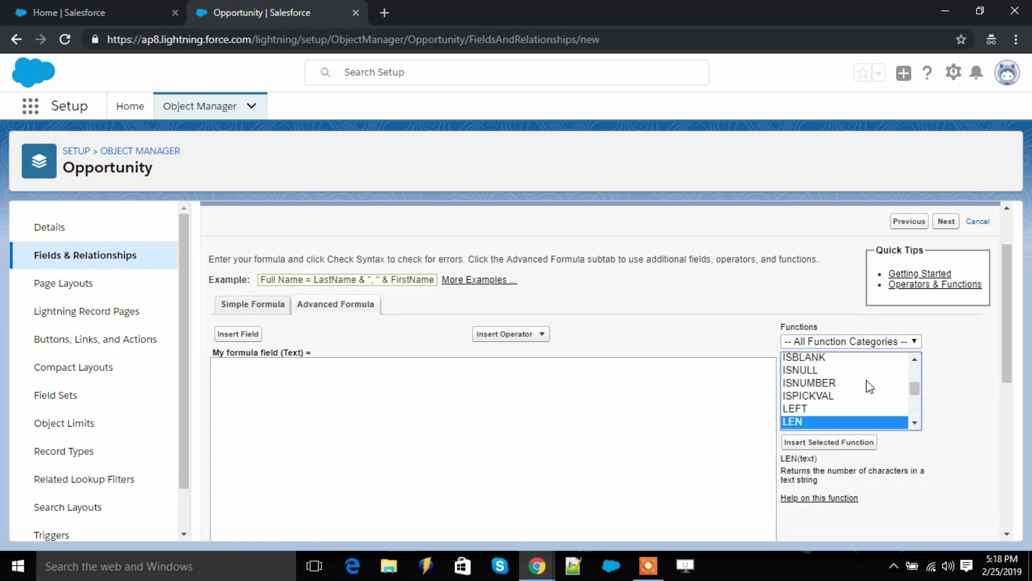
pyautogui.scroll(-1, 838, 409)
pyautogui.click(830, 423)
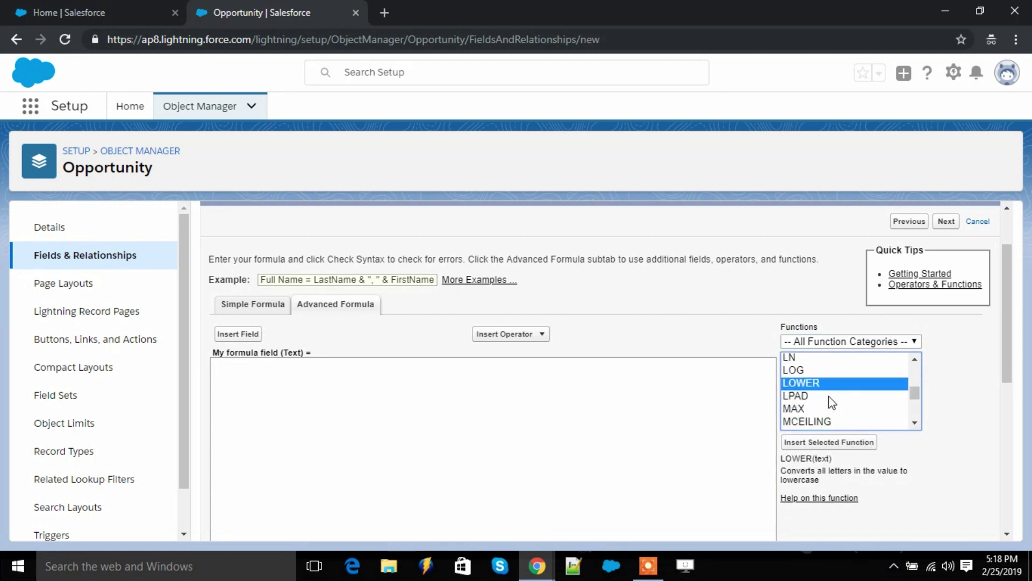
pyautogui.click(827, 370)
pyautogui.press('Down')
pyautogui.scroll(1, 827, 370)
pyautogui.click(829, 372)
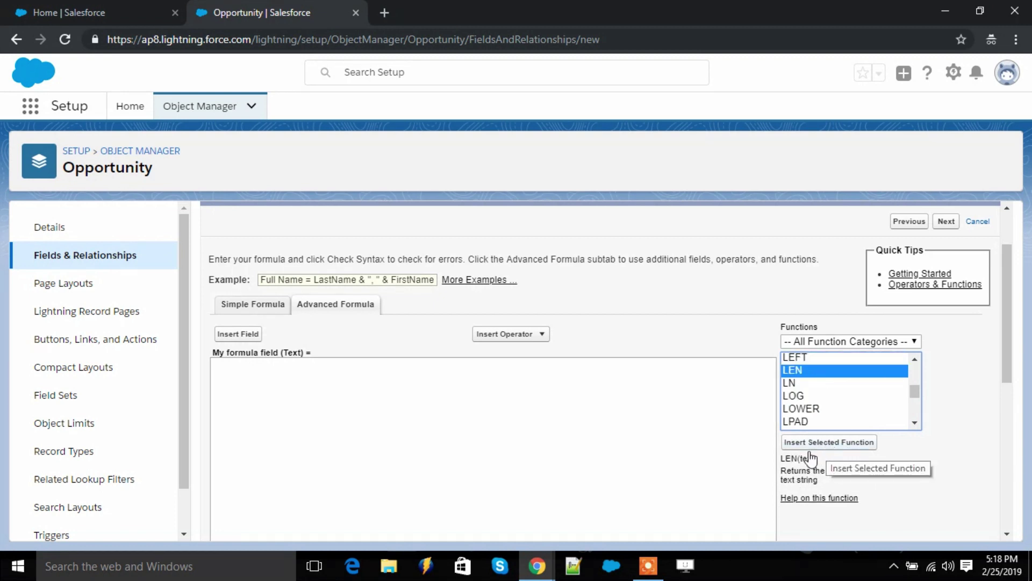
pyautogui.click(830, 446)
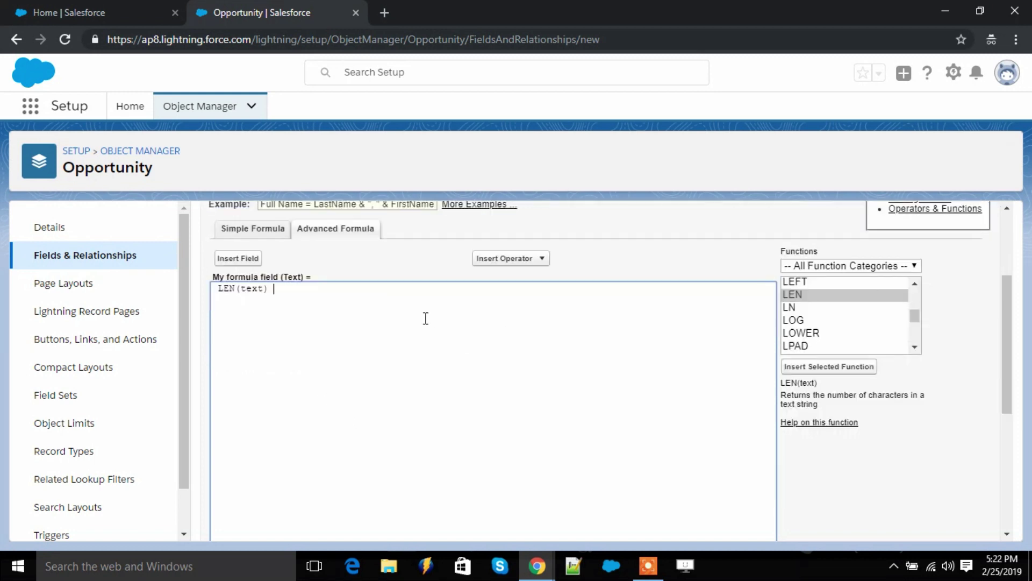
# Replace the LEN(text) expression in the formula with the Account Name field of the related Account.
pyautogui.scroll(-5, 486, 350)
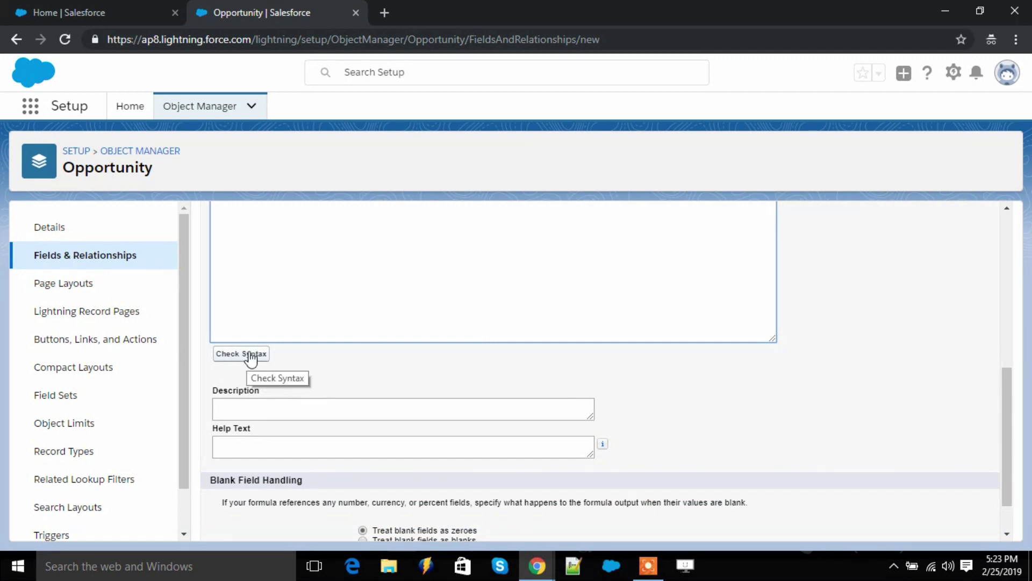
pyautogui.scroll(1, 264, 360)
pyautogui.scroll(-1, 279, 400)
pyautogui.scroll(4, 279, 400)
pyautogui.scroll(-1, 285, 389)
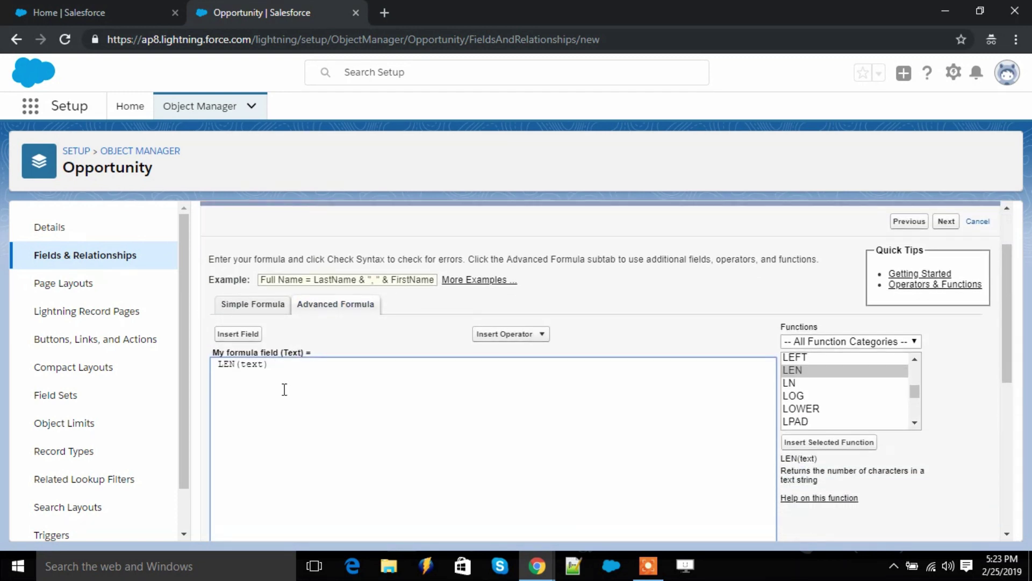
pyautogui.moveTo(275, 364); pyautogui.dragTo(199, 376)
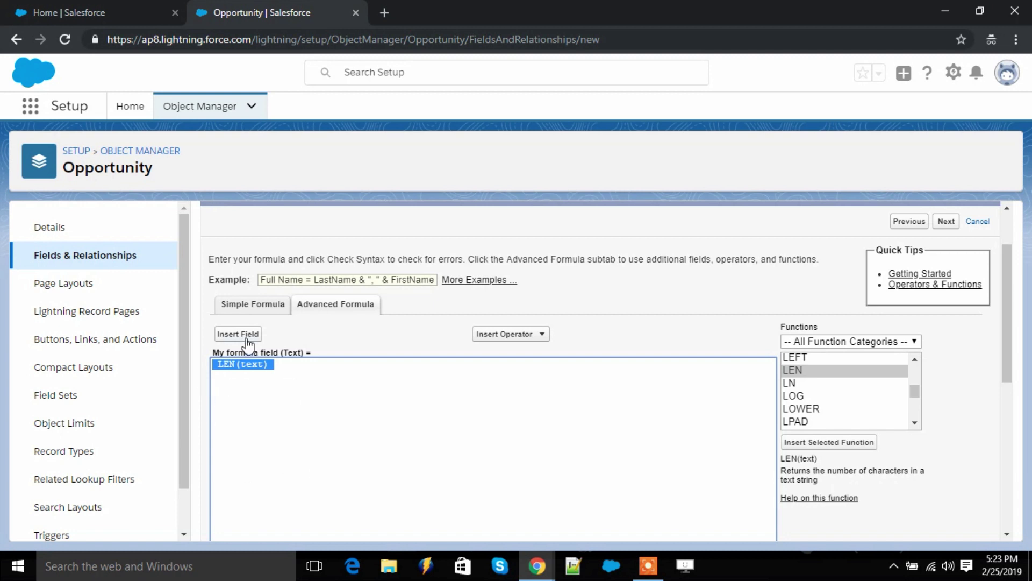
pyautogui.click(248, 344)
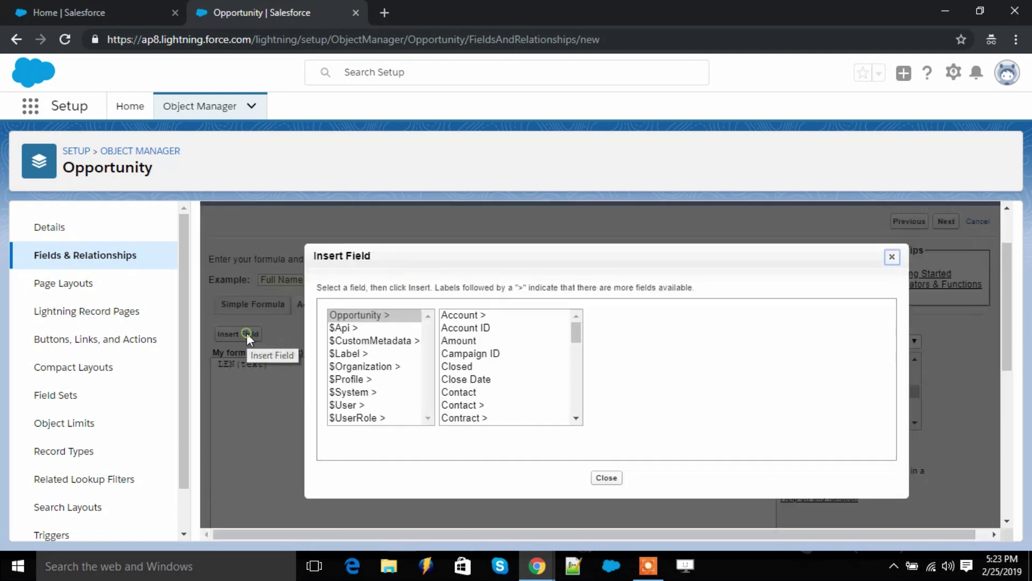
pyautogui.click(468, 315)
pyautogui.click(663, 328)
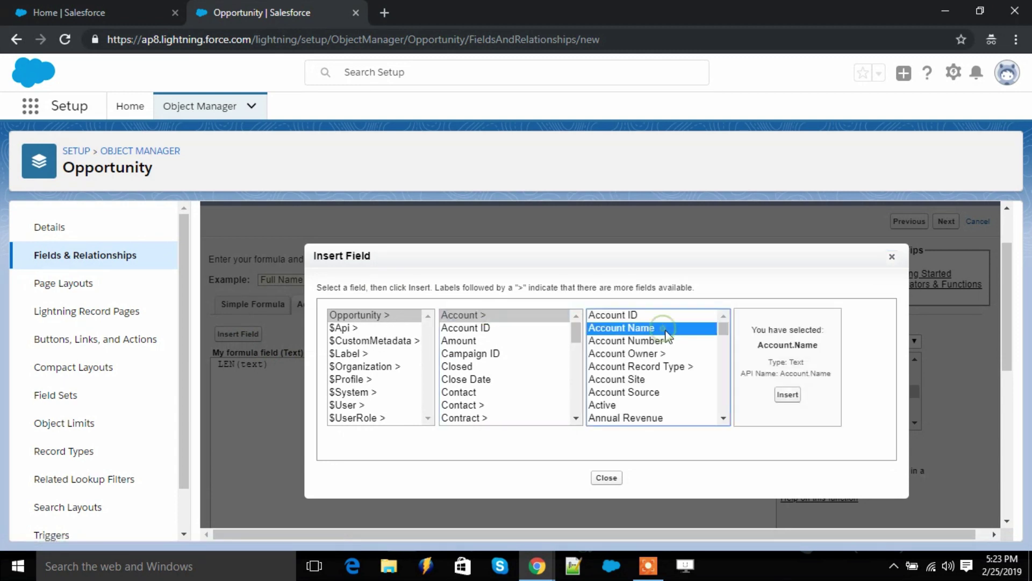
pyautogui.click(788, 394)
# Append the Equal operator and the related Account's Account Number field to the formula.
pyautogui.click(510, 334)
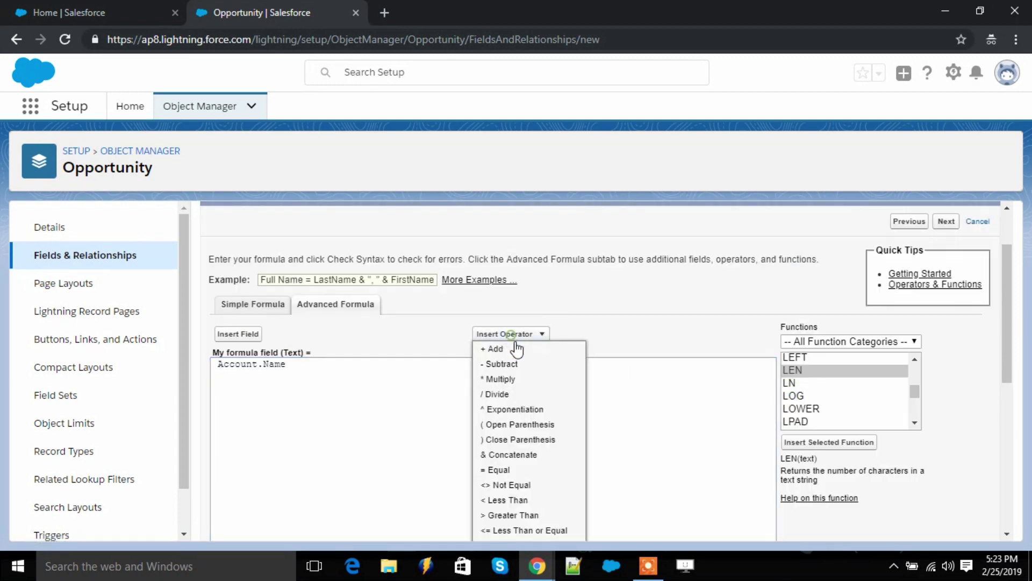
pyautogui.scroll(-1, 534, 433)
pyautogui.click(514, 391)
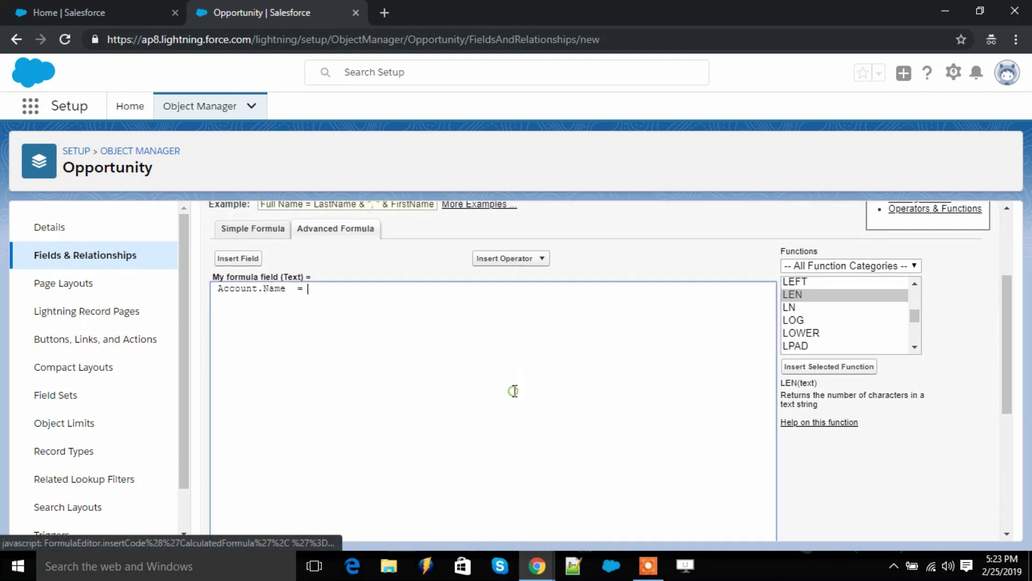
pyautogui.click(240, 258)
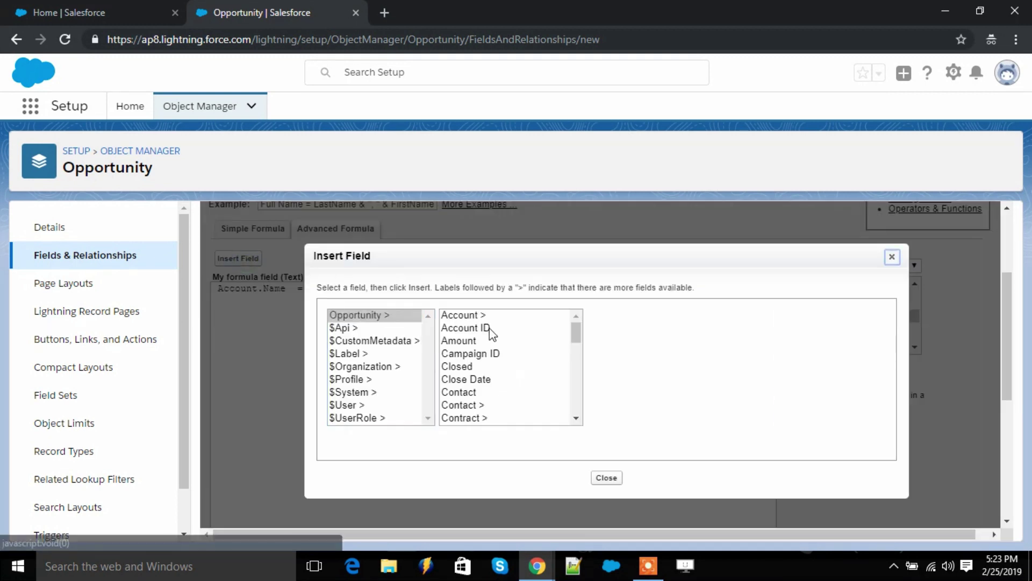
pyautogui.click(394, 318)
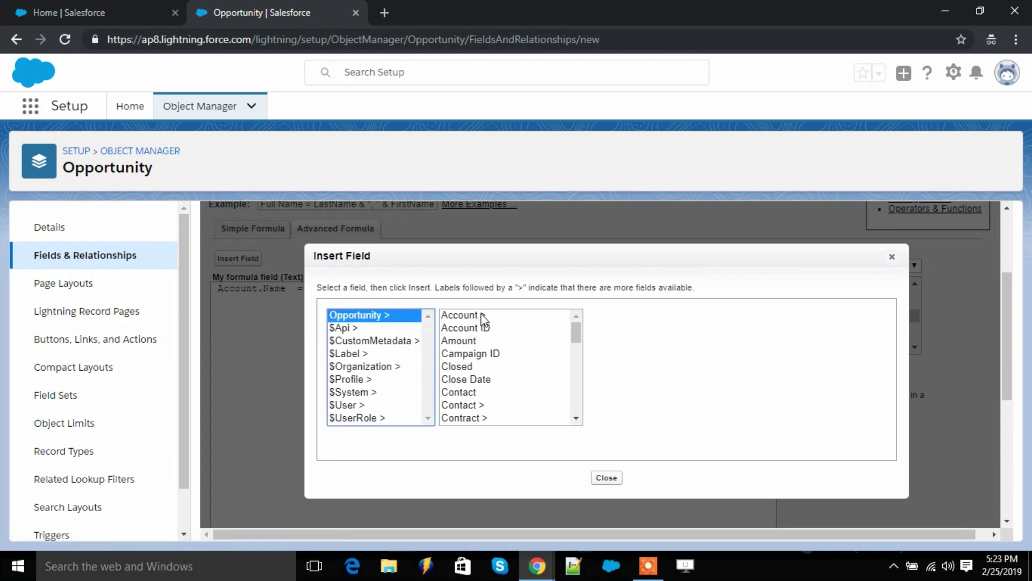
pyautogui.click(481, 317)
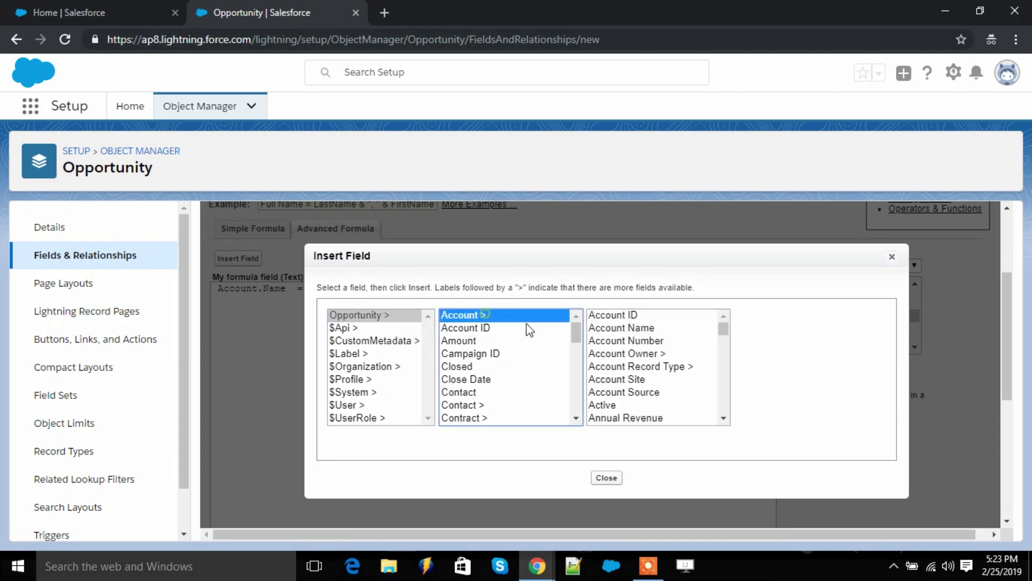
pyautogui.click(640, 340)
pyautogui.click(805, 396)
# Check the syntax of the formula and review the outcome against the two account fields it compares.
pyautogui.scroll(-2, 419, 323)
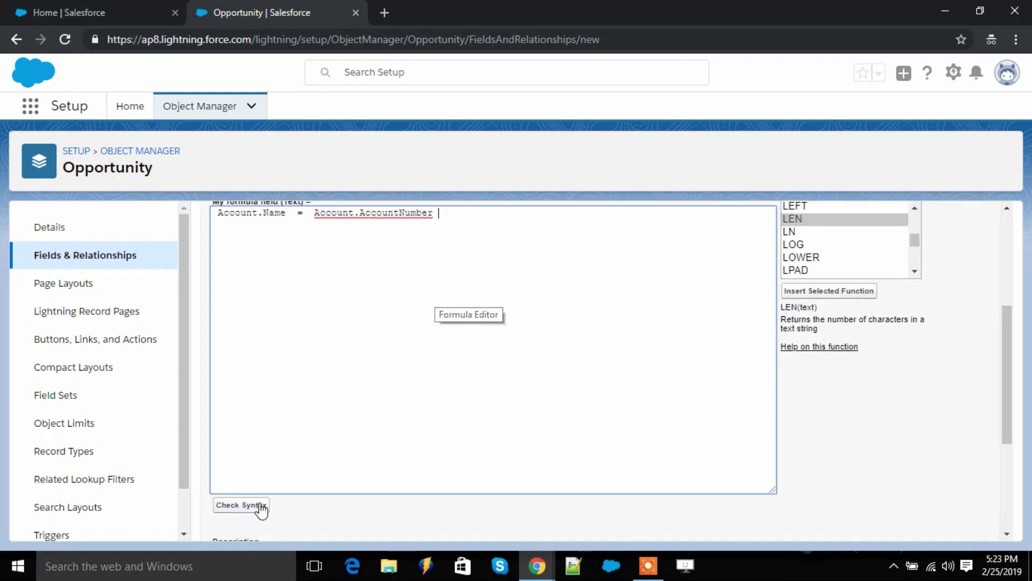
pyautogui.click(261, 505)
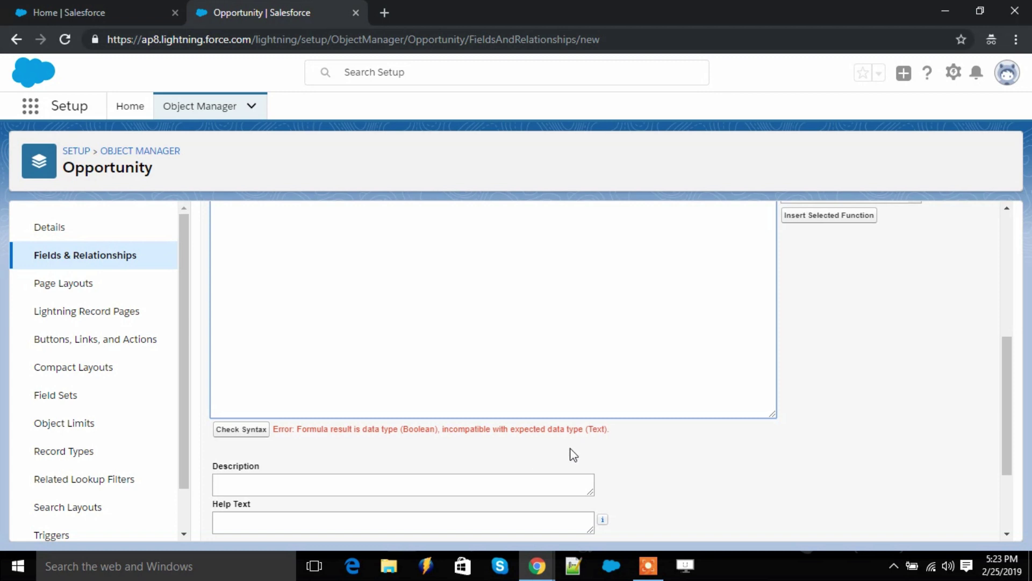
pyautogui.scroll(5, 577, 446)
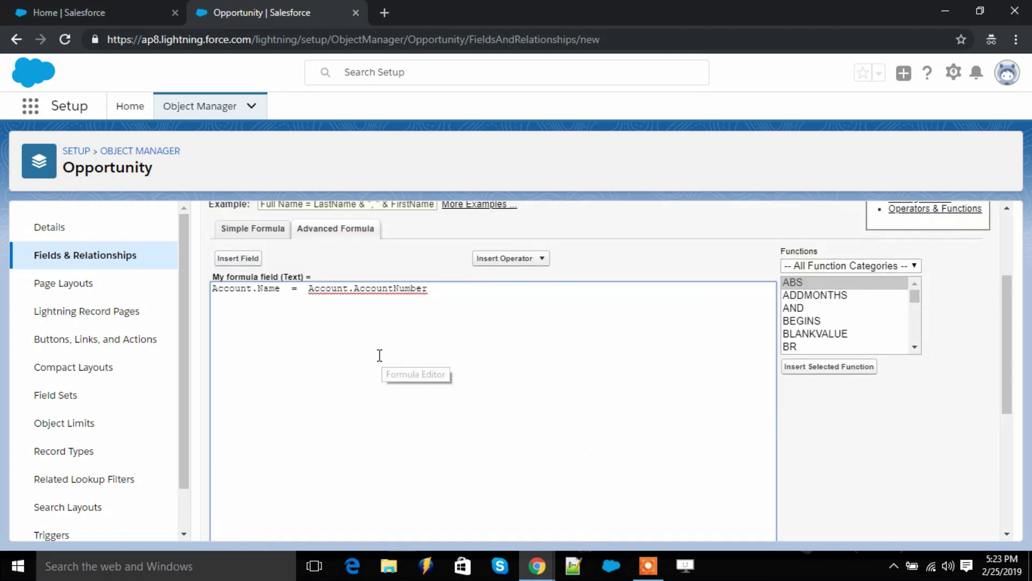
pyautogui.click(436, 288)
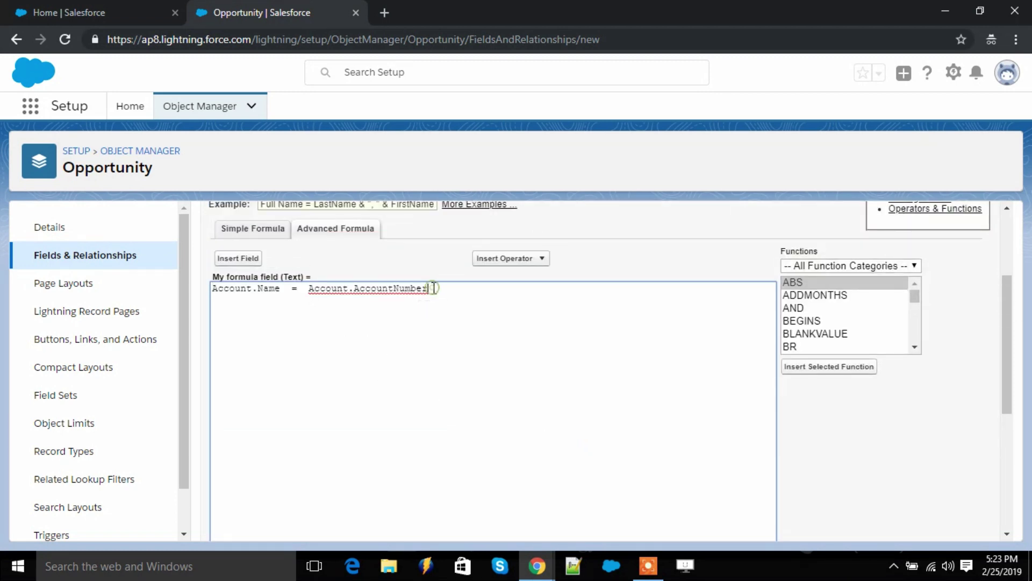
pyautogui.scroll(-5, 389, 318)
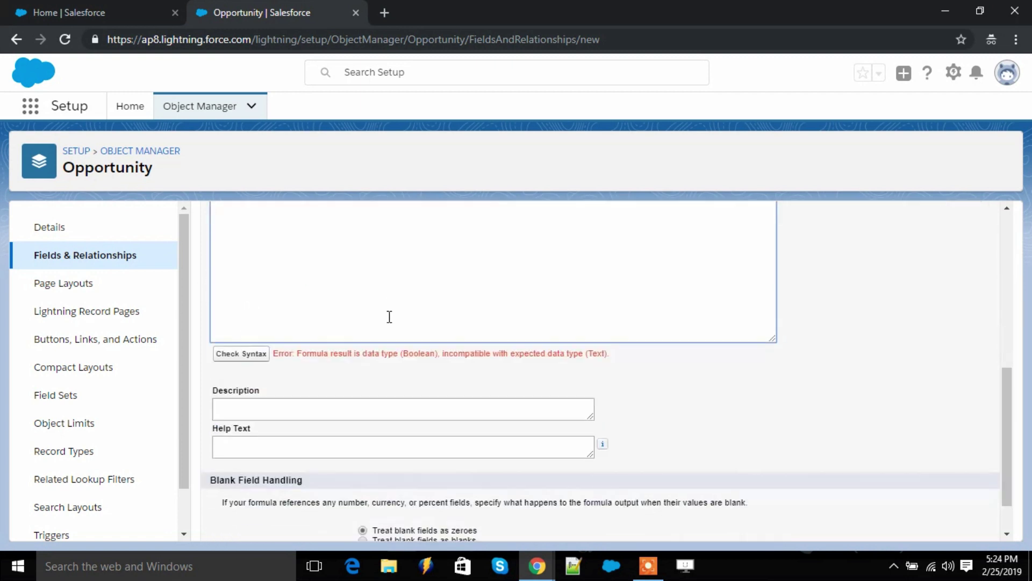
pyautogui.scroll(5, 406, 302)
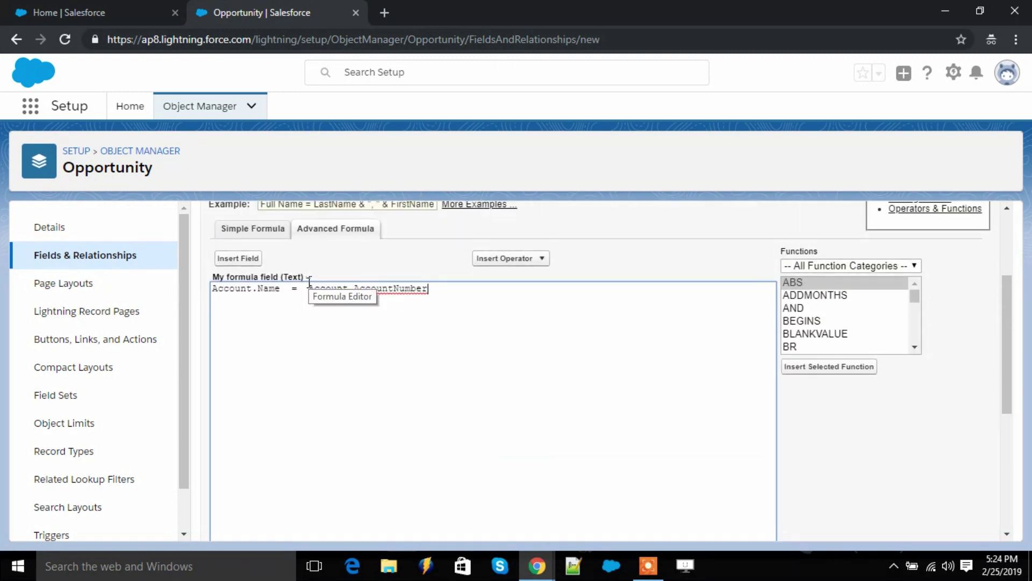
pyautogui.moveTo(310, 289); pyautogui.dragTo(429, 290)
pyautogui.moveTo(274, 289); pyautogui.dragTo(214, 293)
pyautogui.click(282, 289)
pyautogui.moveTo(282, 288); pyautogui.dragTo(203, 295)
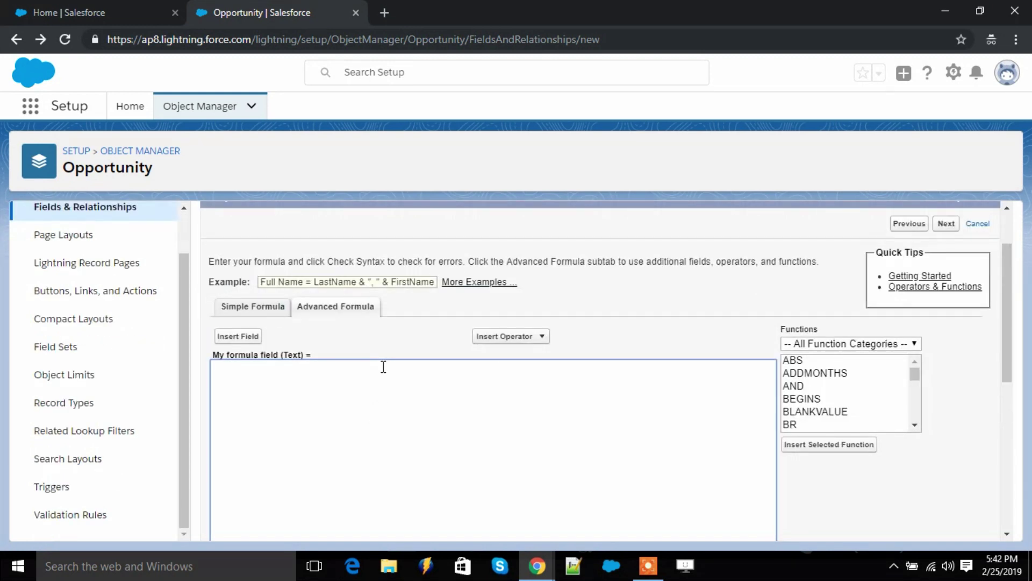
# Insert the Opportunity Name field from the Opportunity object into the empty formula.
pyautogui.click(228, 337)
pyautogui.scroll(-6, 490, 371)
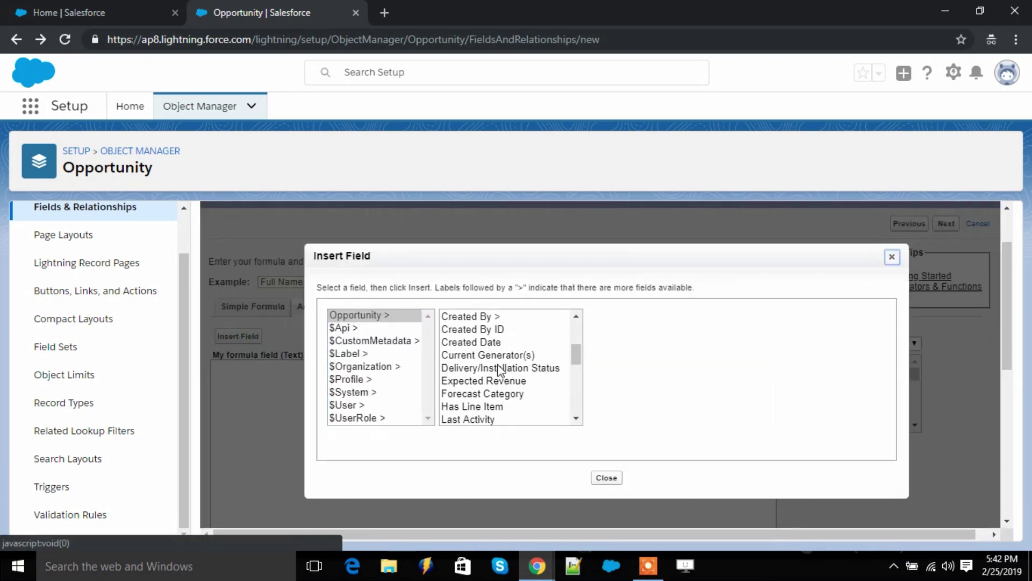
pyautogui.scroll(-3, 505, 373)
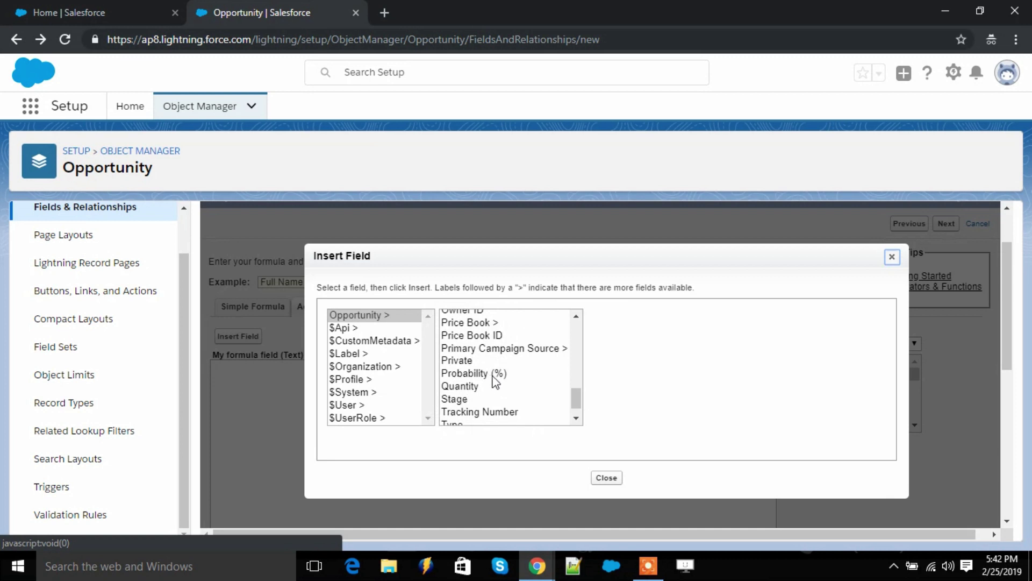
pyautogui.scroll(6, 502, 372)
pyautogui.scroll(-3, 504, 374)
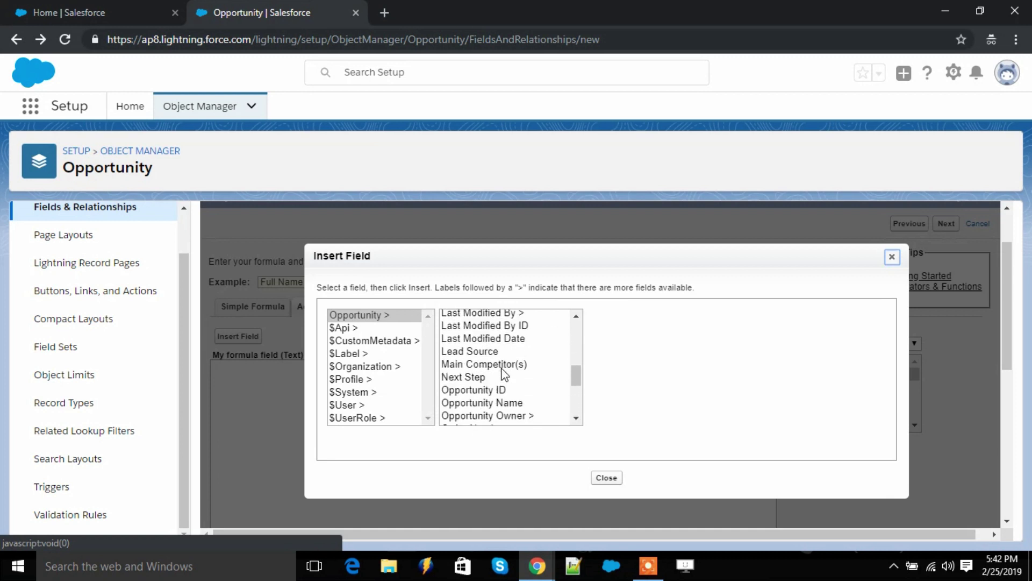
pyautogui.click(517, 403)
pyautogui.click(623, 395)
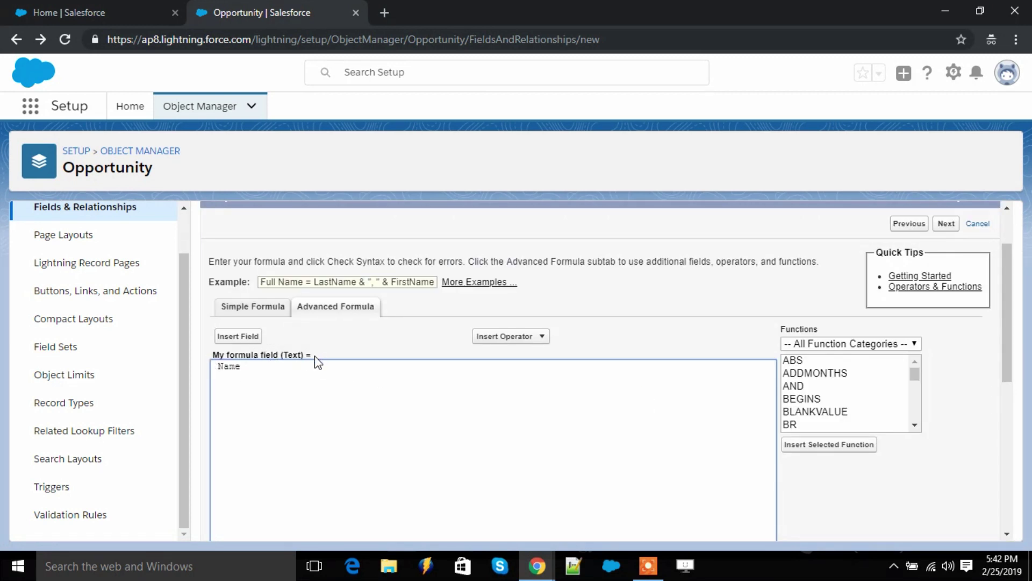
pyautogui.scroll(-3, 352, 352)
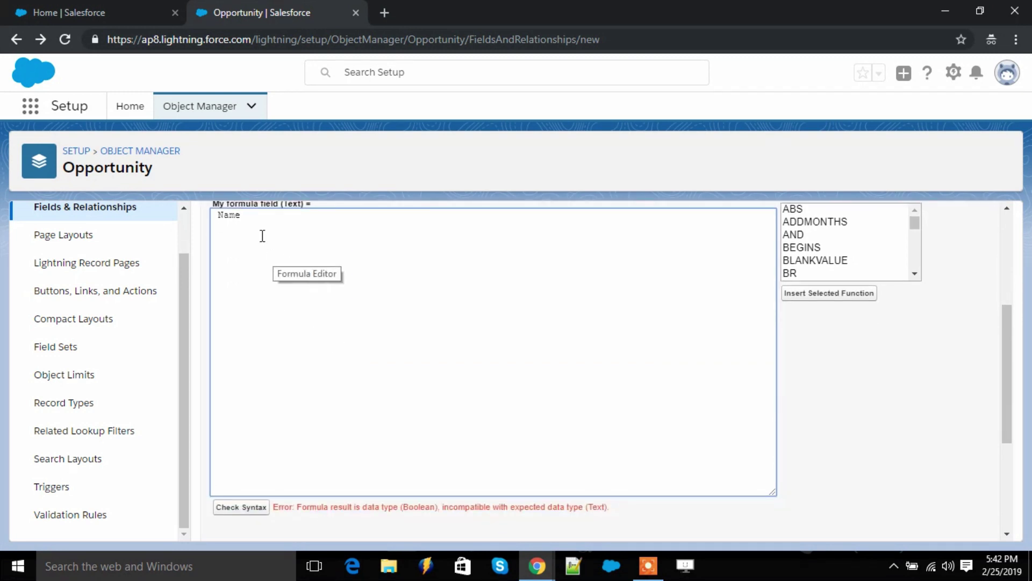
# Check the syntax of the formula containing only the Opportunity Name field and review the outcome.
pyautogui.click(261, 510)
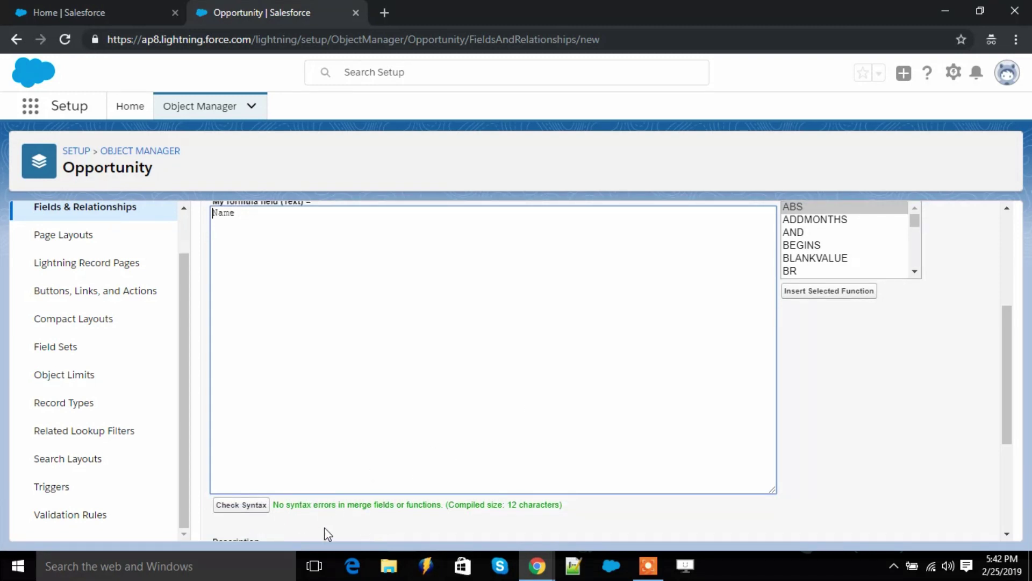
pyautogui.moveTo(281, 504); pyautogui.dragTo(477, 489)
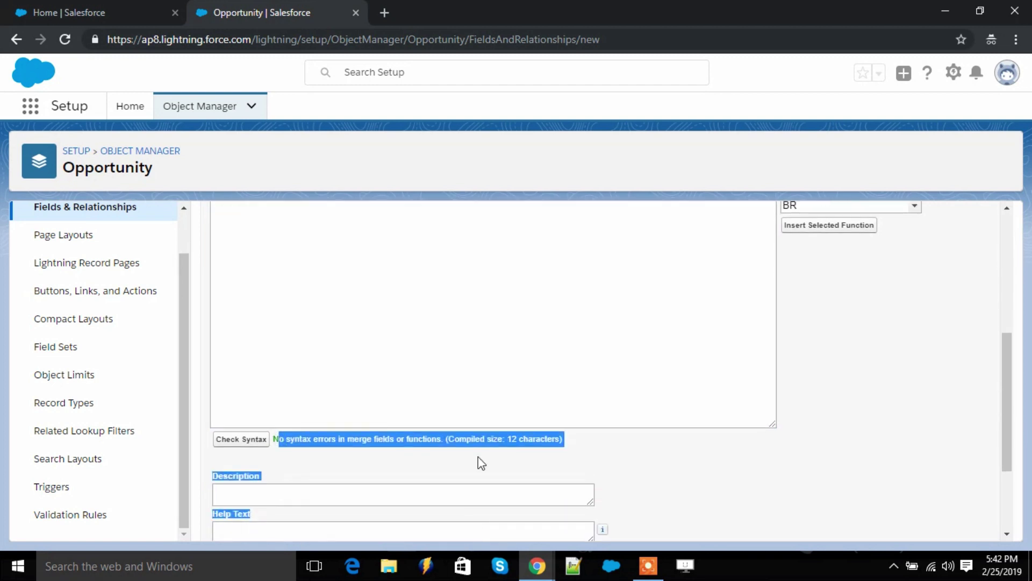
pyautogui.scroll(-1, 632, 447)
pyautogui.click(671, 391)
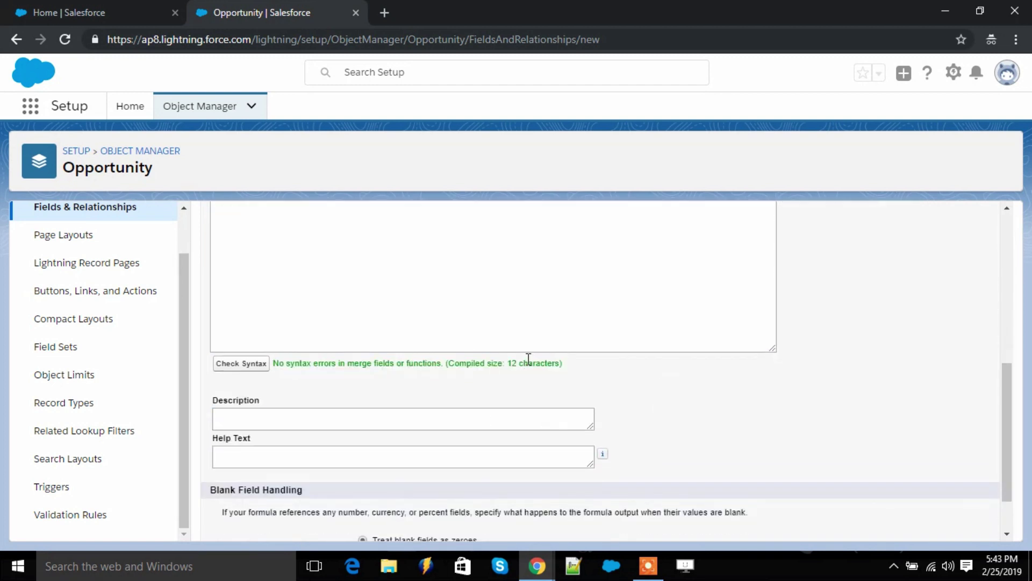
pyautogui.scroll(3, 529, 359)
pyautogui.scroll(-2, 528, 359)
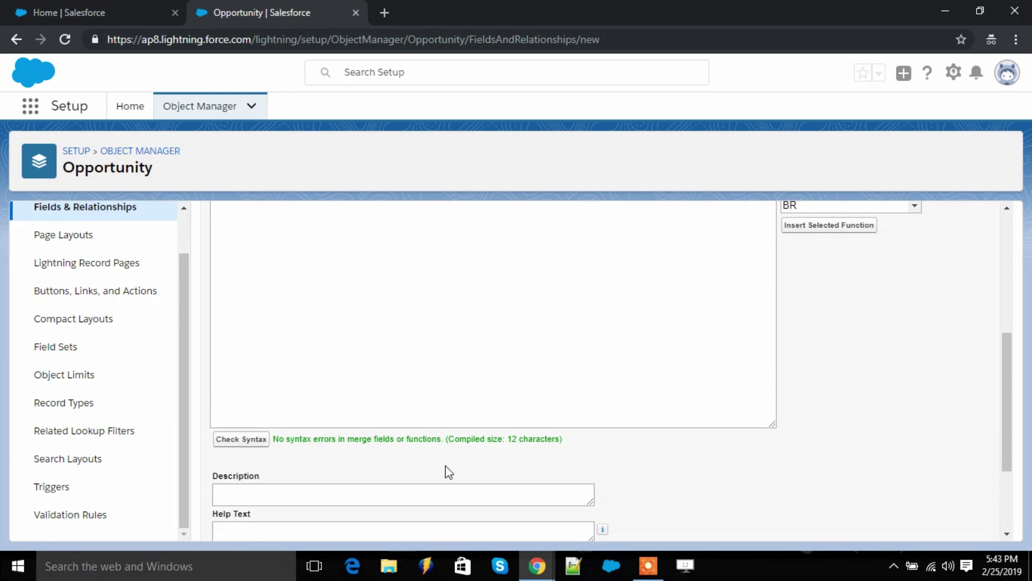
# Enter the help text "This a formula field of text return type" and proceed to field-level security.
pyautogui.scroll(-2, 449, 472)
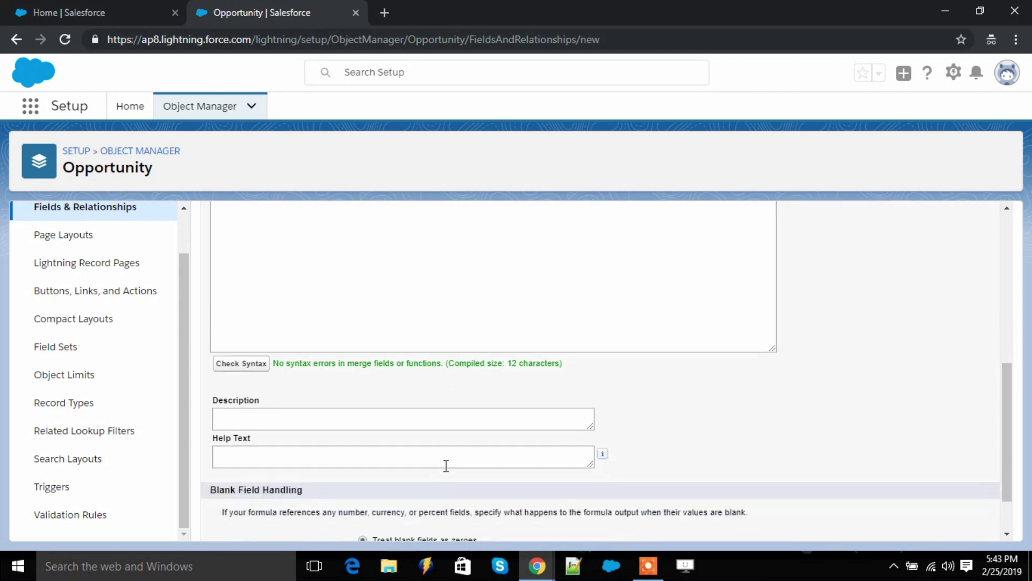
pyautogui.click(336, 413)
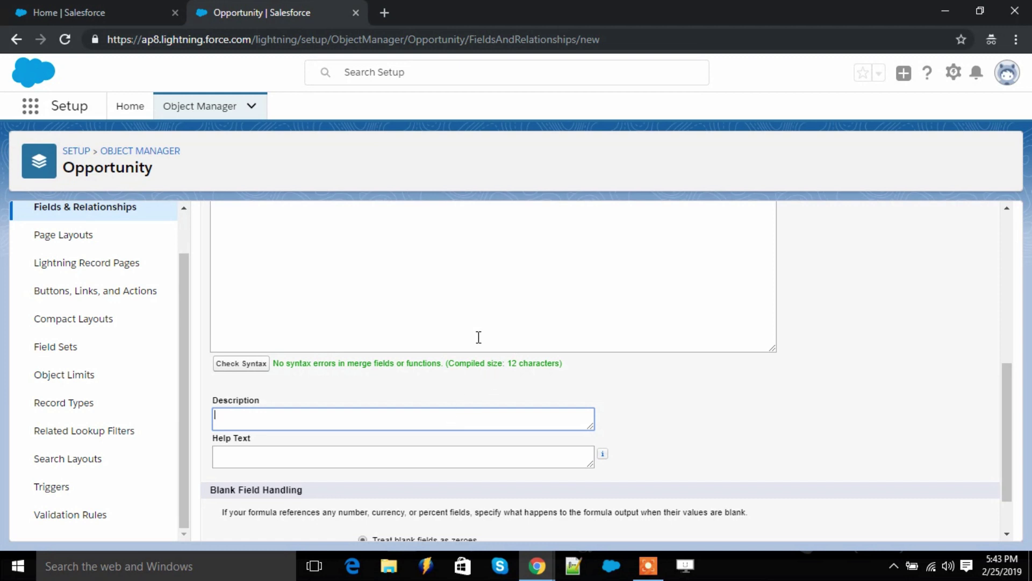
pyautogui.click(375, 453)
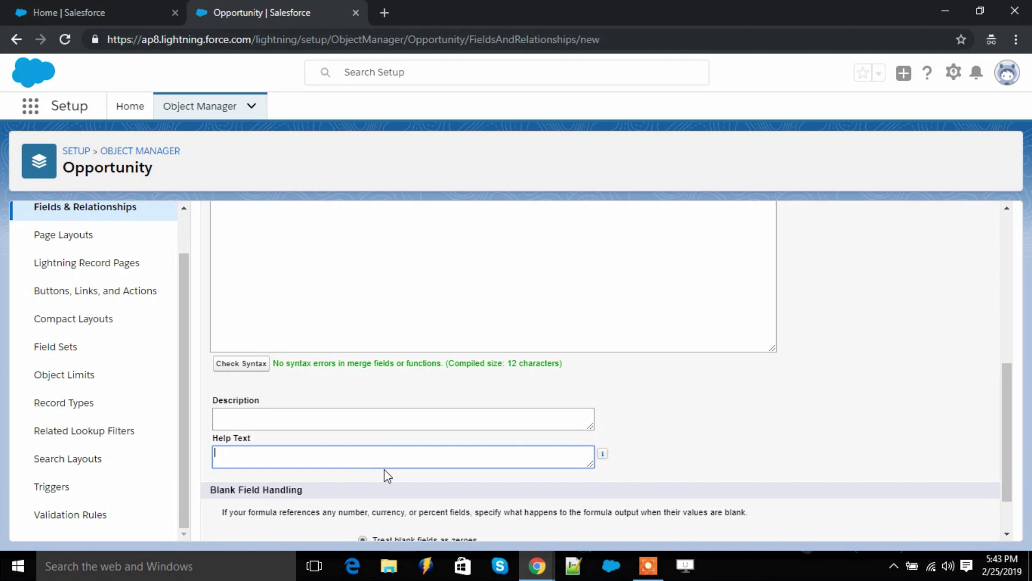
pyautogui.write('This a hel')
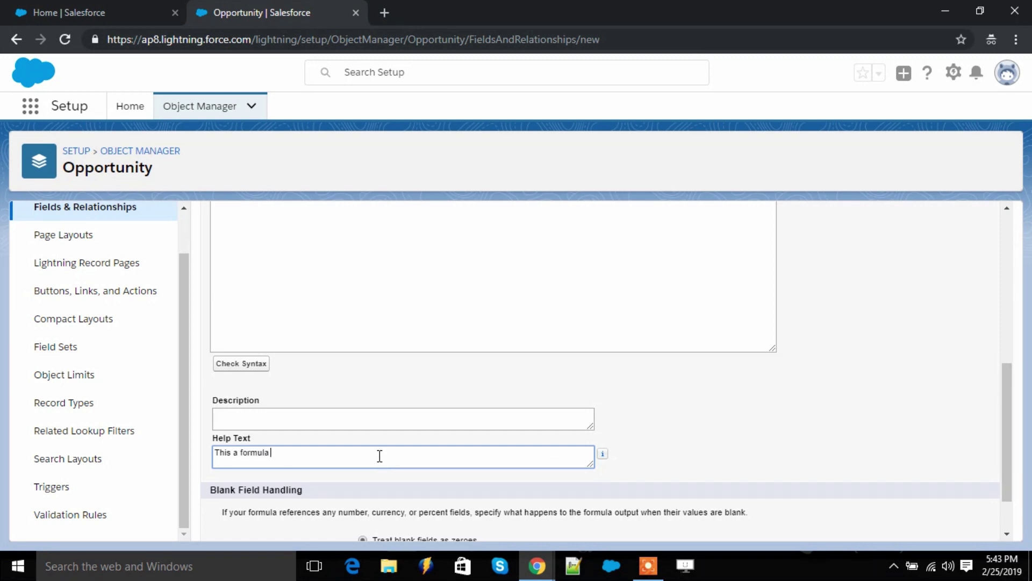
pyautogui.write('of r')
pyautogui.scroll(-2, 405, 448)
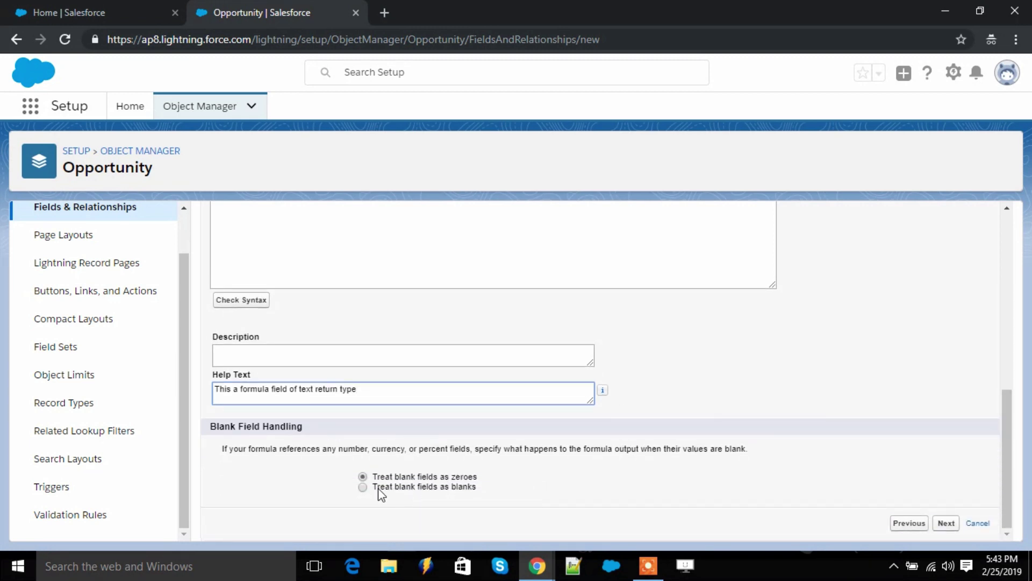
pyautogui.click(946, 522)
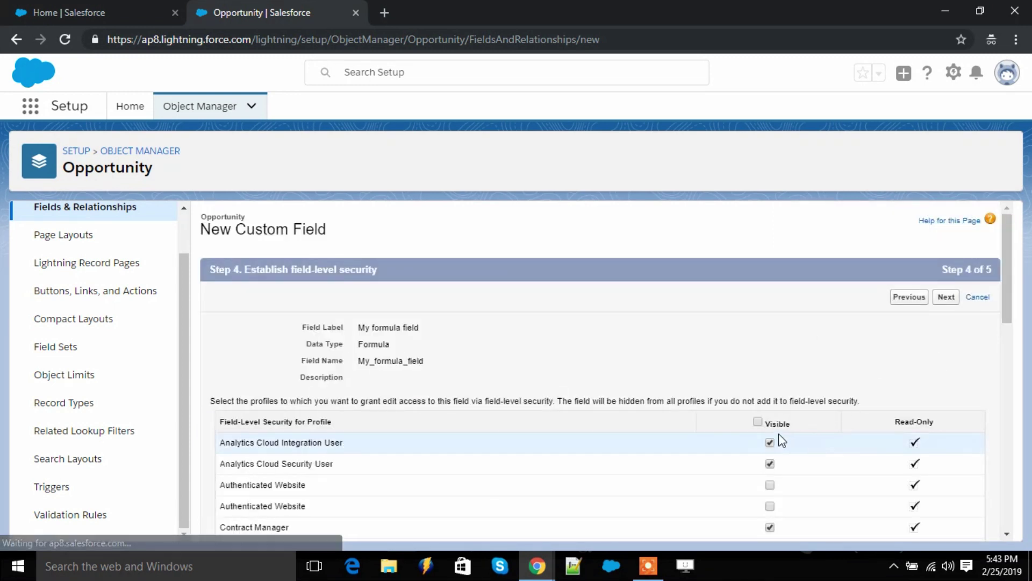
# Make the formula field visible to all profiles and save it with the default page layout selection.
pyautogui.click(758, 422)
pyautogui.click(946, 299)
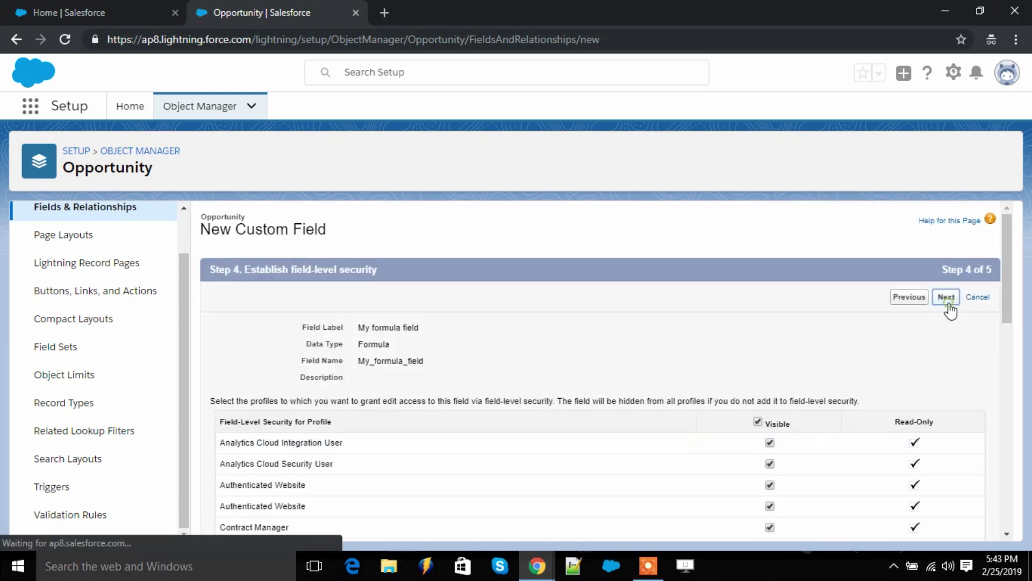
pyautogui.click(943, 298)
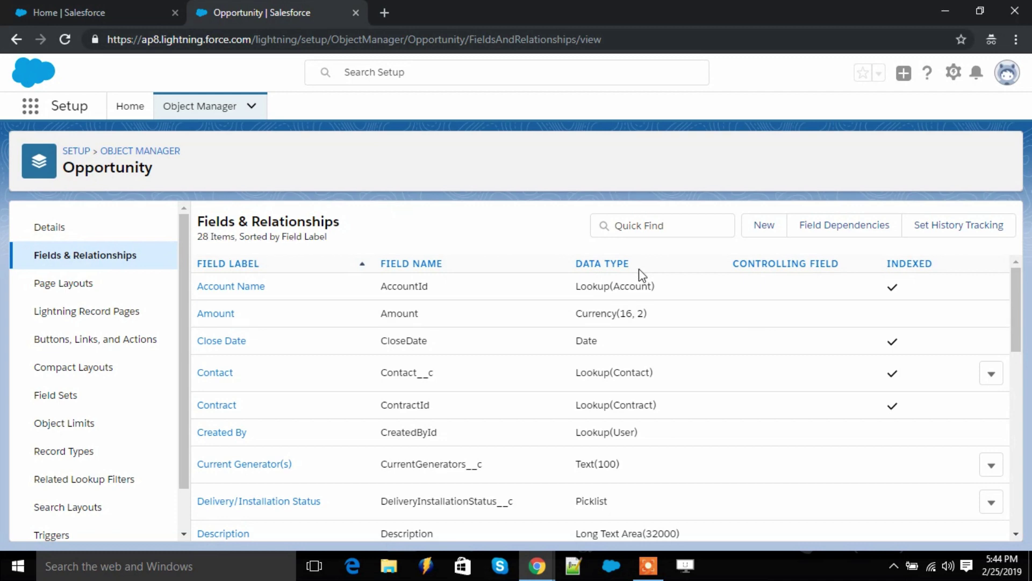
# Look through the Opportunity object's field list for the entry "My formula field".
pyautogui.scroll(-3, 343, 312)
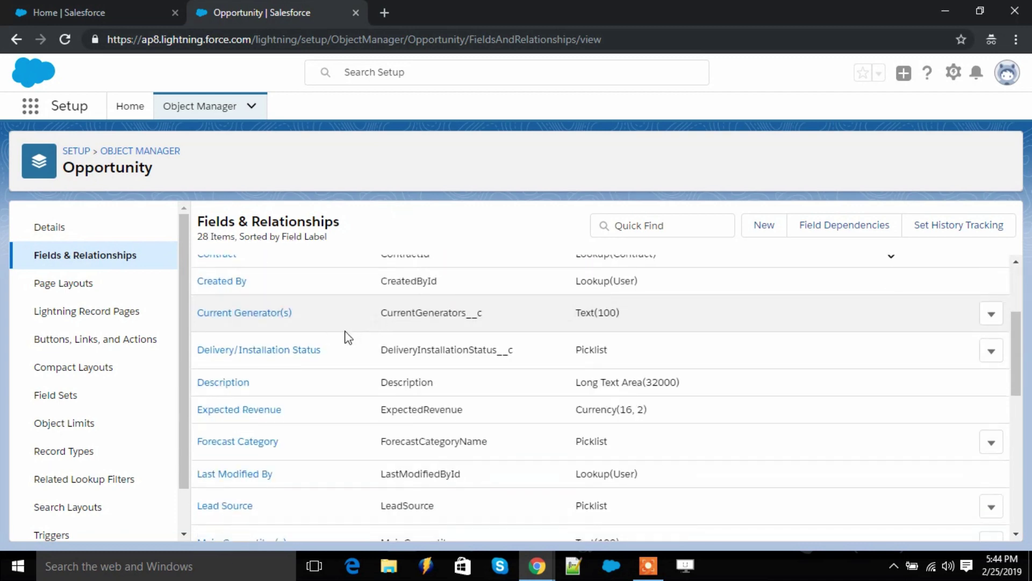
pyautogui.scroll(-1, 347, 337)
pyautogui.scroll(-3, 330, 353)
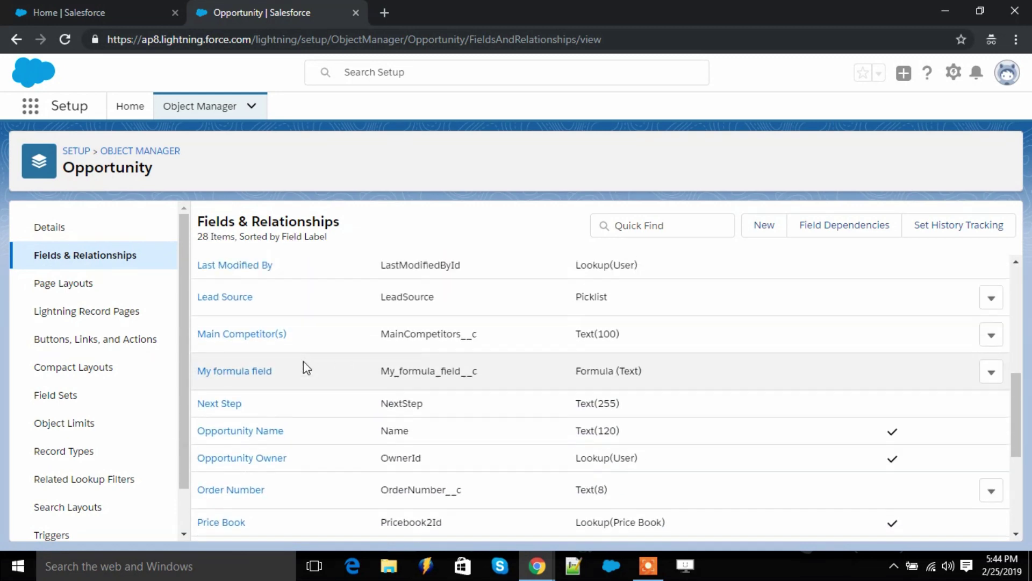
pyautogui.scroll(4, 305, 362)
pyautogui.scroll(2, 304, 366)
pyautogui.scroll(-4, 302, 371)
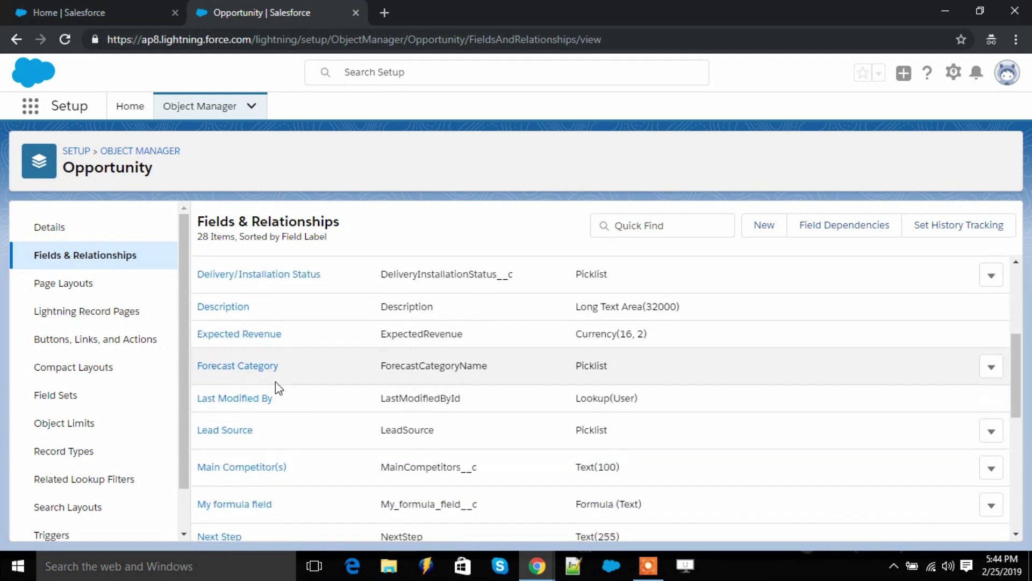
pyautogui.scroll(-1, 347, 421)
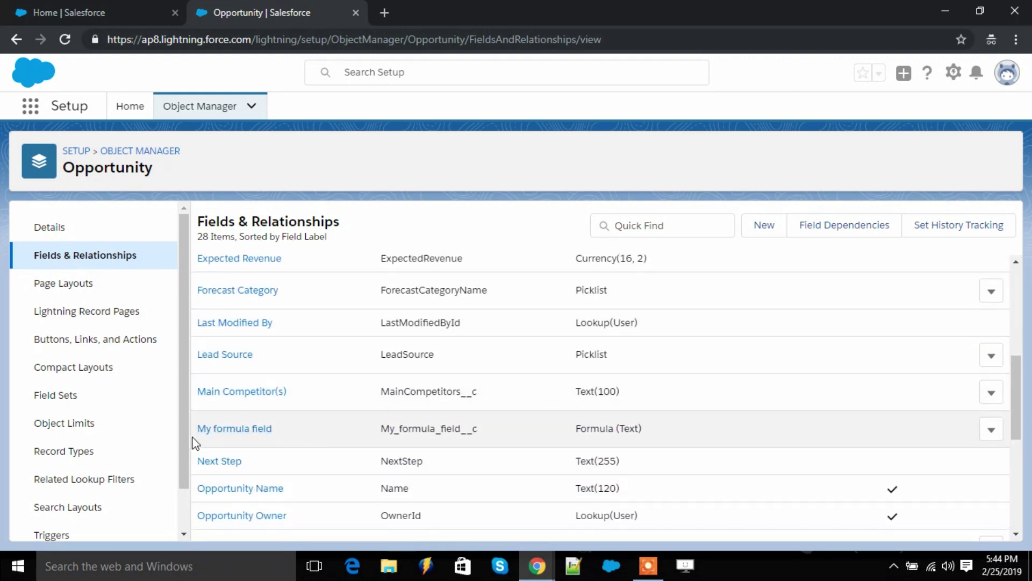
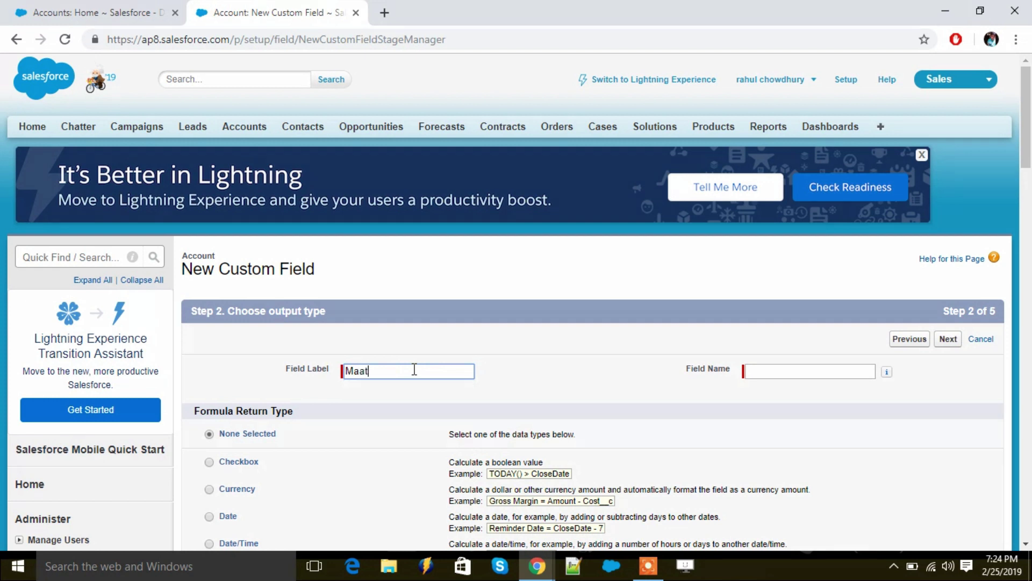
# Label the new Account formula field "Match Province", choose Checkbox as its return type, and proceed to the formula entry.
pyautogui.press('BackSpace')
pyautogui.press('BackSpace')
pyautogui.write('tch Province')
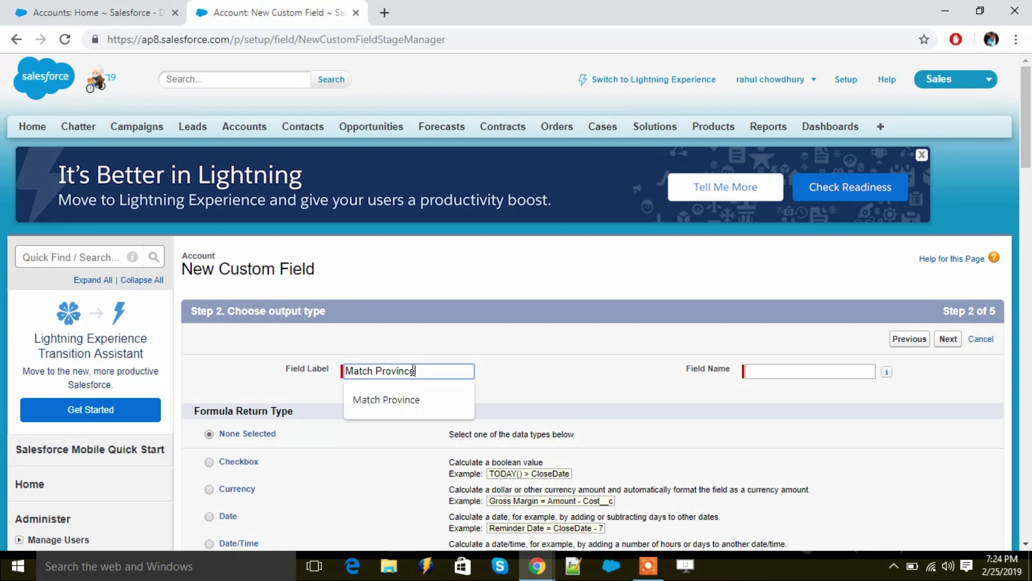
pyautogui.click(517, 360)
pyautogui.scroll(-3, 362, 344)
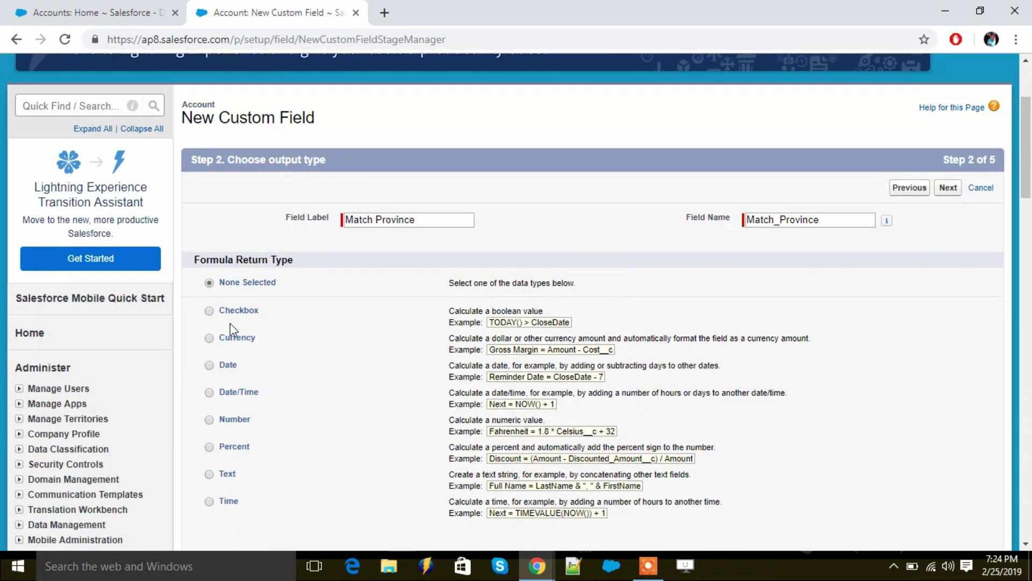
pyautogui.click(209, 311)
pyautogui.click(958, 189)
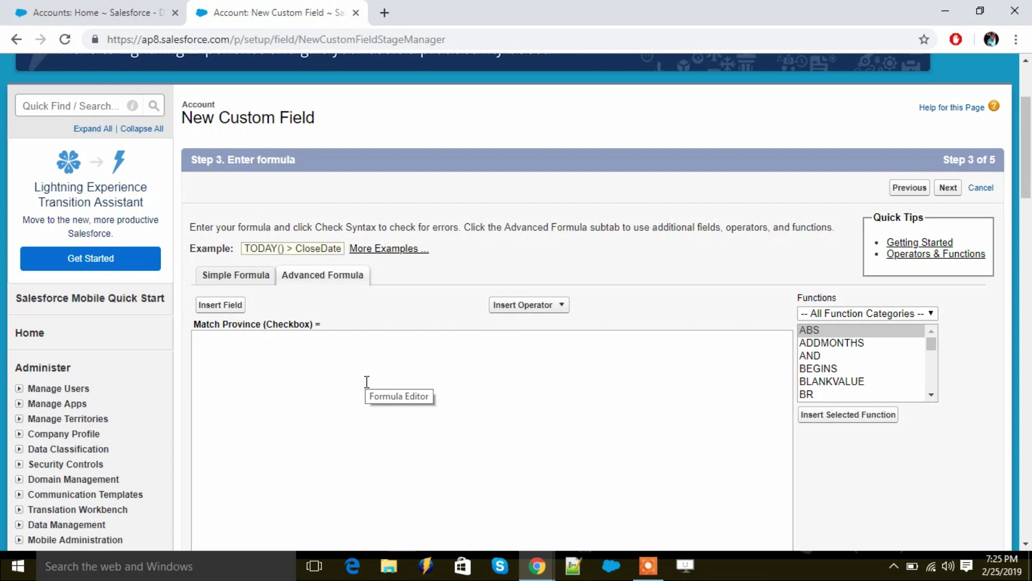
# Insert the Account's Shipping State/Province field into the empty Match Province formula.
pyautogui.click(307, 345)
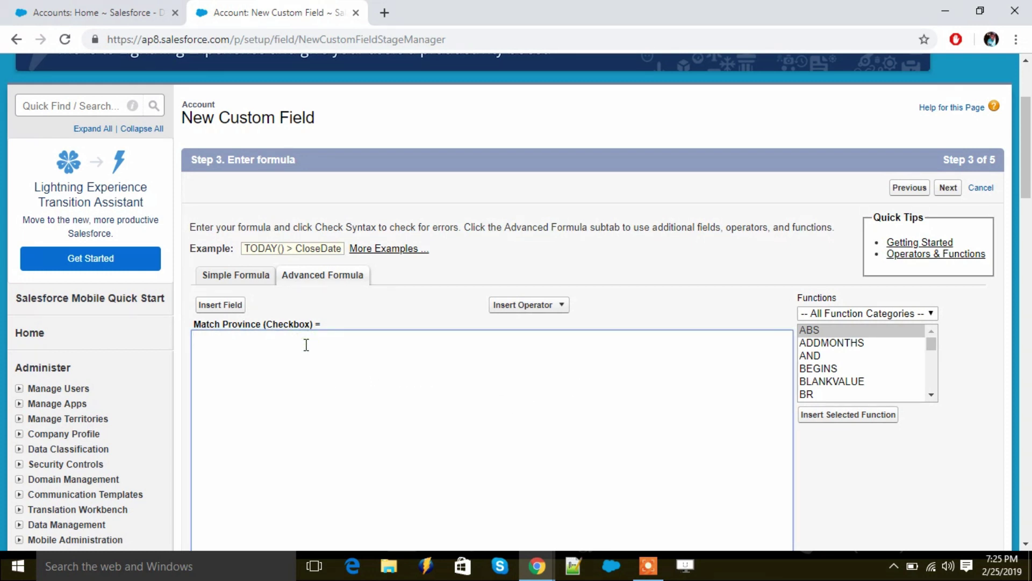
pyautogui.click(223, 305)
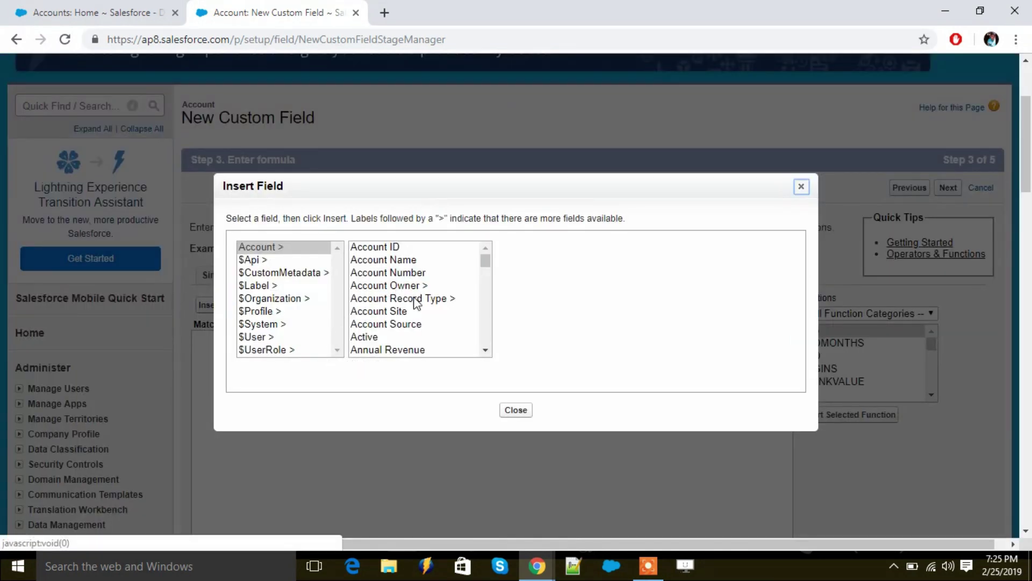
pyautogui.scroll(-7, 404, 311)
pyautogui.scroll(5, 421, 325)
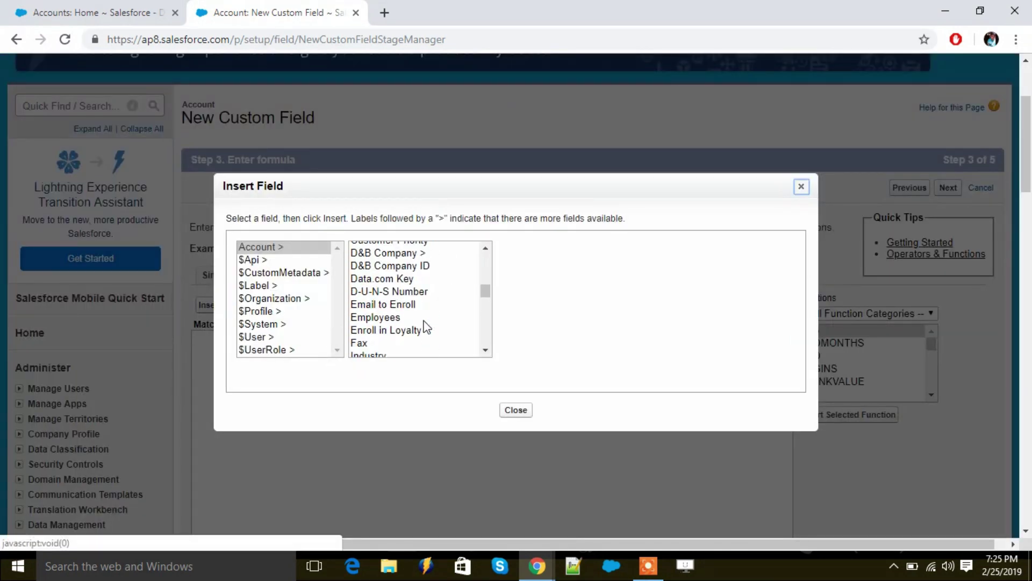
pyautogui.scroll(2, 427, 324)
pyautogui.scroll(-10, 422, 320)
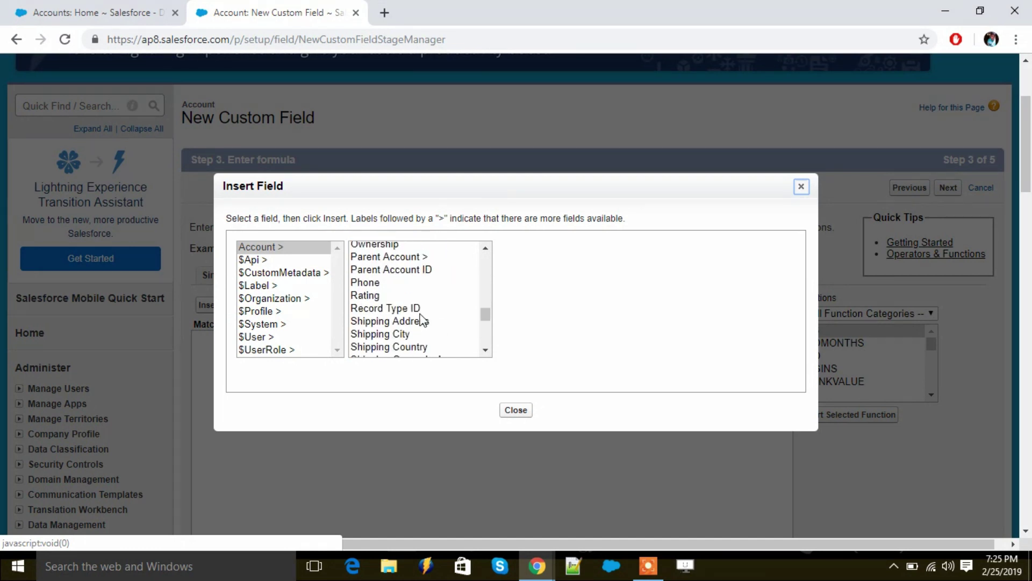
pyautogui.scroll(4, 410, 310)
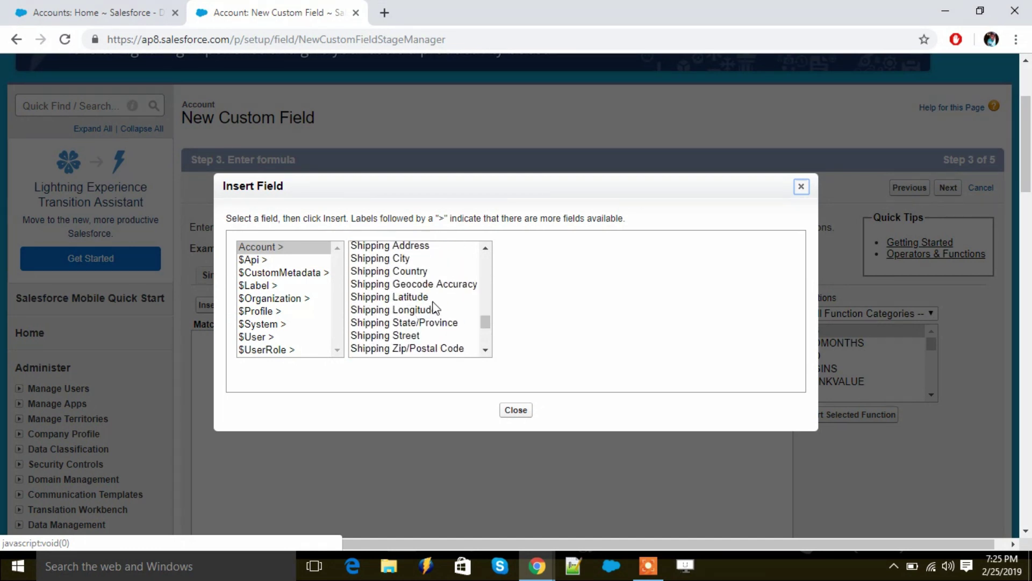
pyautogui.click(435, 323)
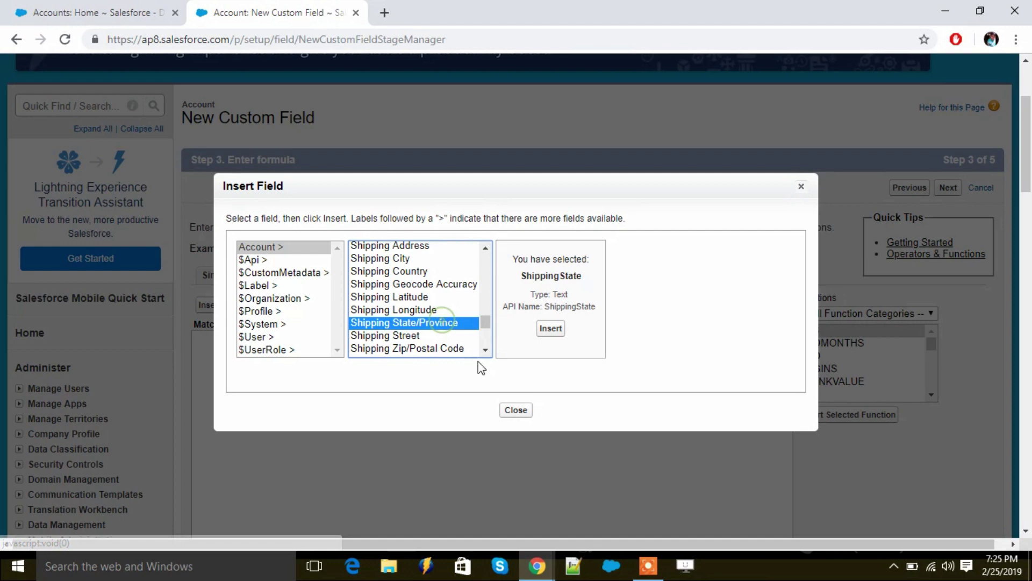
pyautogui.click(559, 331)
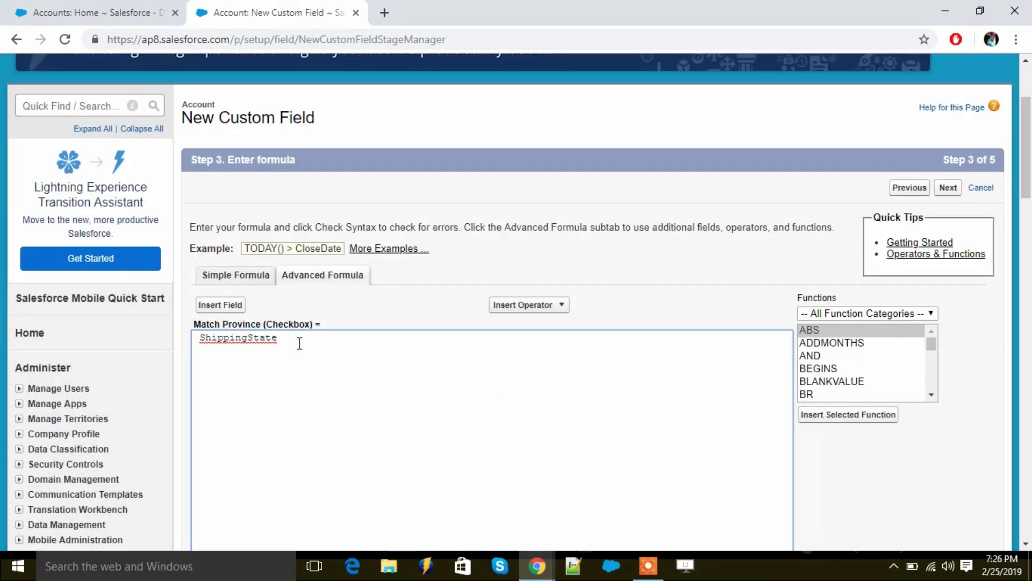
pyautogui.write('=')
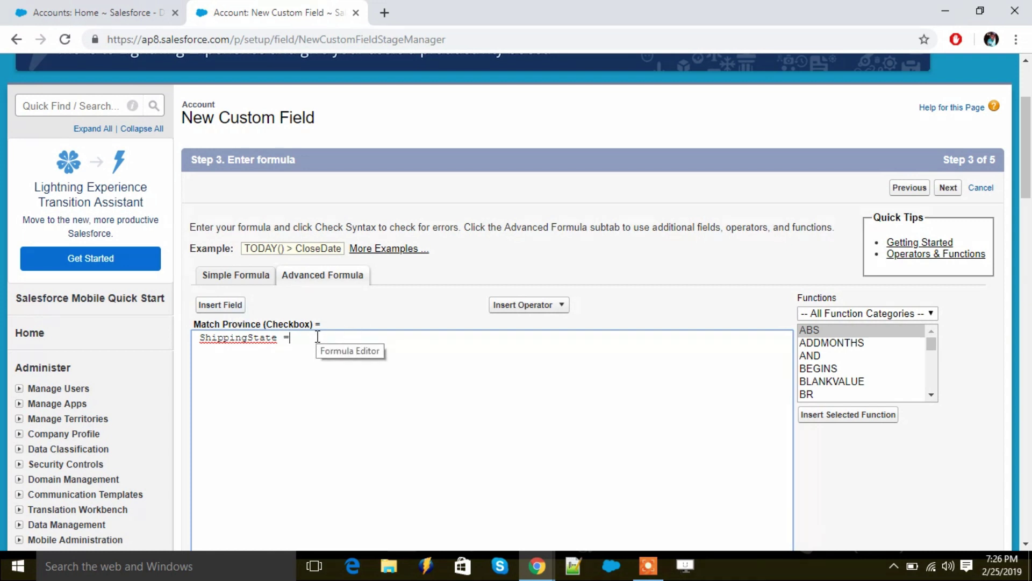
pyautogui.press('BackSpace')
pyautogui.press('BackSpace')
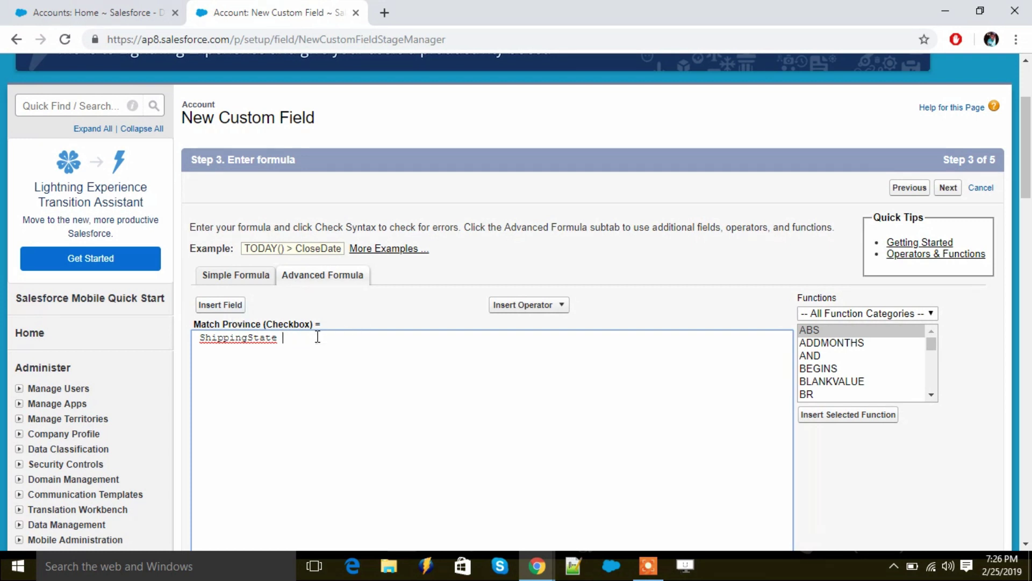
# Append the Equal operator and the Account's Billing State/Province field after ShippingState in the formula.
pyautogui.click(549, 307)
pyautogui.click(564, 455)
pyautogui.click(233, 307)
pyautogui.scroll(-4, 409, 268)
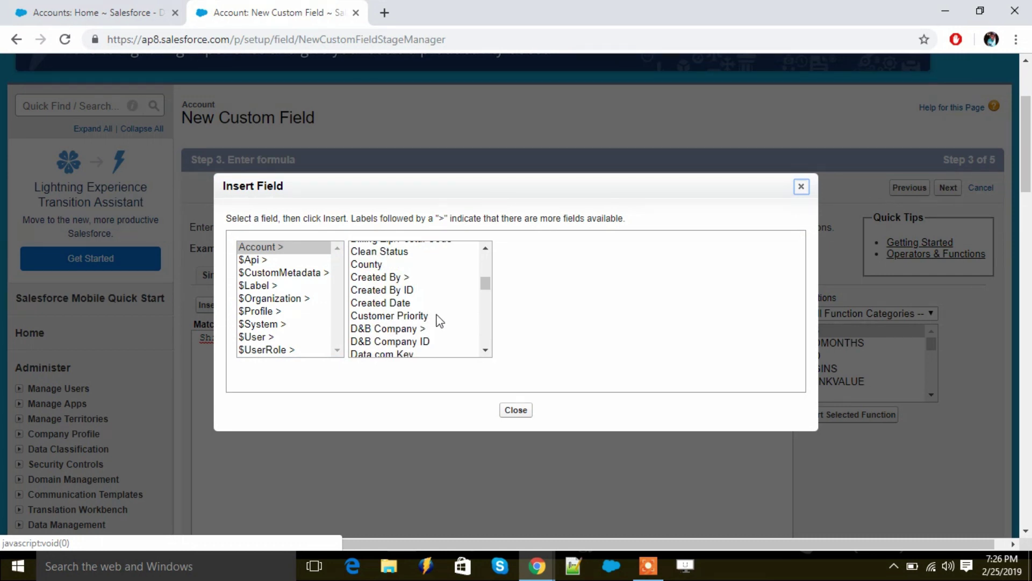
pyautogui.scroll(2, 430, 320)
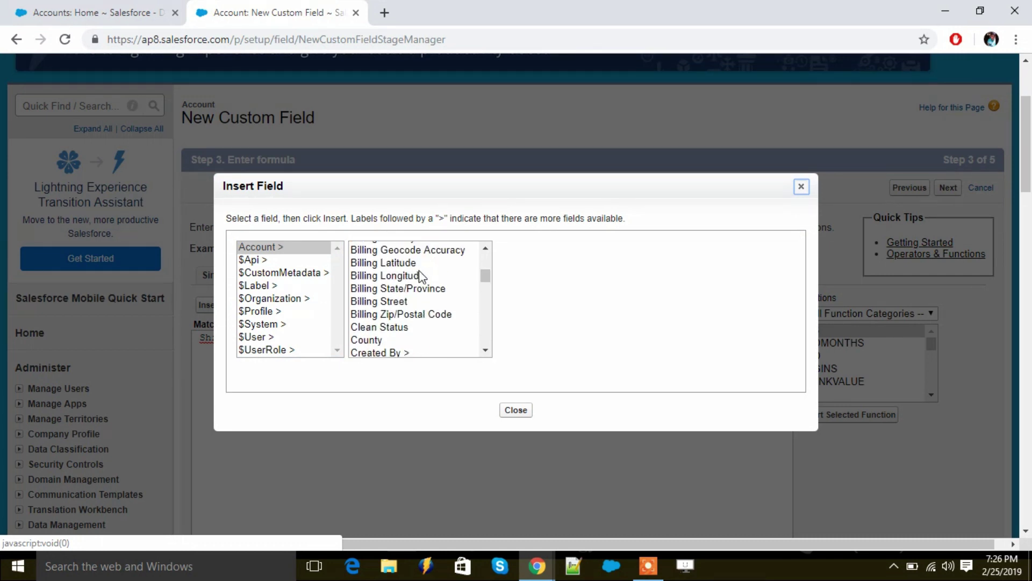
pyautogui.click(409, 288)
pyautogui.click(536, 323)
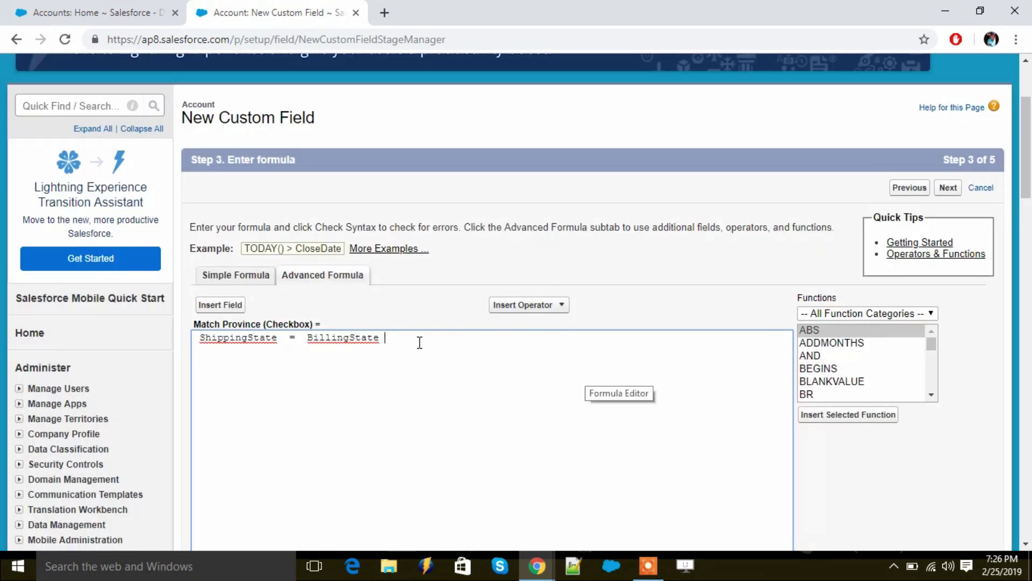
# Enclose the whole comparison of ShippingState and BillingState in parentheses.
pyautogui.write(')')
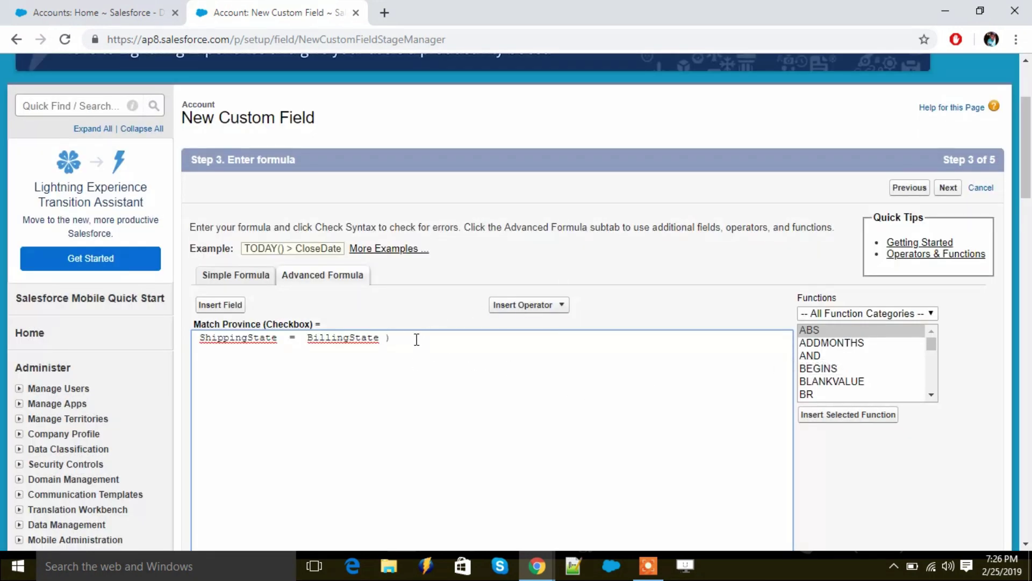
pyautogui.press('Left')
pyautogui.press('Left')
pyautogui.press('Left')
pyautogui.press('Left')
pyautogui.press('Left')
pyautogui.press('Left')
pyautogui.press('Left')
pyautogui.press('Left')
pyautogui.press('Left')
pyautogui.press('Left')
pyautogui.press('Left')
pyautogui.press('Left')
pyautogui.press('Left')
pyautogui.press('Left')
pyautogui.press('Left')
pyautogui.write('(')
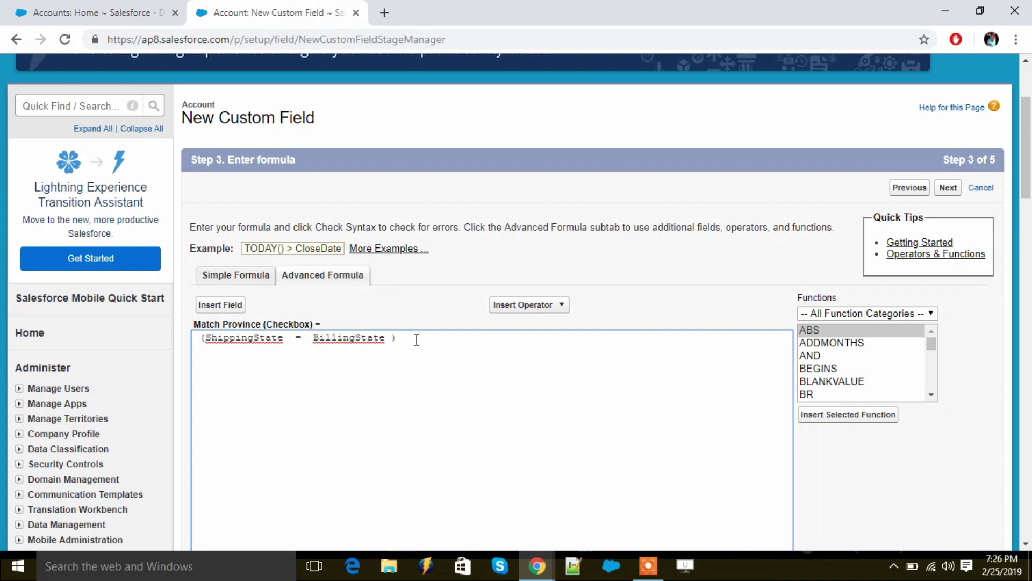
pyautogui.click(433, 348)
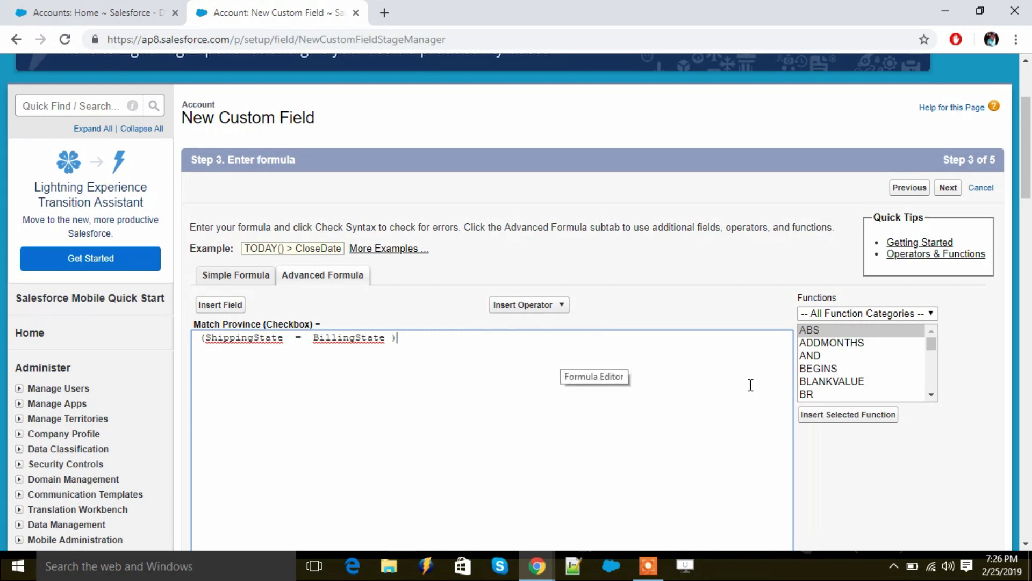
# Append the NOT function after the parenthesized state comparison and clear its placeholder argument.
pyautogui.click(878, 357)
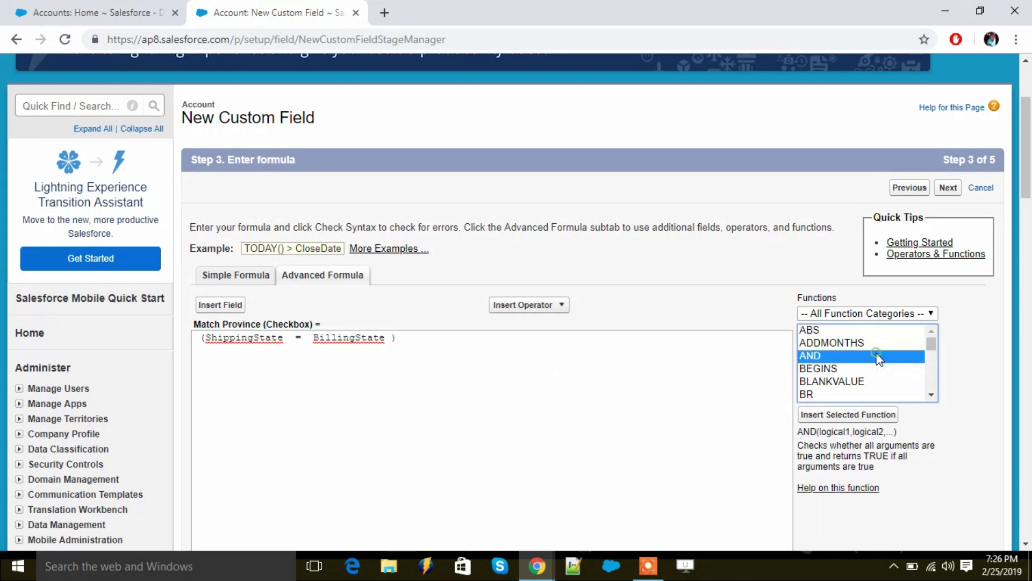
pyautogui.press('n')
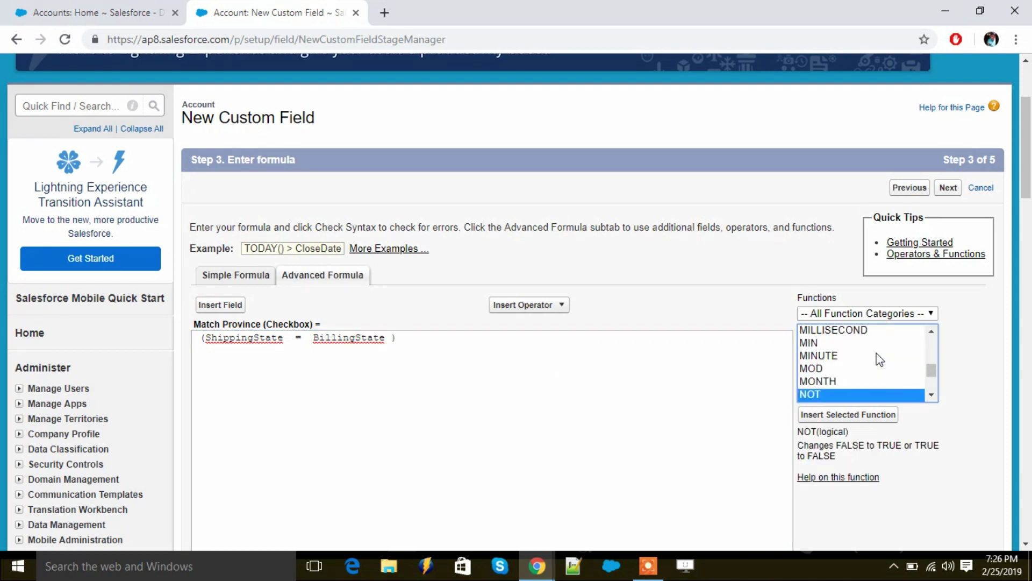
pyautogui.scroll(-1, 859, 400)
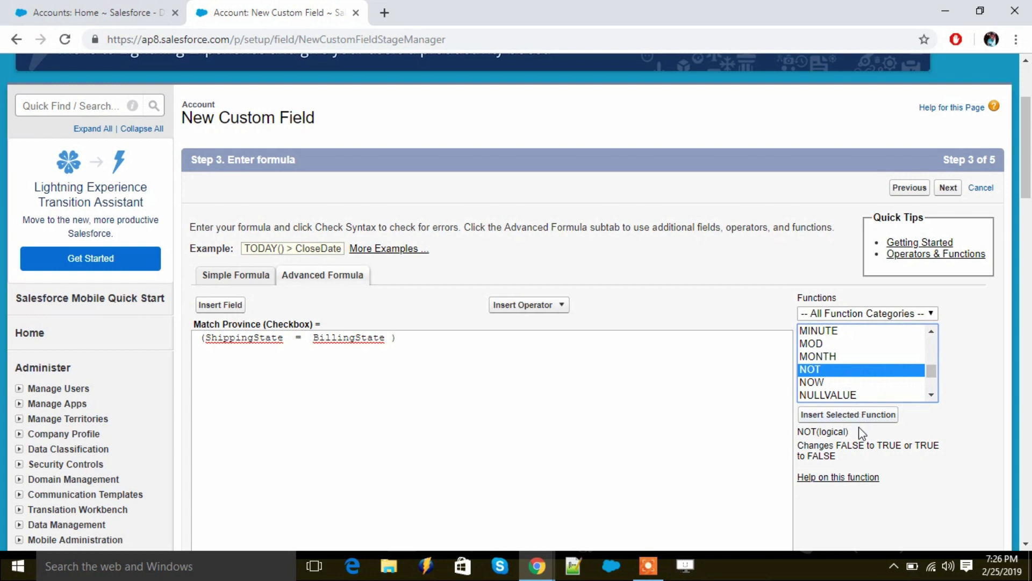
pyautogui.click(859, 414)
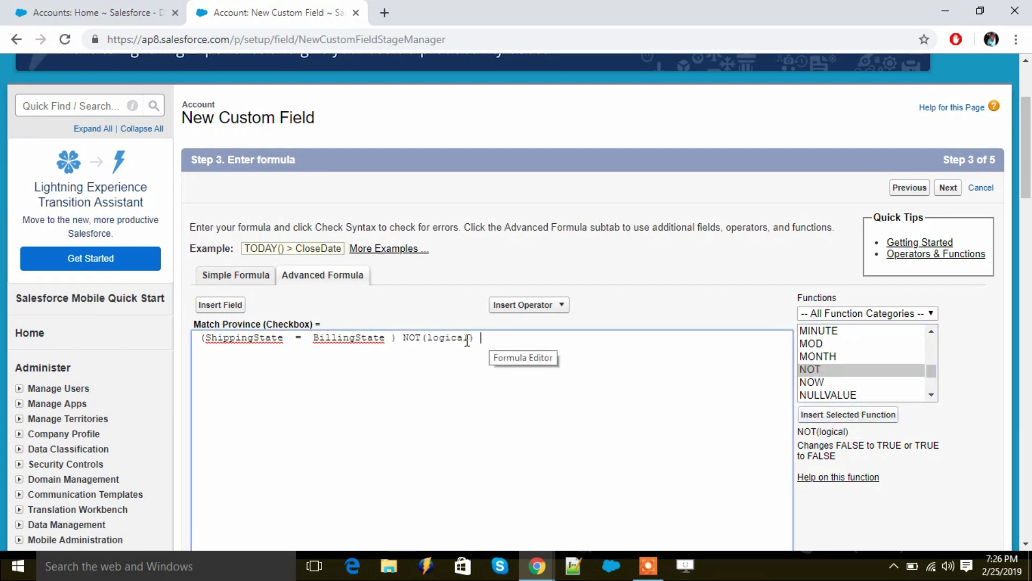
pyautogui.moveTo(467, 342); pyautogui.dragTo(429, 341)
pyautogui.press('BackSpace')
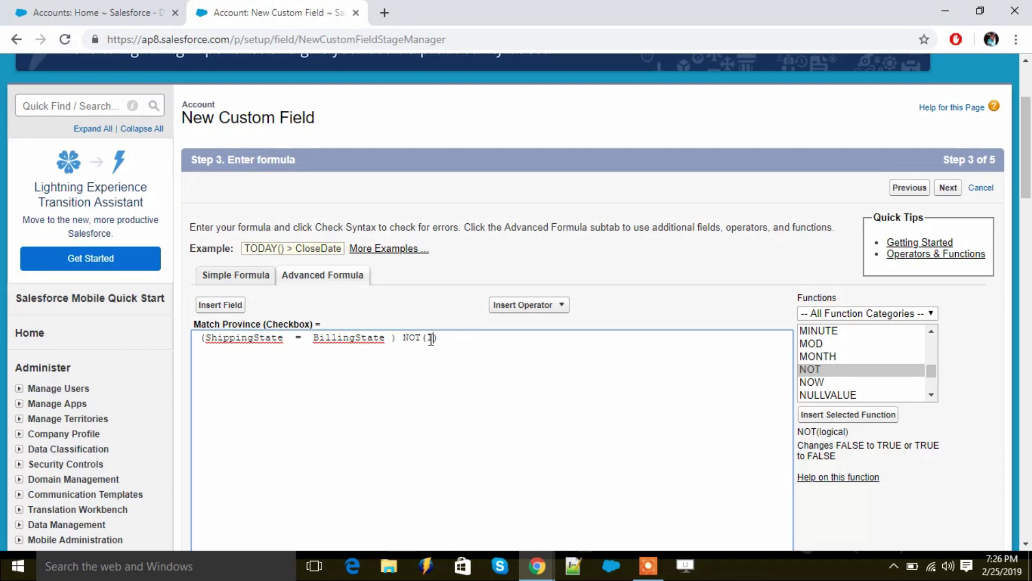
pyautogui.press('BackSpace')
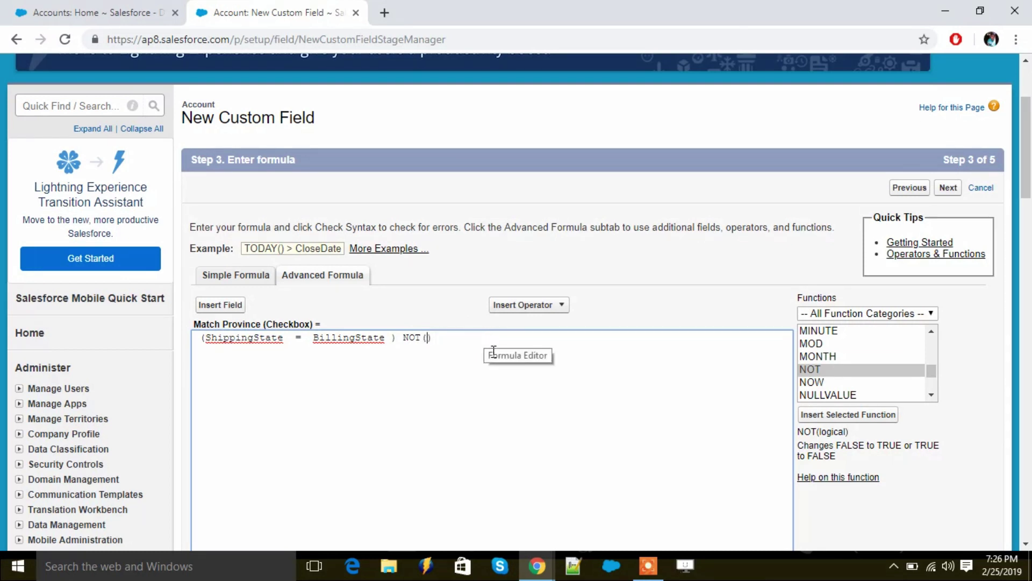
# Insert the ISBLANK function inside the NOT parentheses and remove its placeholder expression.
pyautogui.click(866, 331)
pyautogui.press('i')
pyautogui.press('s')
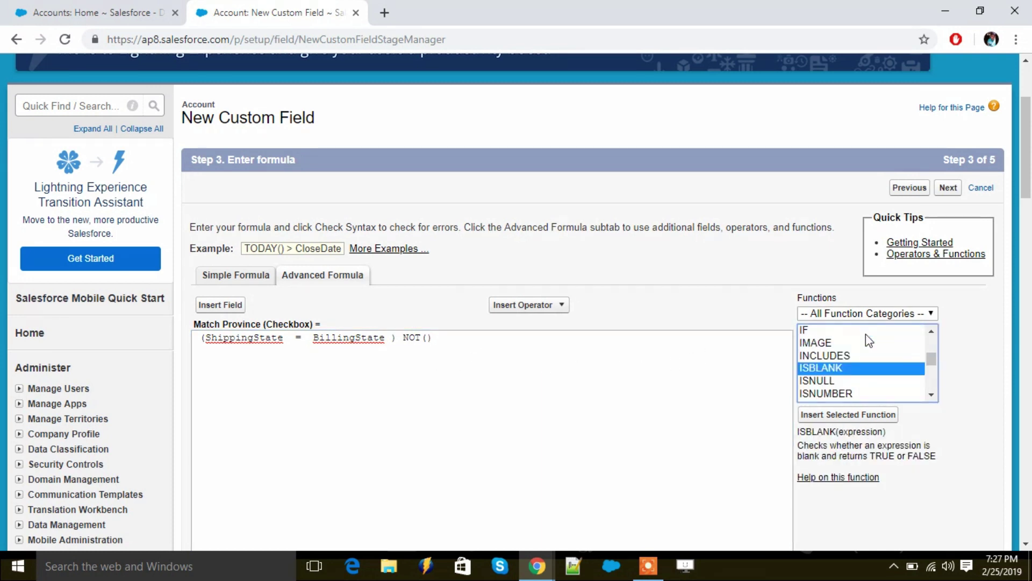
pyautogui.click(866, 418)
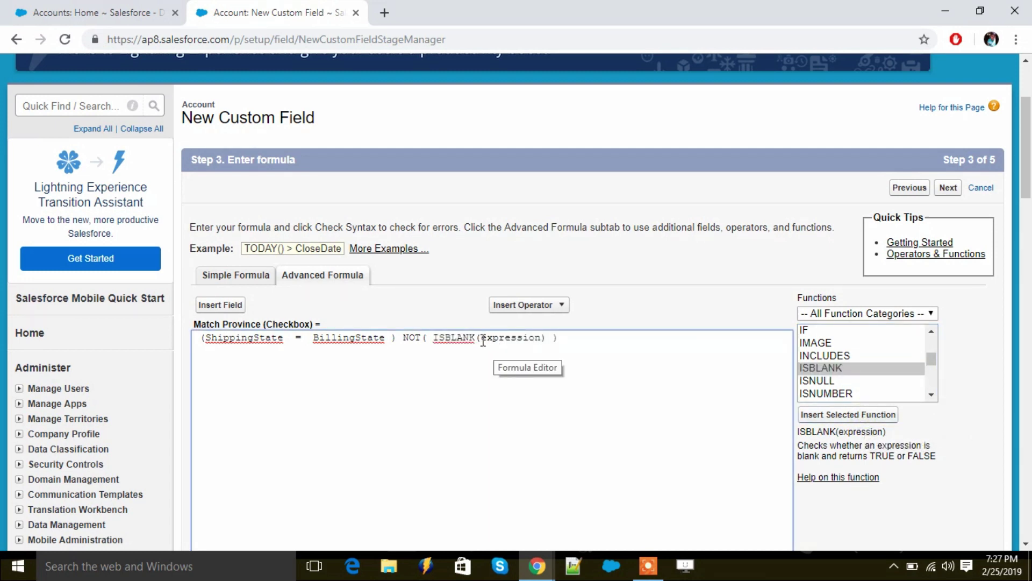
pyautogui.moveTo(482, 340); pyautogui.dragTo(543, 348)
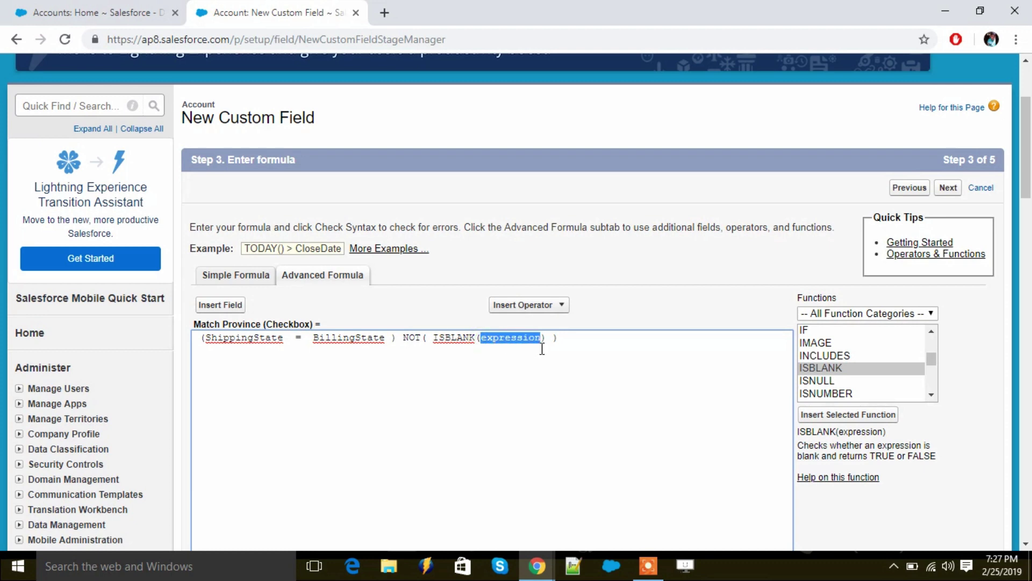
pyautogui.press('BackSpace')
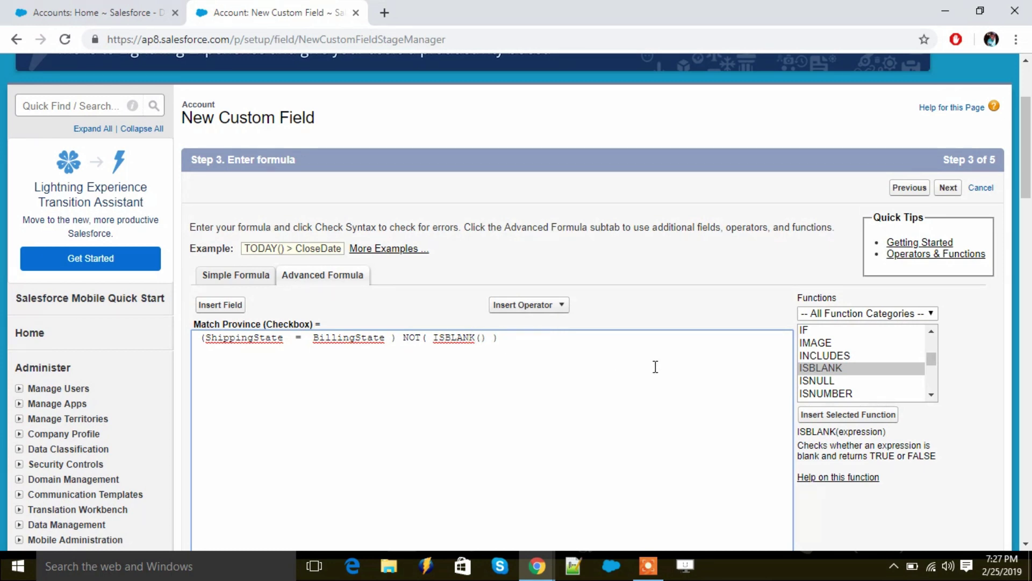
# Insert the Account's Billing State/Province field as the argument of ISBLANK.
pyautogui.click(222, 305)
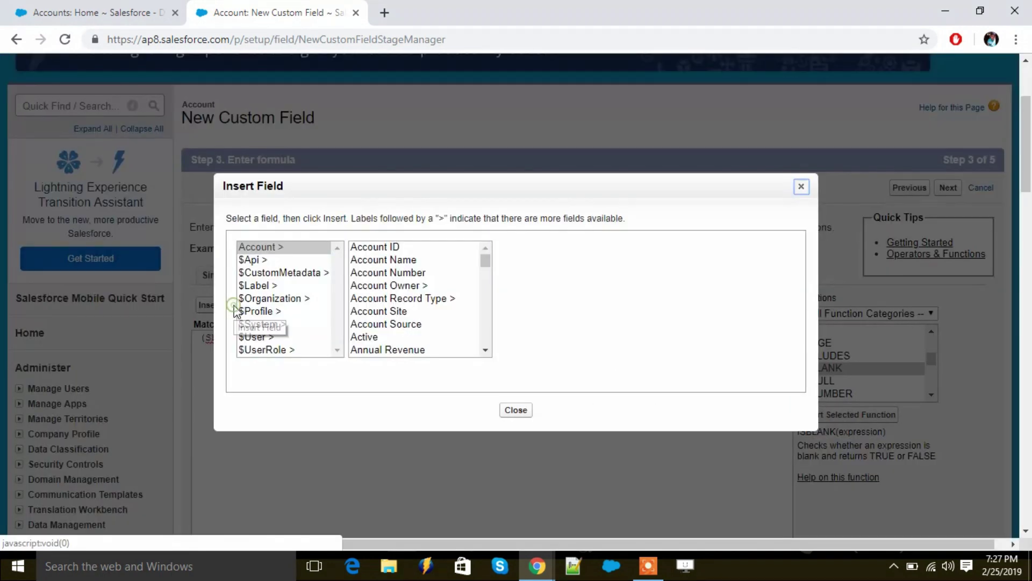
pyautogui.scroll(-3, 423, 298)
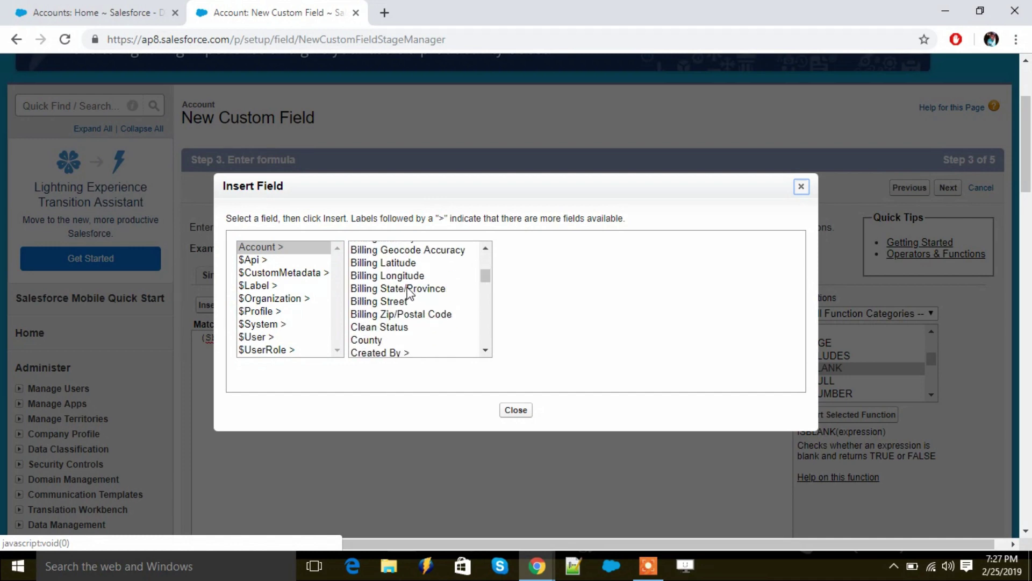
pyautogui.click(398, 288)
pyautogui.click(554, 333)
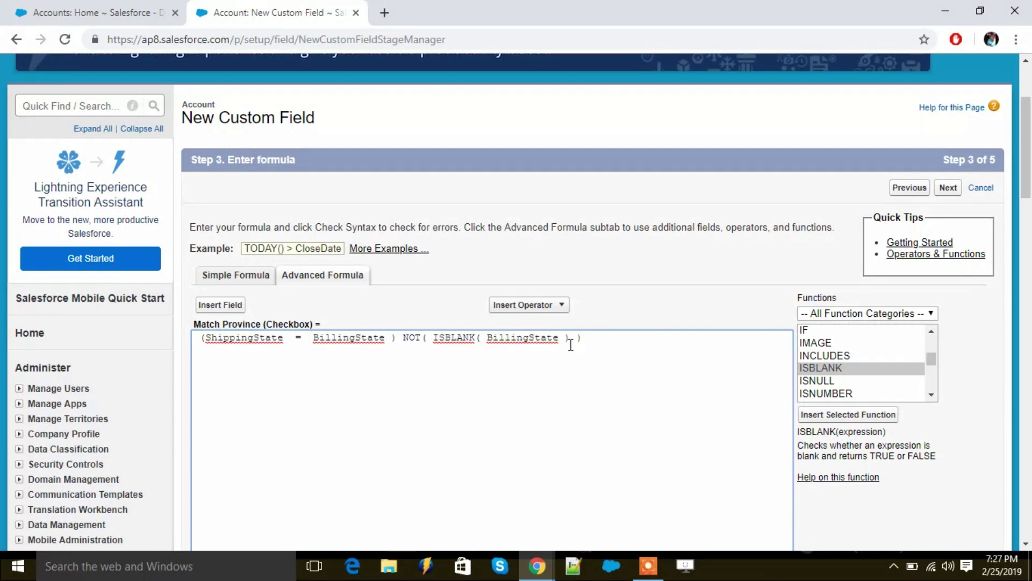
# Add the And operator (&&) after the ISBLANK( BillingState ) expression, inside the NOT parentheses.
pyautogui.click(572, 339)
pyautogui.click(538, 304)
pyautogui.scroll(-1, 560, 491)
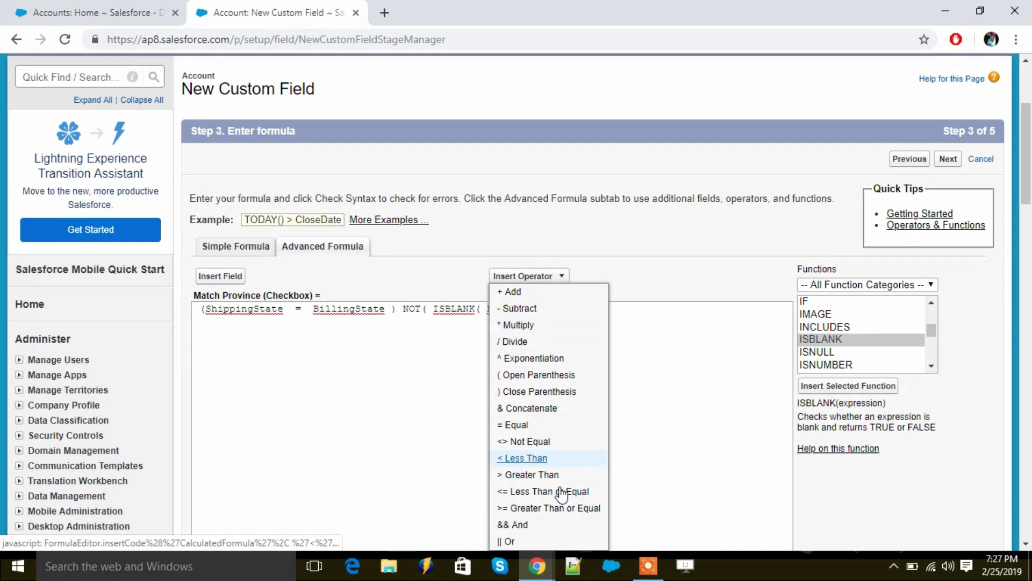
pyautogui.scroll(-5, 562, 494)
pyautogui.click(529, 255)
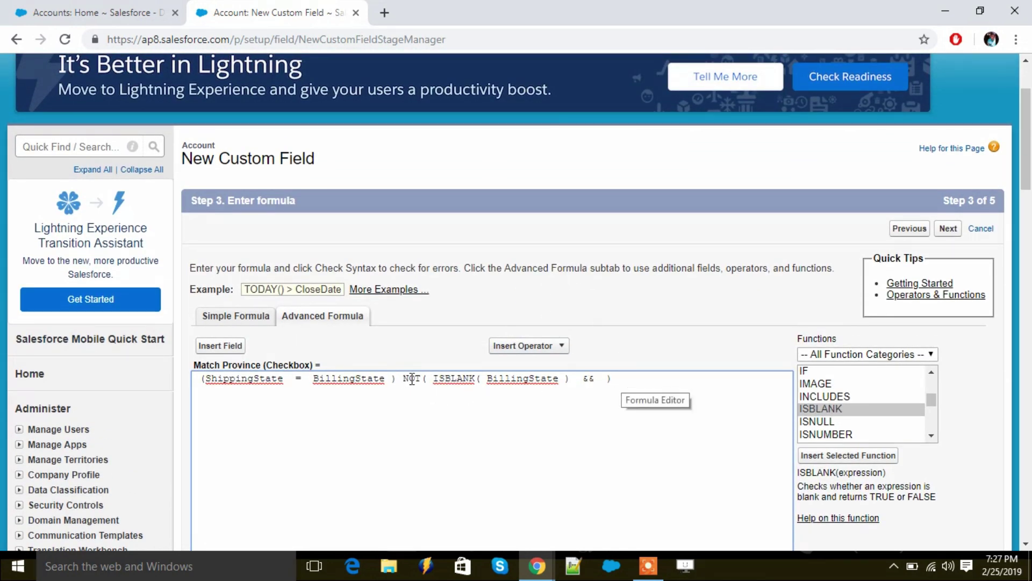
# Copy the ISBLANK( BillingState ) expression and paste the duplicate after the && operator within NOT.
pyautogui.moveTo(433, 379); pyautogui.dragTo(571, 383)
pyautogui.hotkey('ctrl', 'c')
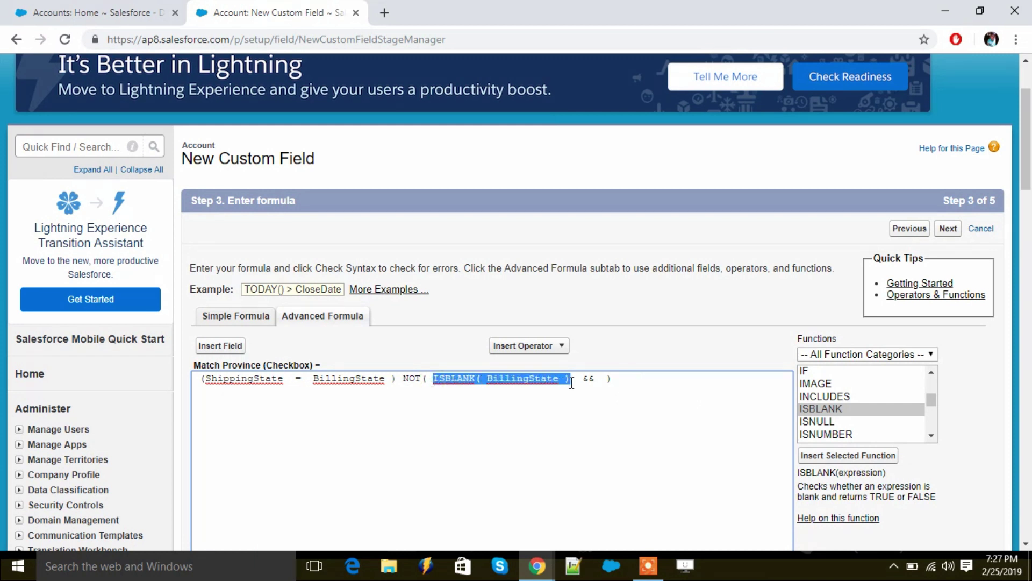
pyautogui.click(603, 382)
pyautogui.hotkey('ctrl', 'v')
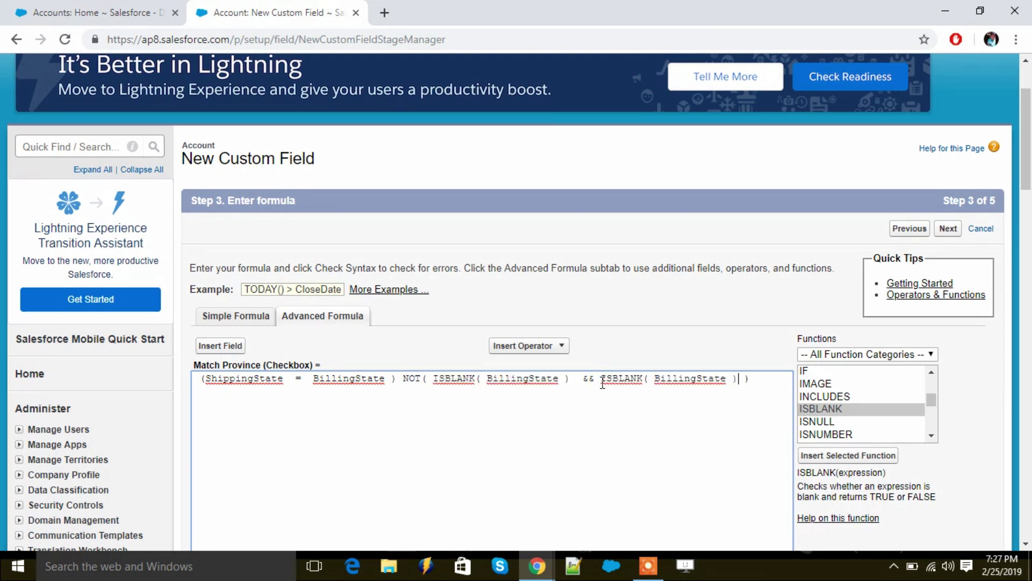
# Replace BillingState in the second ISBLANK with the Account's Shipping State/Province field.
pyautogui.click(729, 378)
pyautogui.press('BackSpace')
pyautogui.press('BackSpace')
pyautogui.press('BackSpace')
pyautogui.press('BackSpace')
pyautogui.press('BackSpace')
pyautogui.press('BackSpace')
pyautogui.press('BackSpace')
pyautogui.press('BackSpace')
pyautogui.press('BackSpace')
pyautogui.press('BackSpace')
pyautogui.press('BackSpace')
pyautogui.press('BackSpace')
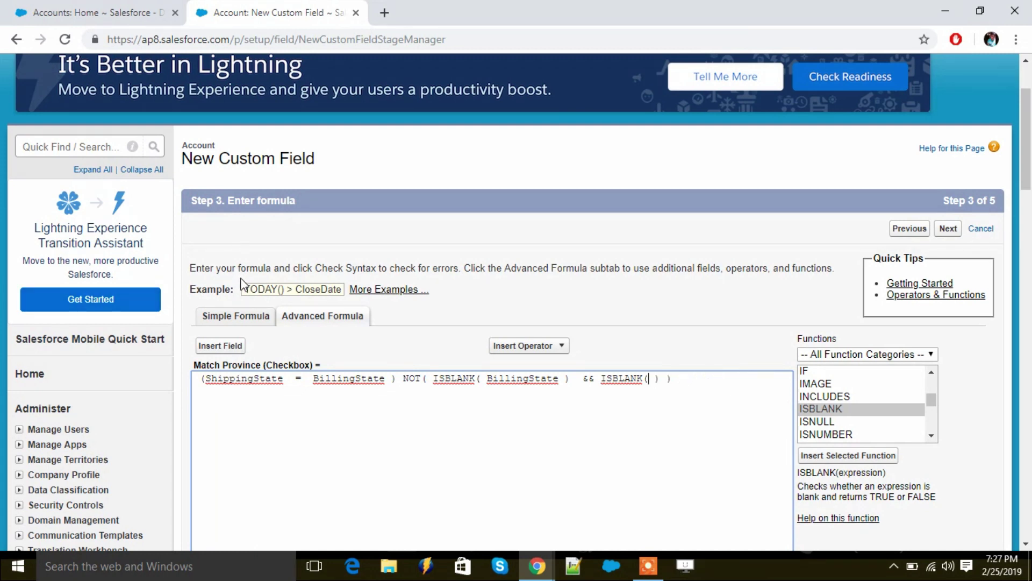
pyautogui.click(220, 348)
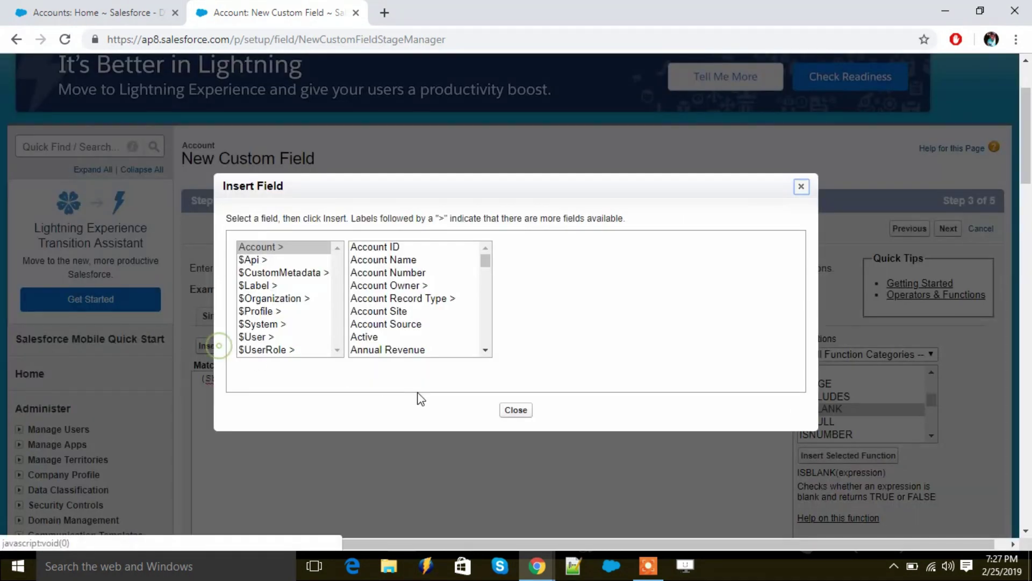
pyautogui.scroll(-15, 385, 288)
pyautogui.scroll(-5, 385, 288)
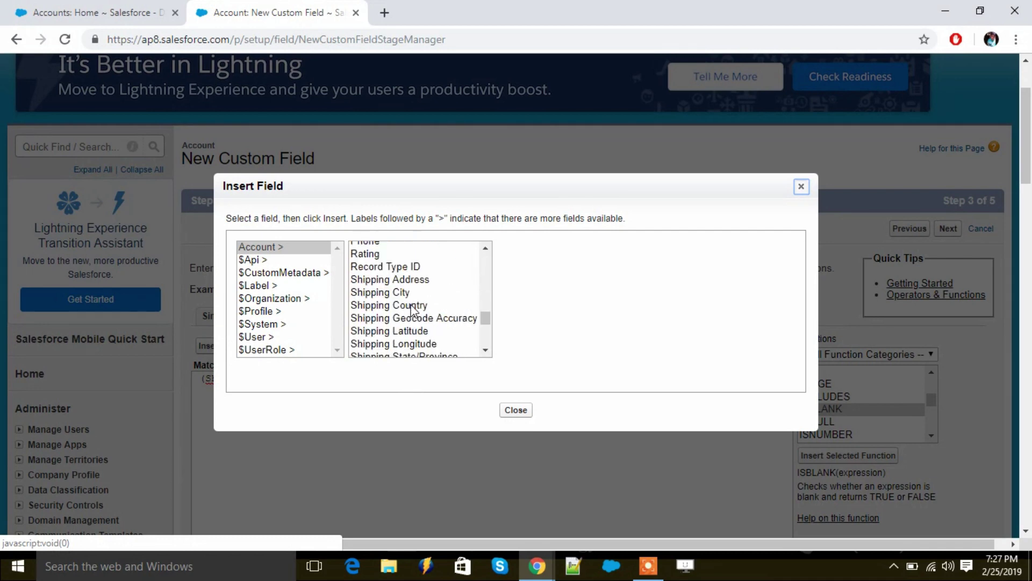
pyautogui.click(421, 324)
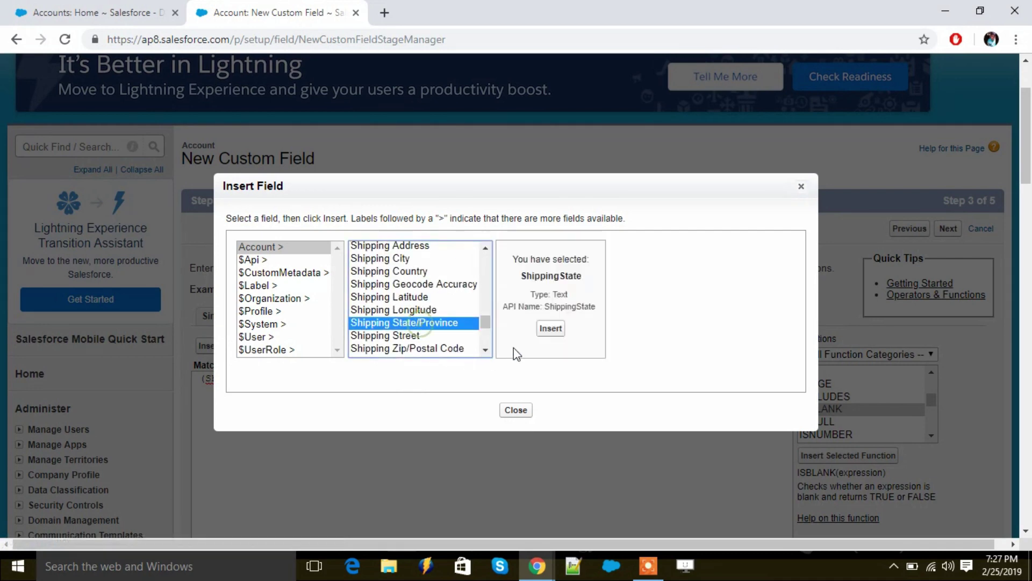
pyautogui.click(554, 329)
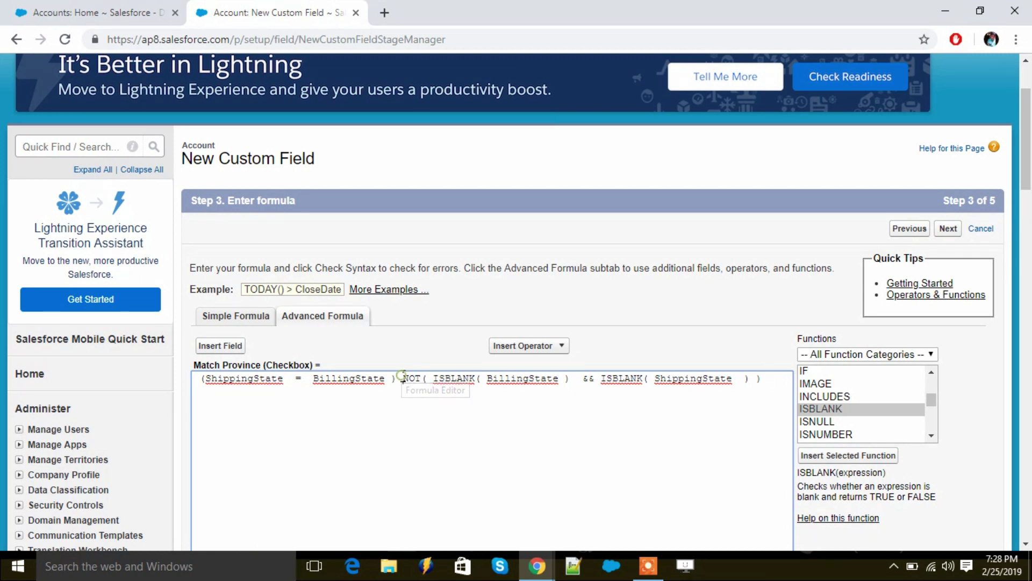
# Review the comparison and the NOT condition of the Match Province formula, and check its syntax.
pyautogui.moveTo(401, 379); pyautogui.dragTo(767, 379)
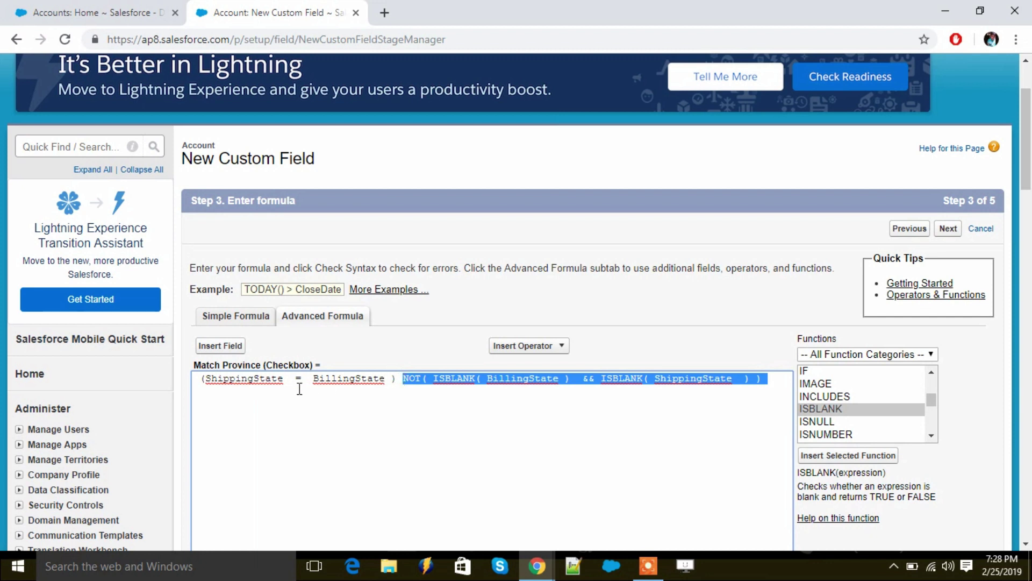
pyautogui.click(404, 380)
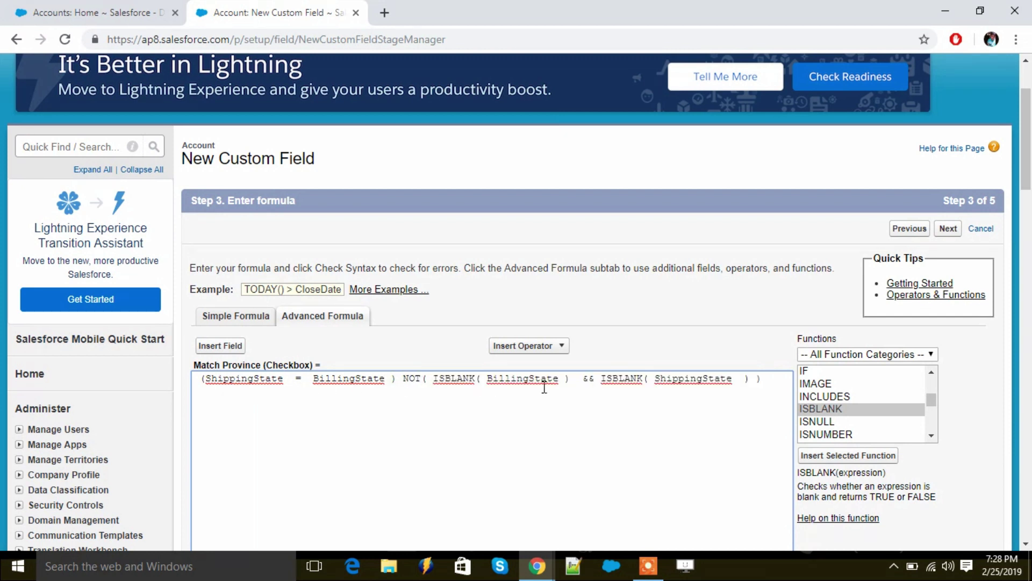
pyautogui.moveTo(198, 380); pyautogui.dragTo(393, 380)
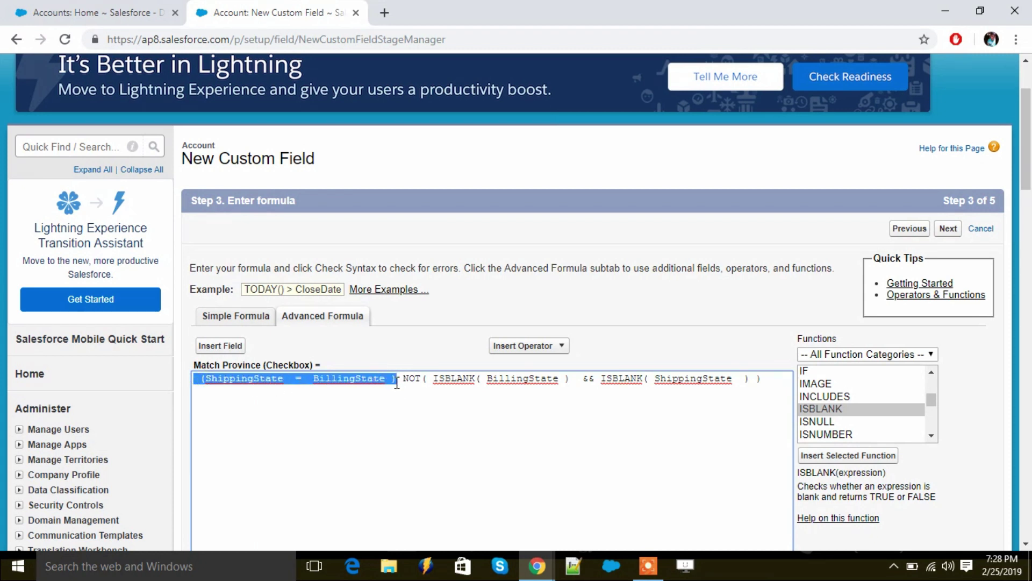
pyautogui.doubleClick(760, 379)
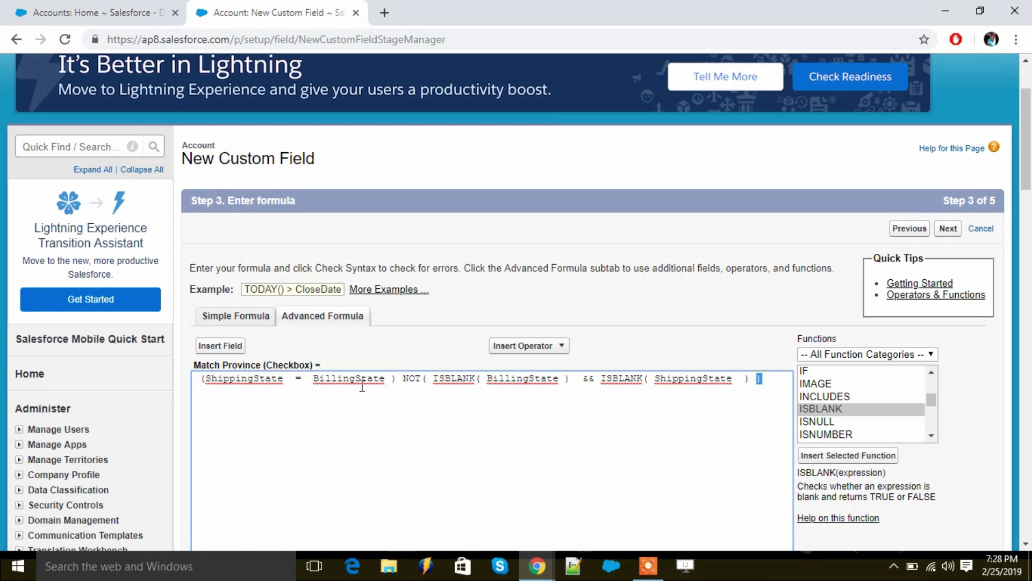
pyautogui.scroll(-3, 357, 385)
pyautogui.click(237, 458)
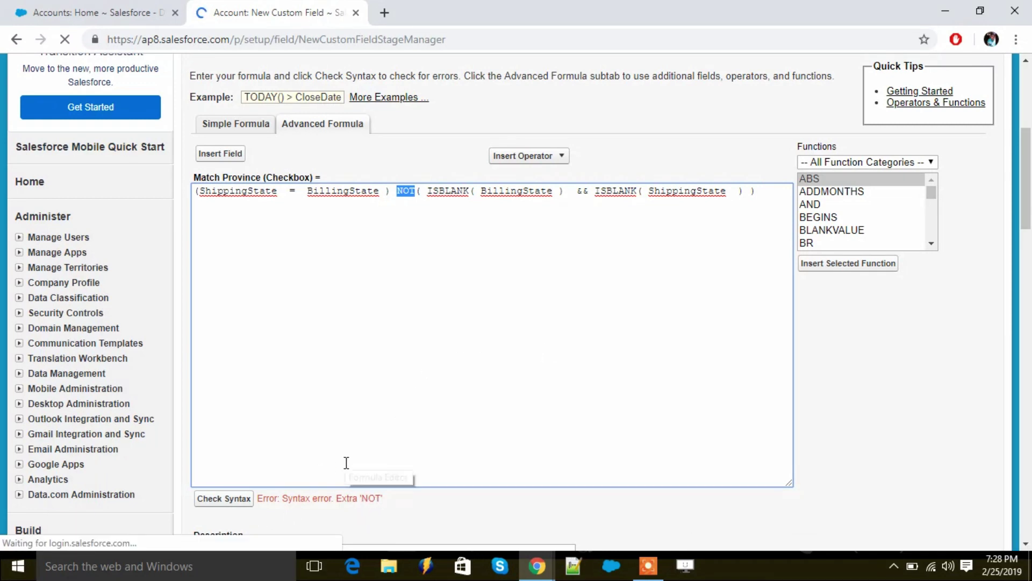
# Insert the And operator (&&) between the parenthesized state comparison and the NOT function.
pyautogui.press('Left')
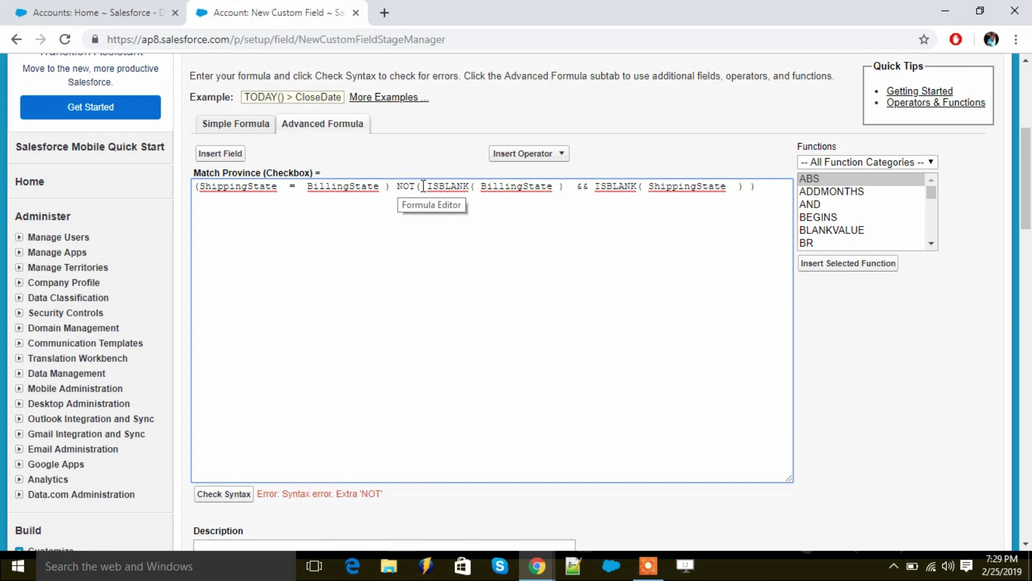
pyautogui.click(559, 154)
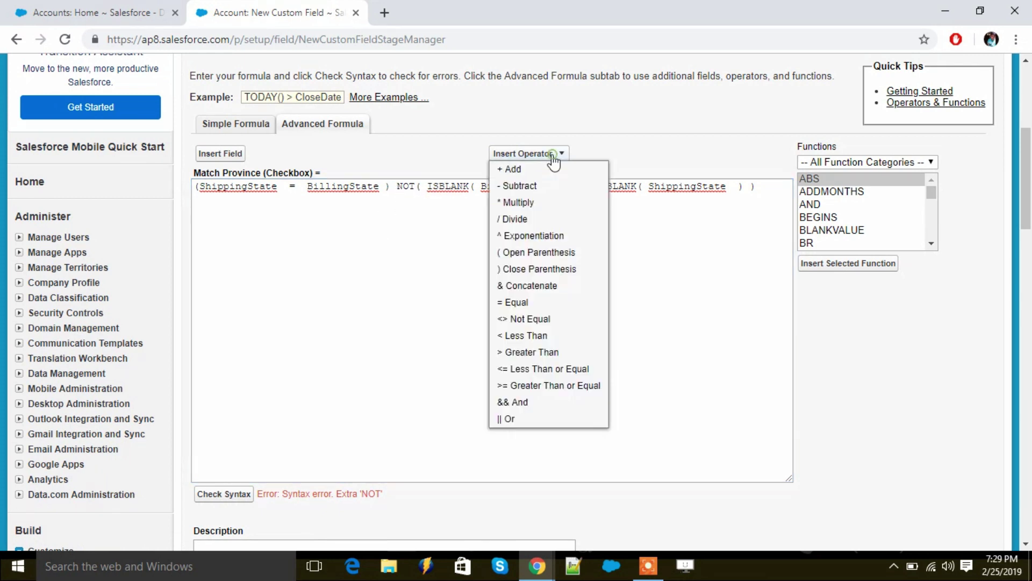
pyautogui.click(559, 403)
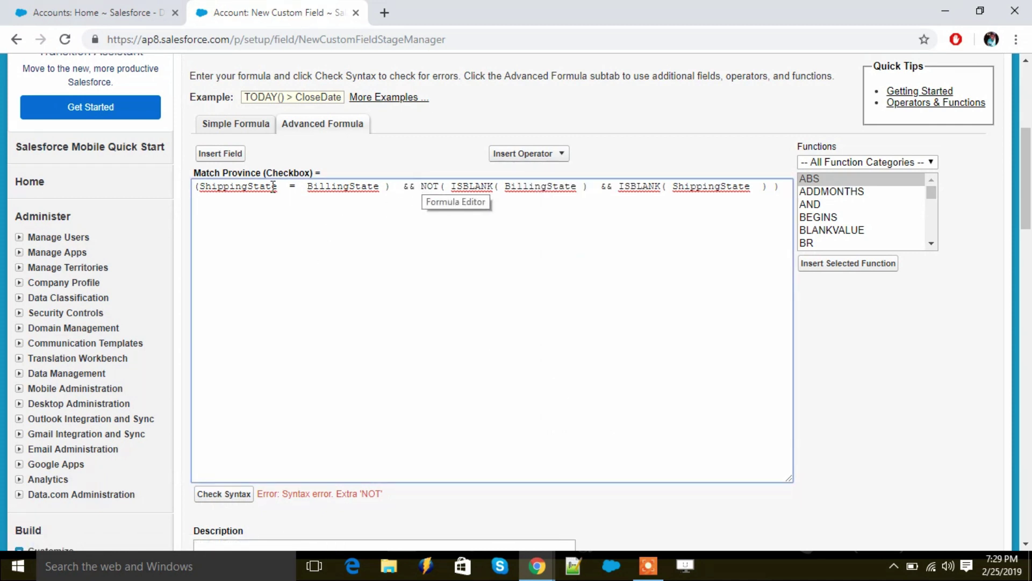
# Review the joined formula, run the syntax check again, and read its result.
pyautogui.moveTo(194, 186); pyautogui.dragTo(785, 186)
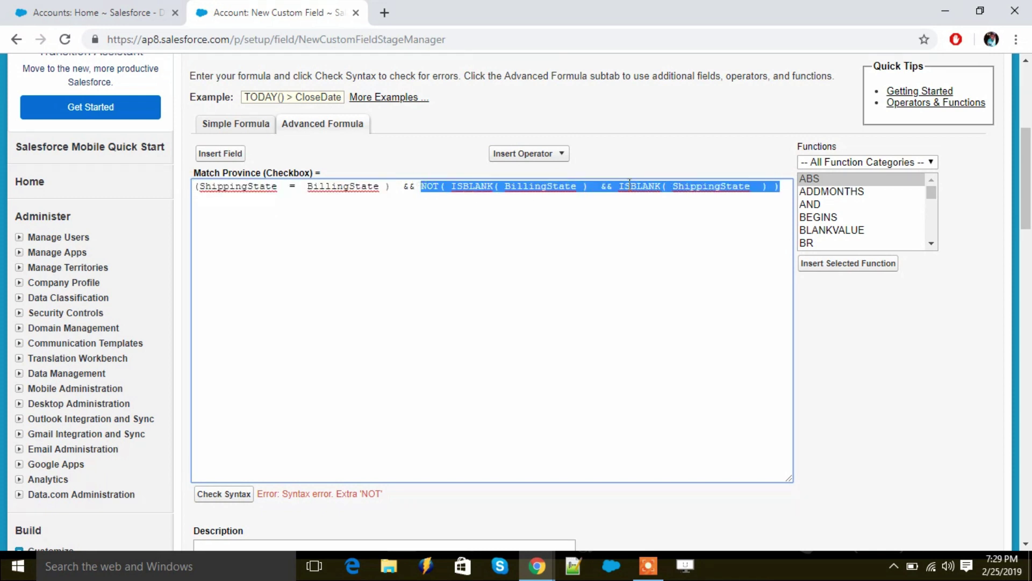
pyautogui.click(451, 215)
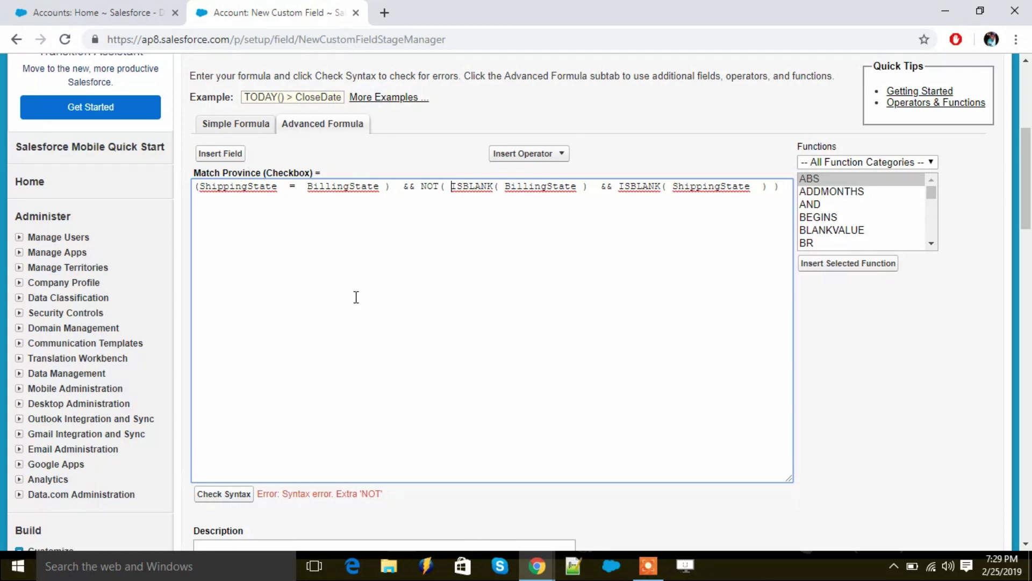
pyautogui.click(220, 494)
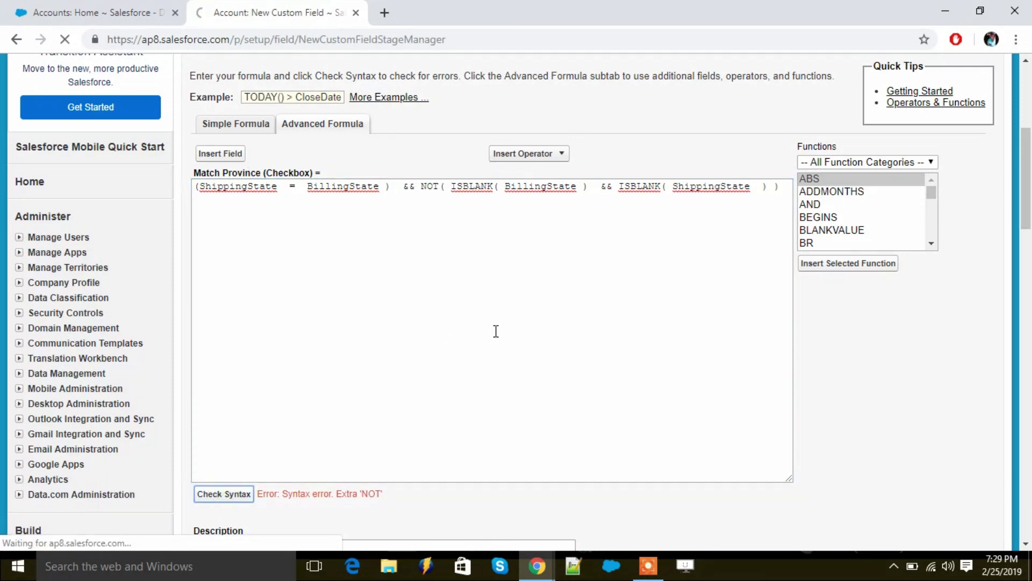
pyautogui.scroll(-7, 537, 318)
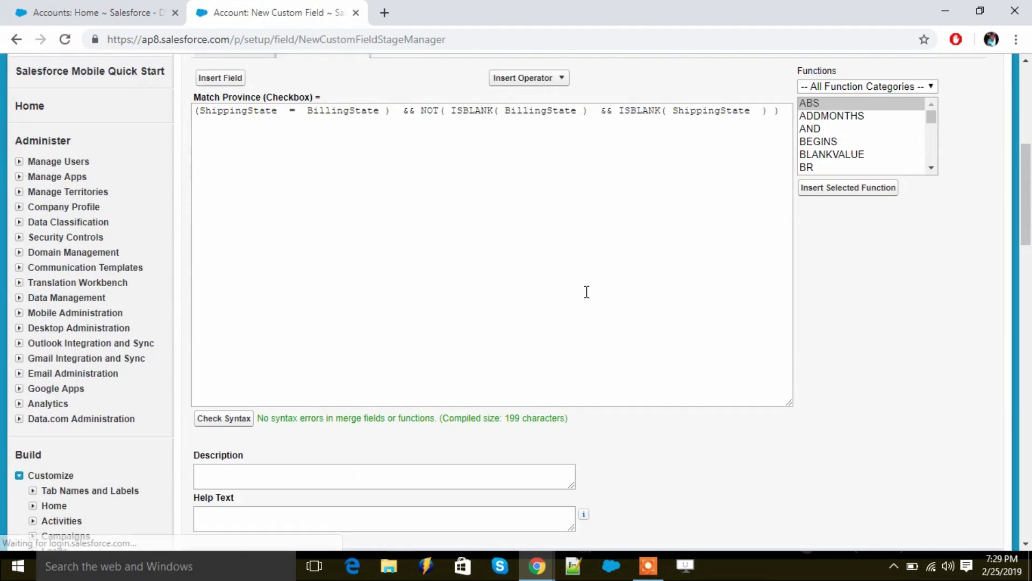
pyautogui.moveTo(260, 418); pyautogui.dragTo(375, 428)
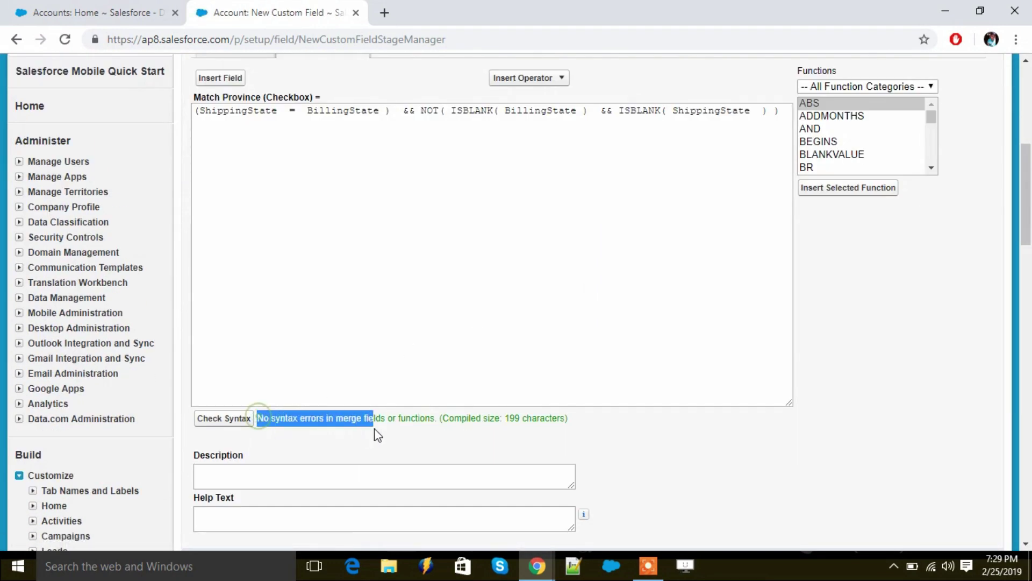
# Set the field's help text to "This is the formula field on account object" and proceed to field-level security.
pyautogui.click(647, 254)
pyautogui.scroll(-4, 646, 253)
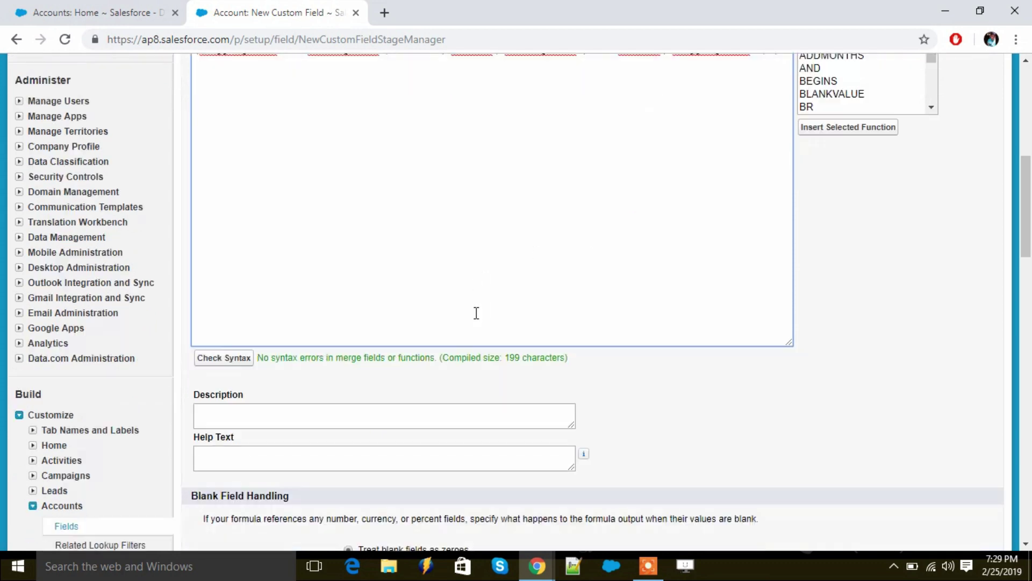
pyautogui.click(276, 296)
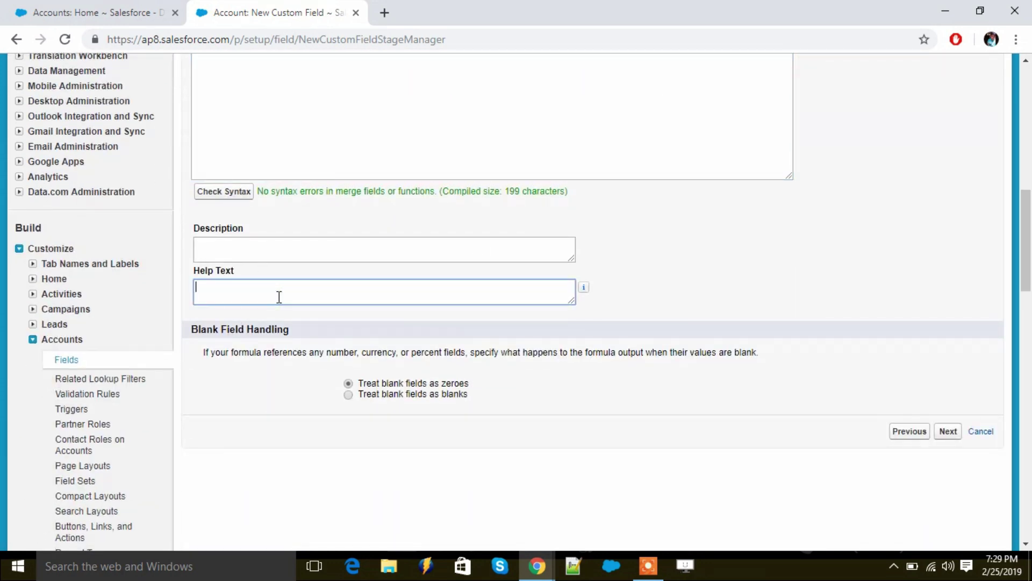
pyautogui.write('This is ')
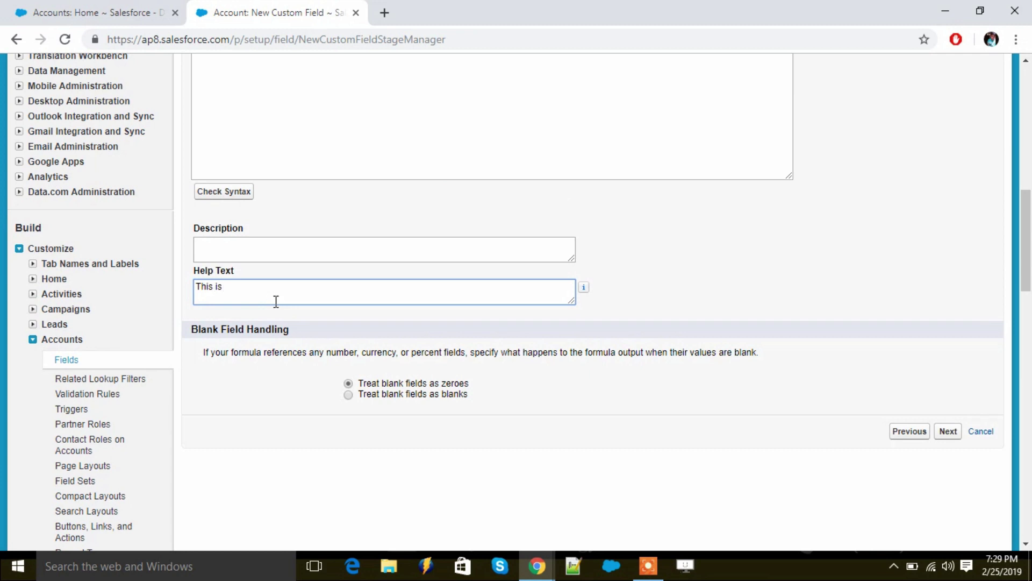
pyautogui.write('the formula field on account object')
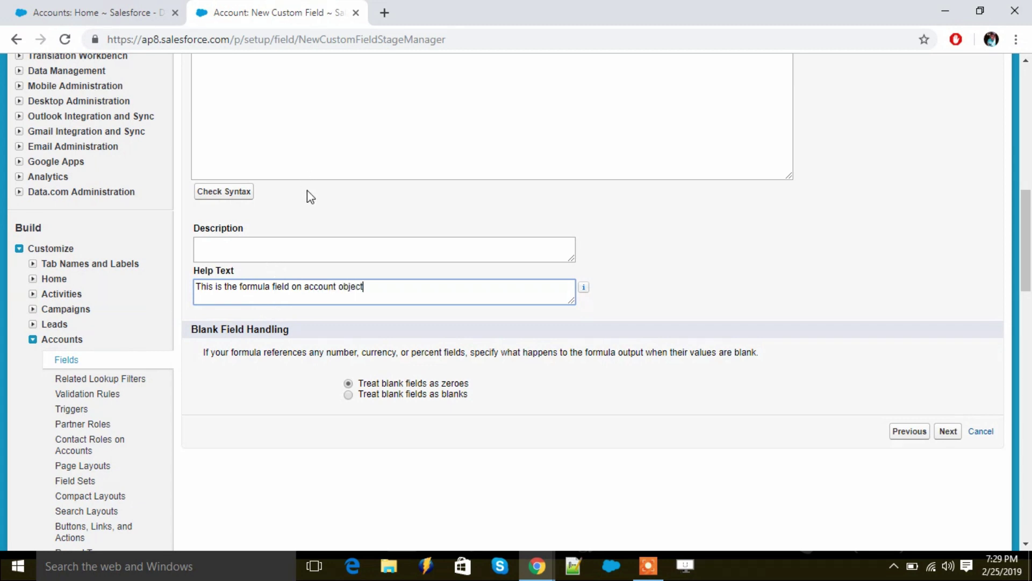
pyautogui.click(948, 432)
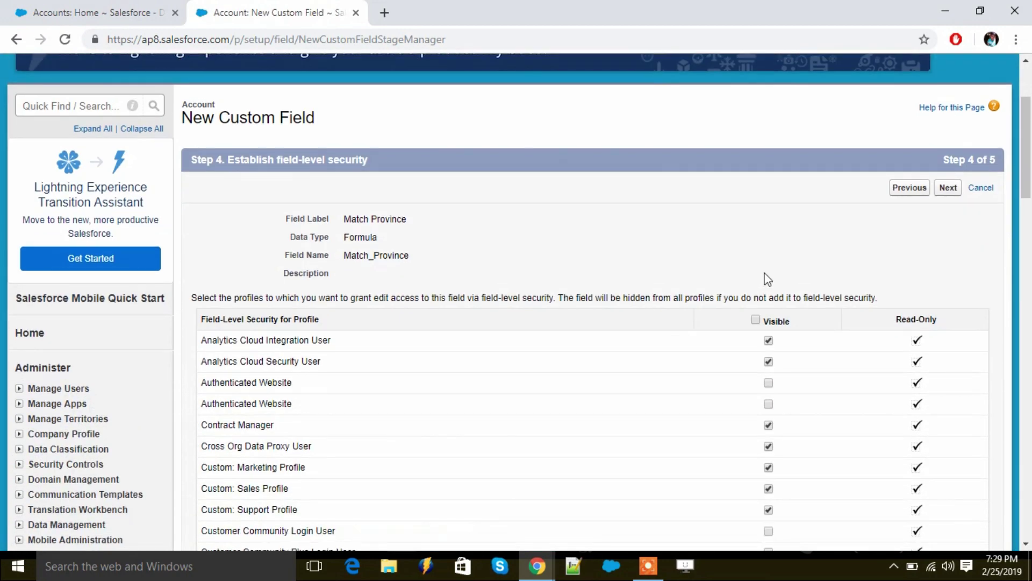
# Make the Match Province field visible to all profiles and save it with all account page layouts included.
pyautogui.click(756, 319)
pyautogui.click(955, 191)
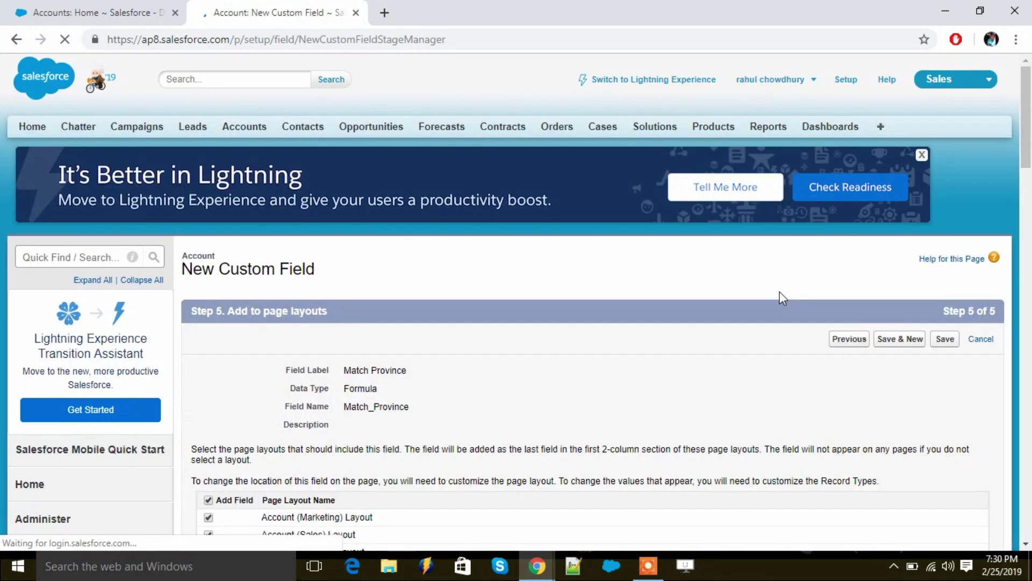
pyautogui.scroll(-8, 777, 295)
pyautogui.scroll(4, 773, 300)
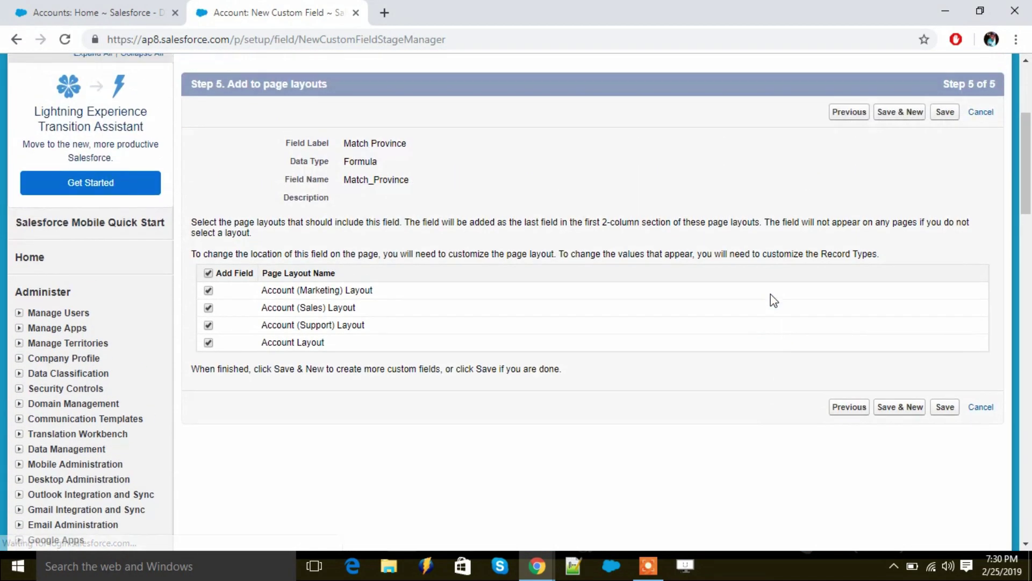
pyautogui.click(945, 112)
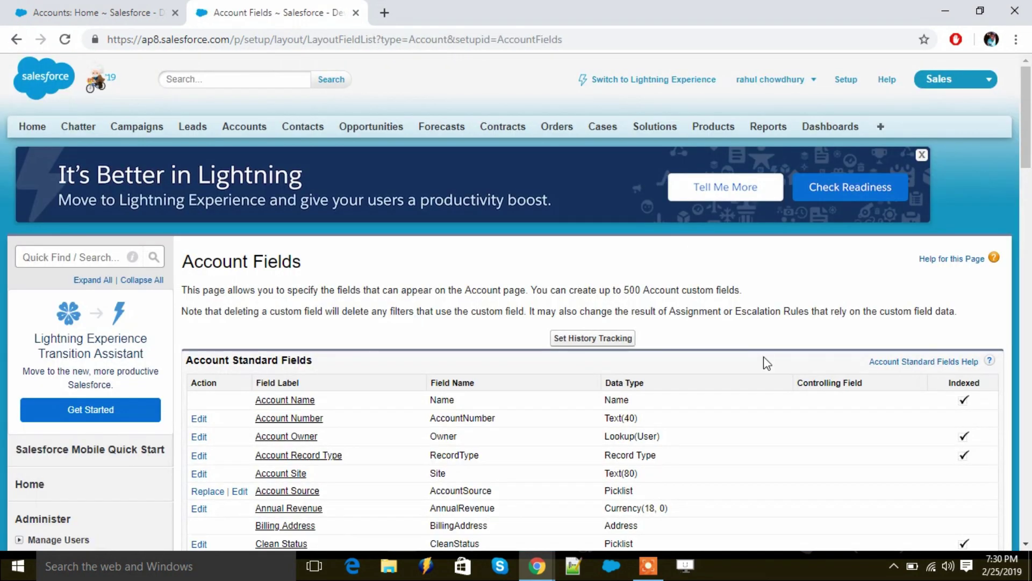
# Find the Match Province entry in the Account custom fields list and examine its row.
pyautogui.scroll(-7, 592, 334)
pyautogui.scroll(6, 548, 288)
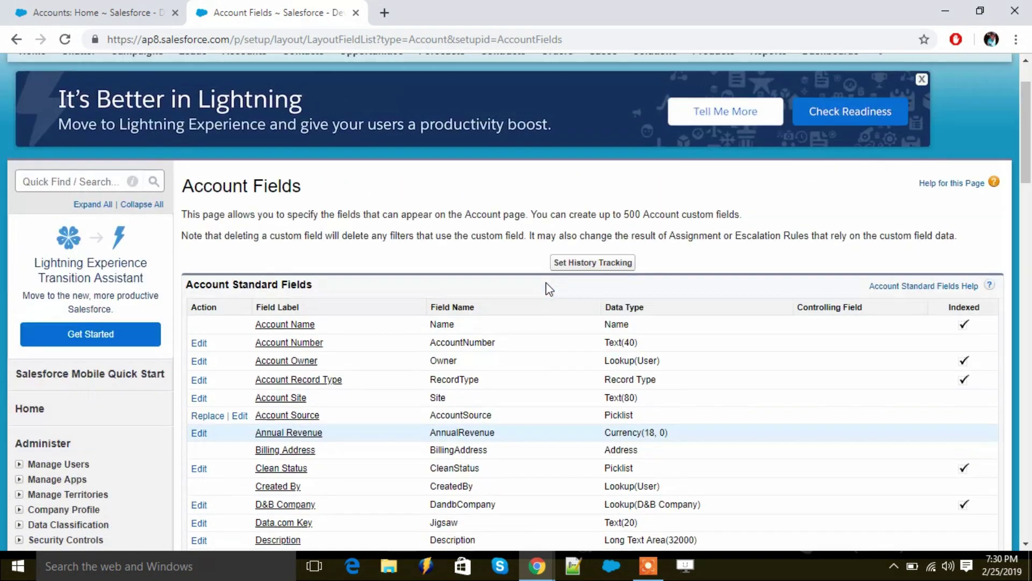
pyautogui.scroll(-15, 547, 288)
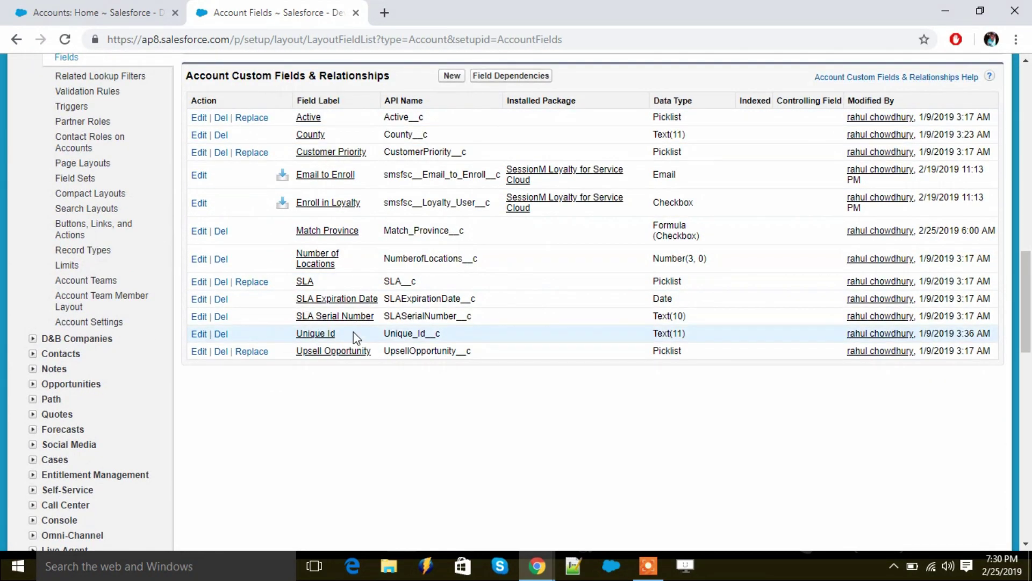
pyautogui.moveTo(289, 231); pyautogui.dragTo(361, 230)
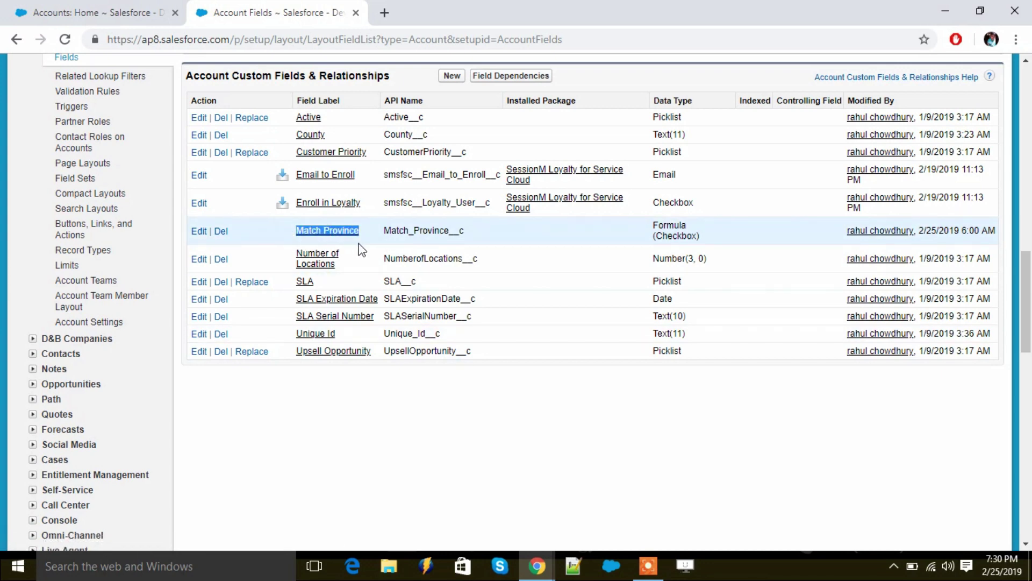
# Create and save a new account with the Personal record type and the account name "ca".
pyautogui.scroll(15, 518, 350)
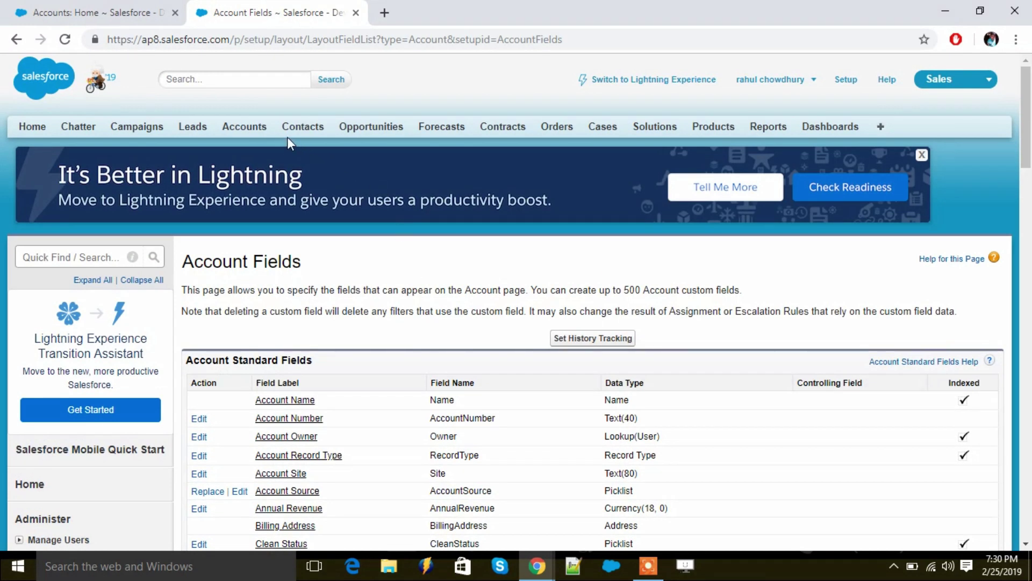
pyautogui.click(242, 127)
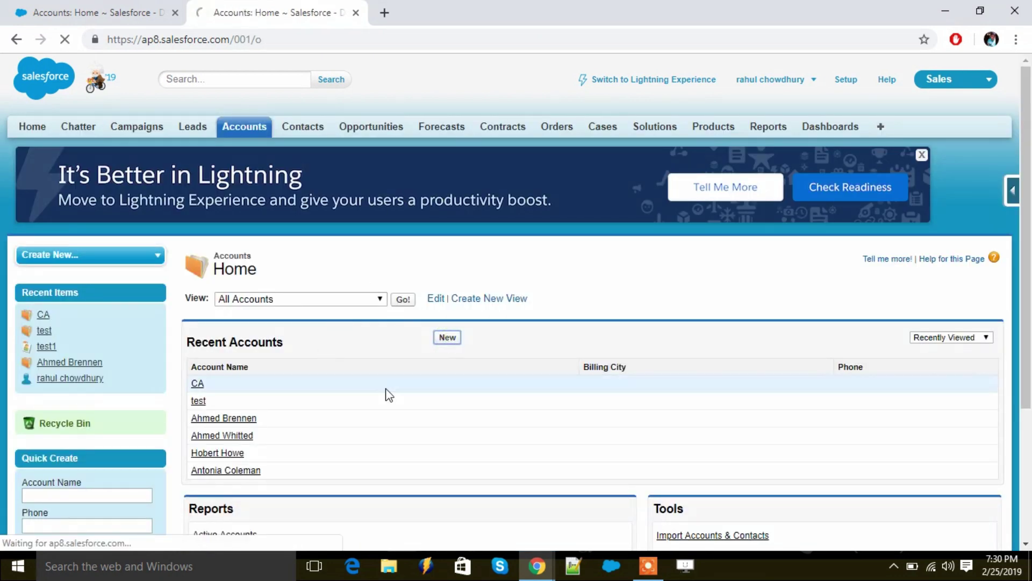
pyautogui.click(460, 337)
pyautogui.click(383, 360)
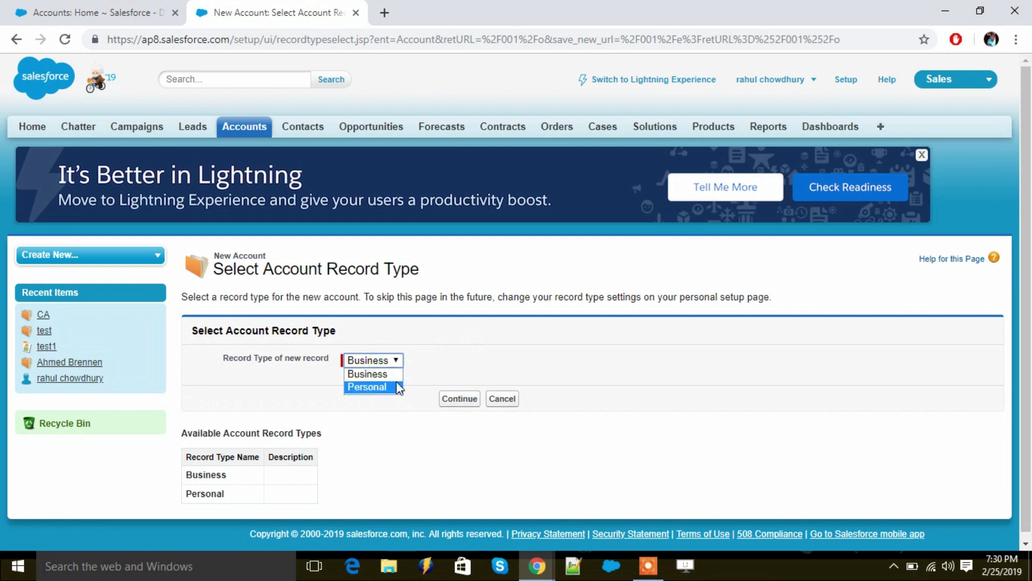
pyautogui.click(398, 387)
pyautogui.click(457, 400)
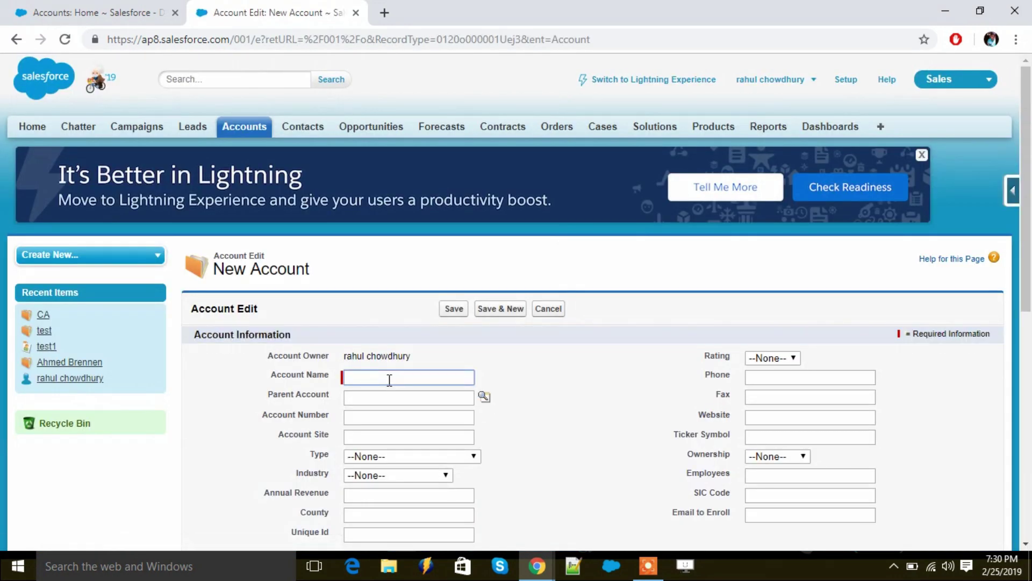
pyautogui.write('ca')
pyautogui.click(566, 386)
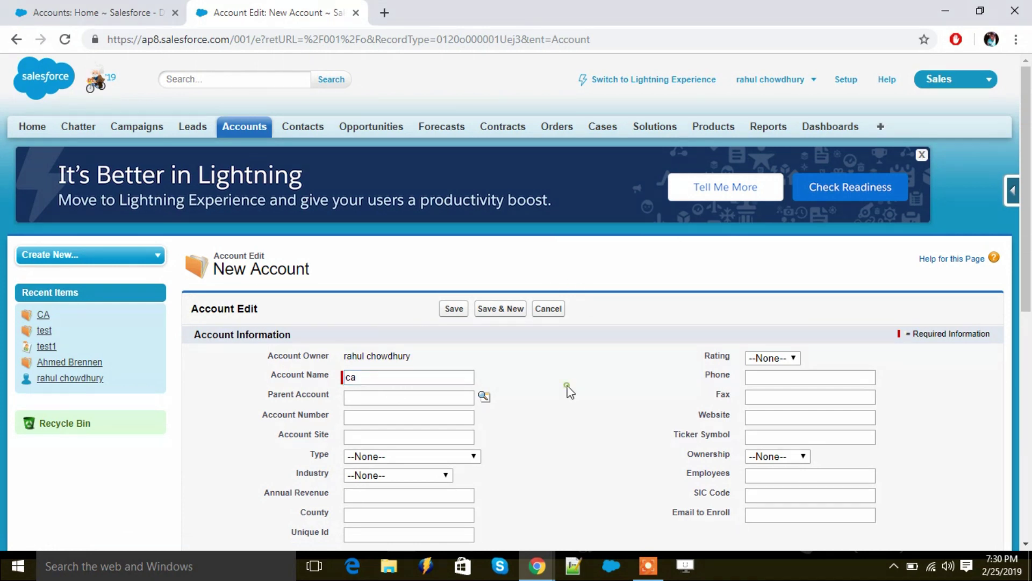
pyautogui.click(442, 311)
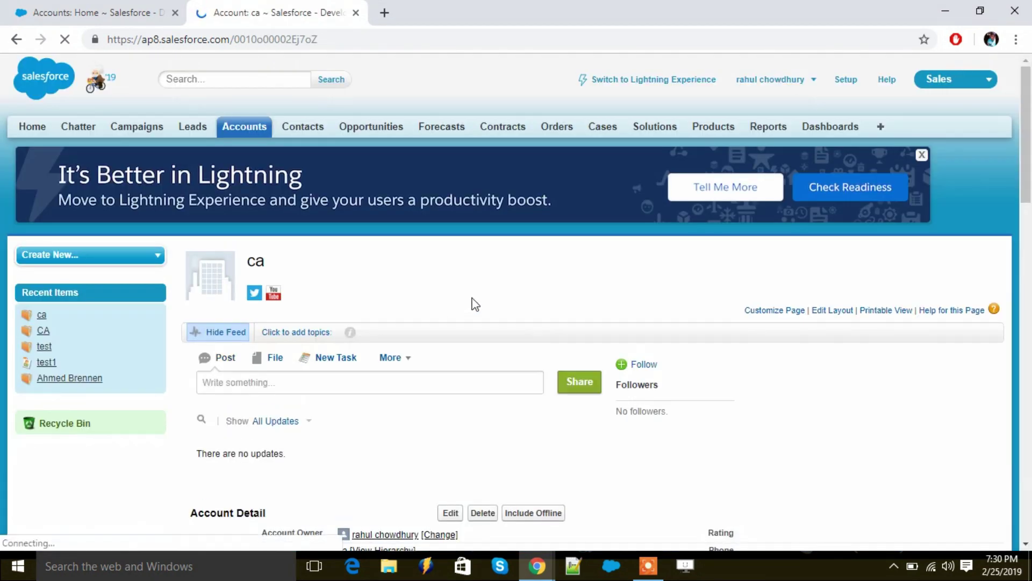
# Look over the ca account's edit form, save the record again, and examine the Match Province checkbox in its details.
pyautogui.scroll(-3, 472, 302)
pyautogui.click(452, 363)
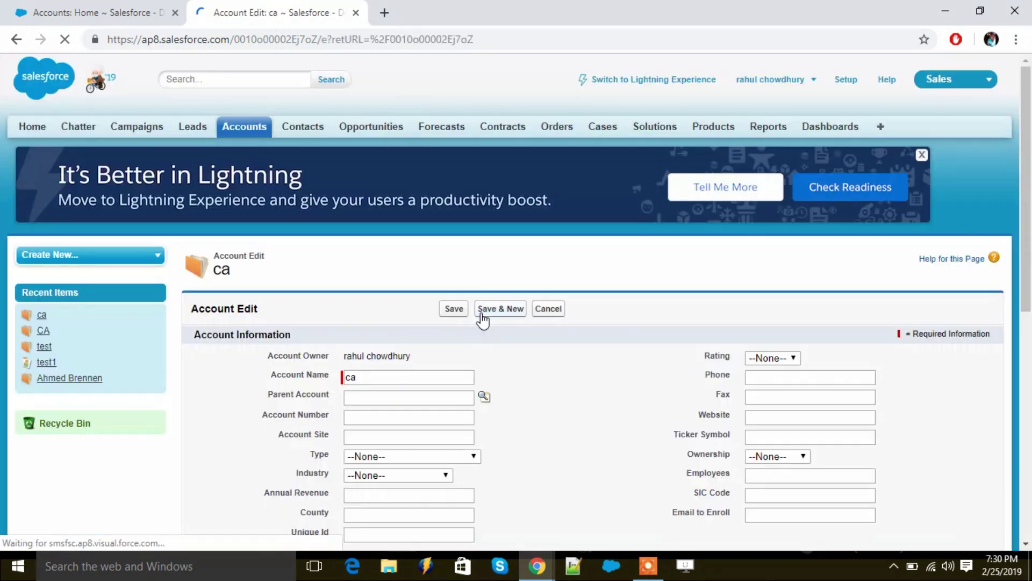
pyautogui.scroll(-3, 511, 307)
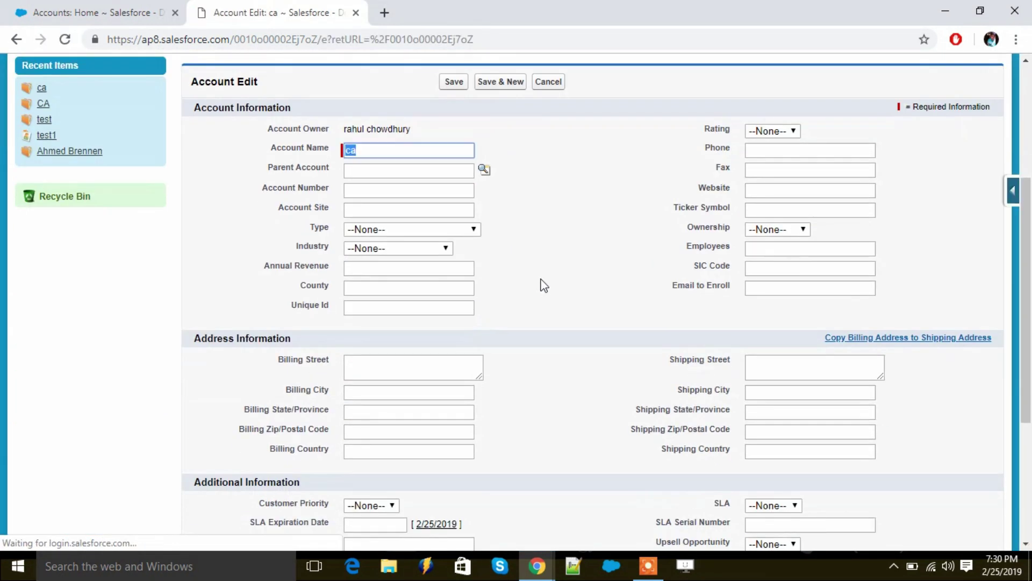
pyautogui.click(513, 235)
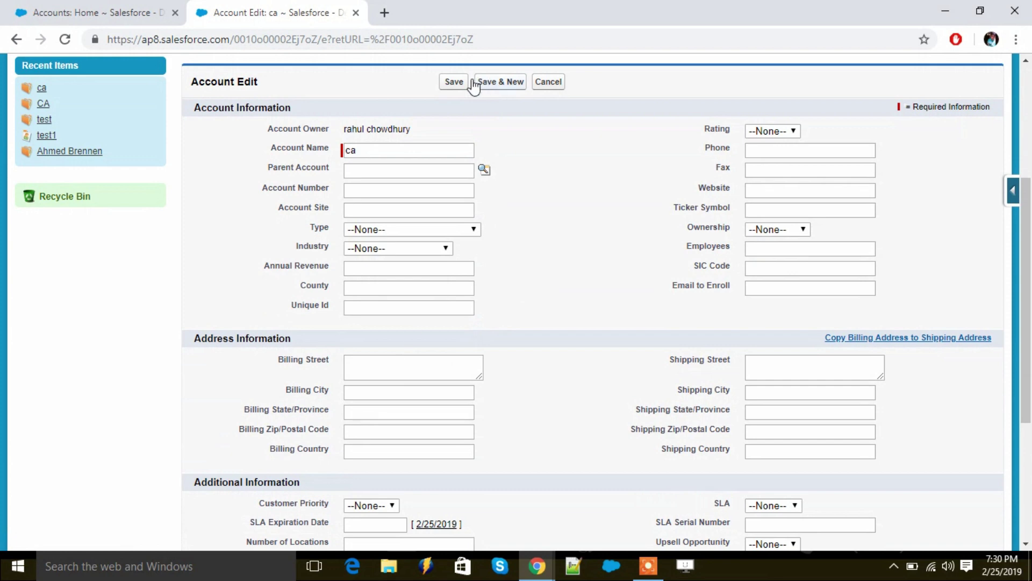
pyautogui.click(454, 82)
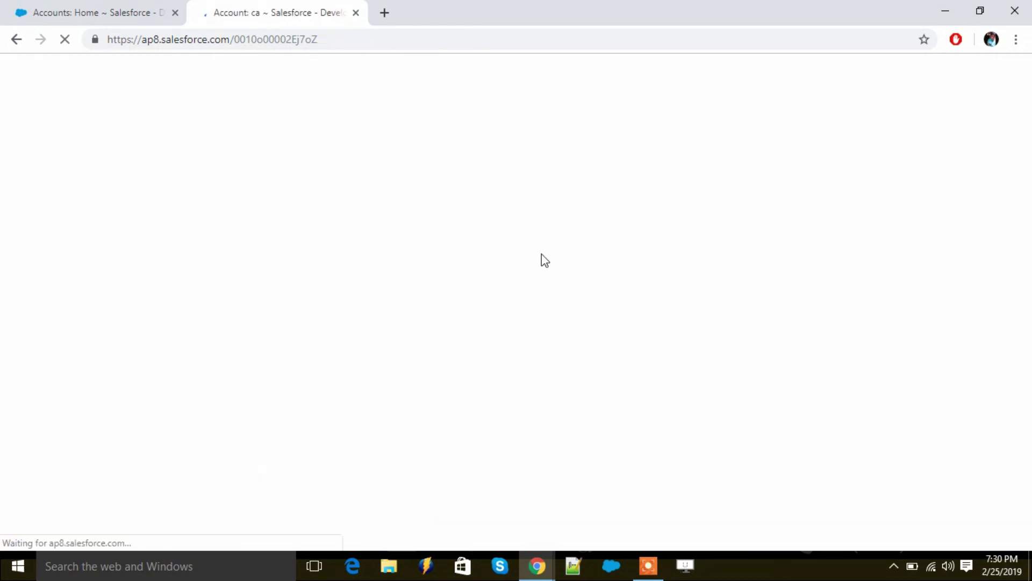
pyautogui.scroll(-4, 474, 277)
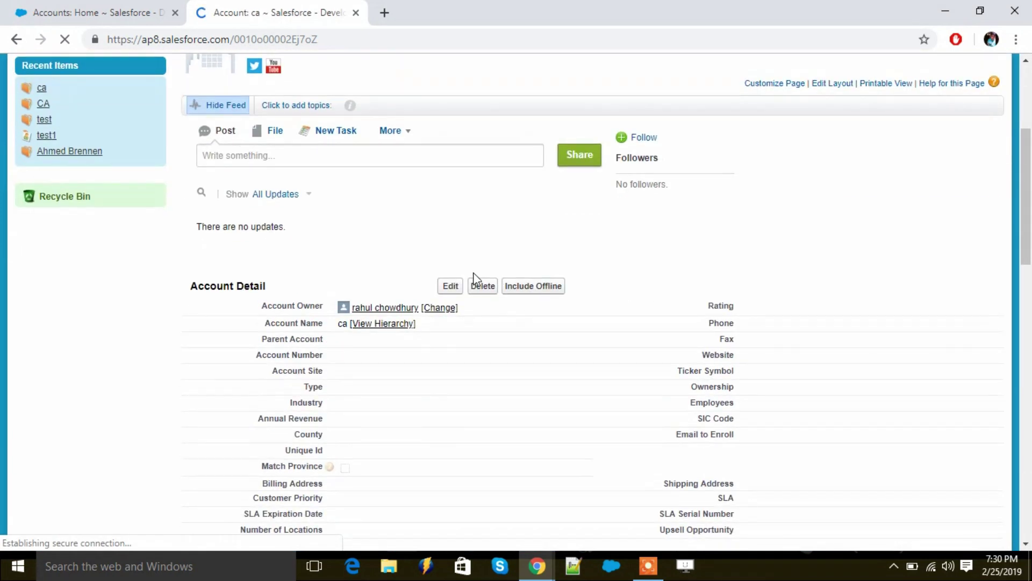
pyautogui.scroll(-3, 473, 277)
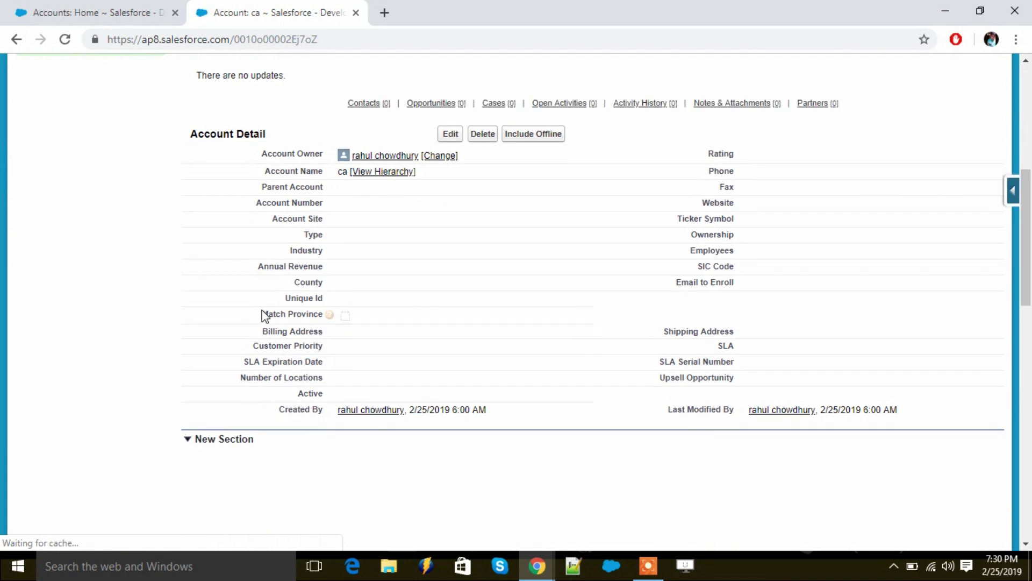
pyautogui.moveTo(264, 315); pyautogui.dragTo(330, 316)
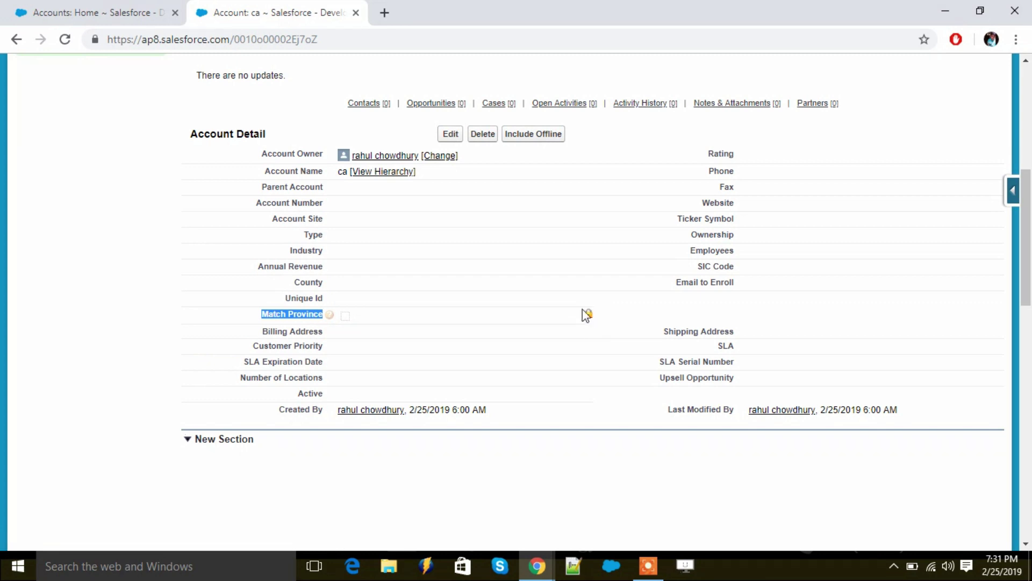
# Set the ca account's Billing State/Province to ABCD, save the record, and check its Match Province checkbox.
pyautogui.click(450, 134)
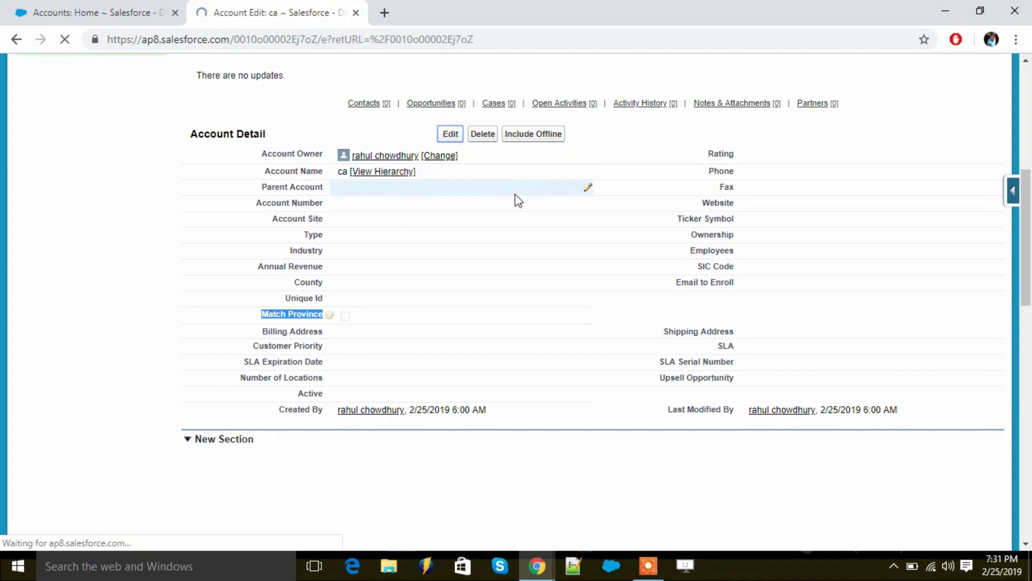
pyautogui.scroll(-3, 505, 258)
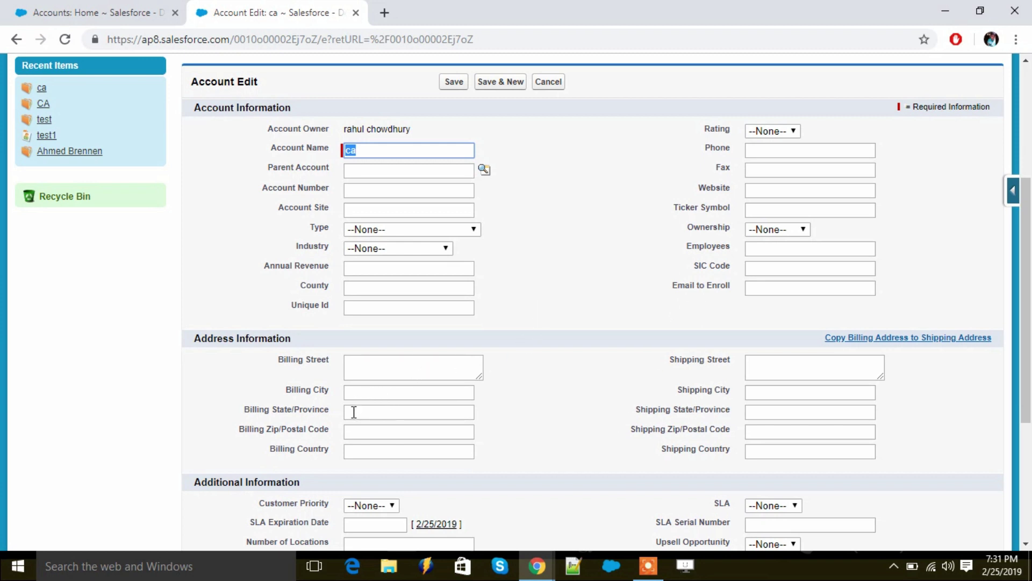
pyautogui.moveTo(635, 411); pyautogui.dragTo(694, 412)
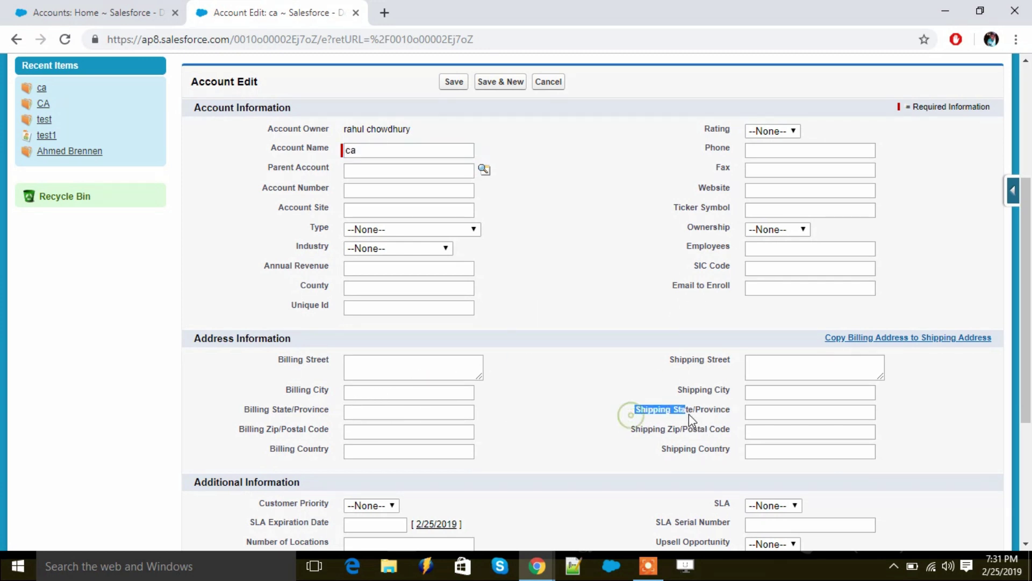
pyautogui.moveTo(245, 410); pyautogui.dragTo(300, 411)
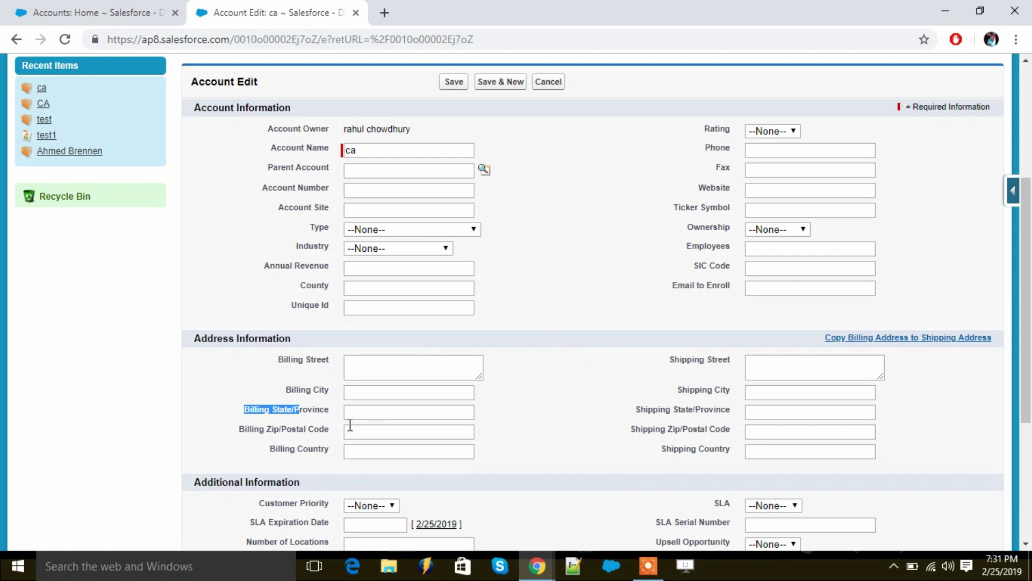
pyautogui.click(360, 413)
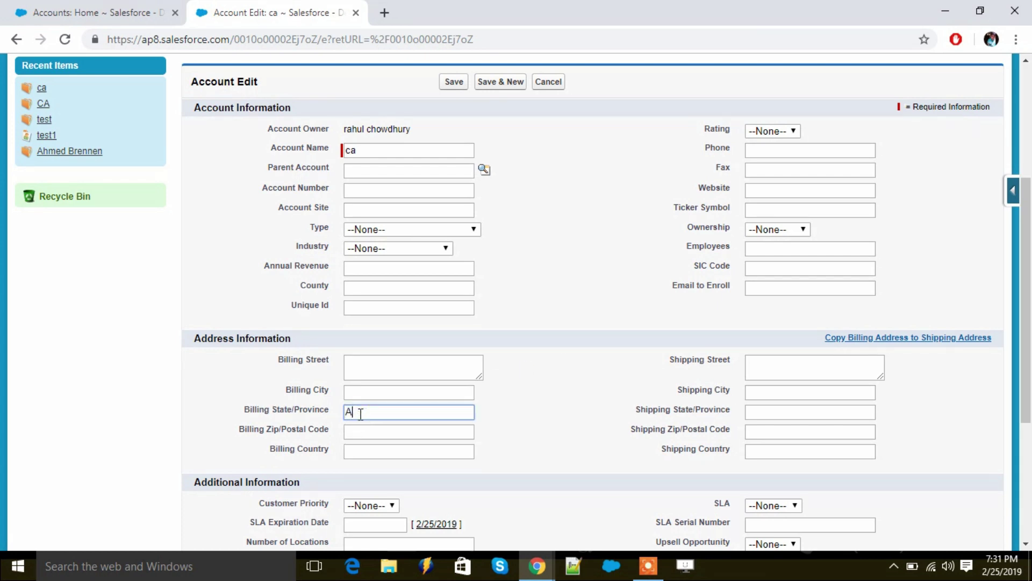
pyautogui.write('ABCS')
pyautogui.press('BackSpace')
pyautogui.click(455, 84)
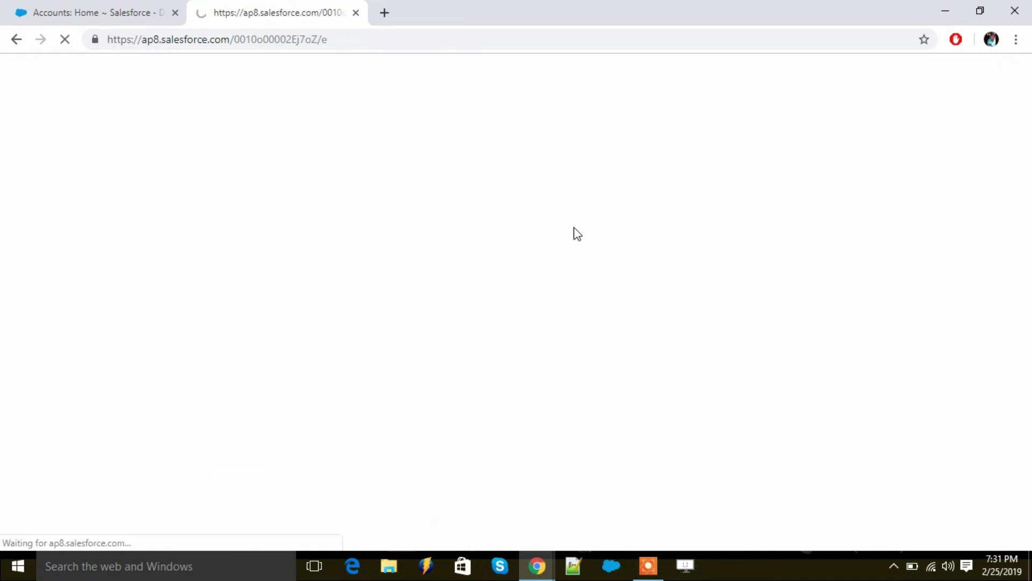
pyautogui.scroll(-7, 547, 326)
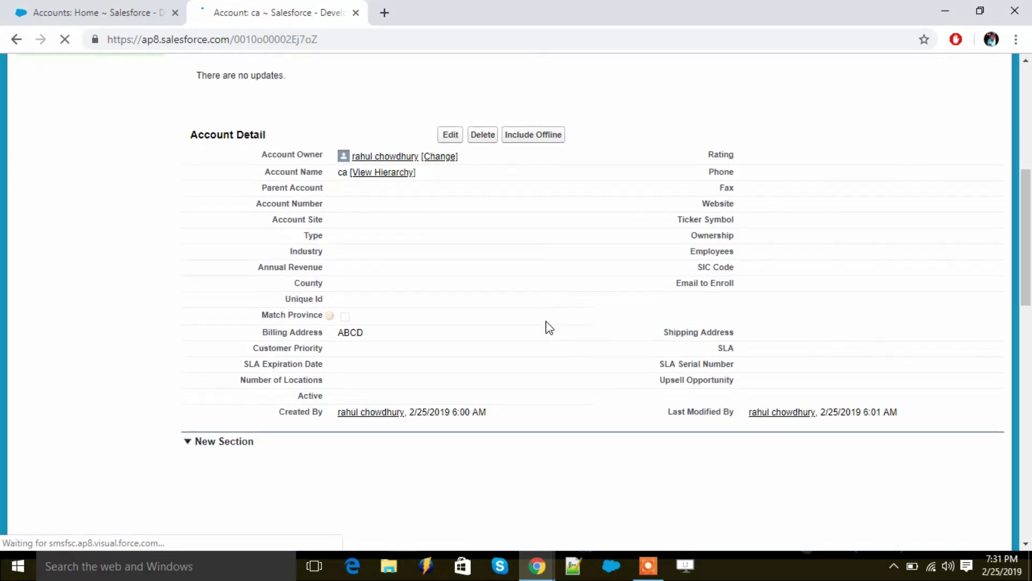
pyautogui.moveTo(258, 311); pyautogui.dragTo(306, 319)
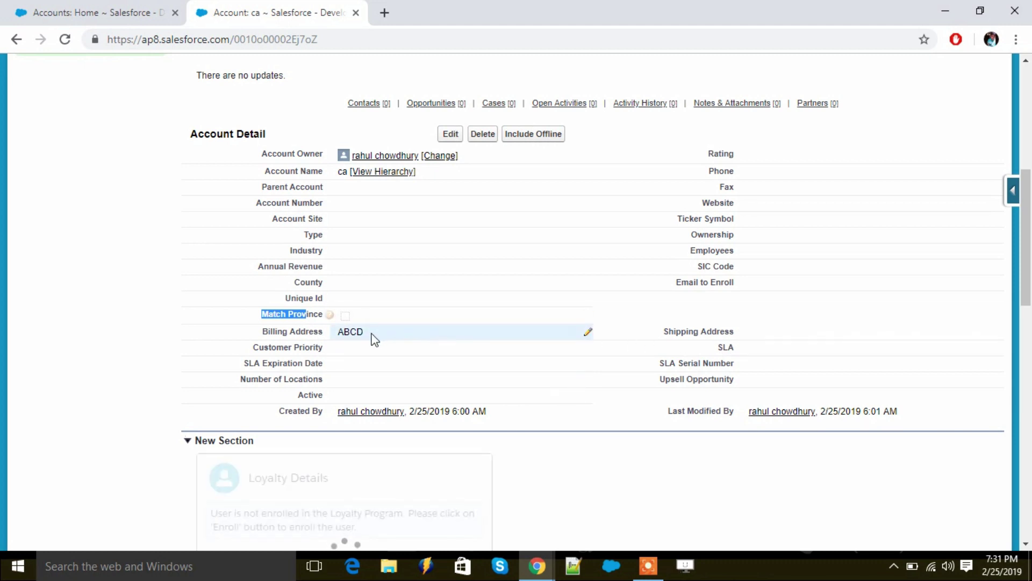
# Set the ca account's Shipping State/Province to ABC and save the record.
pyautogui.click(761, 330)
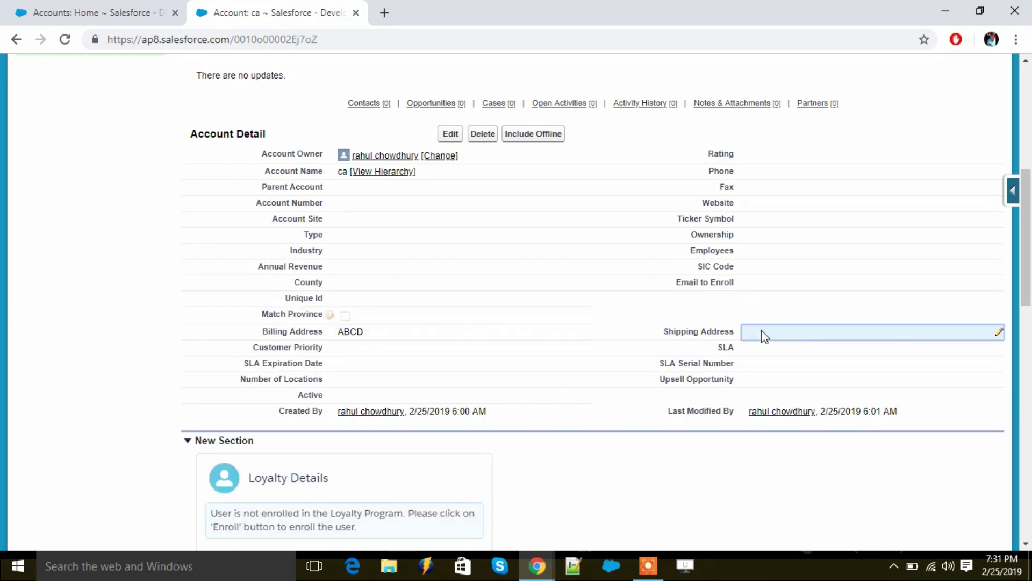
pyautogui.doubleClick(762, 331)
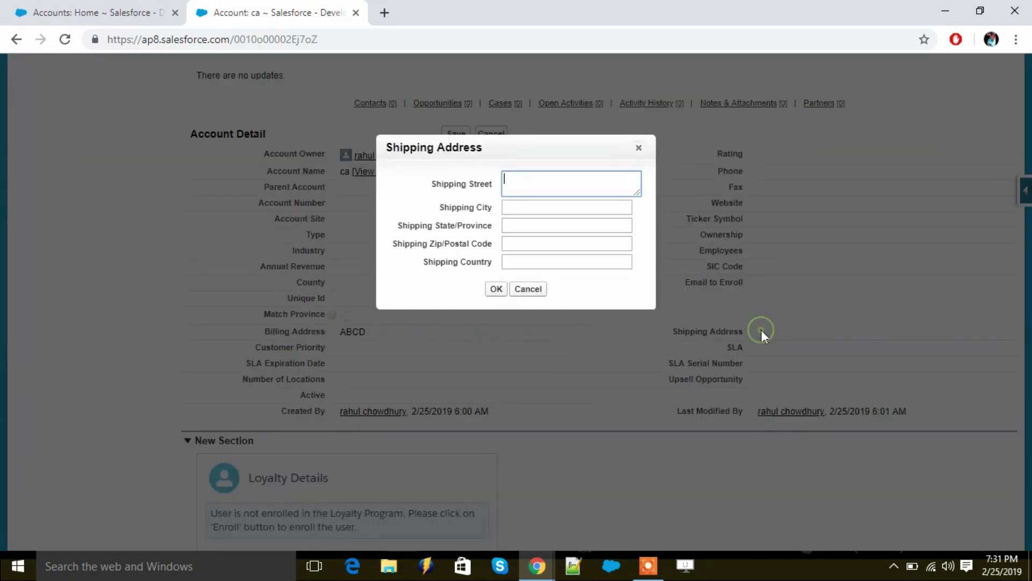
pyautogui.click(539, 228)
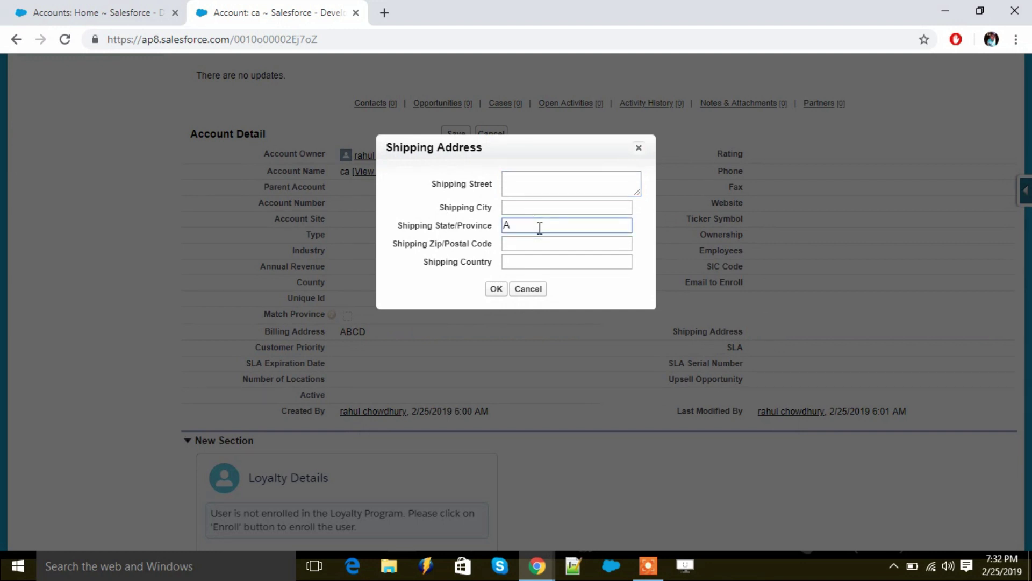
pyautogui.write('ABCD')
pyautogui.press('BackSpace')
pyautogui.click(495, 290)
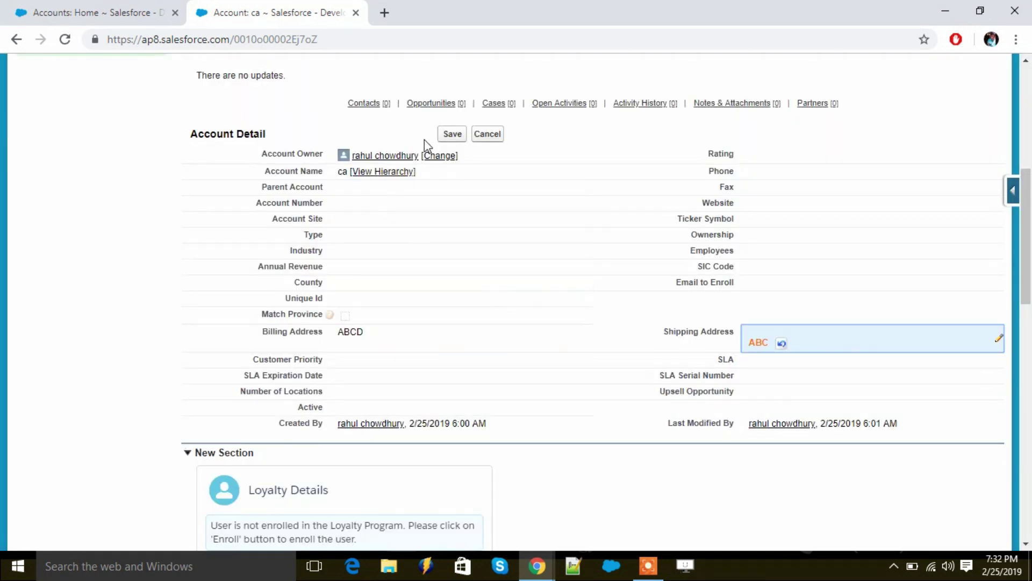
pyautogui.click(451, 138)
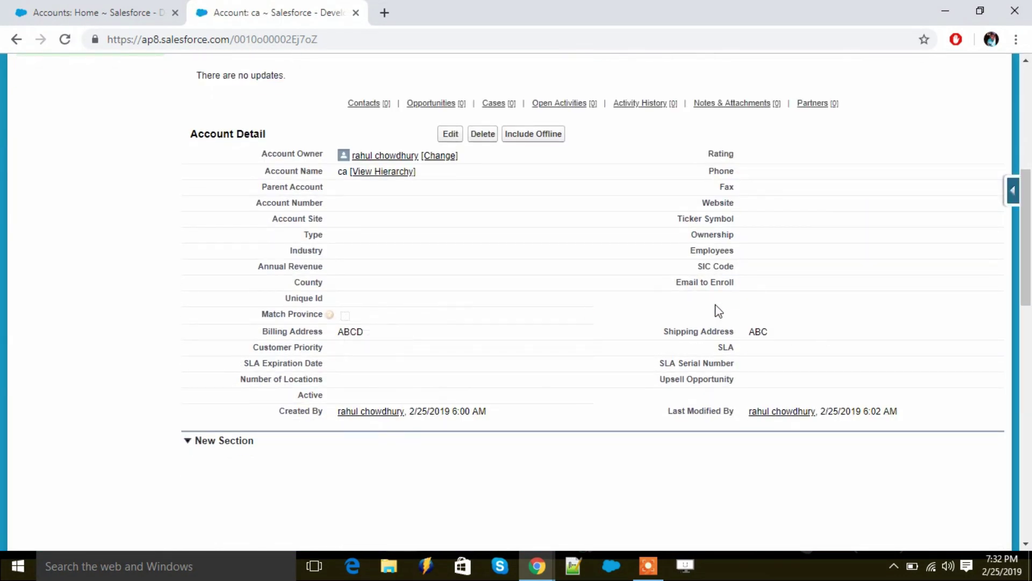
# Set the ca account's Shipping State/Province to ABCD, save the record, and check its Match Province checkbox.
pyautogui.doubleClick(783, 331)
pyautogui.click(560, 222)
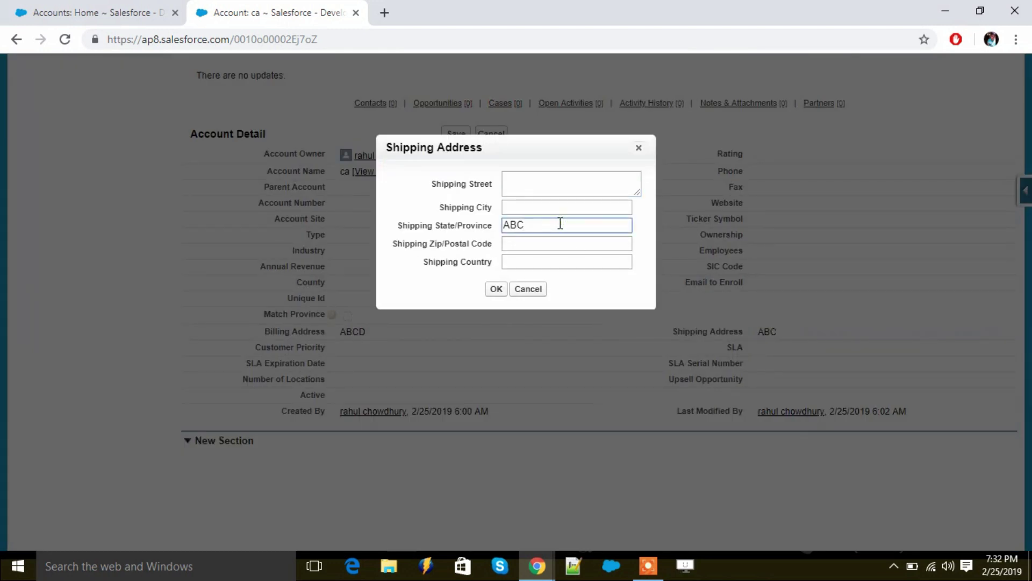
pyautogui.write('D')
pyautogui.click(495, 290)
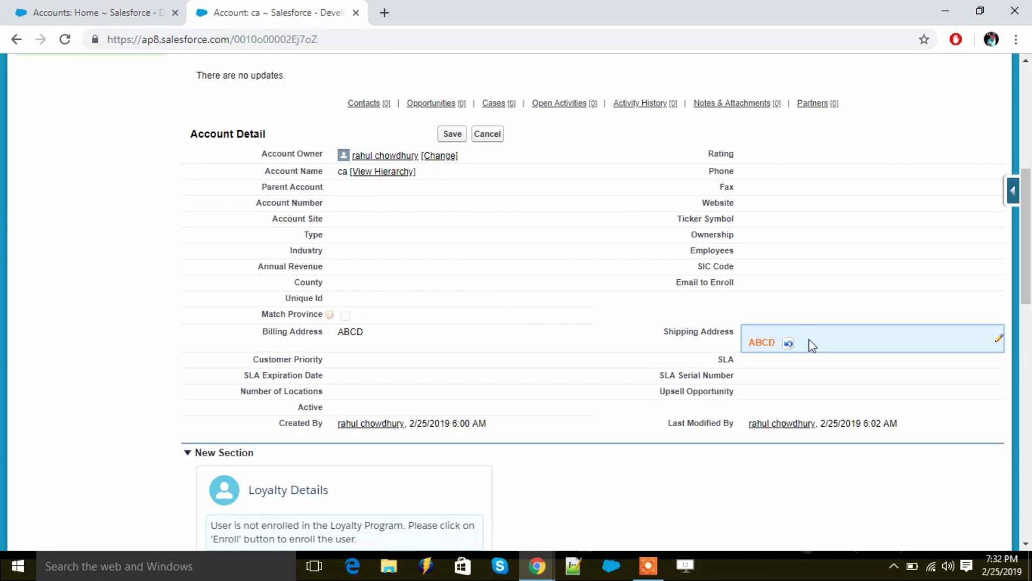
pyautogui.click(454, 136)
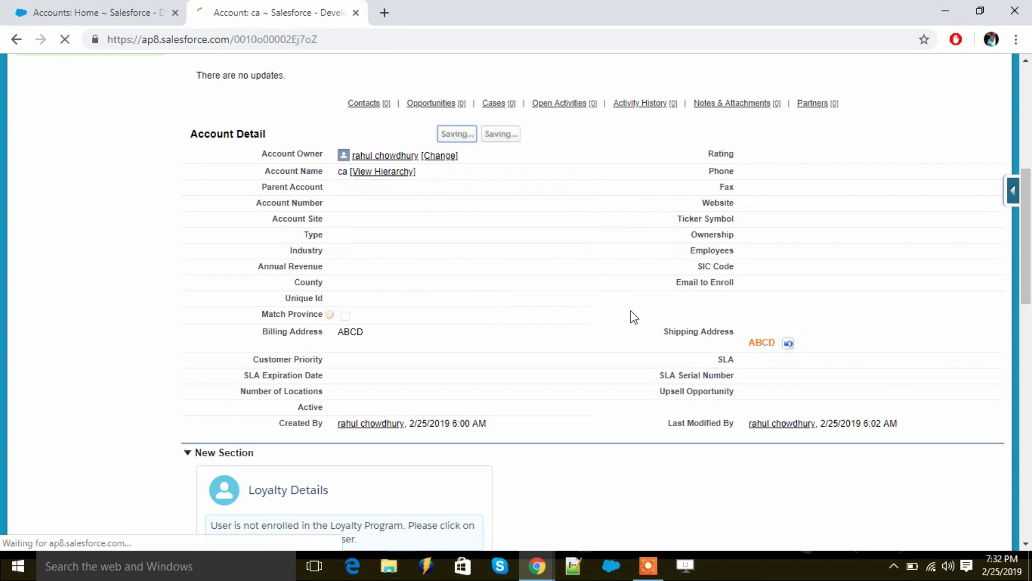
pyautogui.scroll(-8, 609, 350)
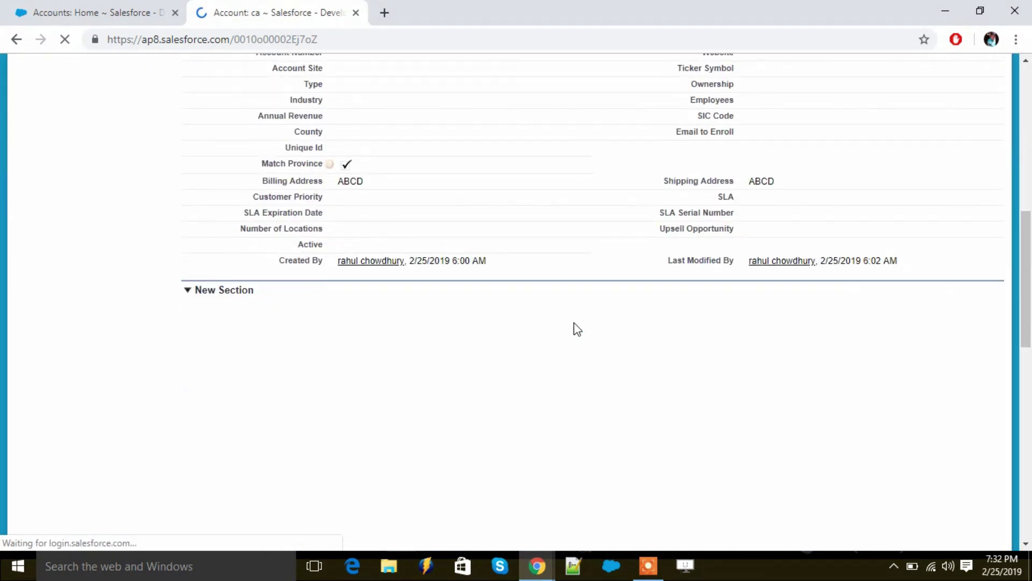
pyautogui.scroll(3, 577, 329)
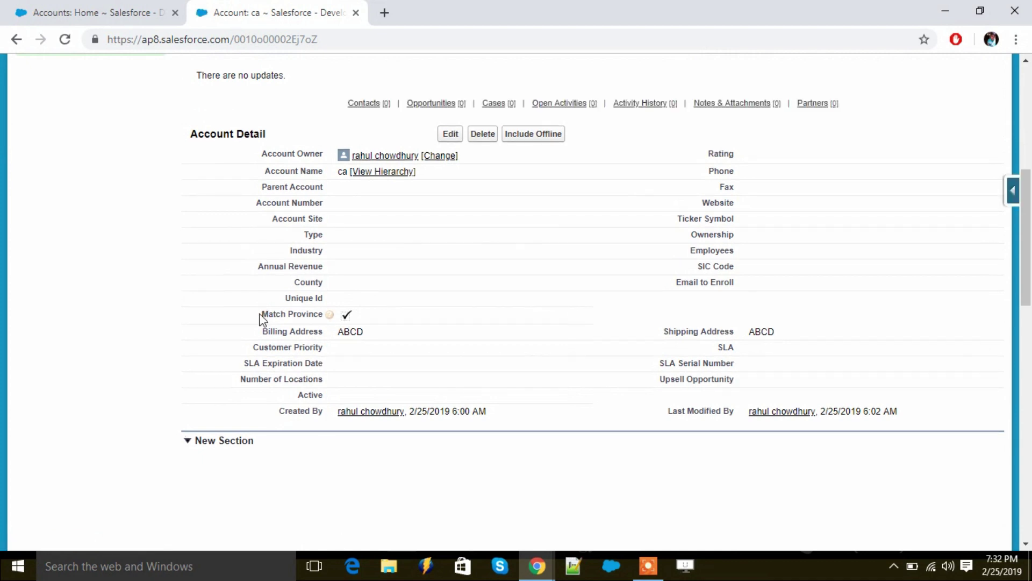
pyautogui.moveTo(261, 314); pyautogui.dragTo(368, 315)
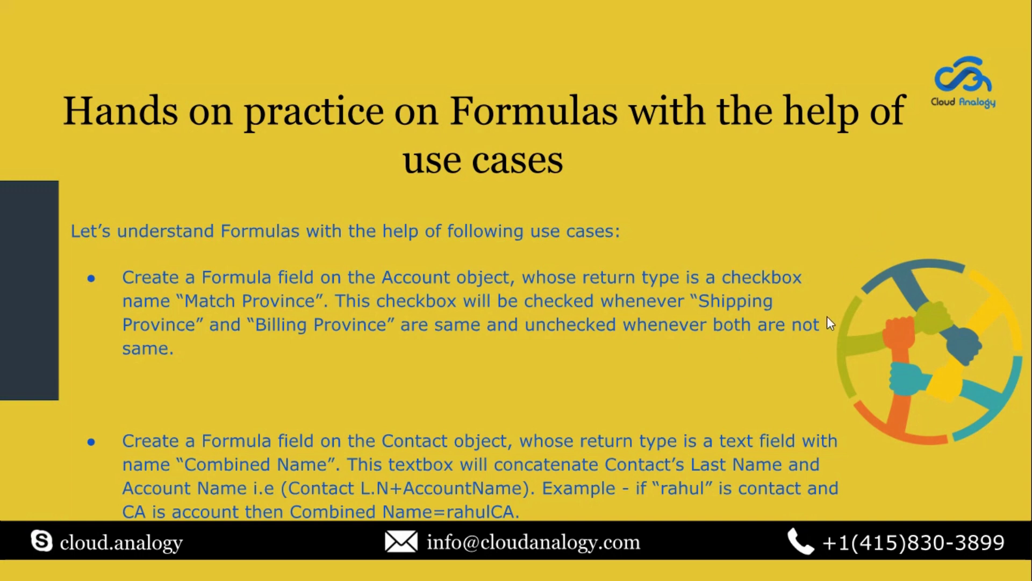
pyautogui.click(872, 389)
pyautogui.press('Left')
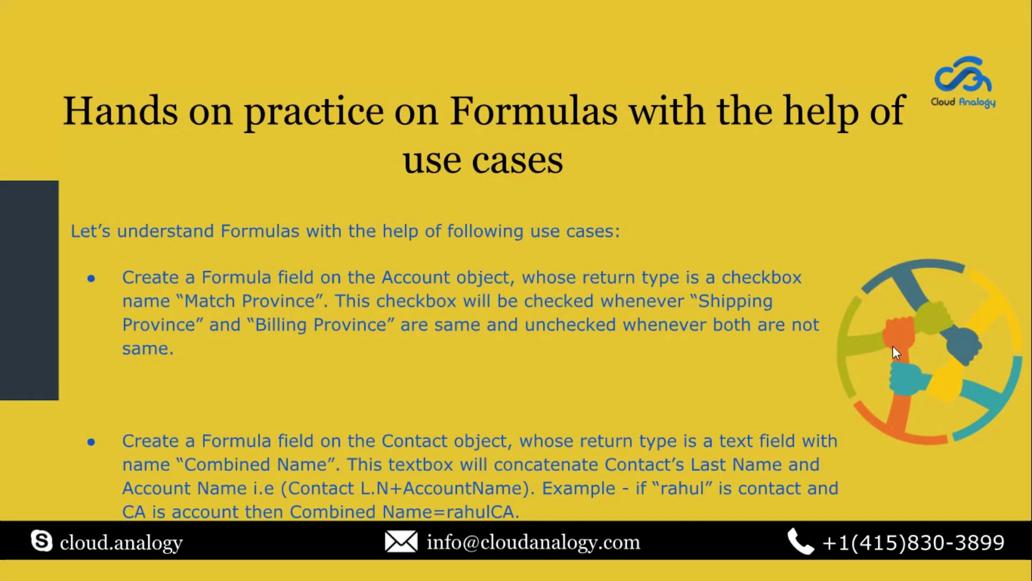
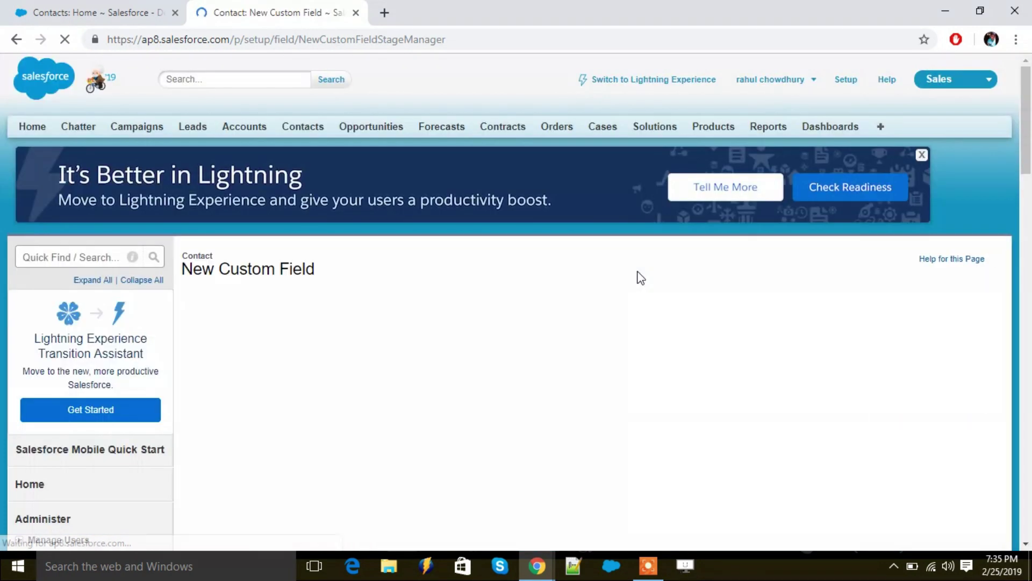
# Insert the Contact's Last Name field into the Combined Name advanced formula.
pyautogui.scroll(-2, 525, 305)
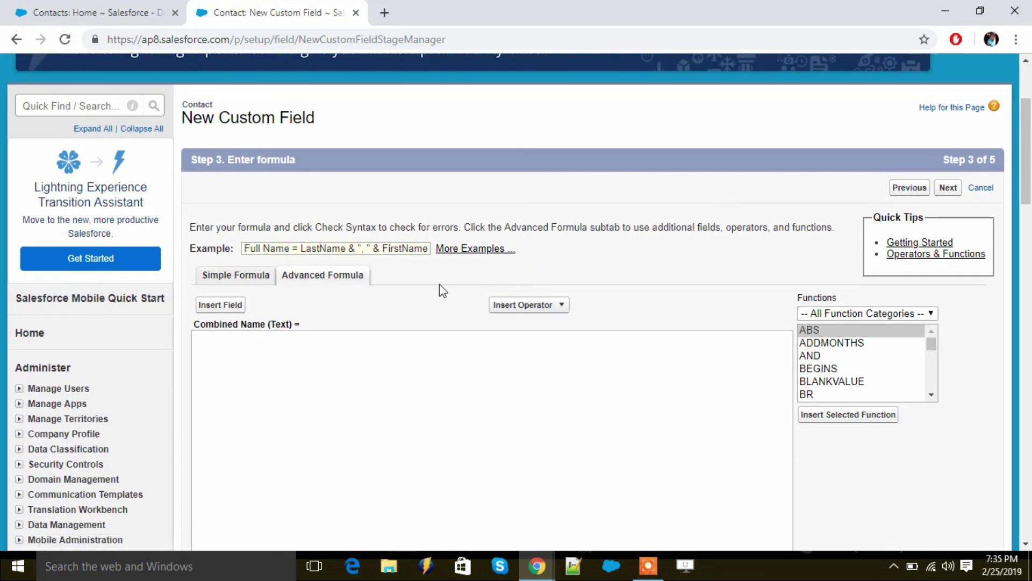
pyautogui.scroll(-1, 440, 284)
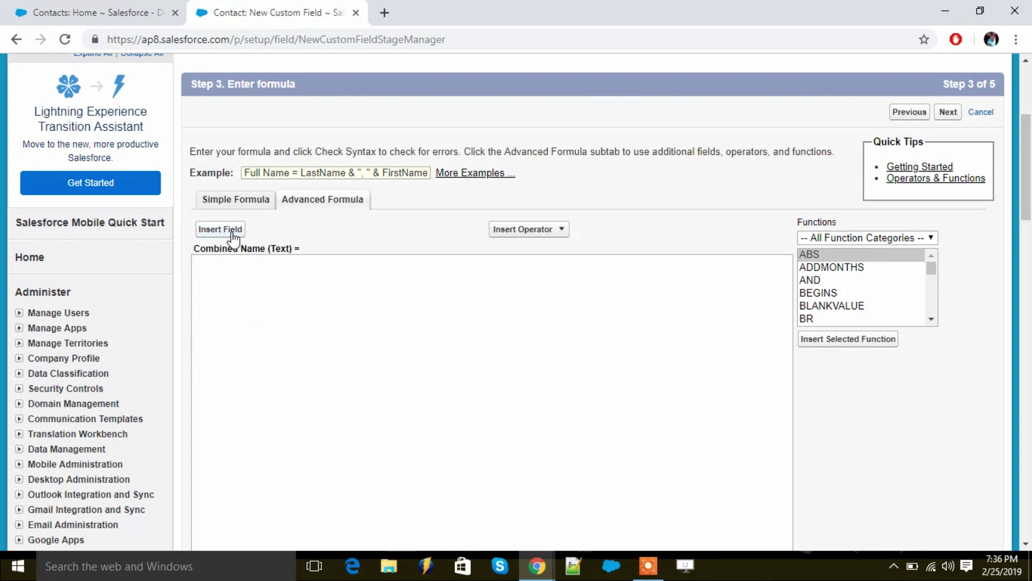
pyautogui.moveTo(196, 251); pyautogui.dragTo(296, 252)
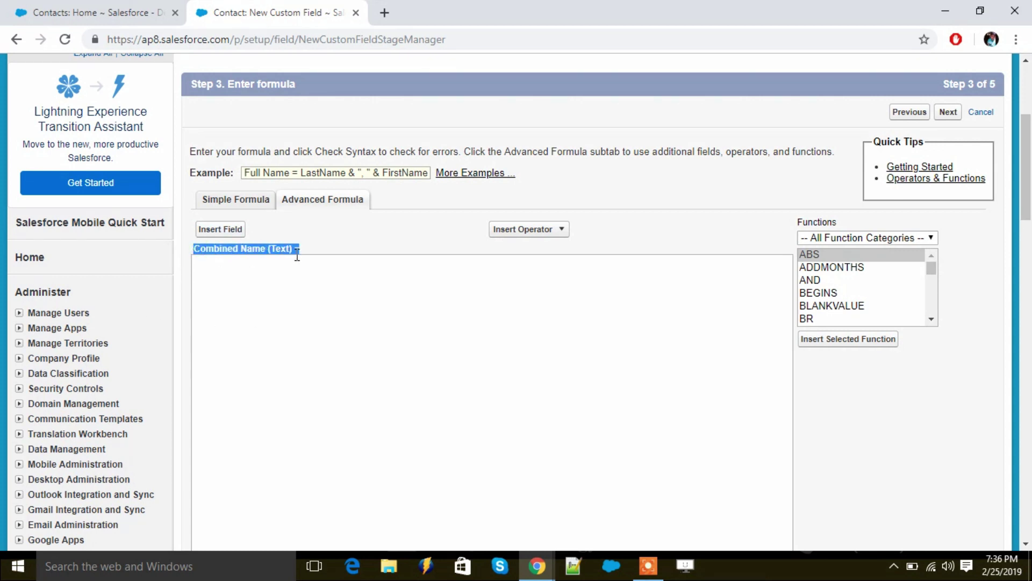
pyautogui.click(341, 245)
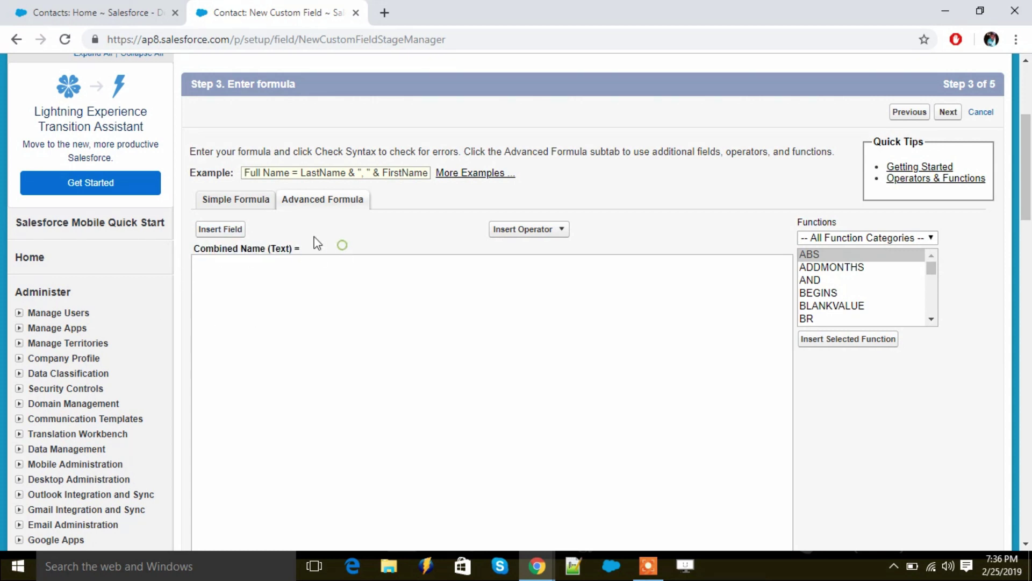
pyautogui.click(237, 233)
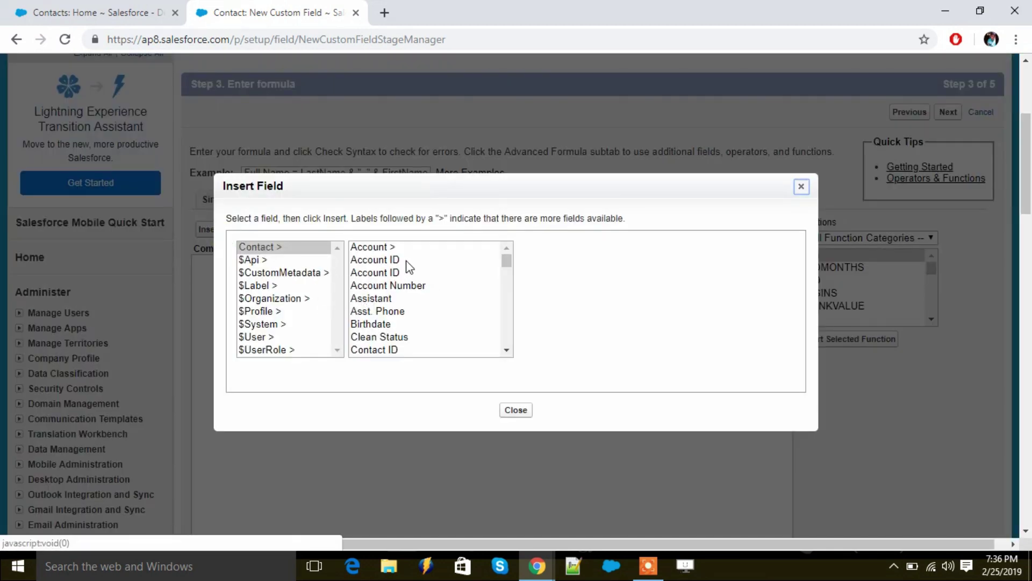
pyautogui.scroll(-8, 428, 277)
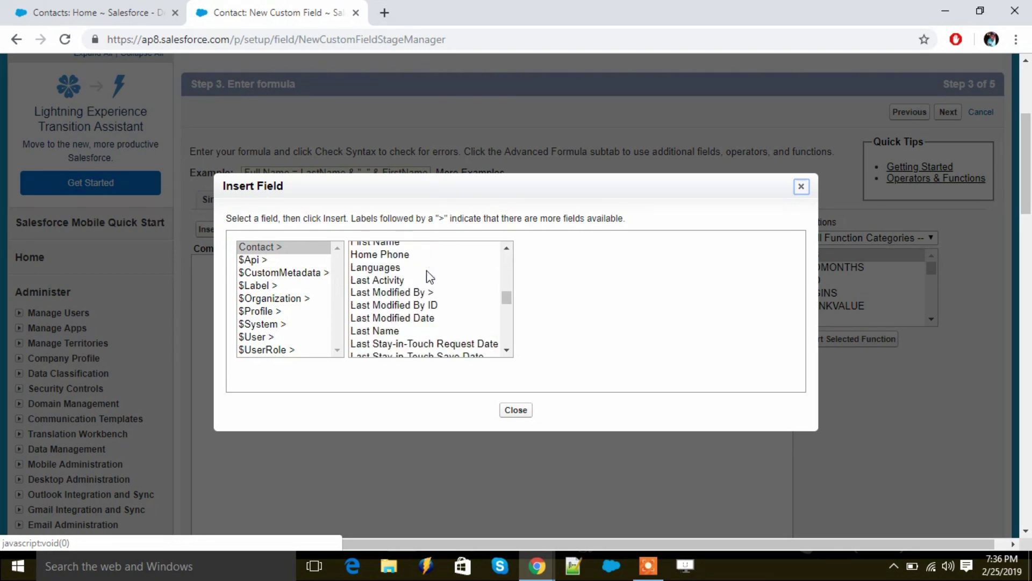
pyautogui.scroll(-4, 428, 275)
pyautogui.scroll(3, 427, 274)
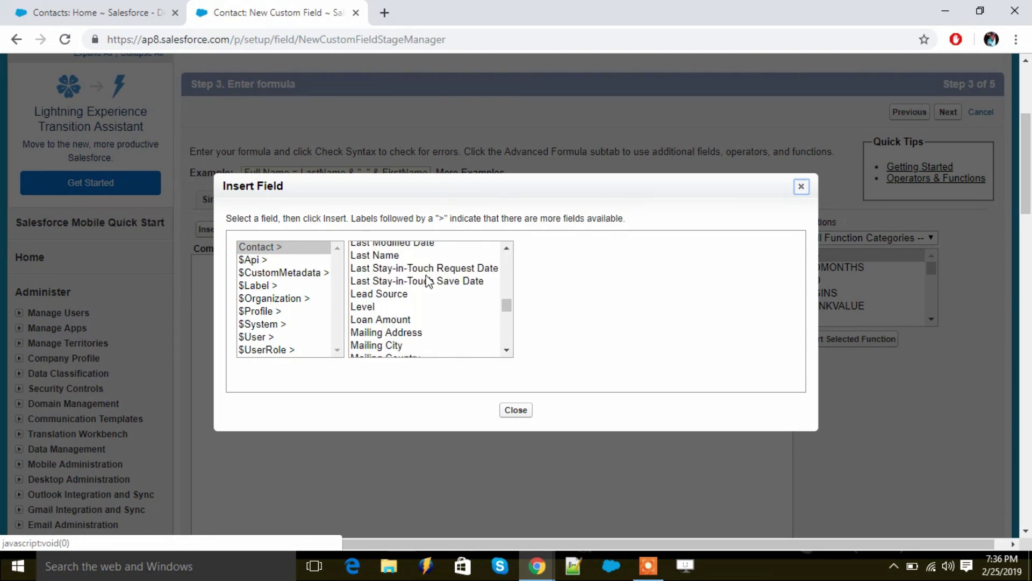
pyautogui.click(398, 256)
pyautogui.click(565, 332)
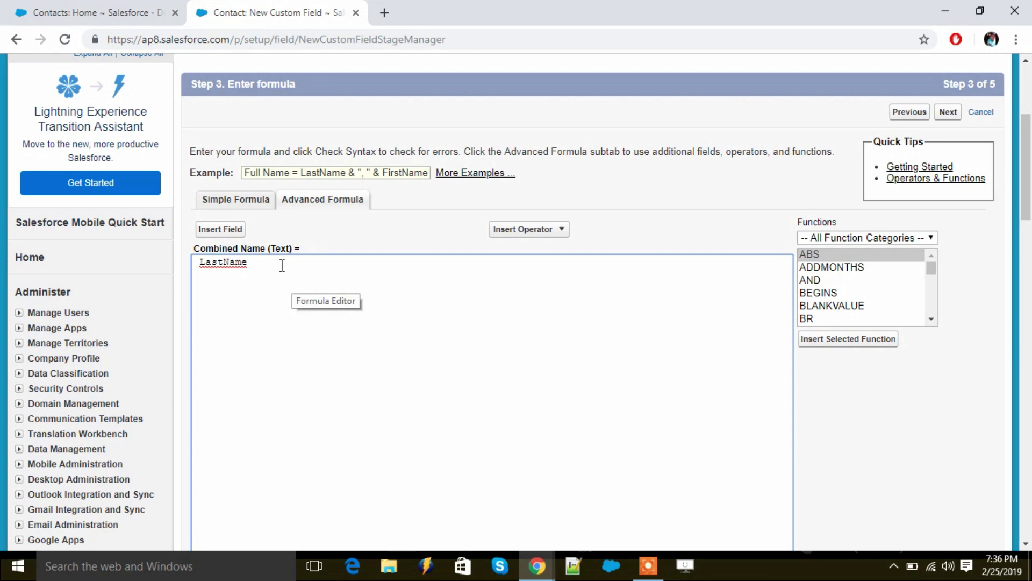
# Extend the Combined Name formula with the + Add operator followed by the related Account's Account Name field.
pyautogui.click(547, 230)
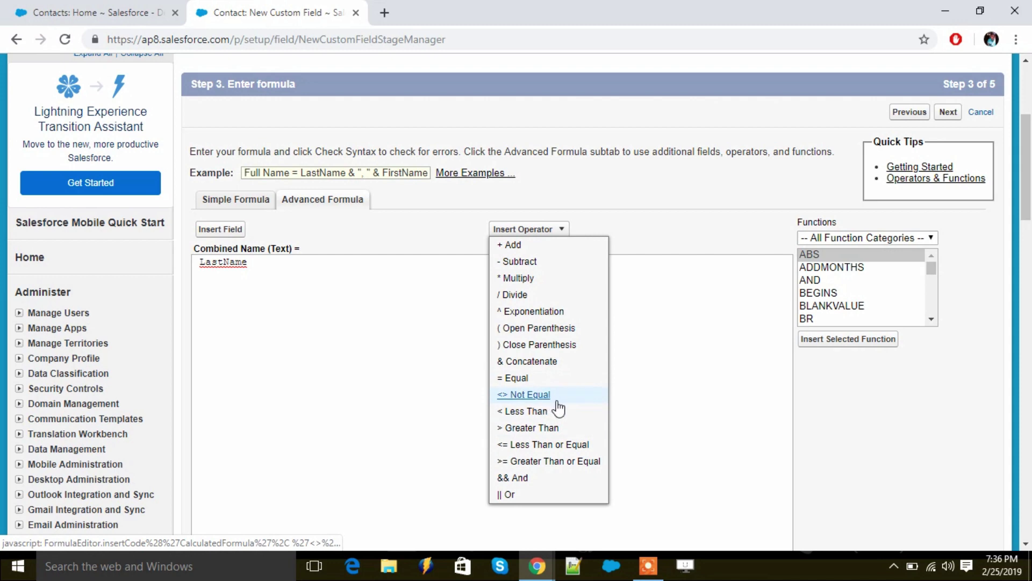
pyautogui.click(532, 245)
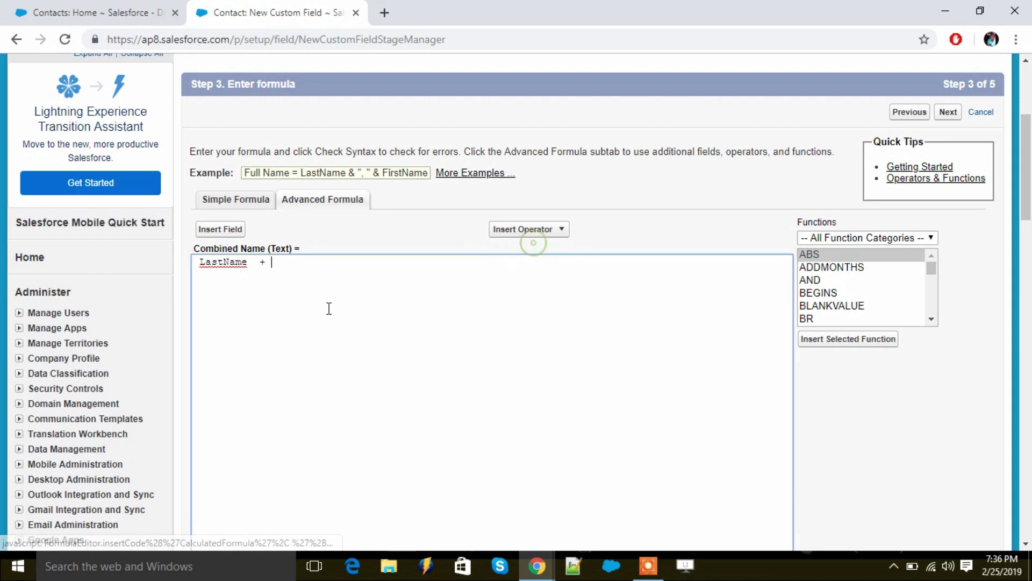
pyautogui.click(230, 231)
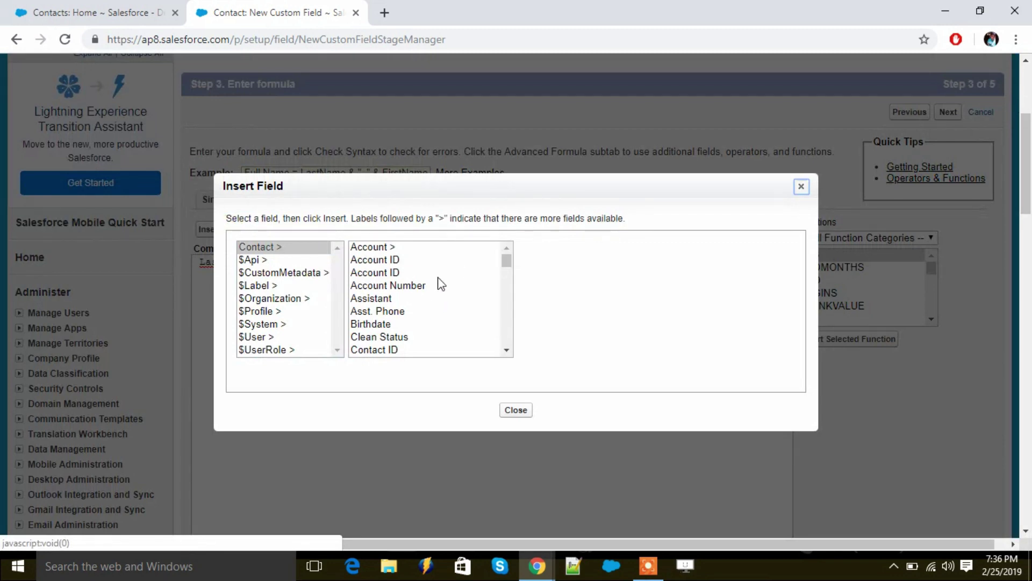
pyautogui.click(411, 247)
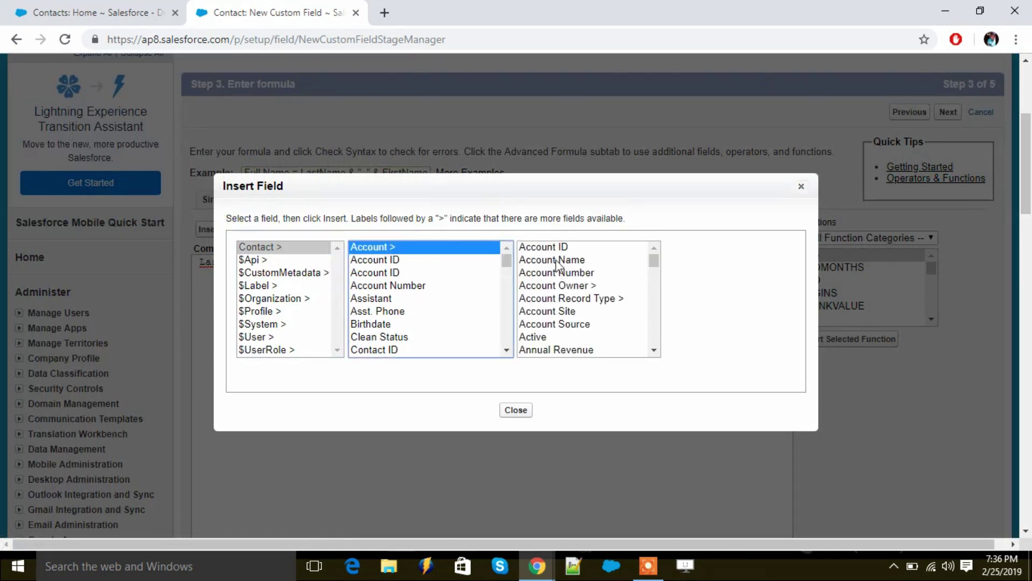
pyautogui.click(583, 261)
pyautogui.click(722, 329)
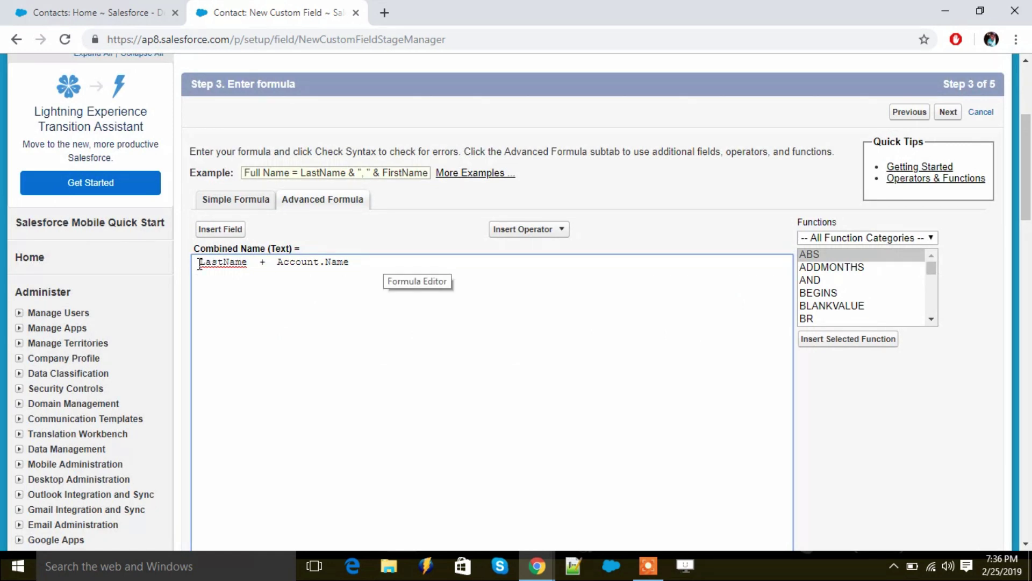
# Review the LastName + Account.Name formula and check its syntax.
pyautogui.moveTo(200, 263); pyautogui.dragTo(356, 263)
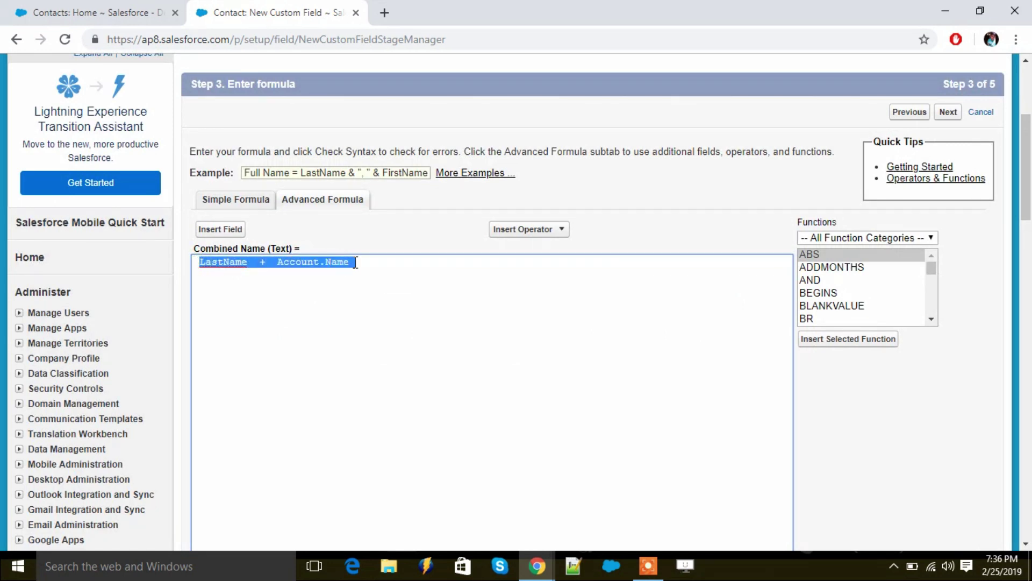
pyautogui.click(389, 267)
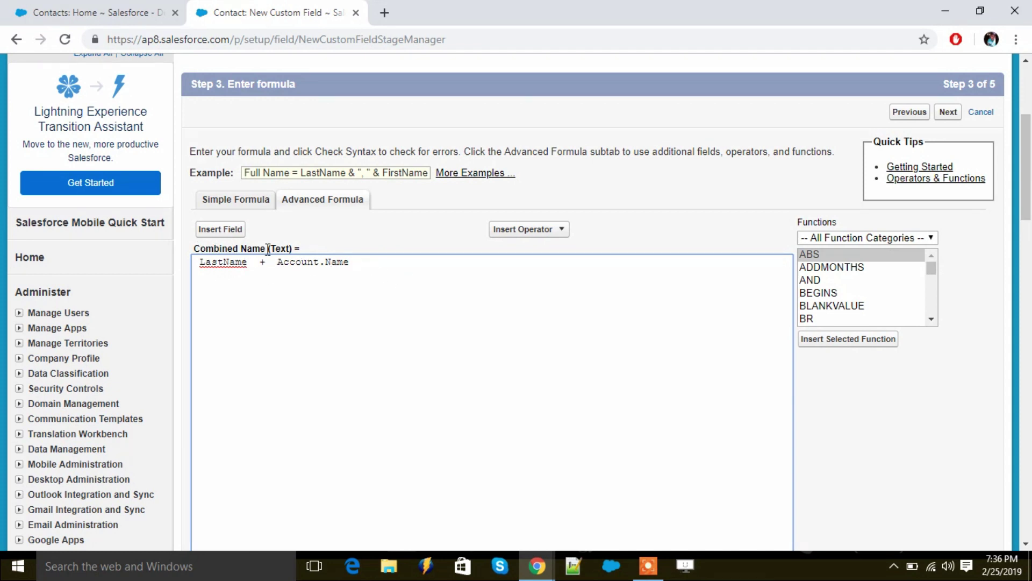
pyautogui.scroll(-4, 453, 289)
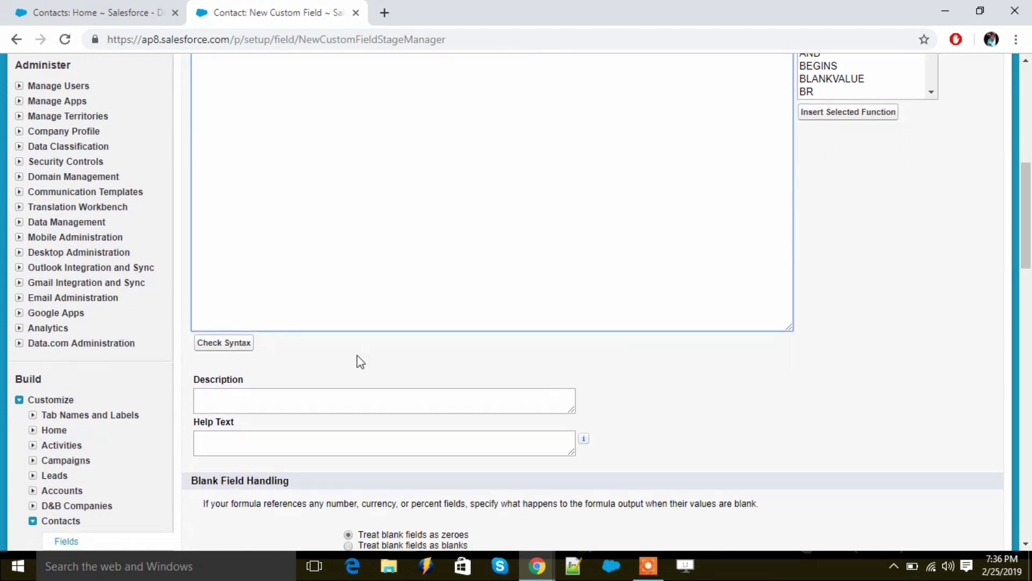
pyautogui.click(225, 347)
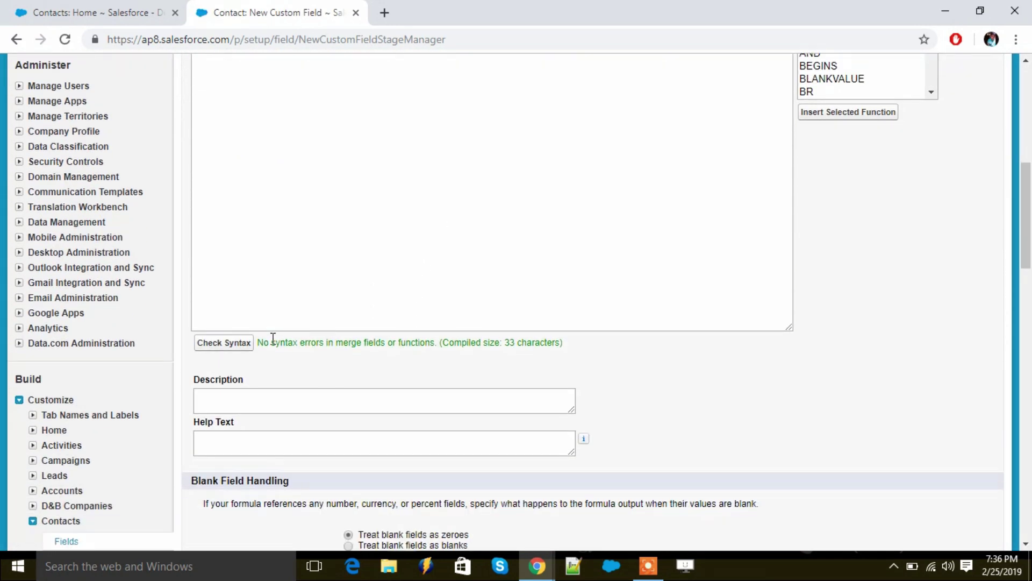
# Enter "This is a formula field on contact object" as the Combined Name field's help text.
pyautogui.scroll(-4, 483, 296)
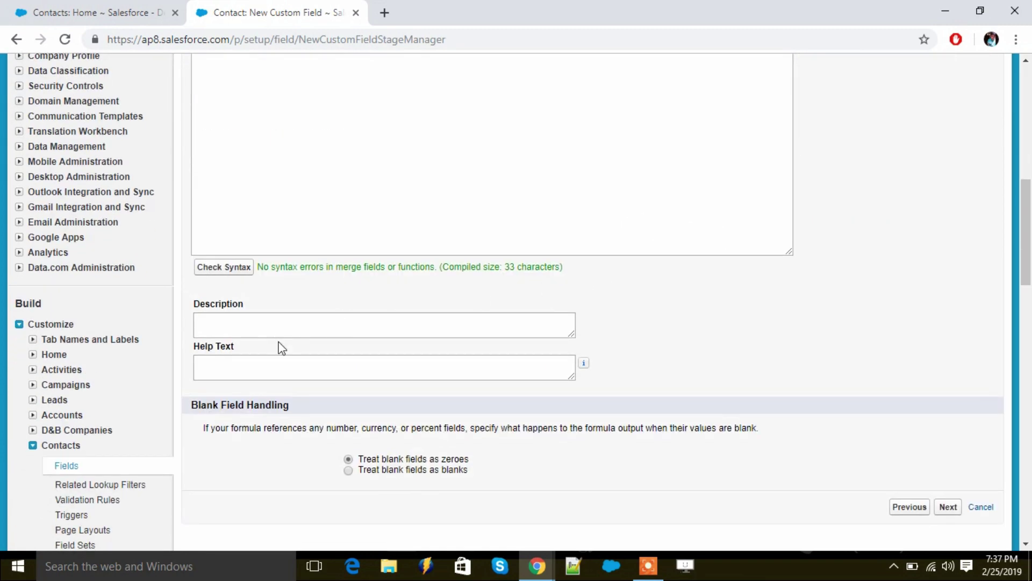
pyautogui.click(274, 366)
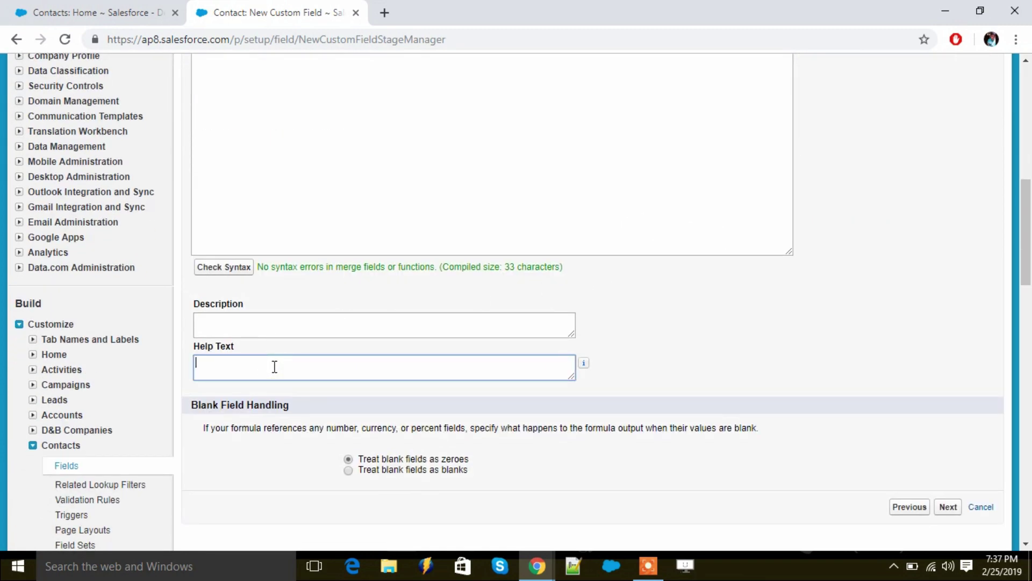
pyautogui.write('T')
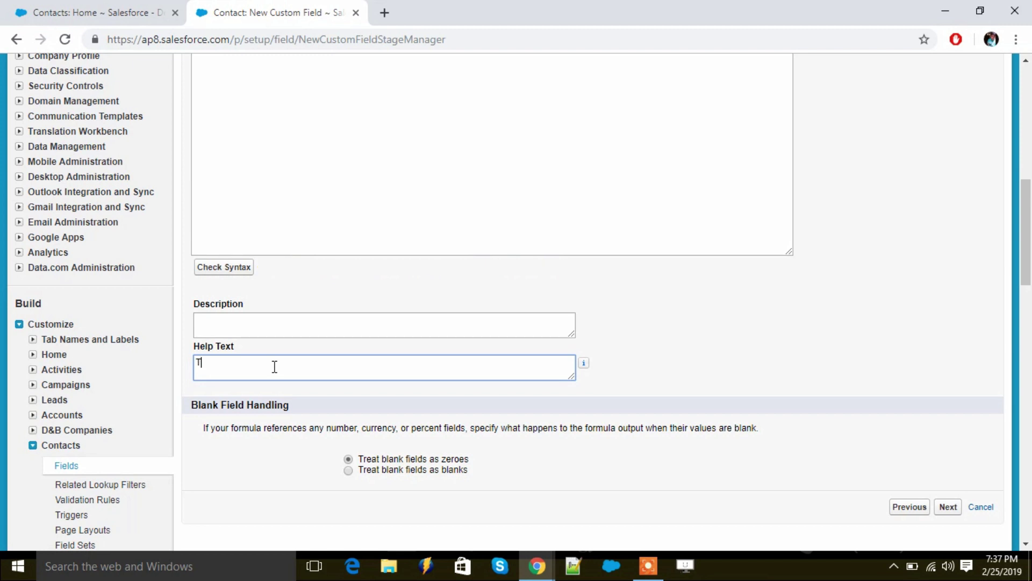
pyautogui.write('his is a formula field on contact object')
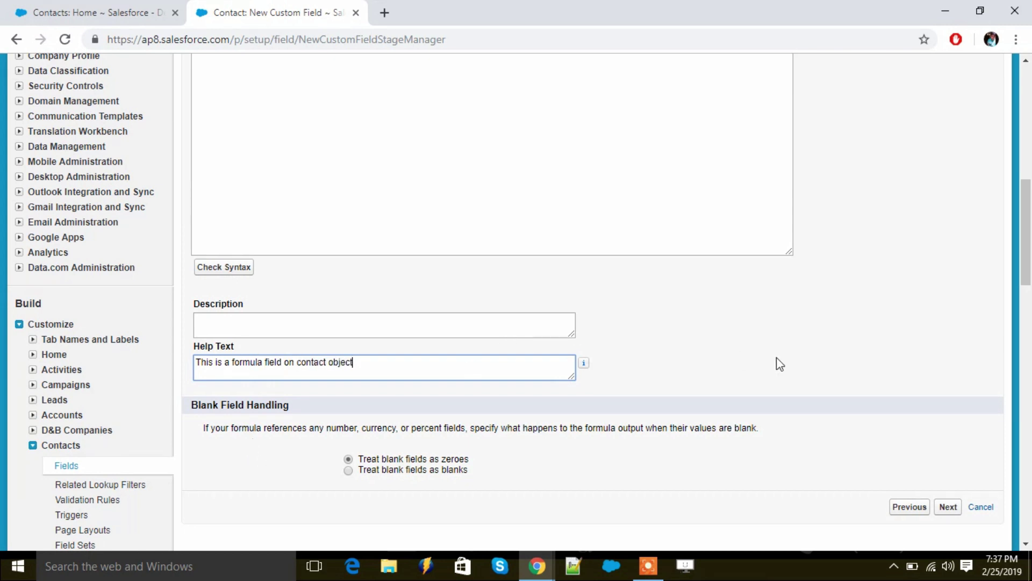
pyautogui.scroll(-4, 618, 333)
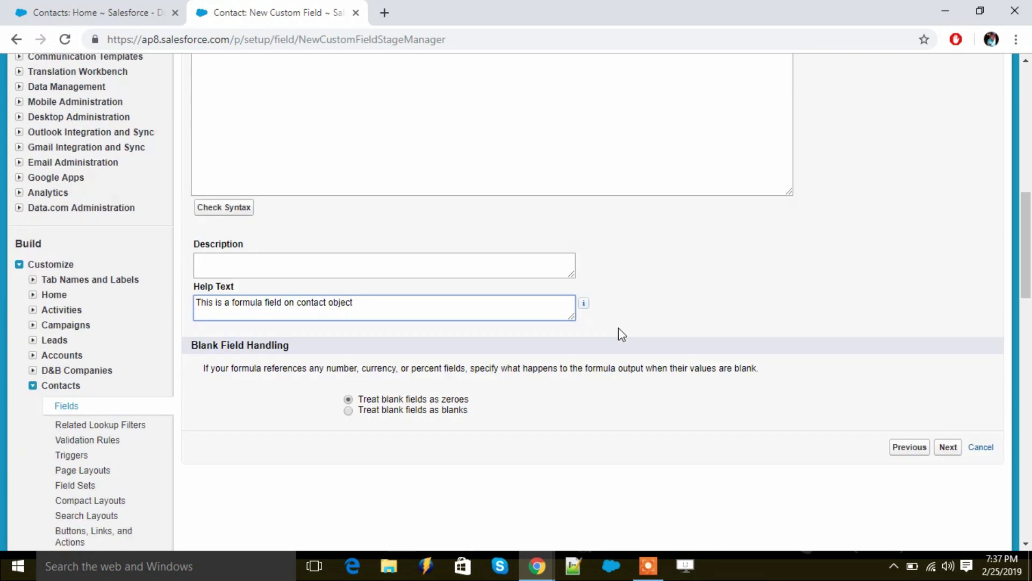
# Make the Combined Name field visible to all profiles and save it with all four contact page layouts included.
pyautogui.click(949, 279)
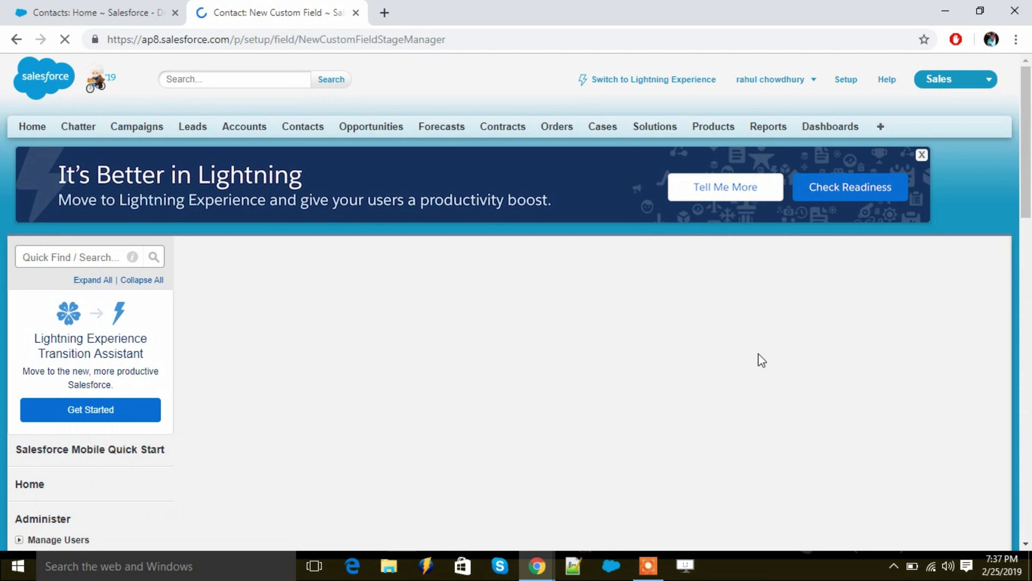
pyautogui.scroll(-1, 760, 360)
pyautogui.scroll(-2, 759, 360)
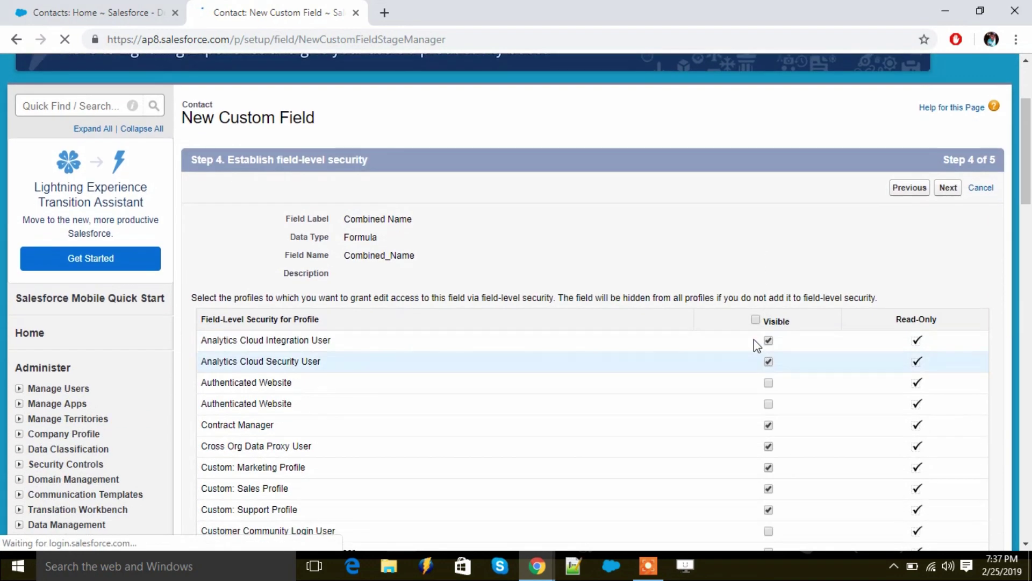
pyautogui.click(756, 319)
pyautogui.click(949, 189)
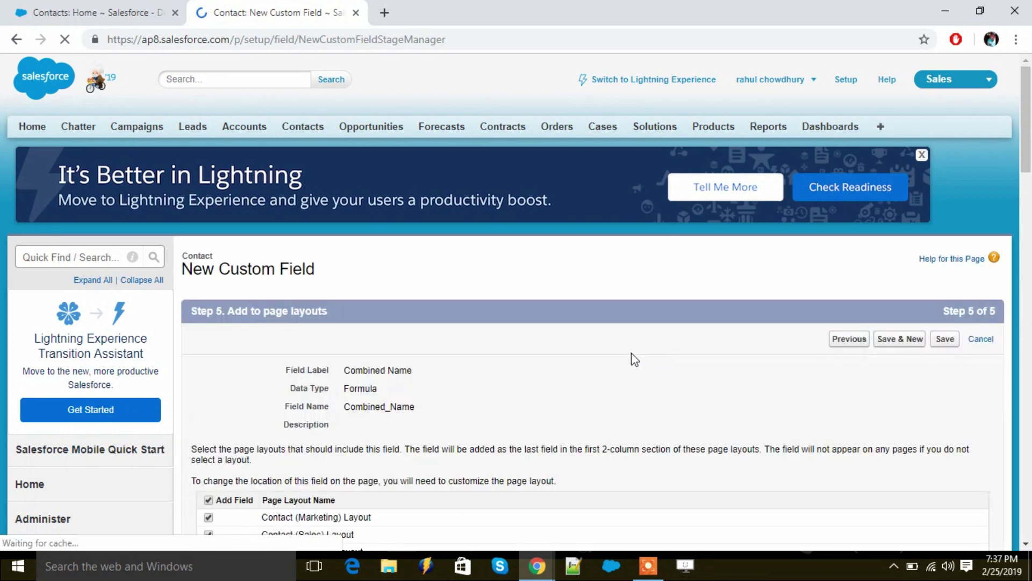
pyautogui.scroll(-3, 624, 353)
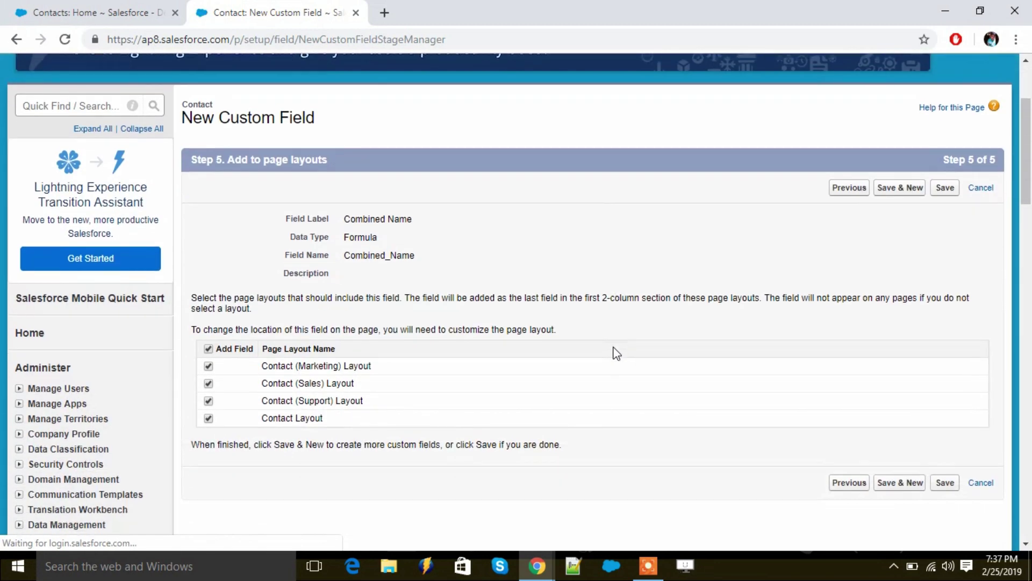
pyautogui.click(945, 191)
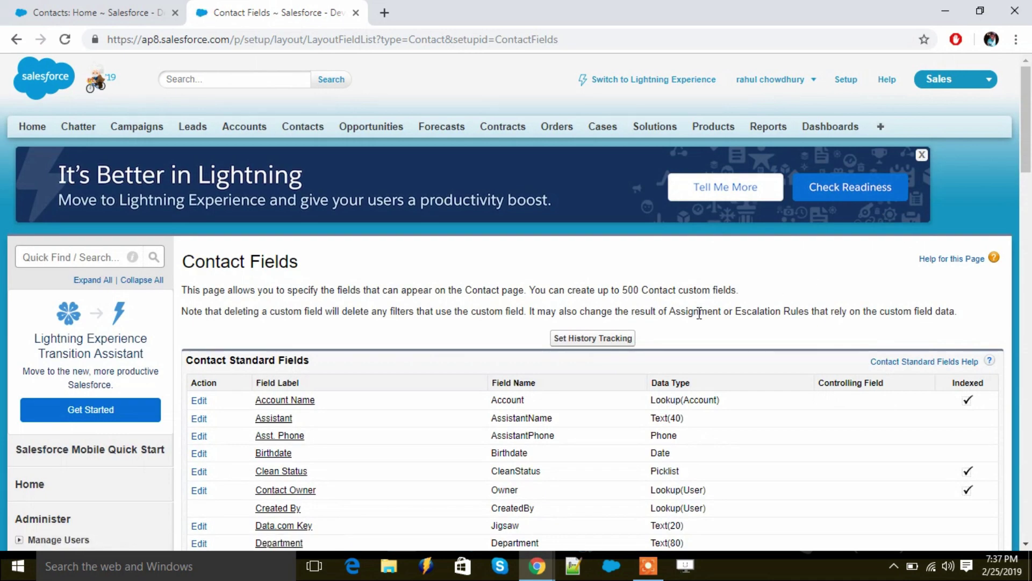
# Locate the Combined Name formula field in the Contact Custom Fields & Relationships list.
pyautogui.scroll(-3, 735, 346)
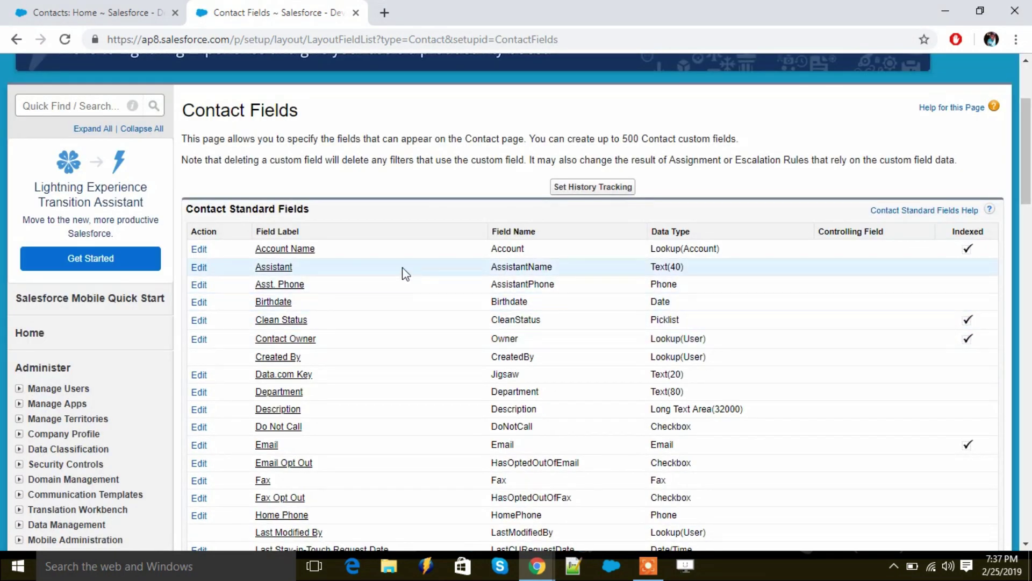
pyautogui.scroll(-6, 427, 237)
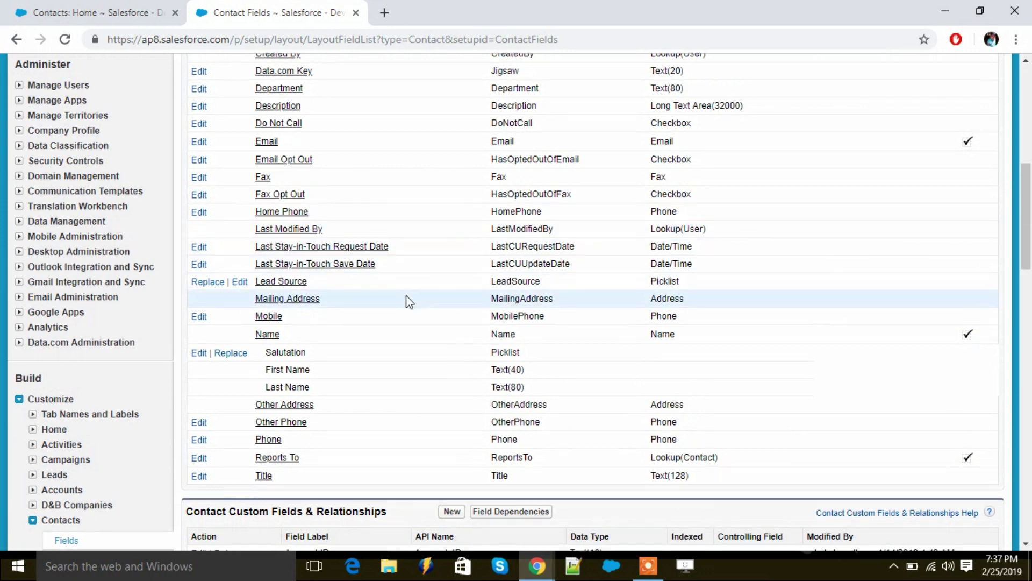
pyautogui.scroll(-7, 408, 300)
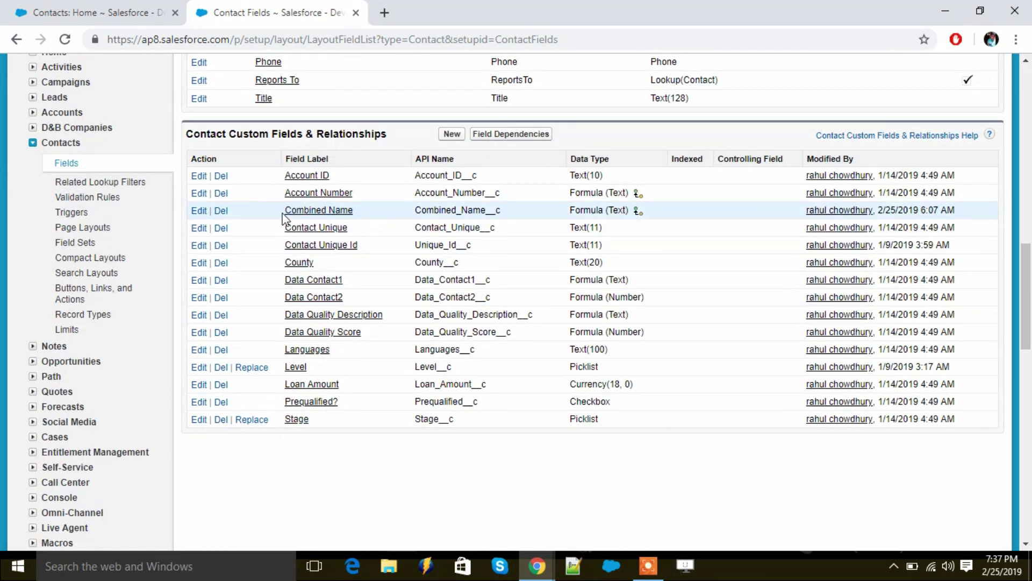
pyautogui.moveTo(283, 211); pyautogui.dragTo(361, 212)
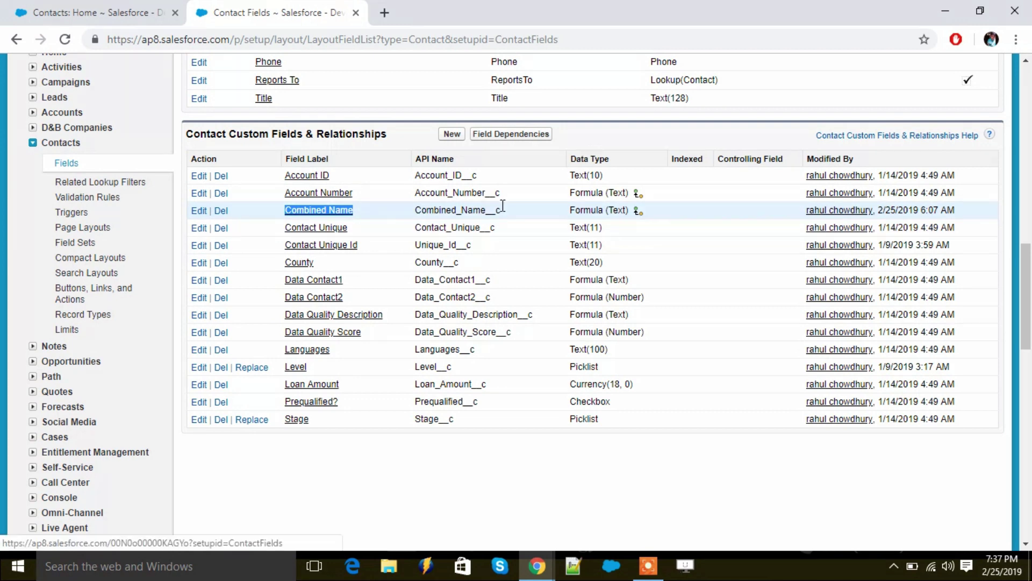
# Create and save a new contact with only the last name filled in and no account.
pyautogui.scroll(16, 718, 224)
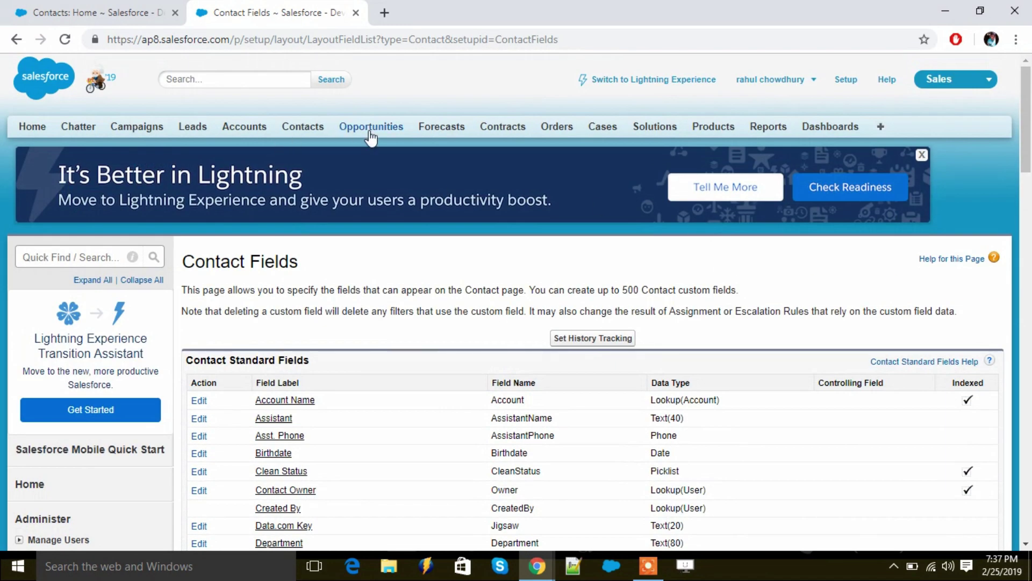
pyautogui.click(308, 132)
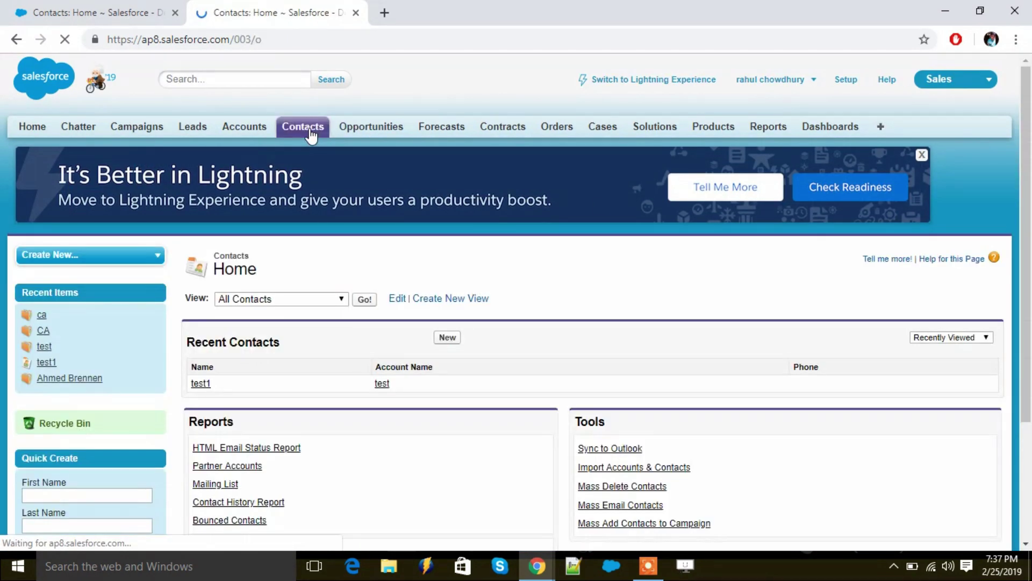
pyautogui.click(446, 339)
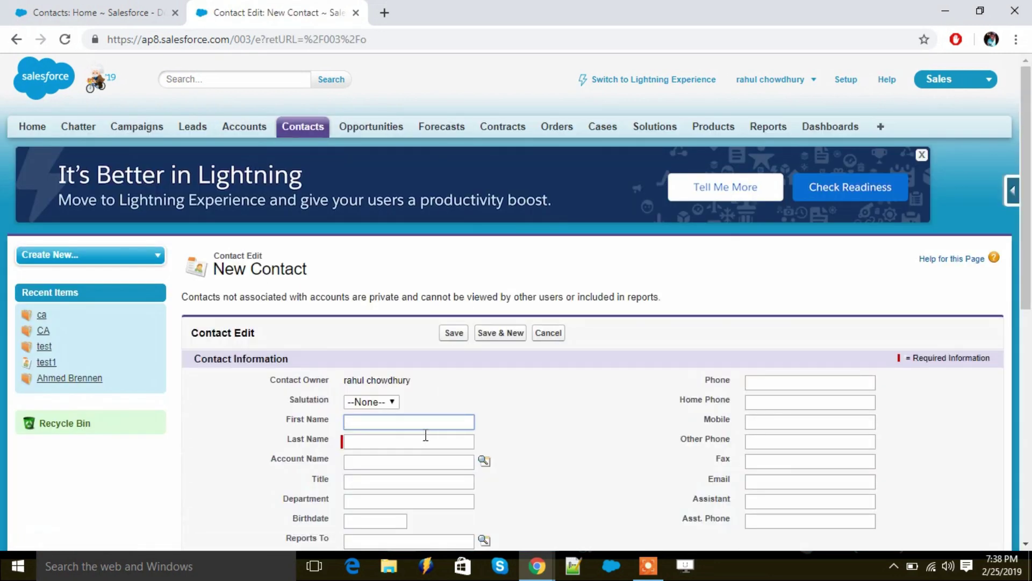
pyautogui.click(391, 443)
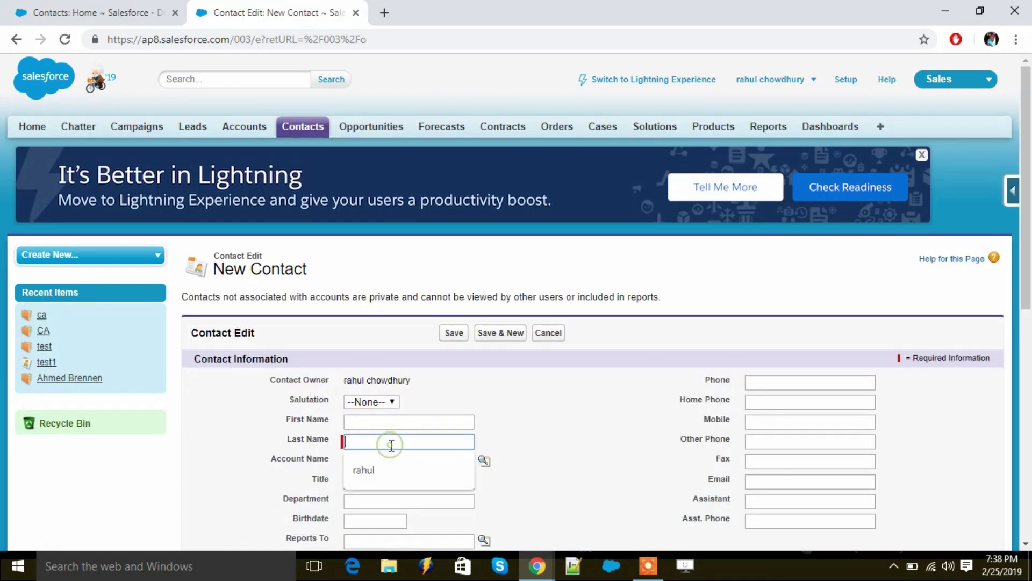
pyautogui.click(373, 468)
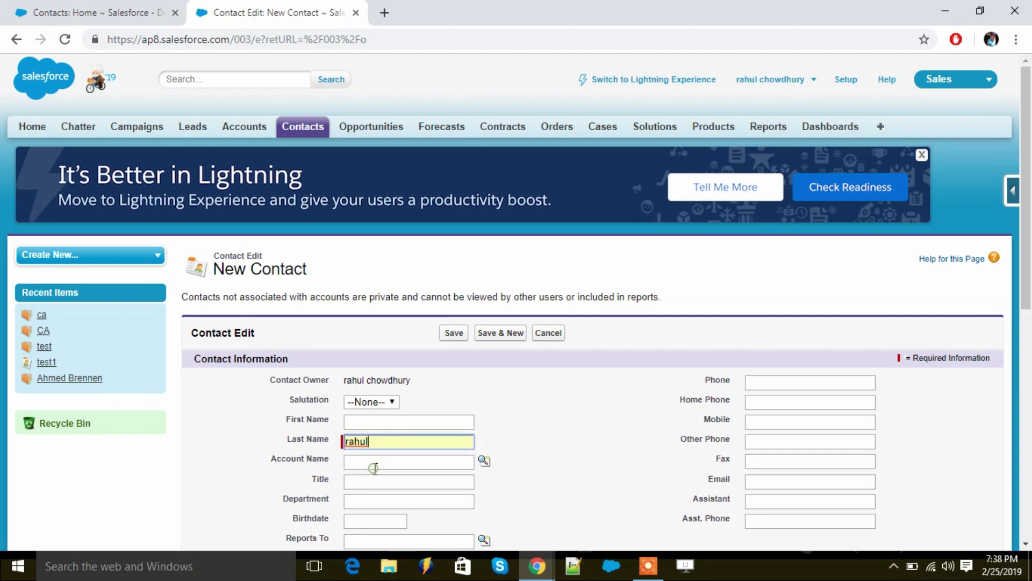
pyautogui.click(454, 334)
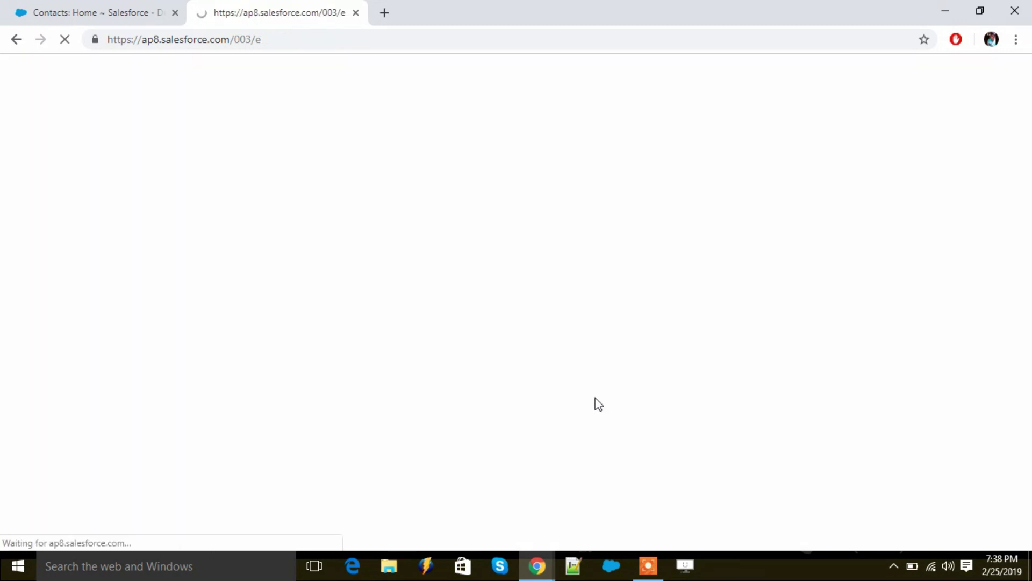
# Assign the uppercase CA account to the new contact using the account lookup and save the record.
pyautogui.scroll(-3, 472, 329)
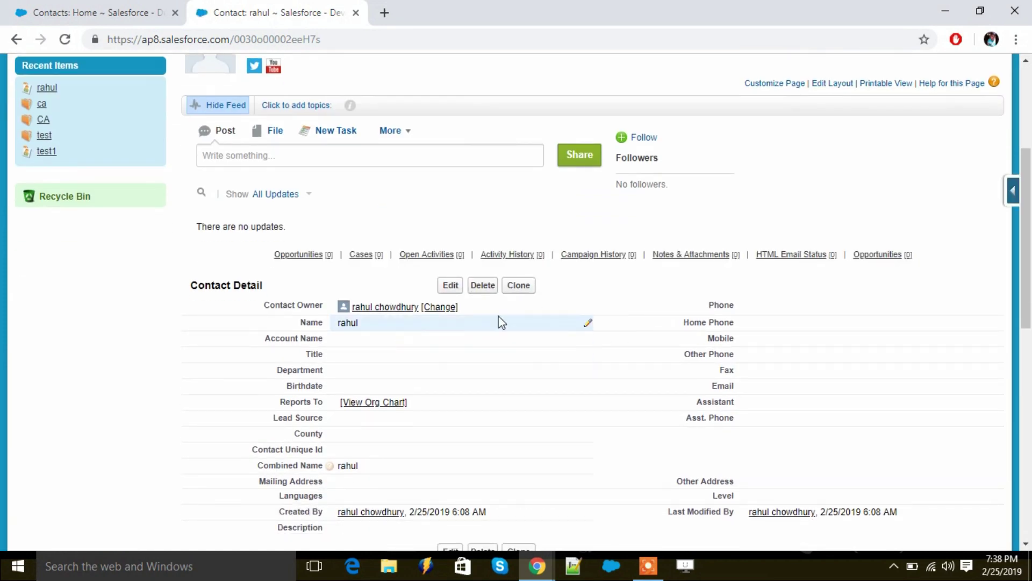
pyautogui.scroll(-2, 500, 320)
pyautogui.scroll(-1, 500, 319)
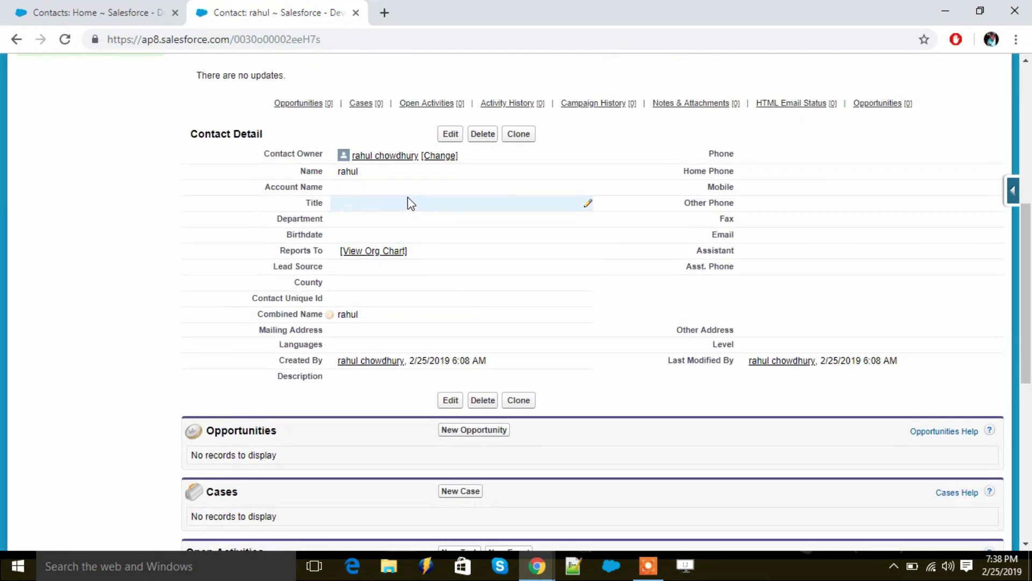
pyautogui.doubleClick(371, 187)
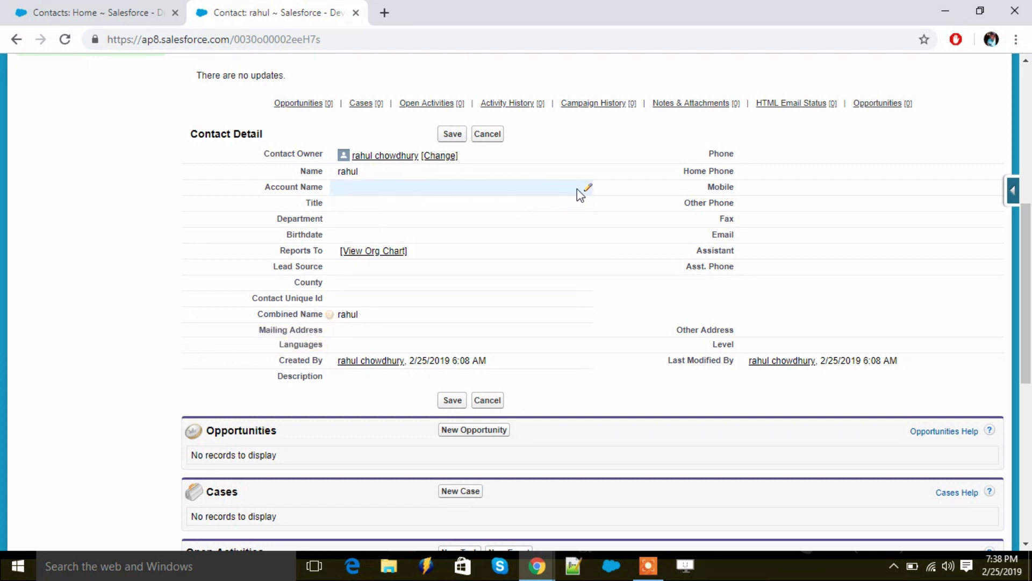
pyautogui.doubleClick(510, 192)
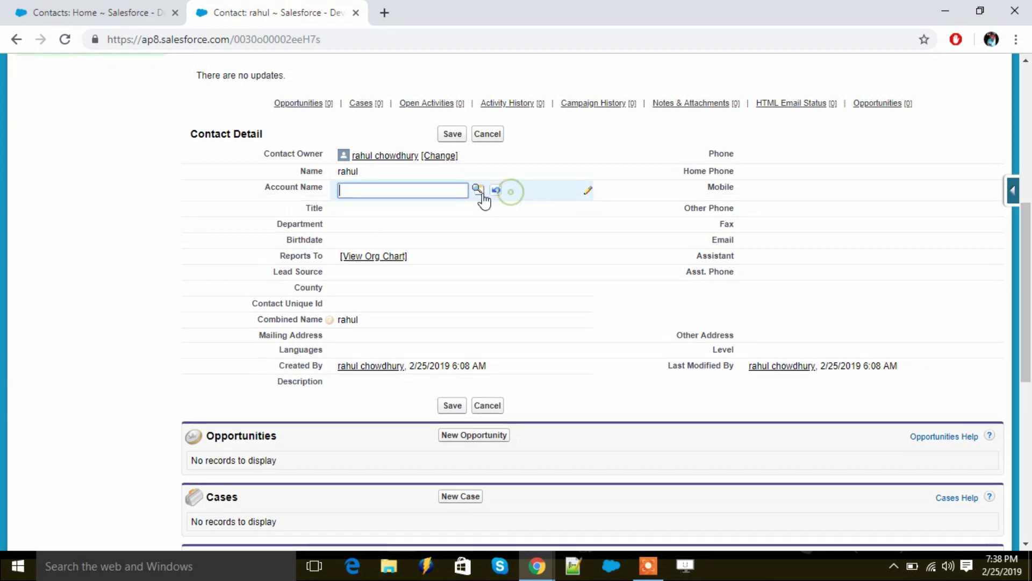
pyautogui.click(476, 190)
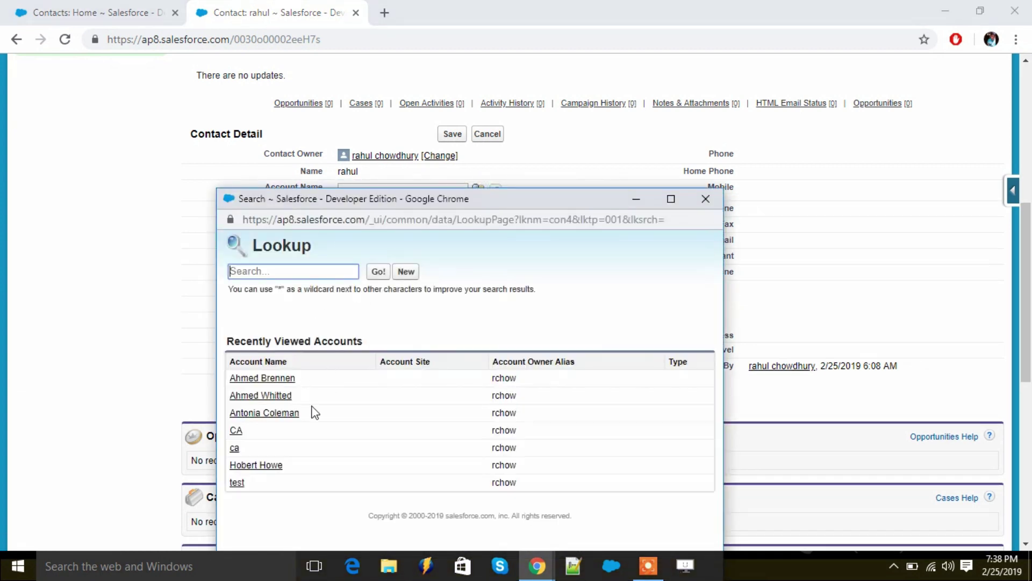
pyautogui.click(235, 430)
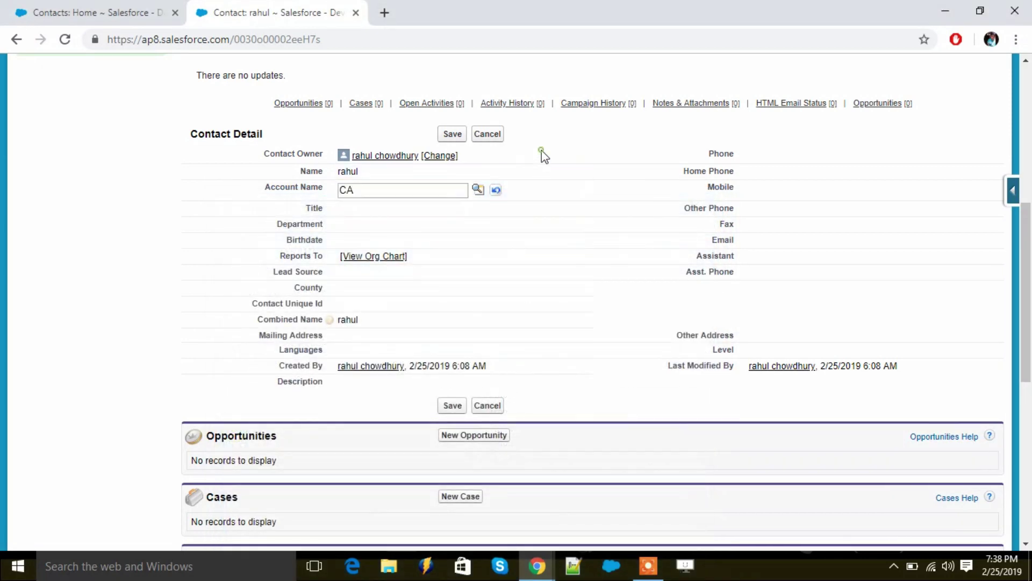
pyautogui.click(454, 135)
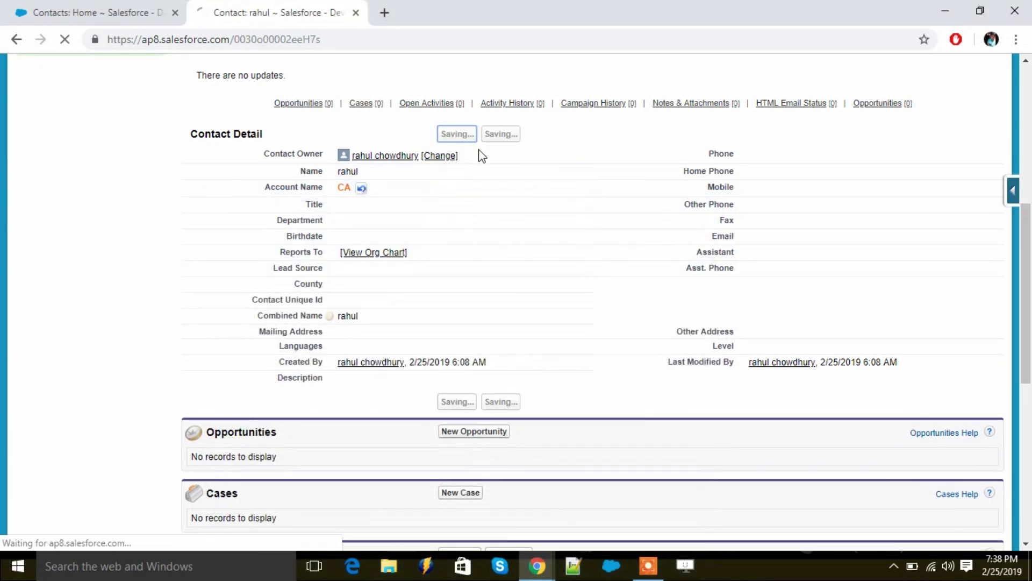
# Check the Combined Name value in the saved contact's details.
pyautogui.scroll(-7, 396, 376)
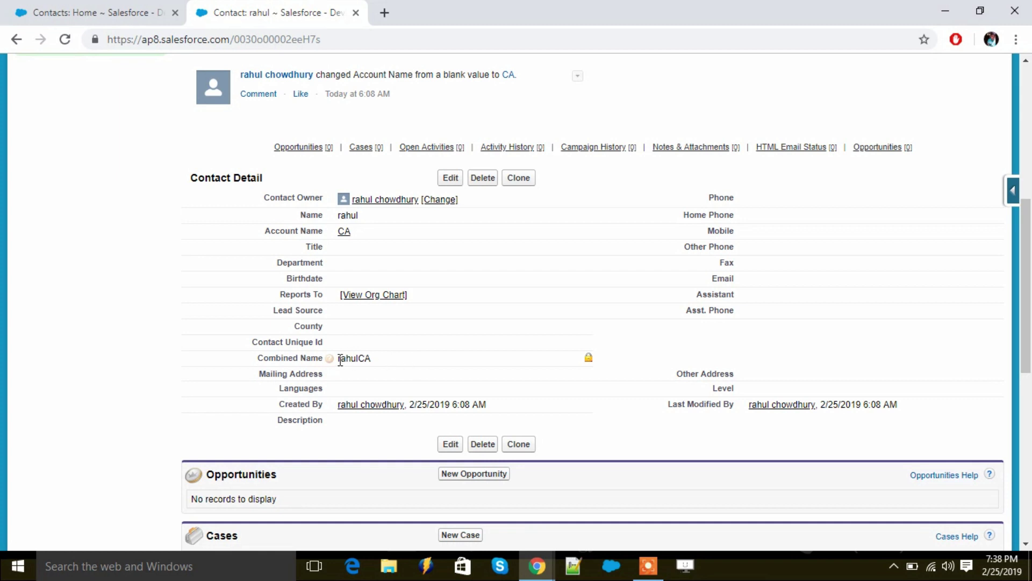
pyautogui.moveTo(340, 359); pyautogui.dragTo(375, 360)
pyautogui.click(188, 348)
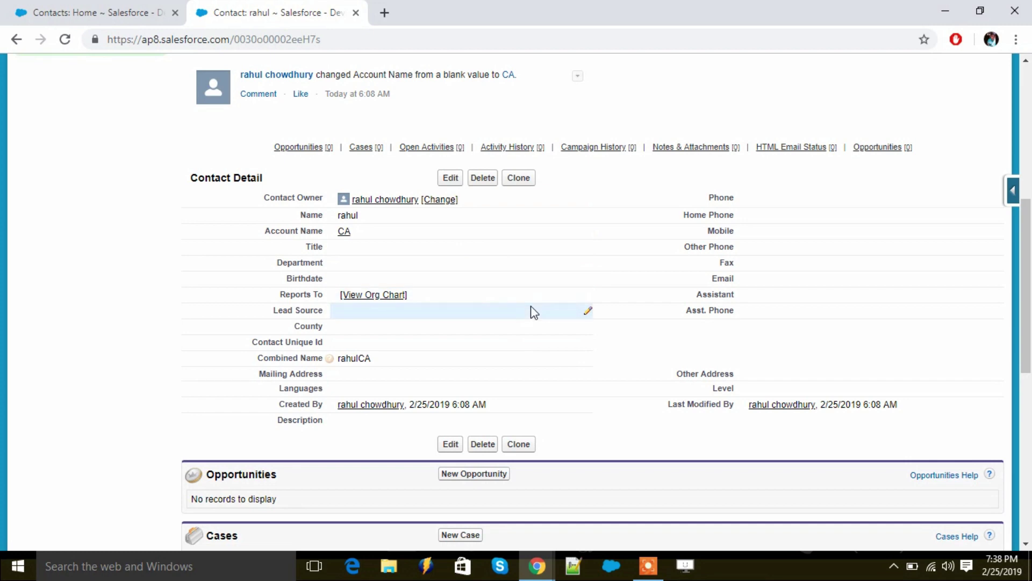
pyautogui.scroll(7, 831, 263)
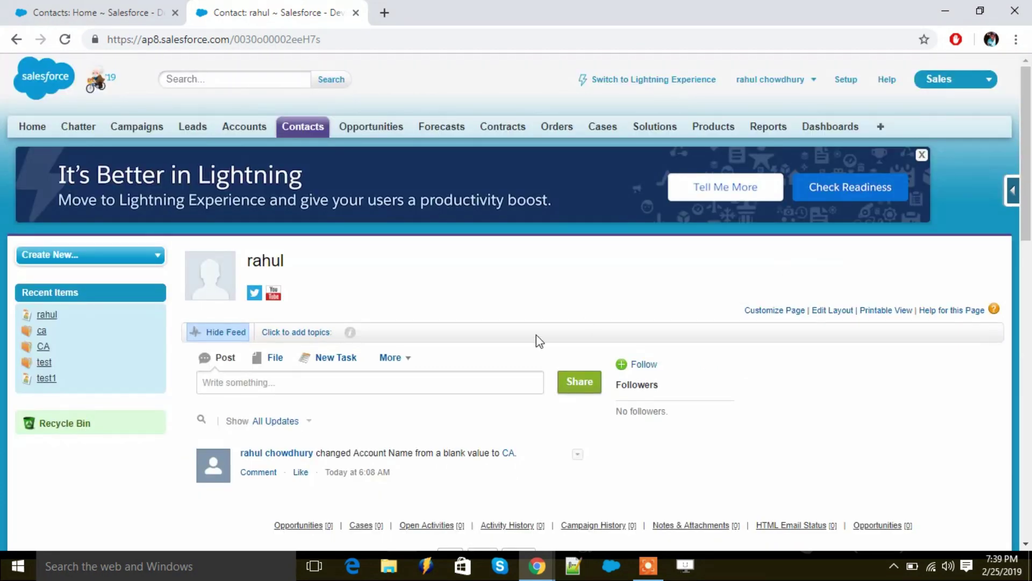
pyautogui.scroll(-2, 511, 242)
pyautogui.scroll(2, 511, 242)
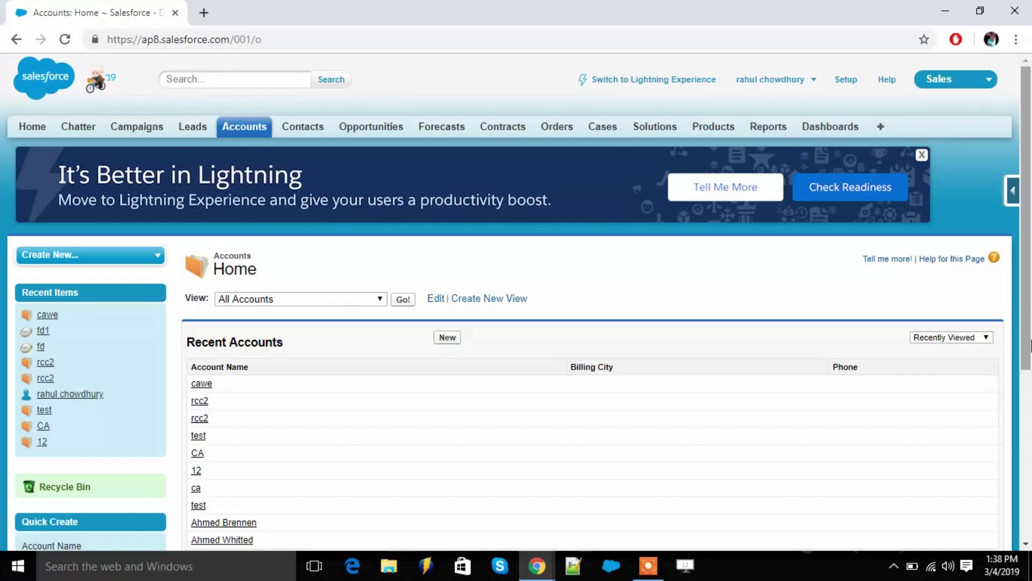
# Search Setup for "validation rules" and open the validation rules of the Accounts object.
pyautogui.click(845, 81)
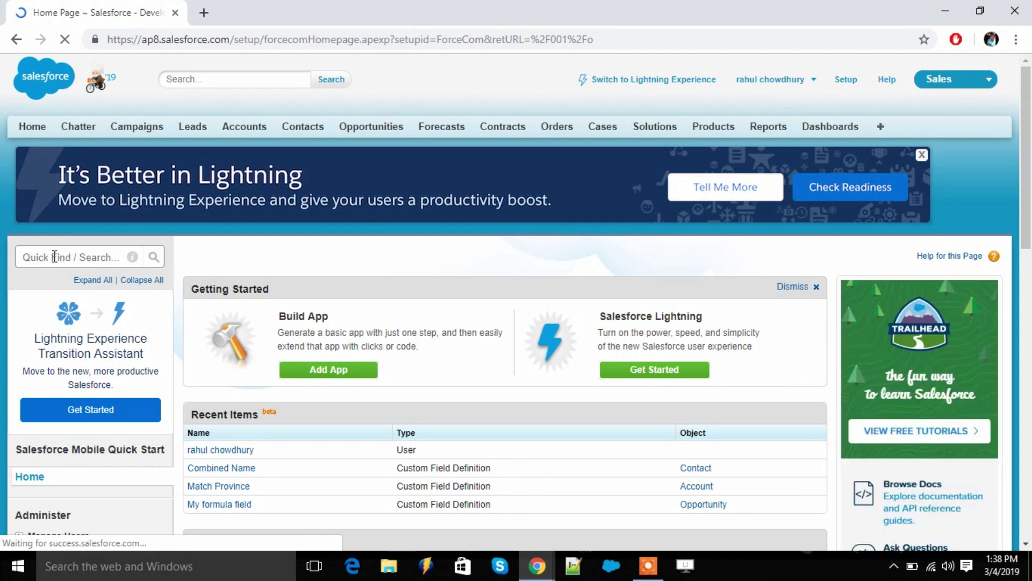
pyautogui.click(55, 253)
pyautogui.write('va')
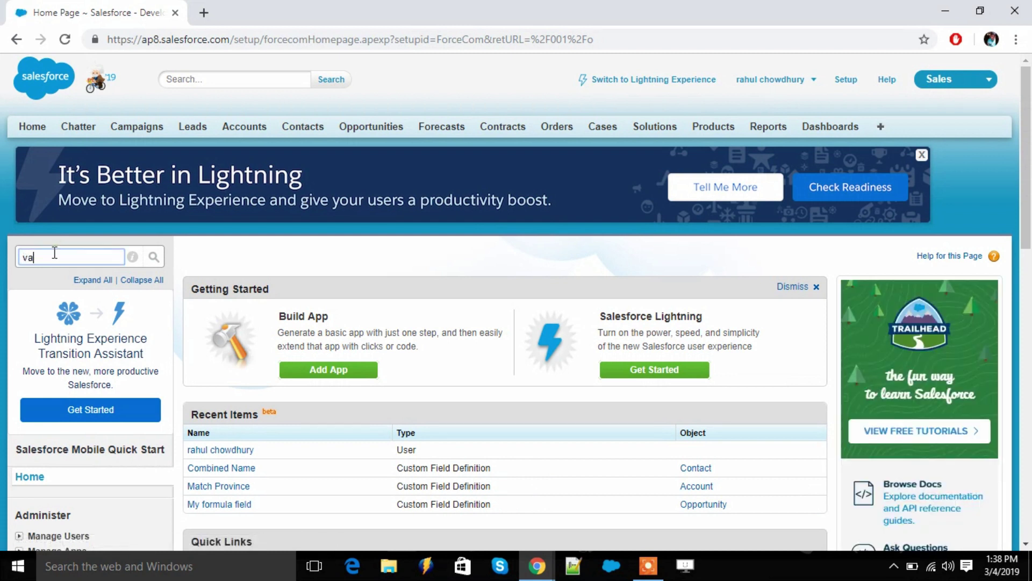
pyautogui.write('lidation rules')
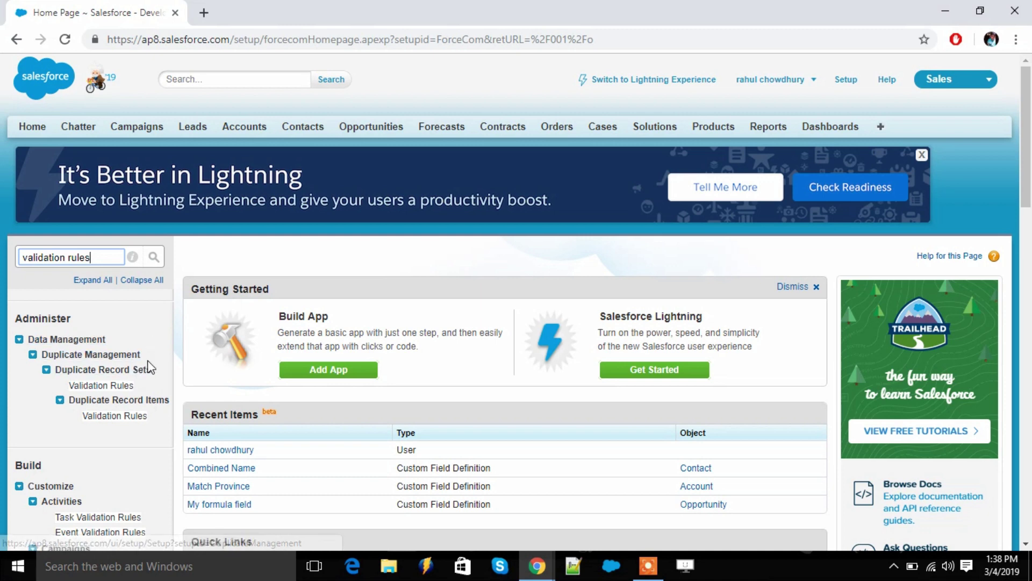
pyautogui.scroll(-1, 144, 358)
pyautogui.scroll(-2, 144, 353)
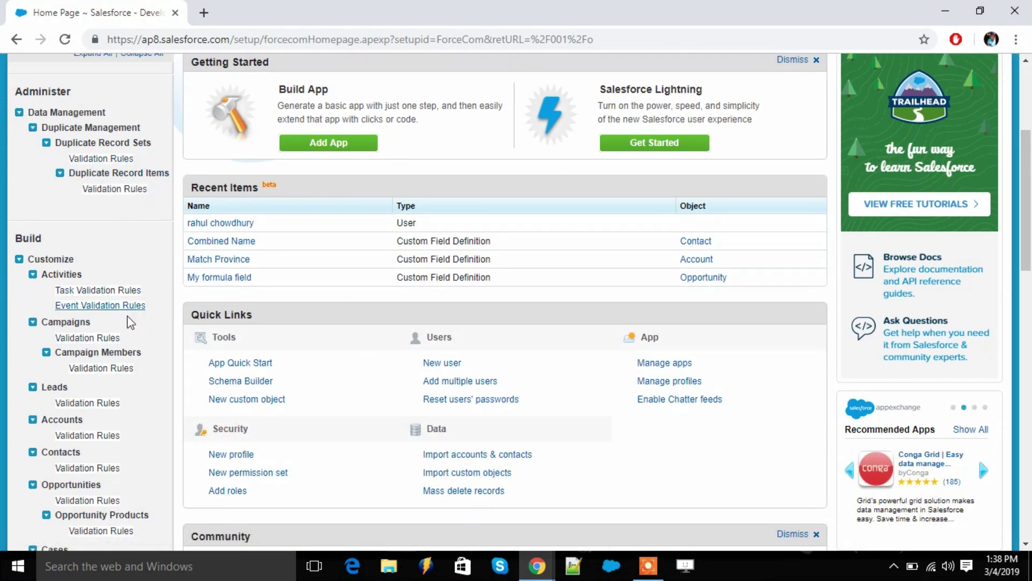
pyautogui.scroll(-2, 121, 360)
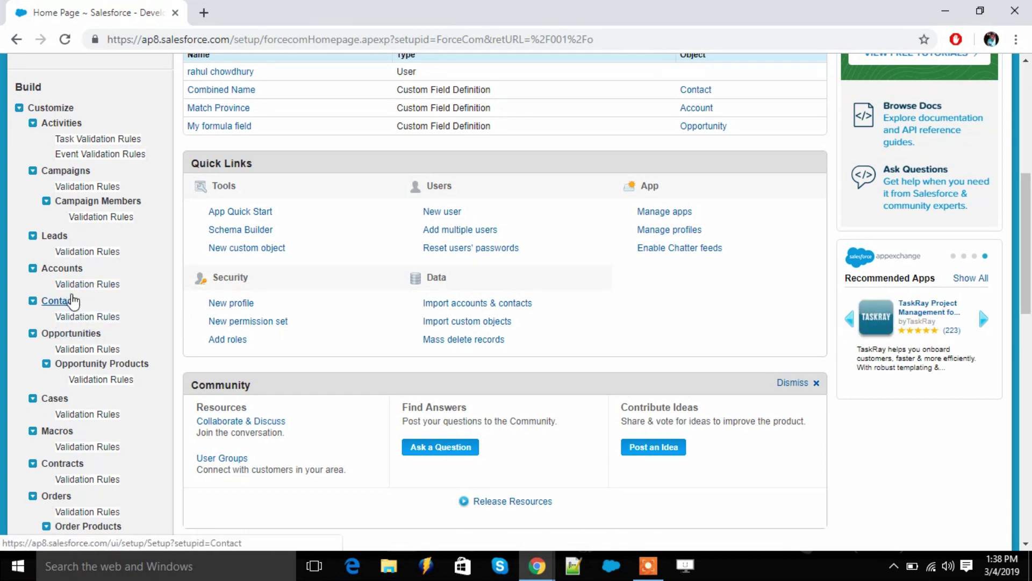
pyautogui.click(97, 289)
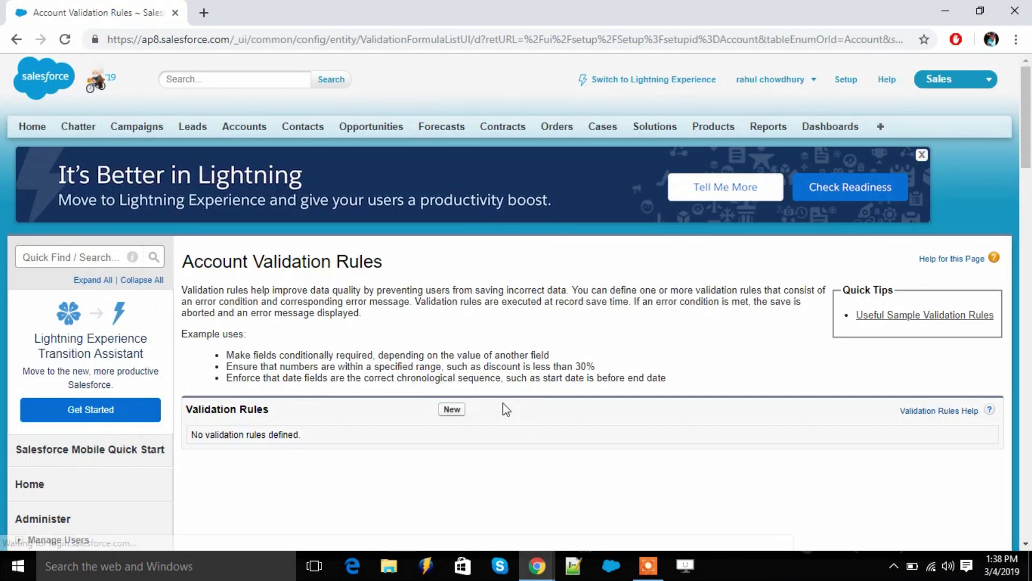
# Start a new Account validation rule named rule1.
pyautogui.scroll(-3, 379, 333)
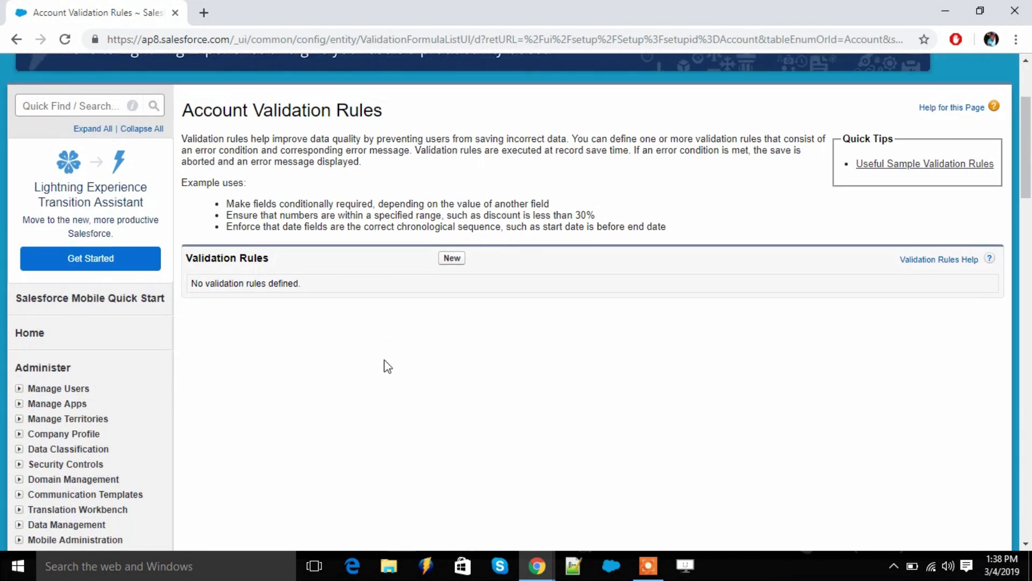
pyautogui.click(452, 260)
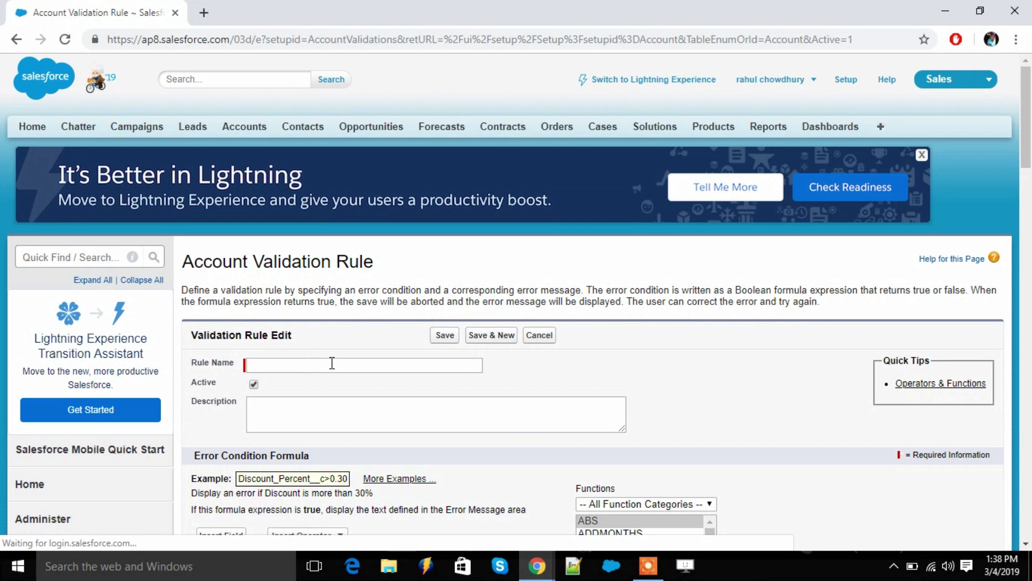
pyautogui.click(308, 366)
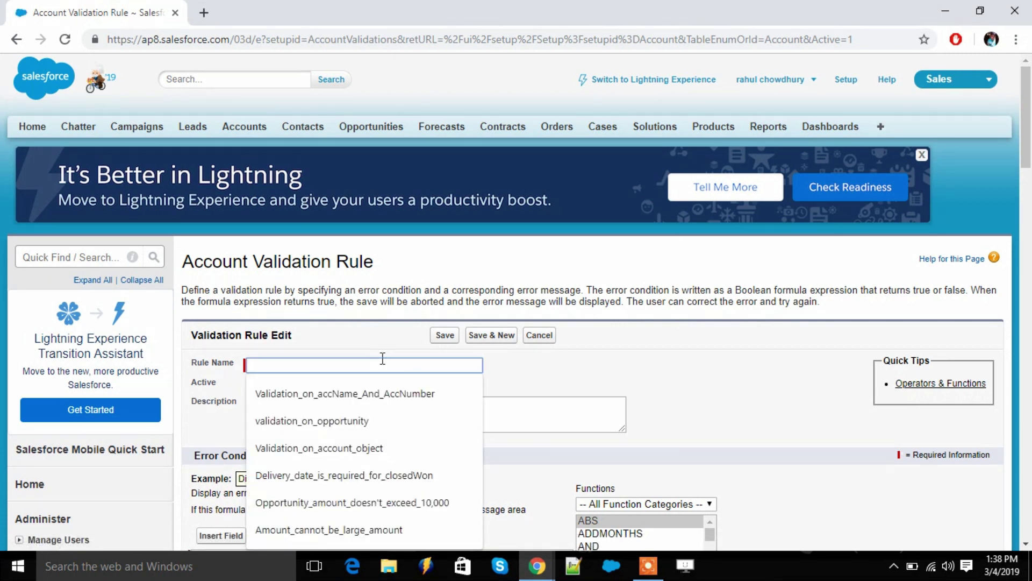
pyautogui.write('rule1')
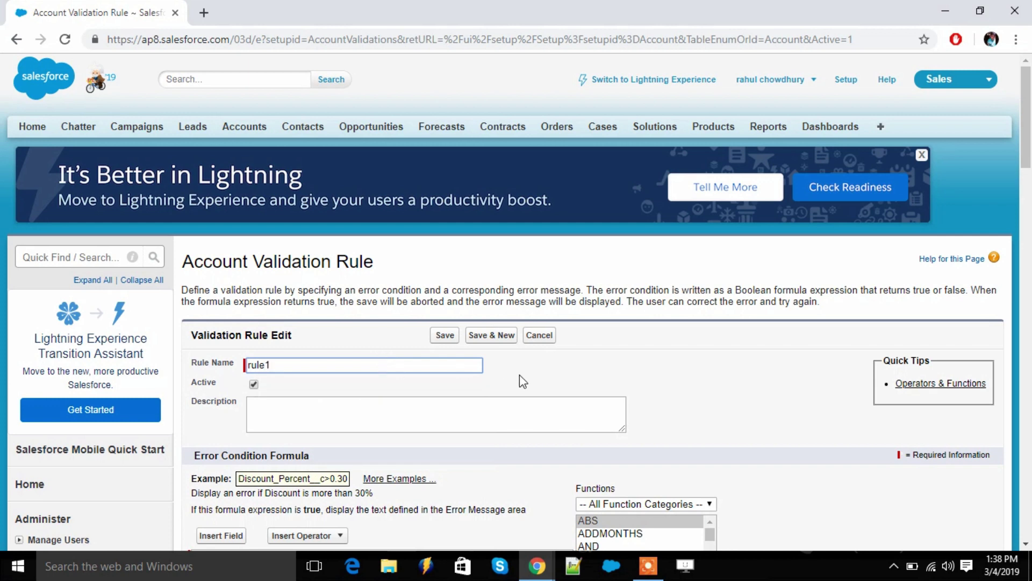
# Examine the rule form and the Account fields that can be inserted into the error condition formula.
pyautogui.scroll(-3, 520, 374)
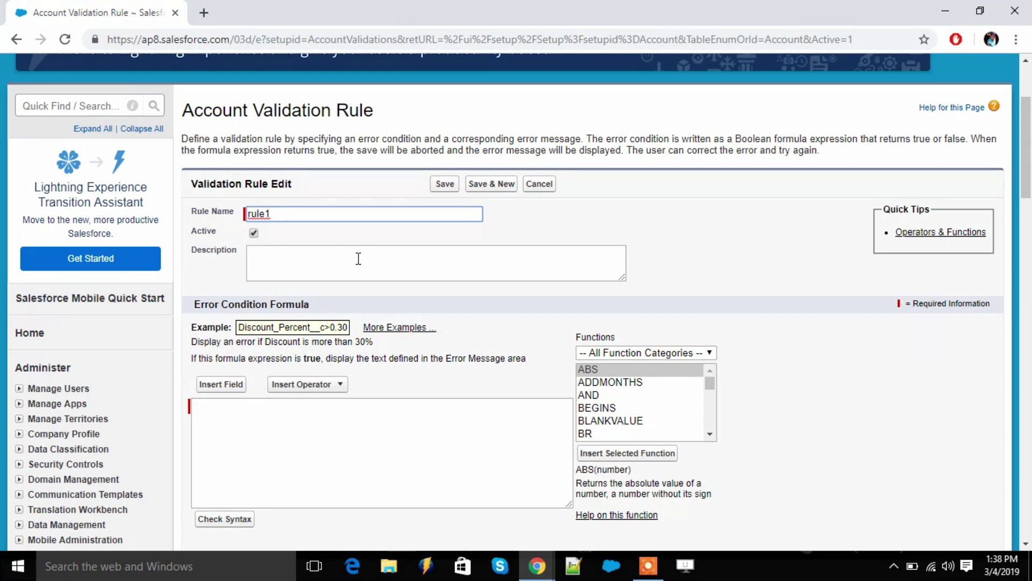
pyautogui.scroll(-4, 457, 263)
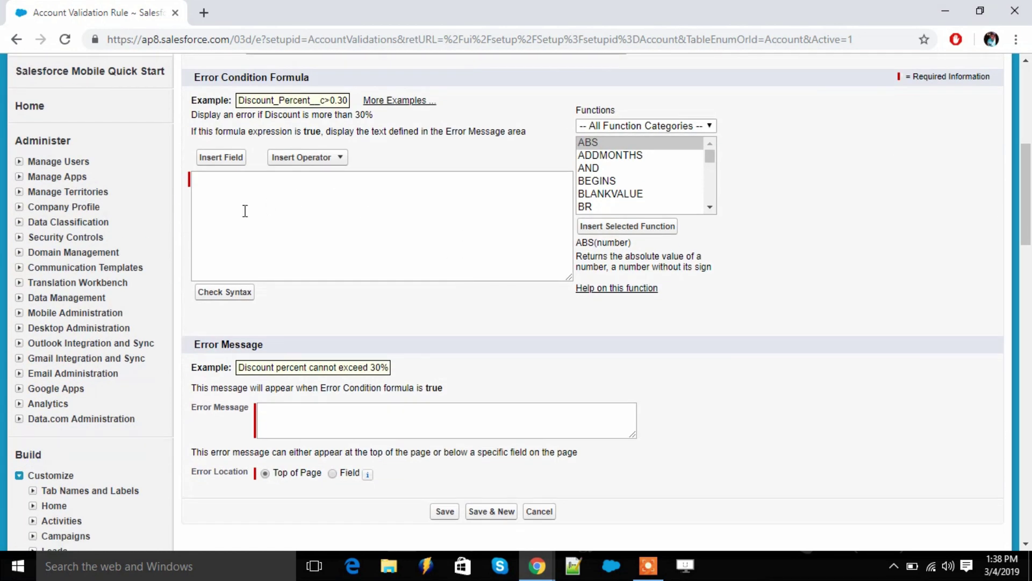
pyautogui.scroll(3, 245, 194)
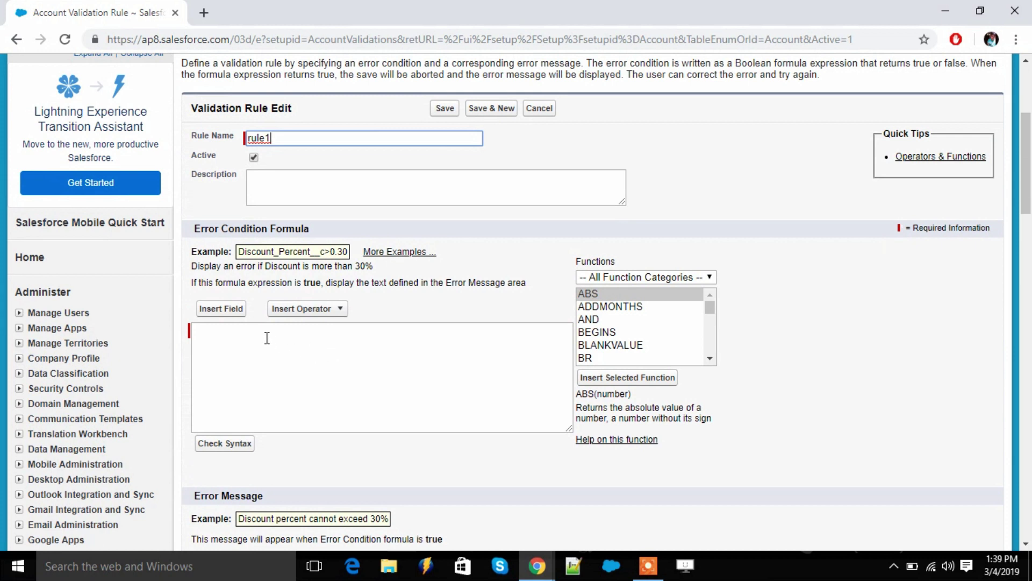
pyautogui.click(243, 343)
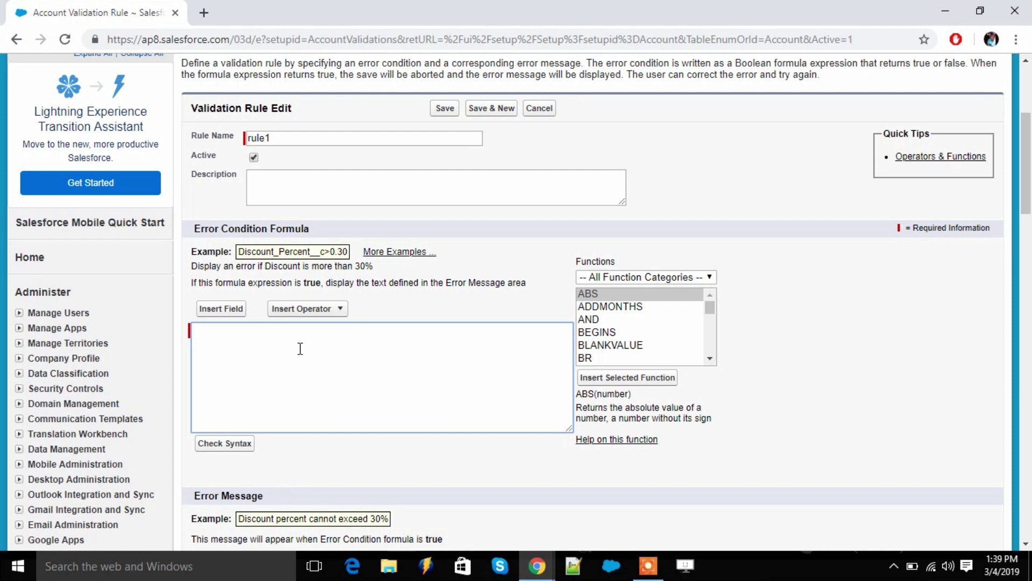
pyautogui.click(222, 309)
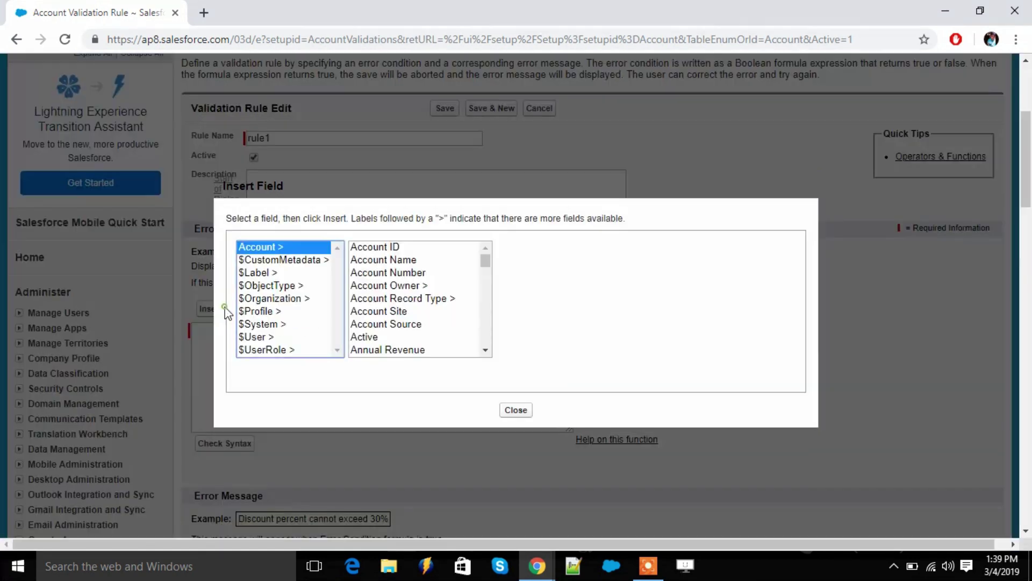
pyautogui.scroll(-4, 408, 289)
pyautogui.scroll(4, 409, 289)
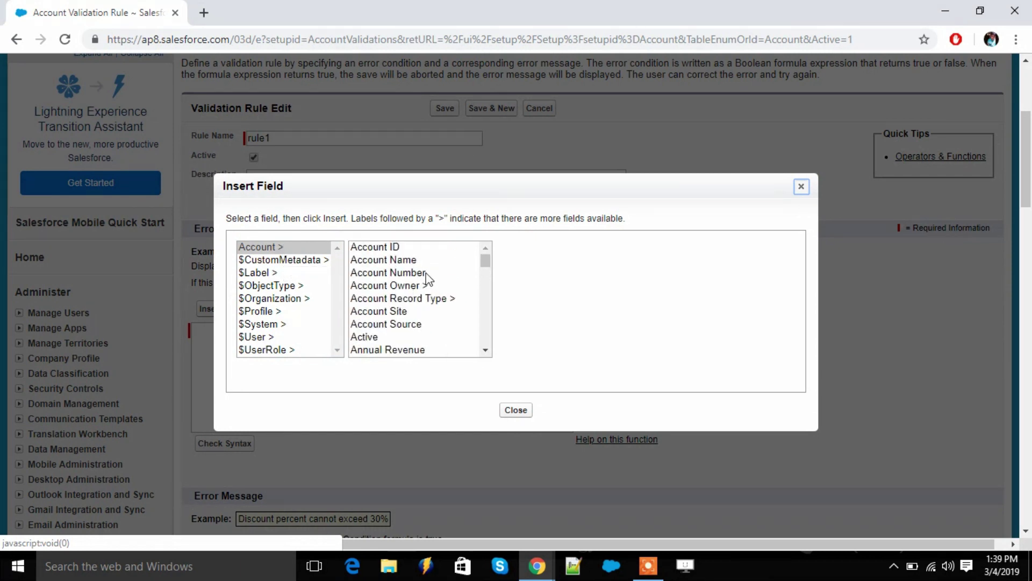
pyautogui.scroll(3, 424, 282)
pyautogui.scroll(-8, 418, 293)
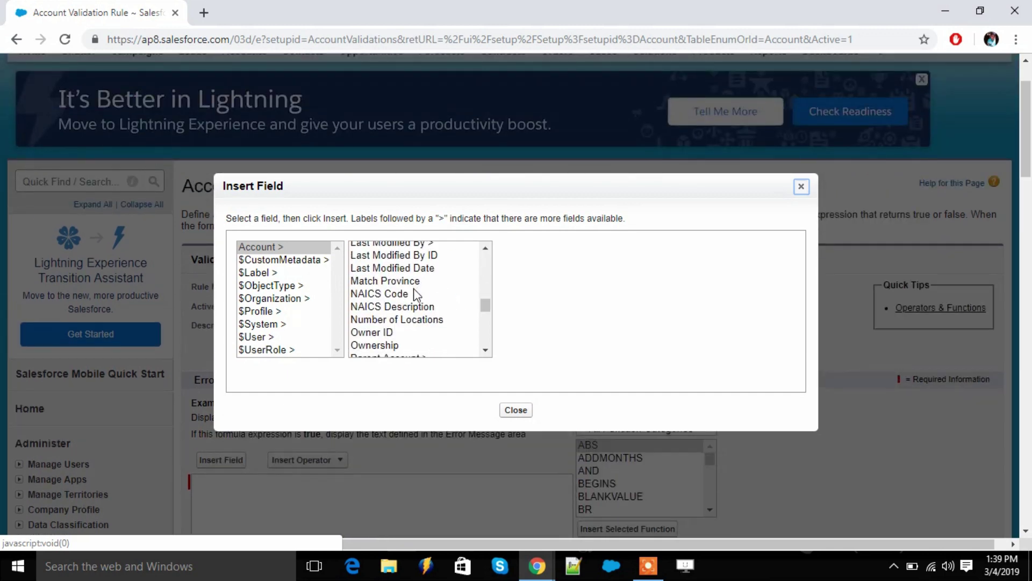
pyautogui.click(517, 410)
# Review the operators and function categories available for the error condition formula.
pyautogui.scroll(-4, 512, 366)
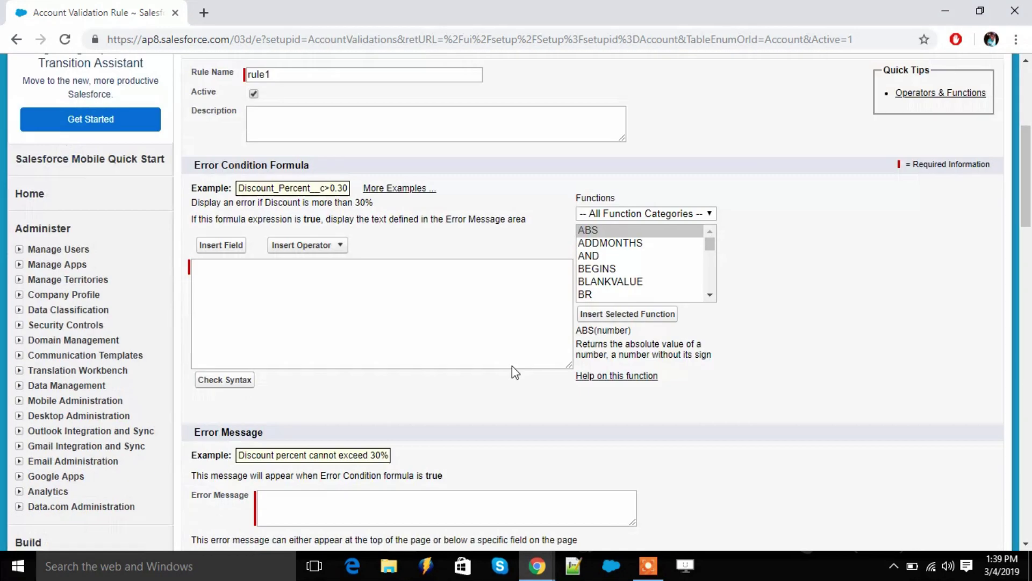
pyautogui.click(317, 235)
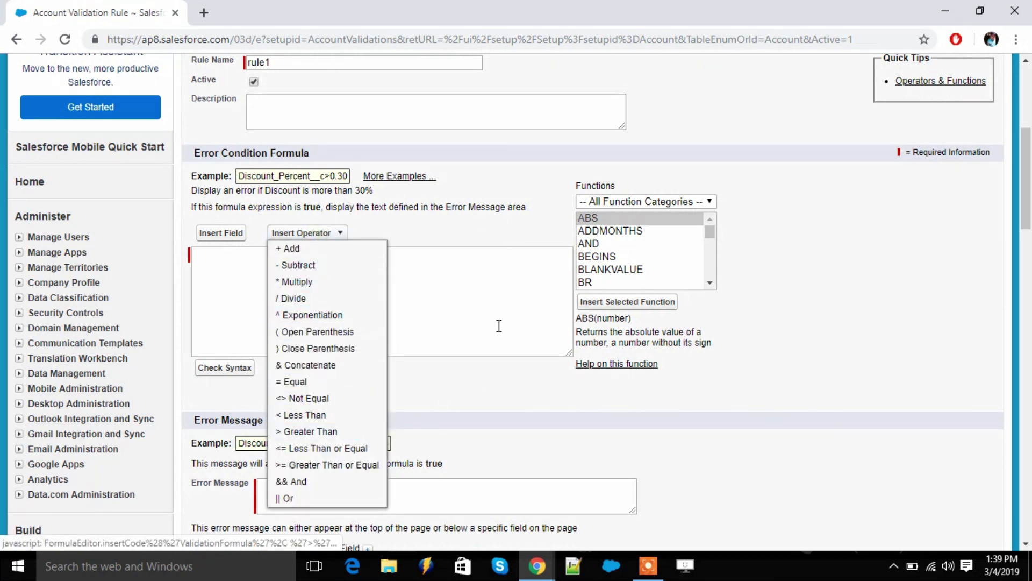
pyautogui.click(508, 237)
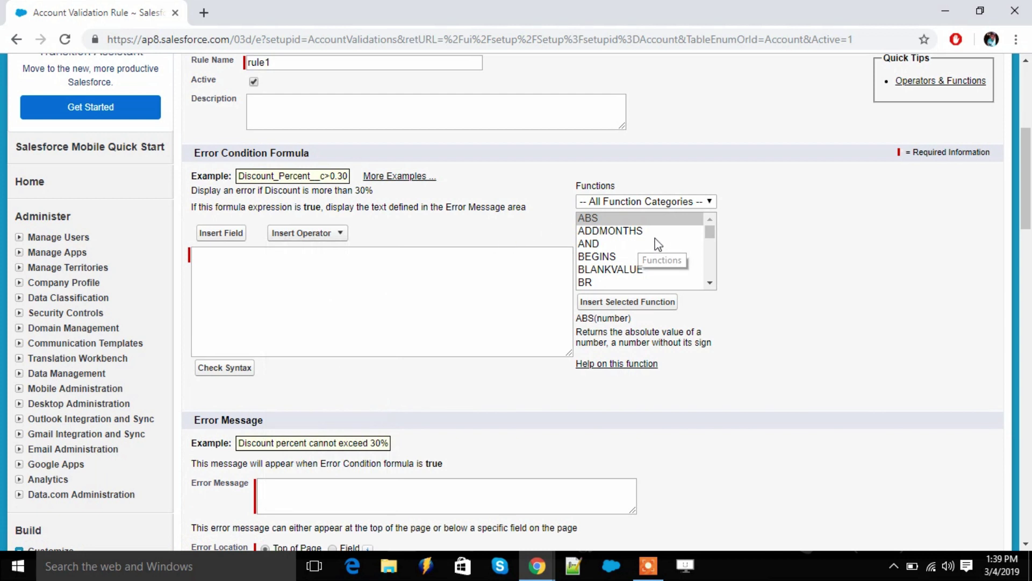
pyautogui.click(694, 202)
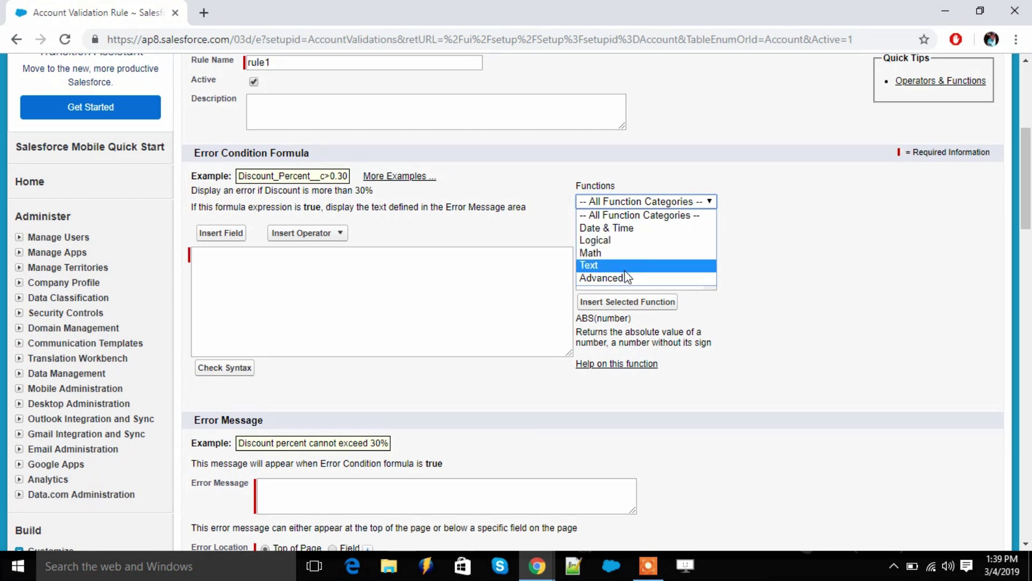
pyautogui.click(371, 284)
# Enter "Account number should be of 2 digits" as the rule's error message.
pyautogui.scroll(-3, 371, 285)
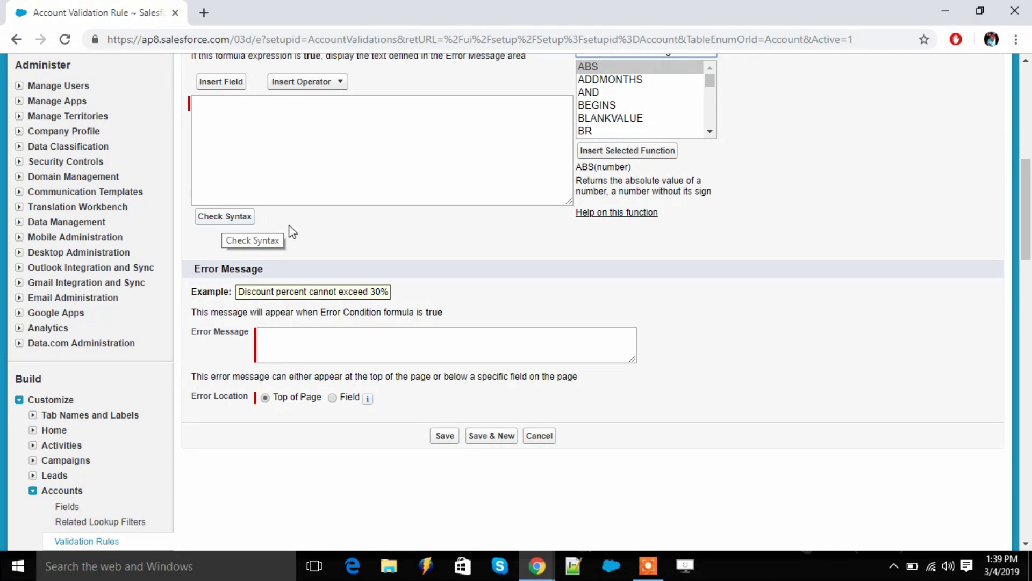
pyautogui.scroll(-3, 254, 256)
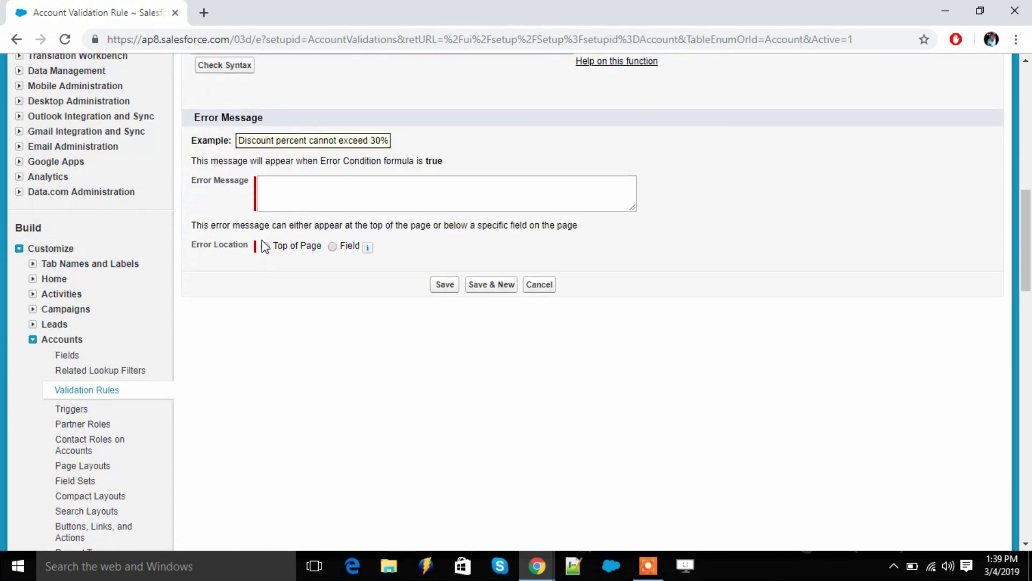
pyautogui.click(341, 190)
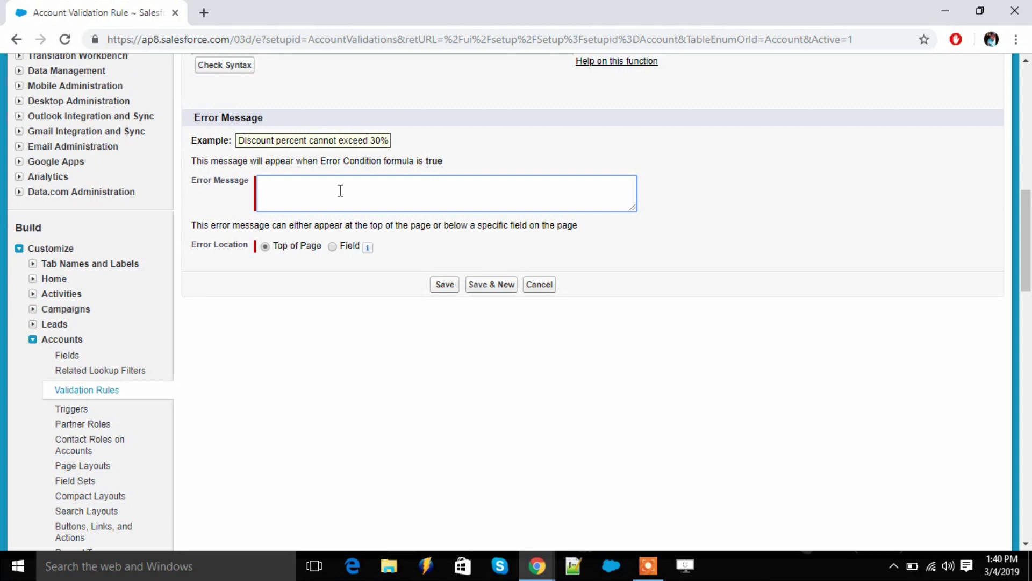
pyautogui.write('Account number should b e of 2 digits')
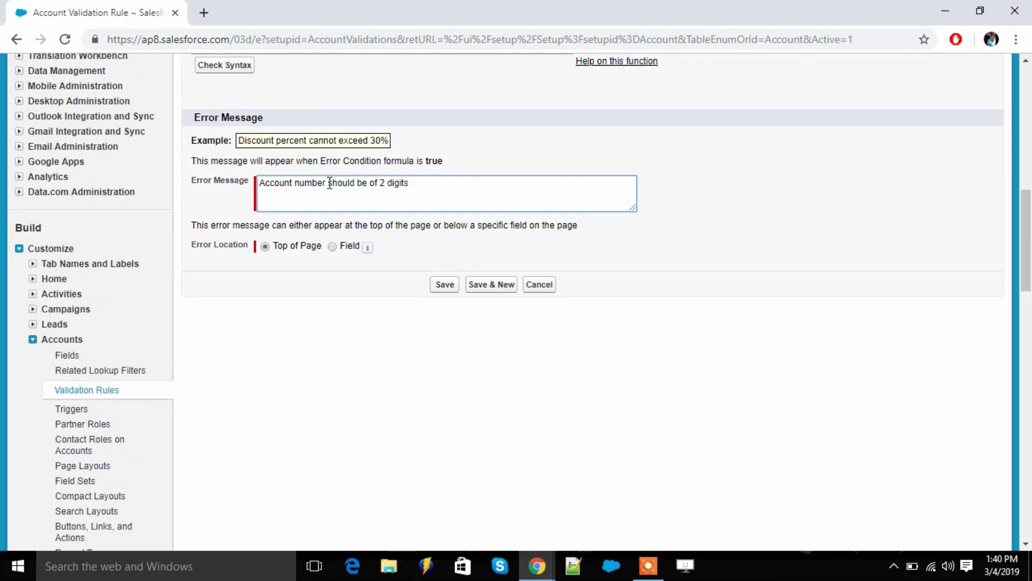
pyautogui.scroll(-1, 420, 198)
pyautogui.scroll(-4, 376, 178)
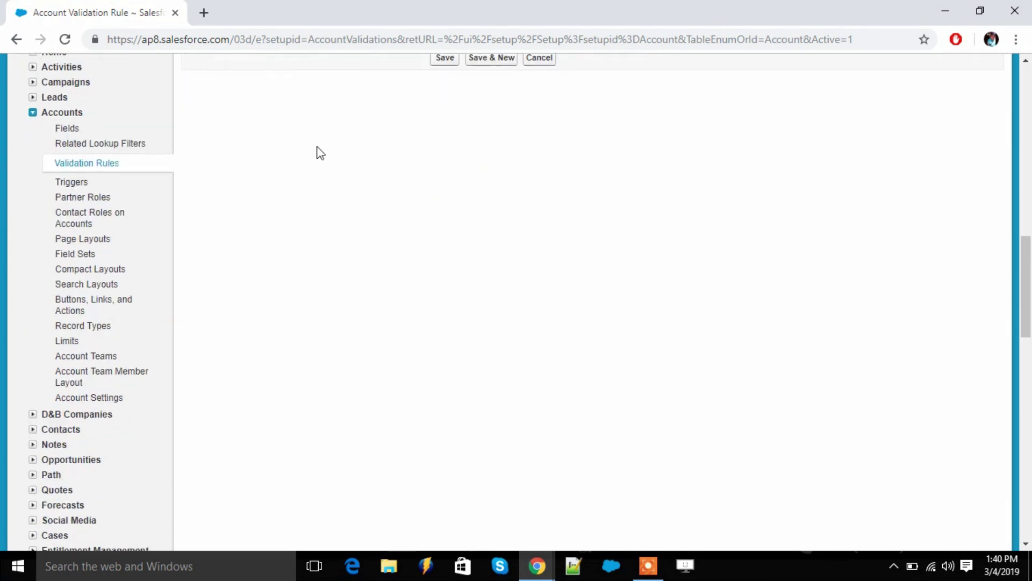
pyautogui.scroll(4, 290, 166)
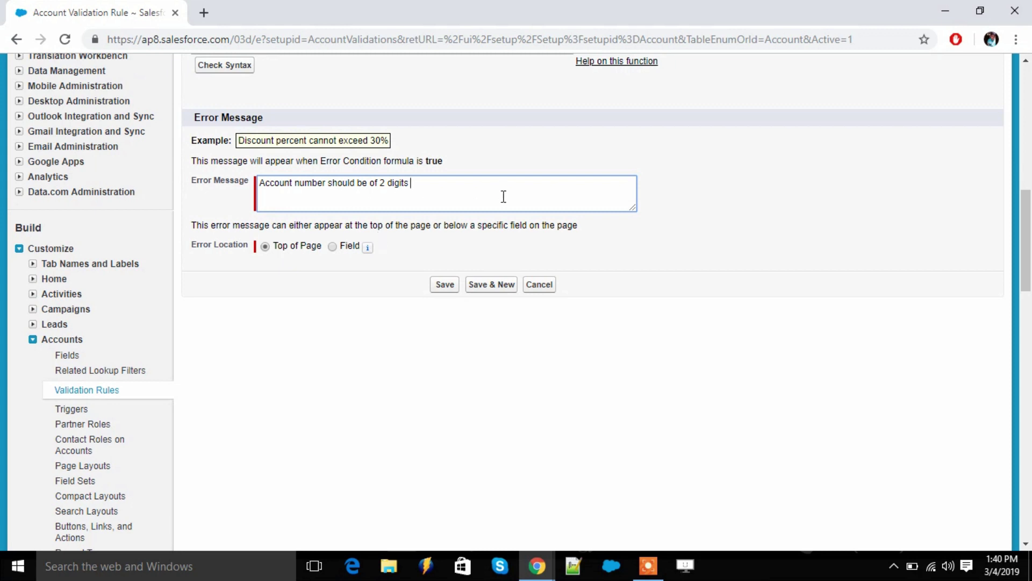
# Switch the error location to Field and discard the account validation rule without saving.
pyautogui.click(332, 247)
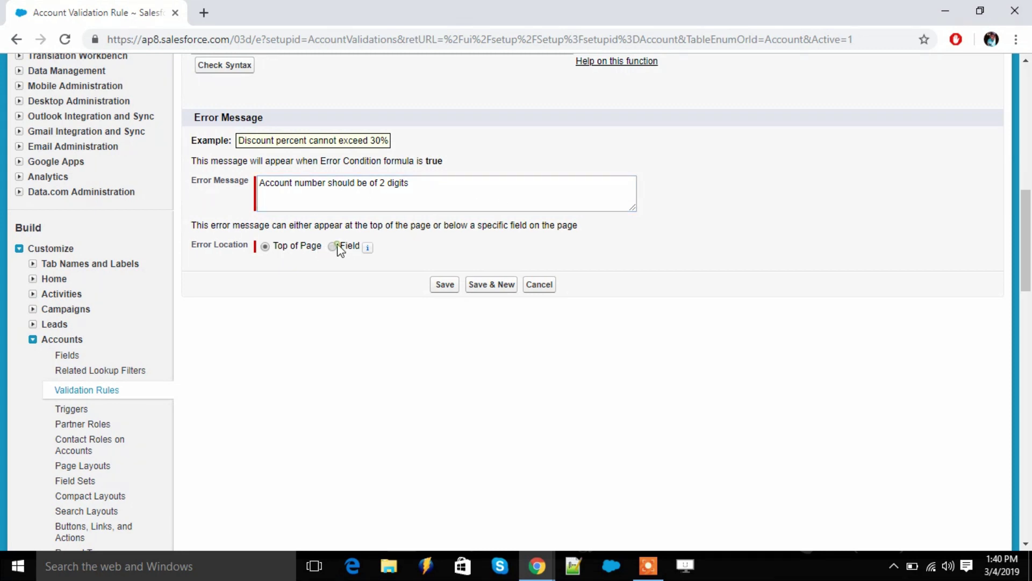
pyautogui.click(465, 249)
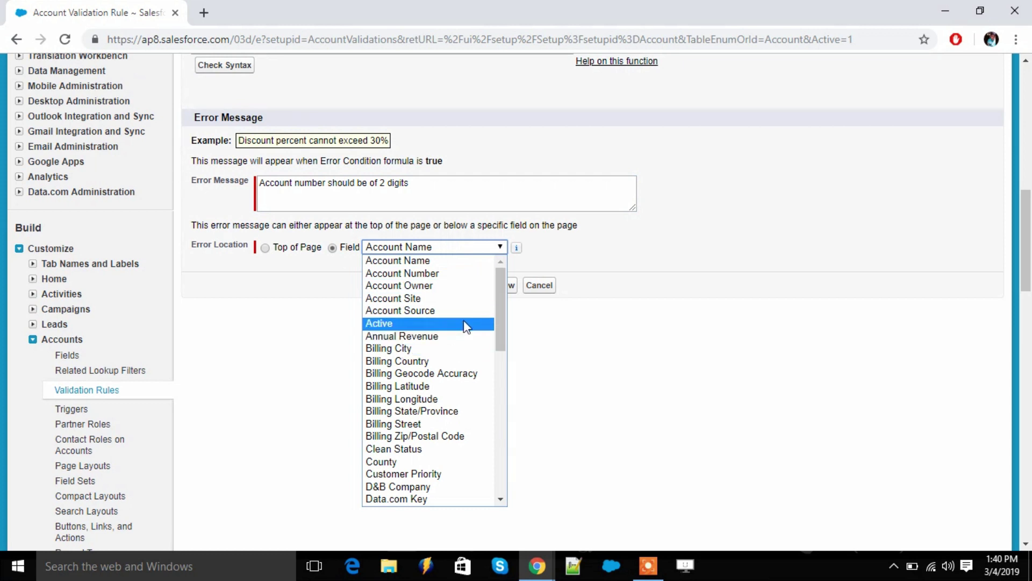
pyautogui.click(650, 290)
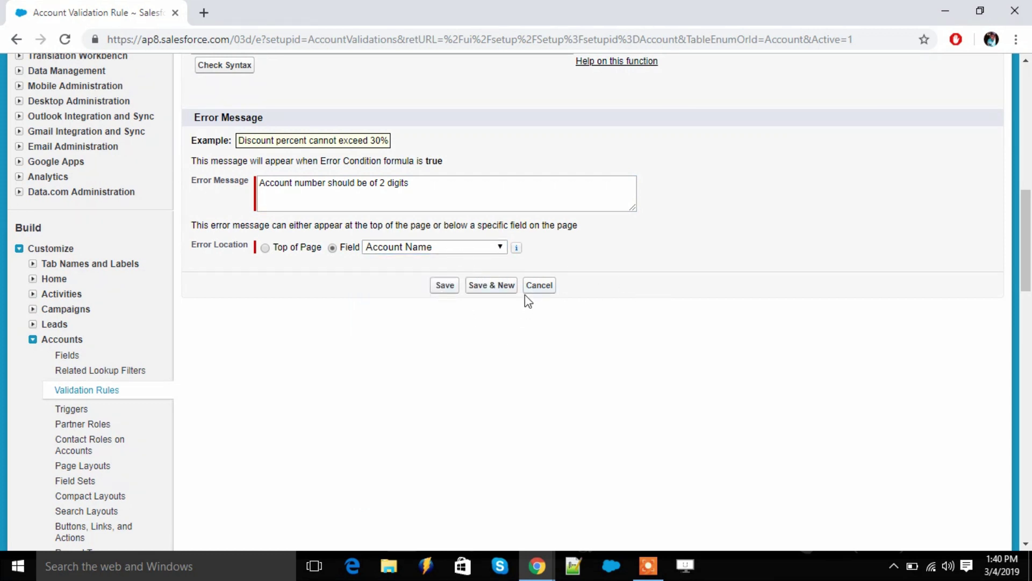
pyautogui.click(539, 286)
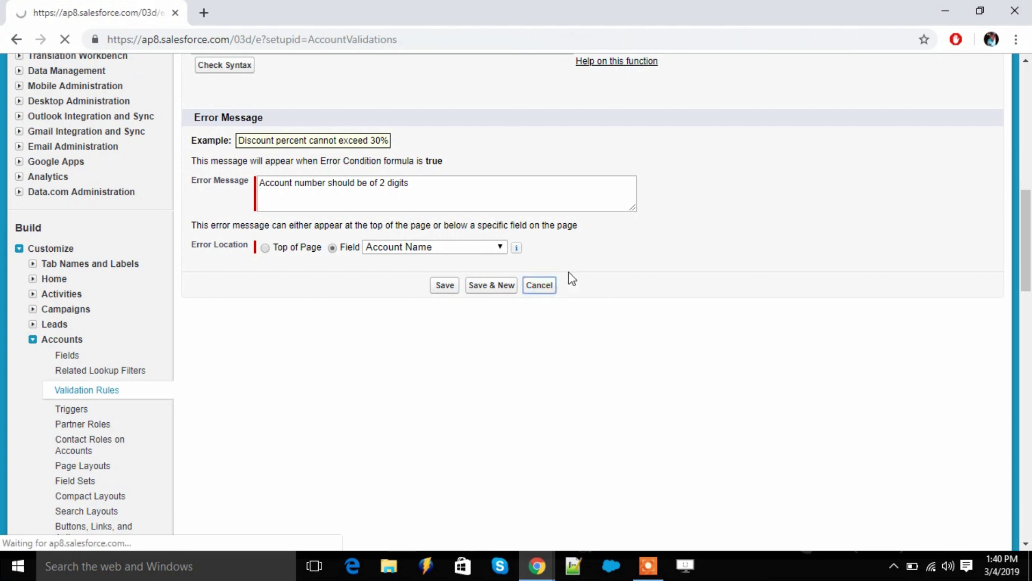
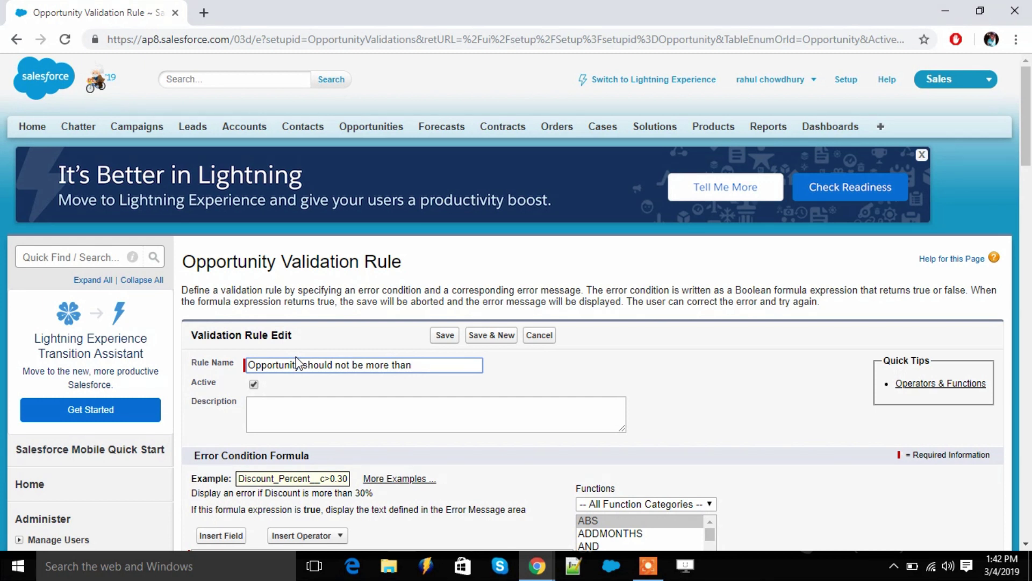
# Complete the opportunity validation rule's name as "Opportunity should not be higher amount".
pyautogui.press('BackSpace')
pyautogui.press('BackSpace')
pyautogui.press('BackSpace')
pyautogui.press('BackSpace')
pyautogui.press('BackSpace')
pyautogui.press('BackSpace')
pyautogui.press('BackSpace')
pyautogui.press('BackSpace')
pyautogui.press('BackSpace')
pyautogui.press('BackSpace')
pyautogui.write('higher amount')
pyautogui.scroll(-4, 374, 398)
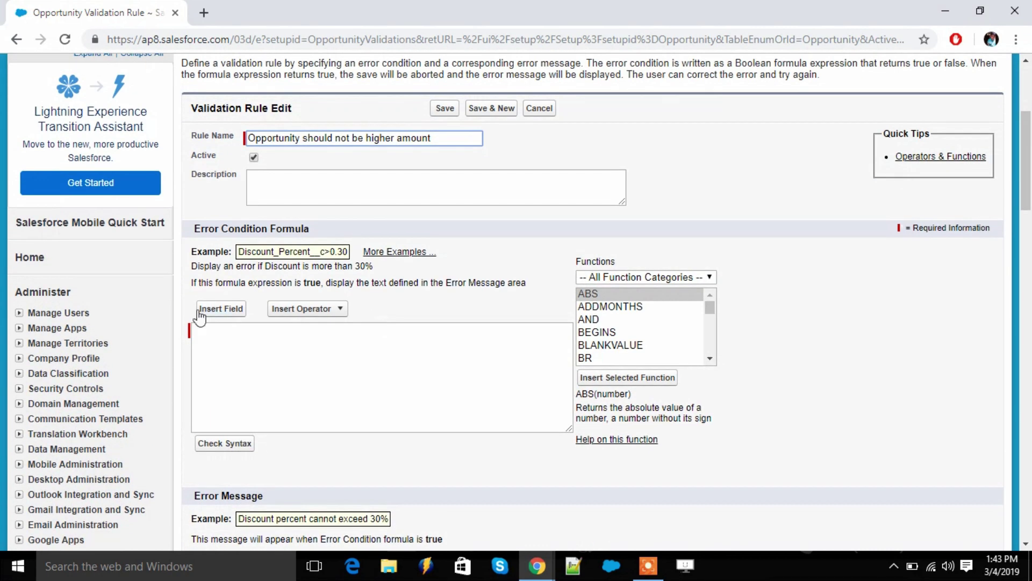
# Insert the OR function into the error condition formula and clear its placeholder arguments.
pyautogui.click(234, 341)
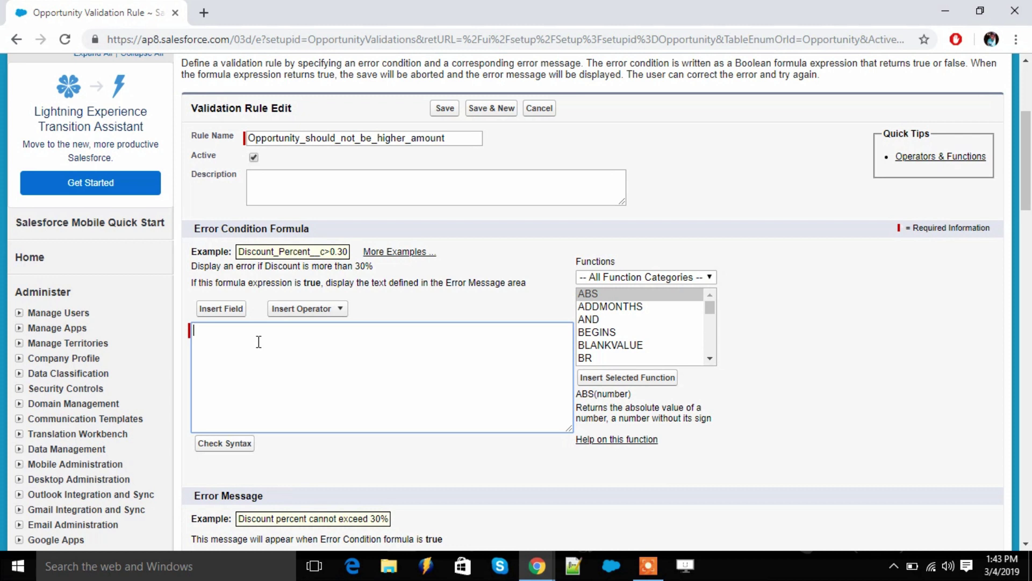
pyautogui.click(238, 328)
pyautogui.click(270, 326)
pyautogui.click(665, 322)
pyautogui.press('o')
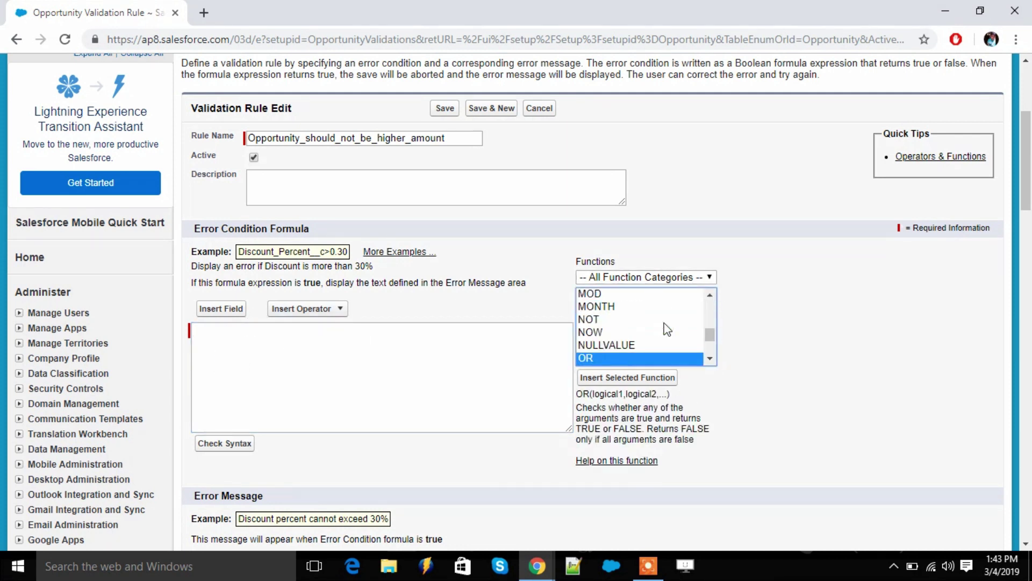
pyautogui.click(646, 378)
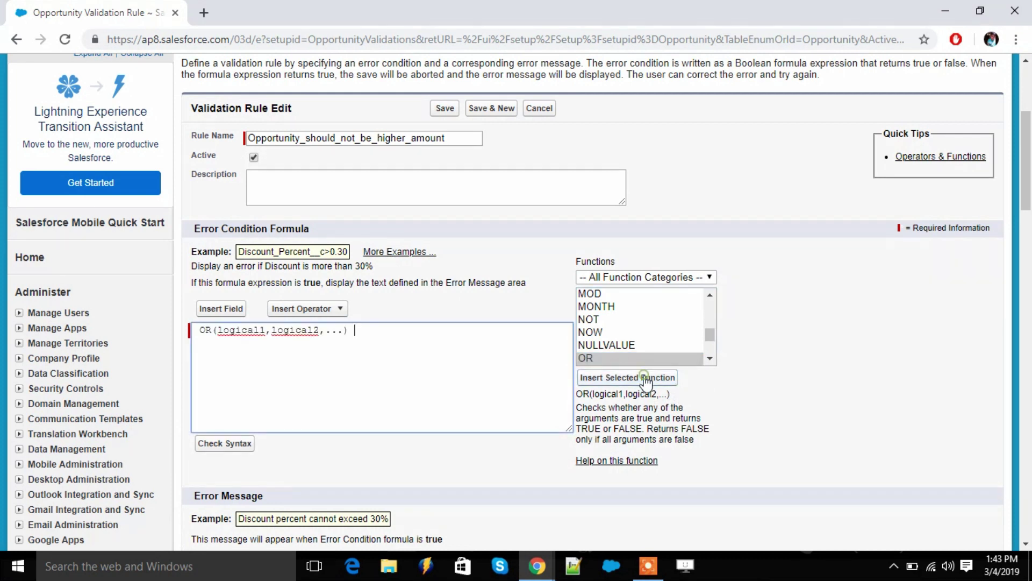
pyautogui.moveTo(343, 330); pyautogui.dragTo(219, 337)
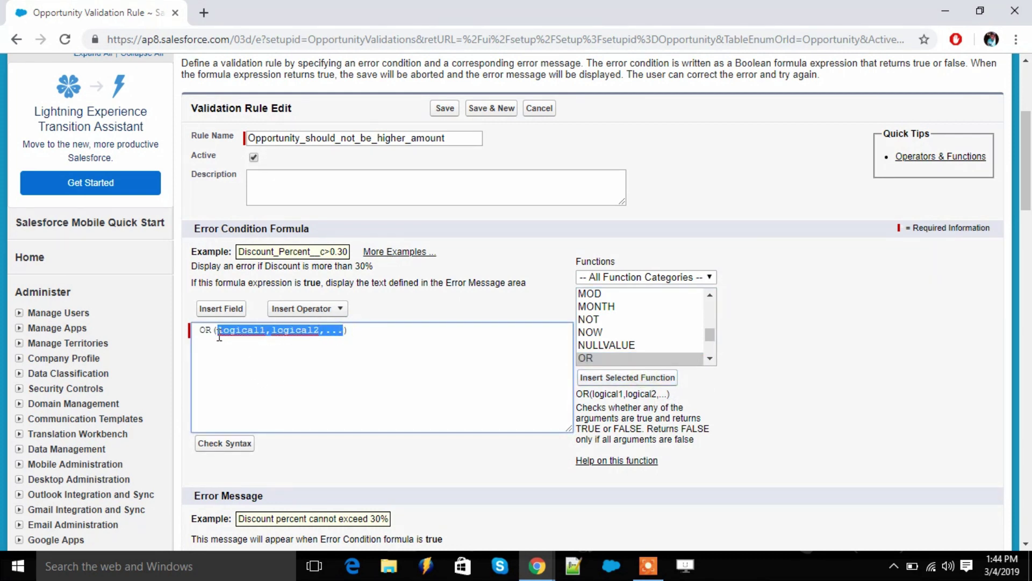
pyautogui.press('BackSpace')
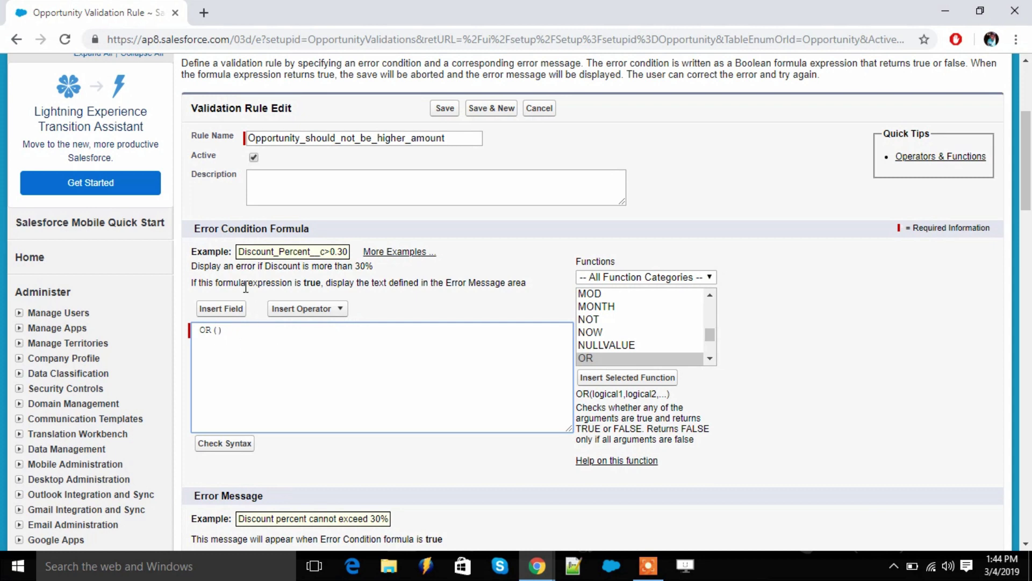
# Insert the Opportunity Amount field inside OR with the condition <0, and break the line after OR.
pyautogui.click(221, 309)
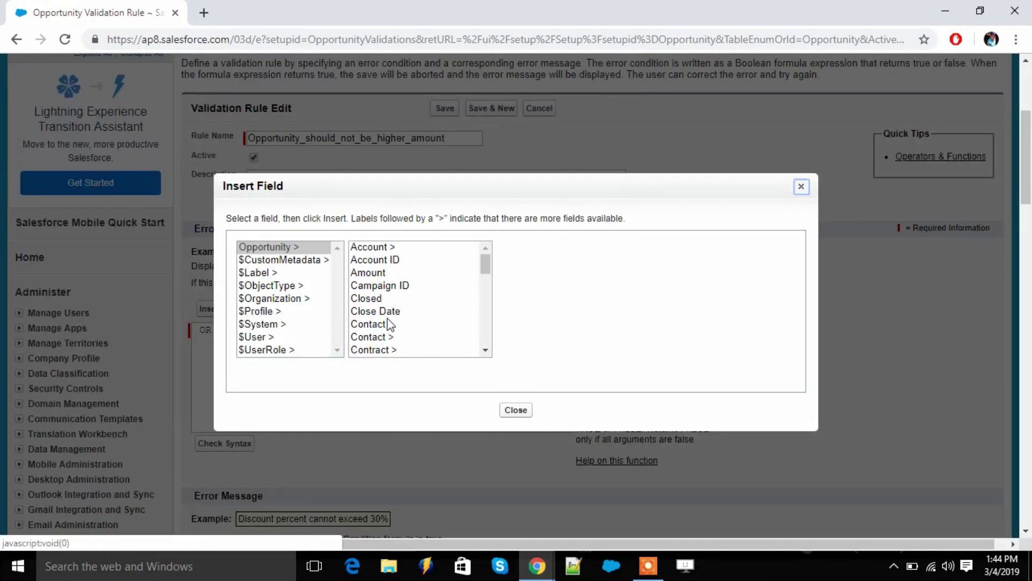
pyautogui.click(376, 273)
pyautogui.click(539, 329)
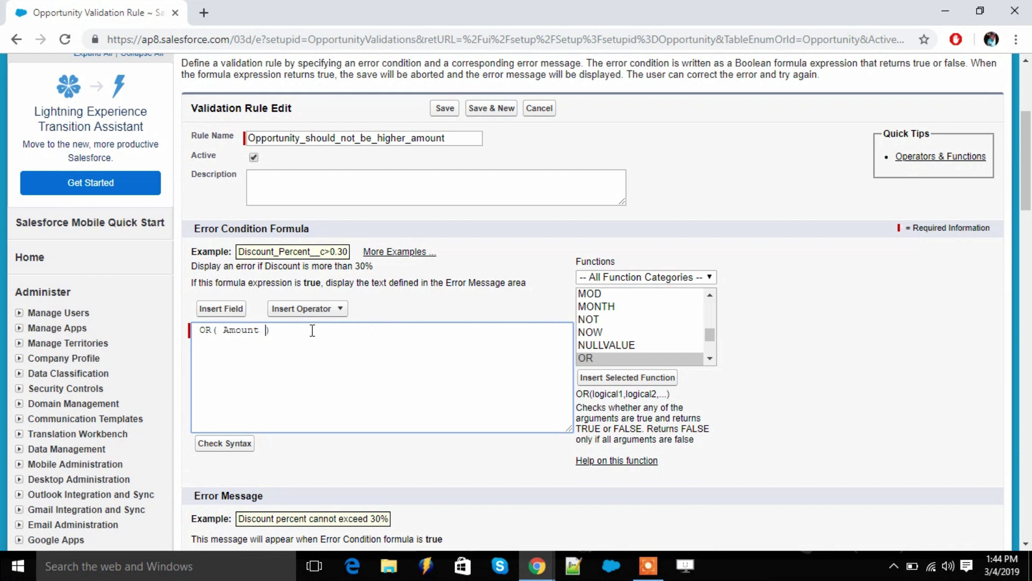
pyautogui.write('<0')
pyautogui.click(210, 330)
pyautogui.press('Return')
# Add a second OR condition, Amount >10000, after the first one using the inserted Amount field, and check the formula's syntax.
pyautogui.click(256, 342)
pyautogui.write(',')
pyautogui.click(238, 312)
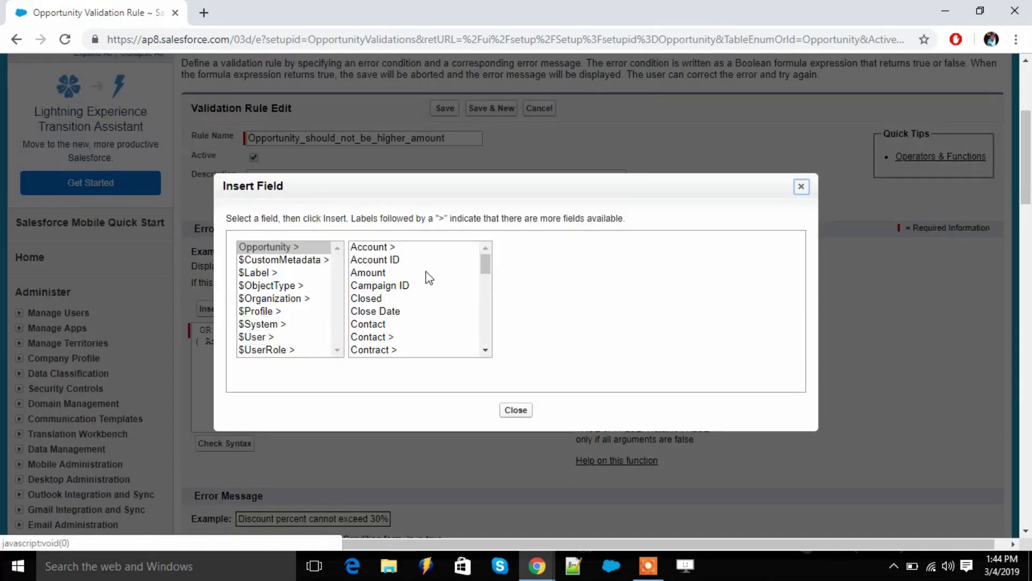
pyautogui.click(401, 273)
pyautogui.click(540, 328)
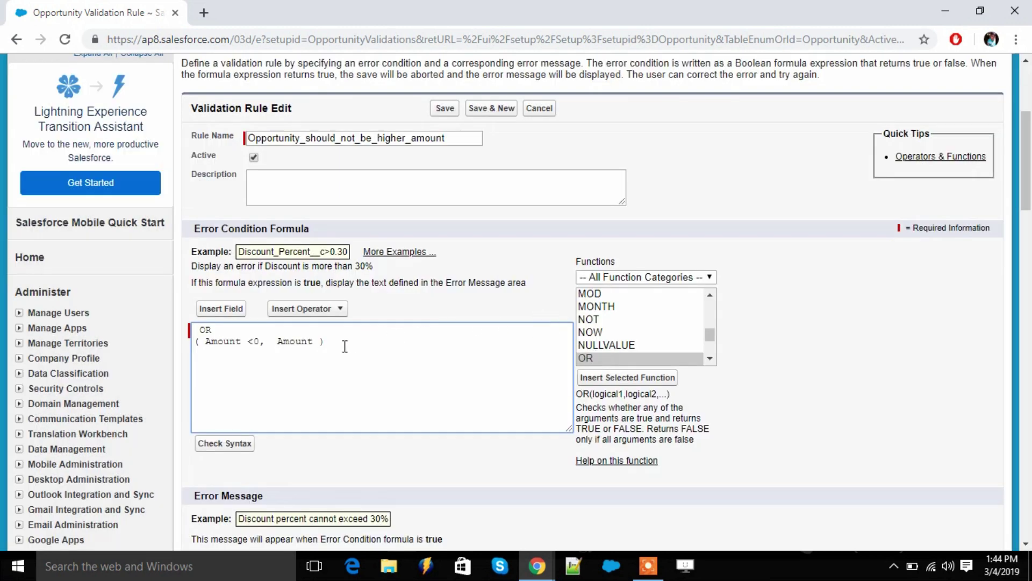
pyautogui.write('>10000')
pyautogui.click(237, 445)
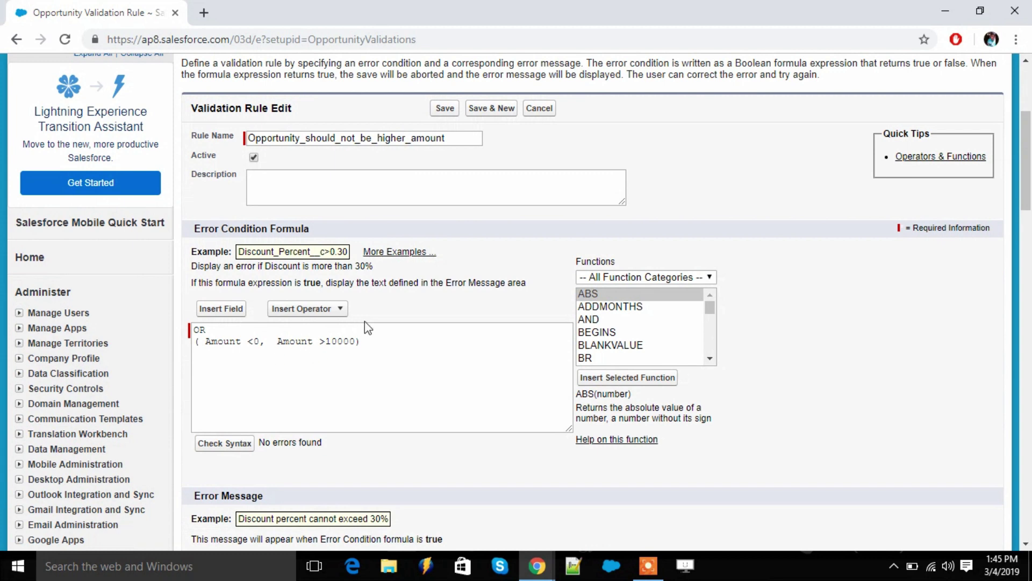
# Enter "Amount should not be more than $10,000" as the validation rule's error message.
pyautogui.scroll(-7, 450, 315)
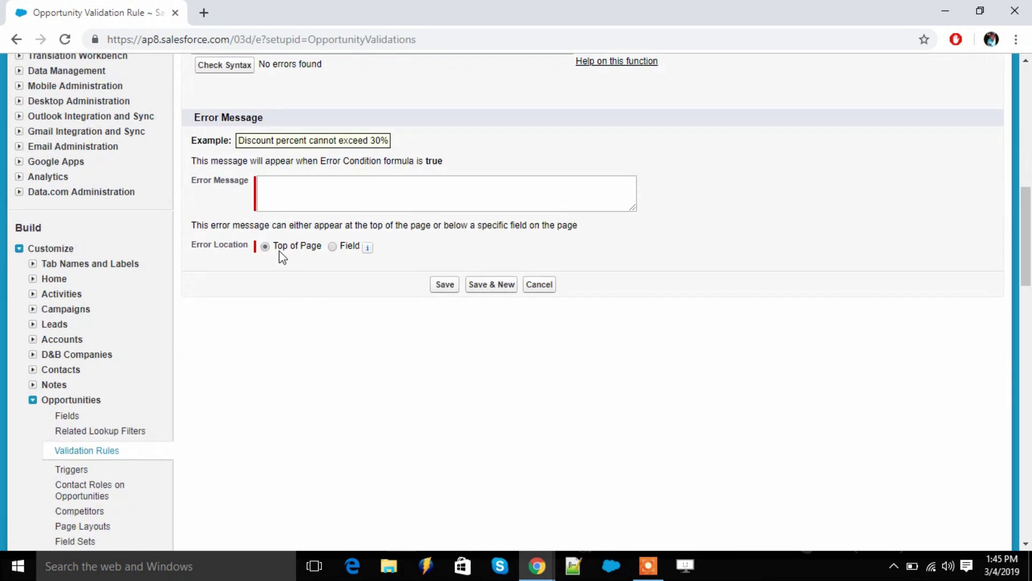
pyautogui.click(325, 194)
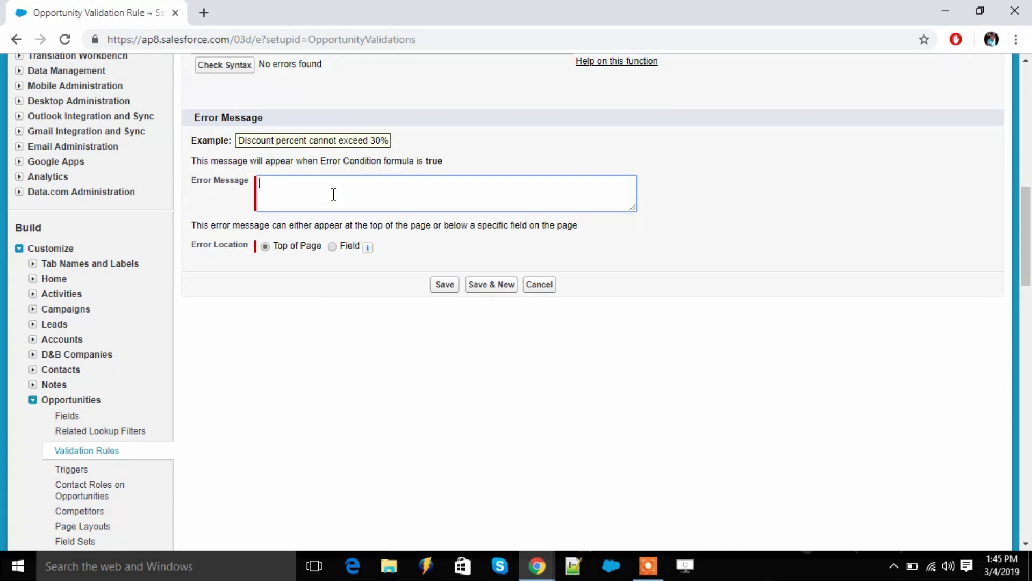
pyautogui.write('Amount should not be more than 10')
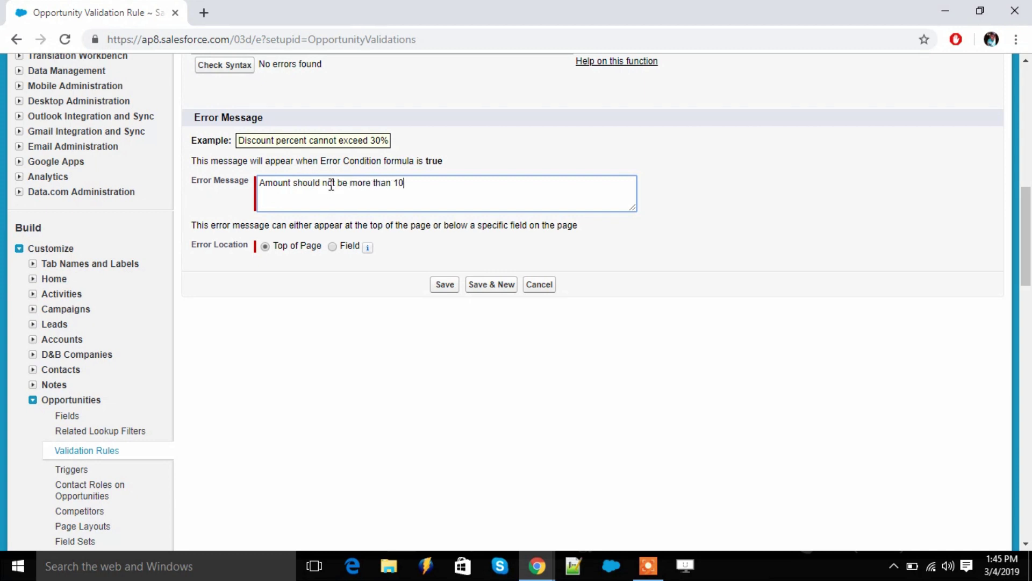
pyautogui.write(',000')
pyautogui.press('Left')
pyautogui.write('$')
pyautogui.rightClick(329, 183)
pyautogui.click(194, 254)
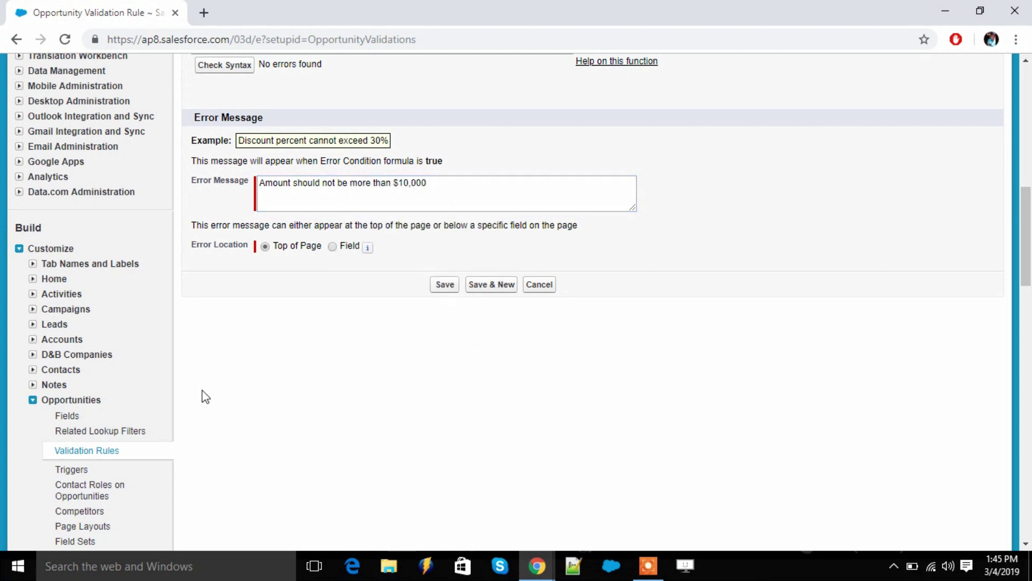
# Set the error location to the Amount field and save the opportunity validation rule.
pyautogui.click(332, 247)
pyautogui.click(459, 249)
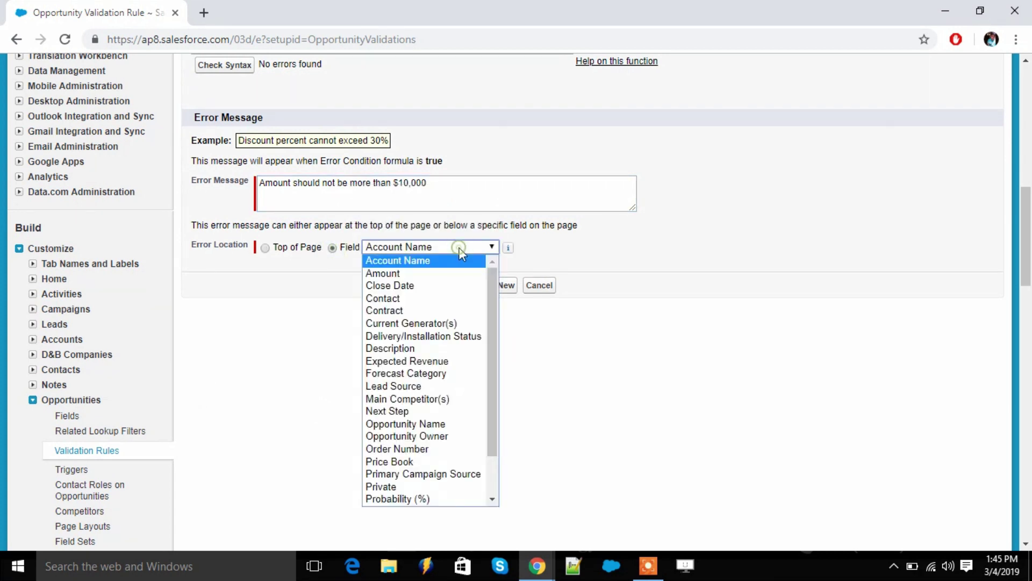
pyautogui.click(432, 272)
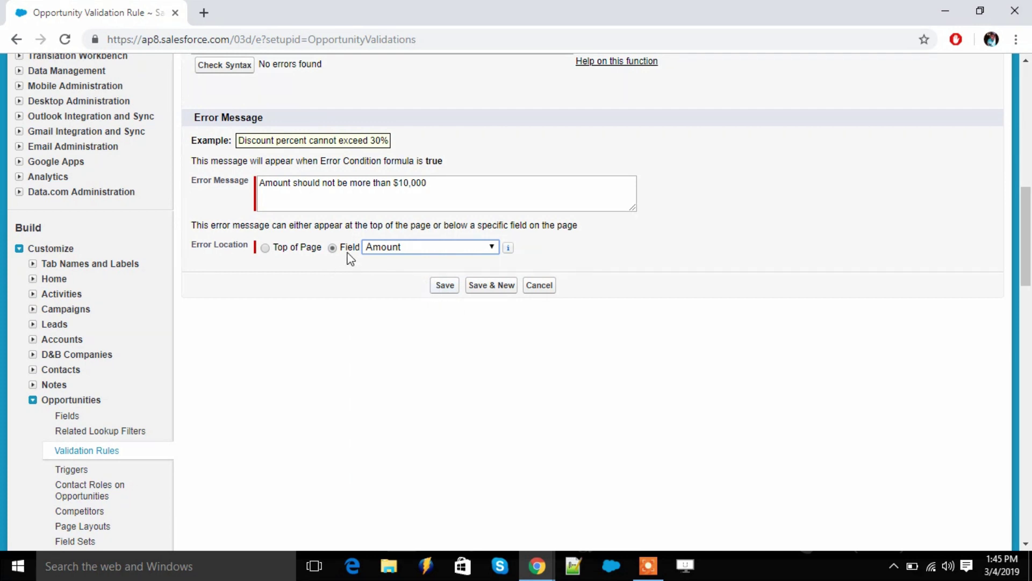
pyautogui.click(451, 285)
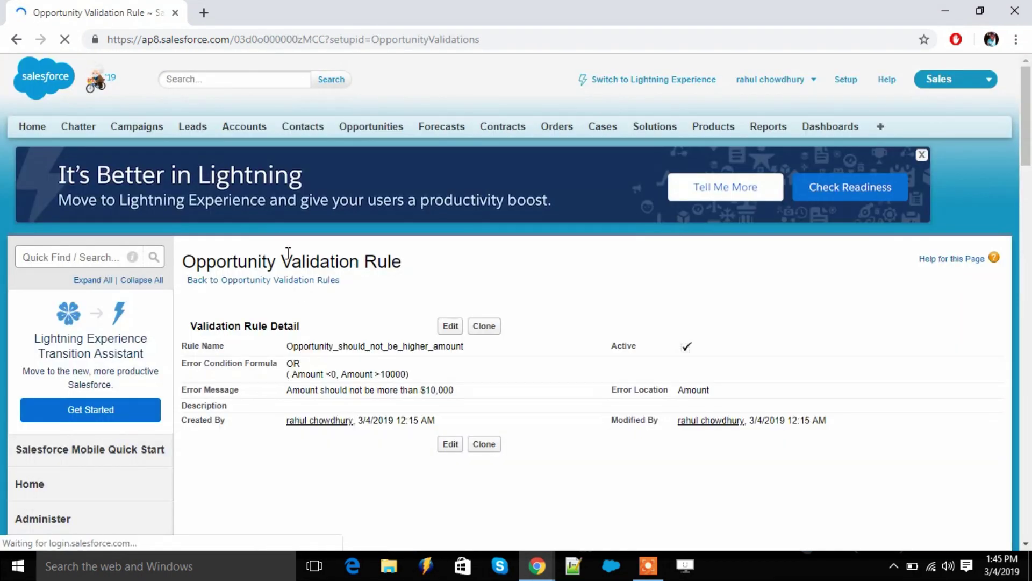
# Duplicate the browser tab of the saved rule and start a new opportunity in the copy.
pyautogui.rightClick(114, 12)
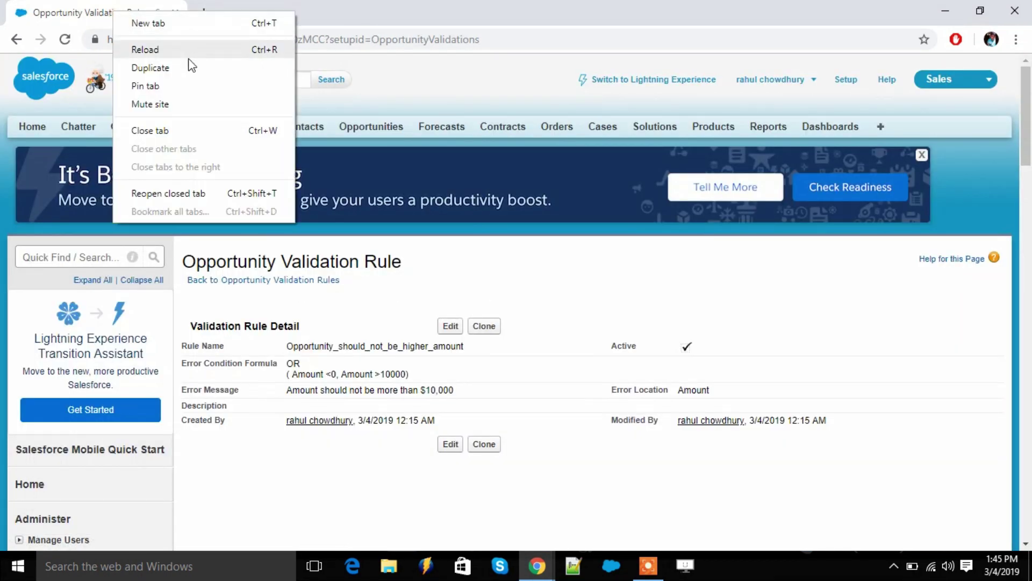
pyautogui.click(191, 68)
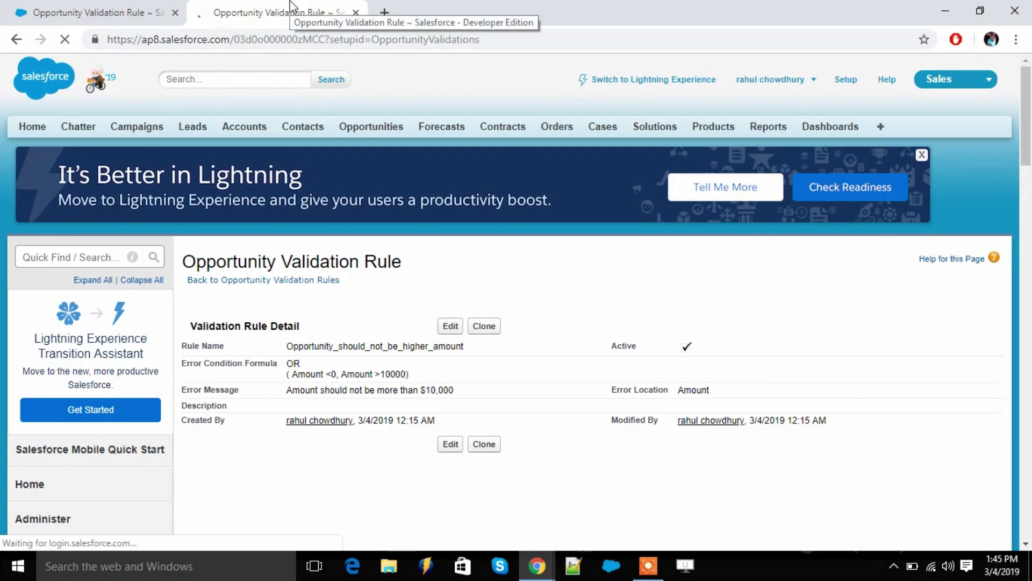
pyautogui.click(381, 133)
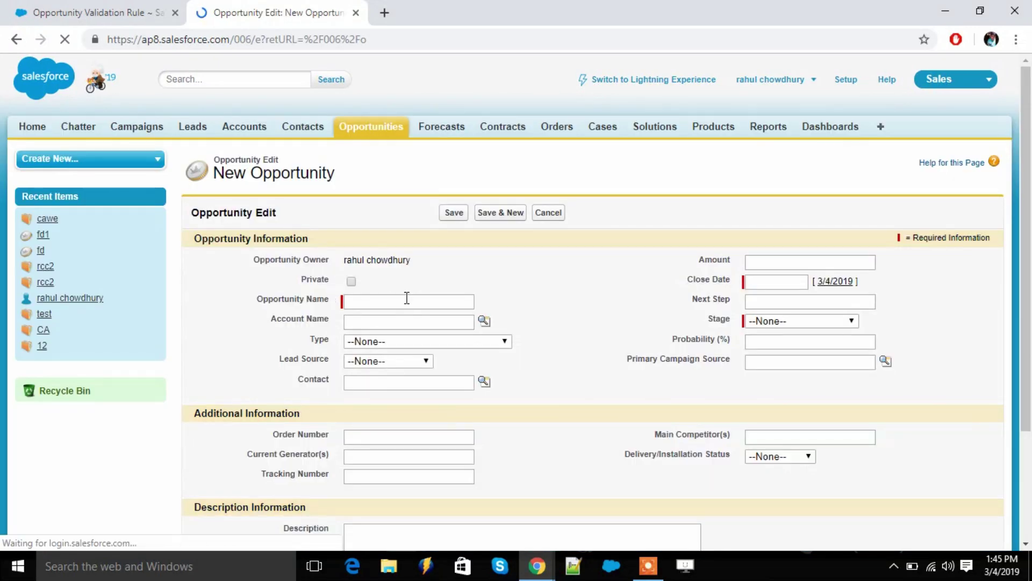
# Name the new opportunity "test", with close date 3/4/2019 and stage Prospecting.
pyautogui.click(407, 298)
pyautogui.write('test')
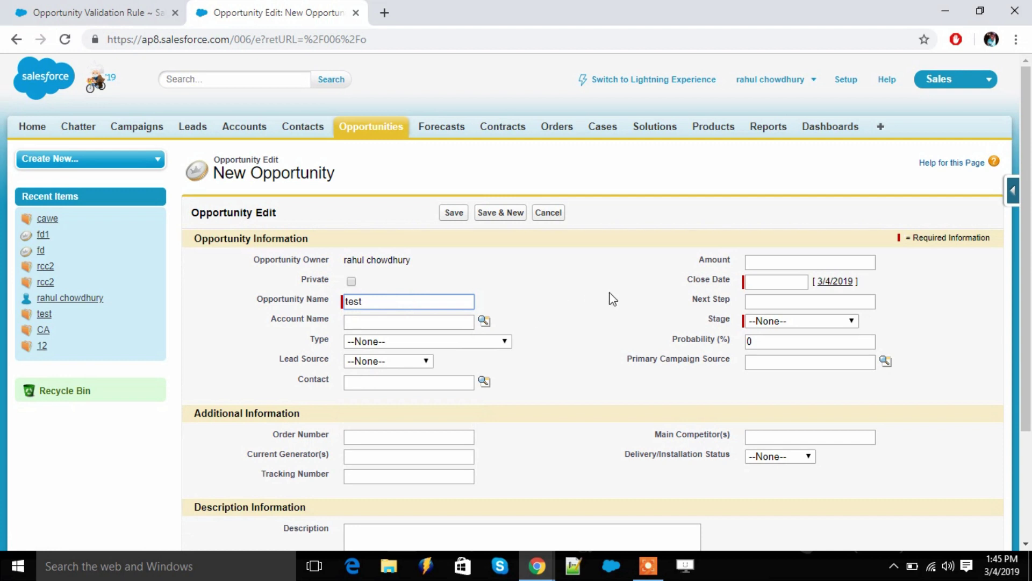
pyautogui.click(836, 282)
pyautogui.click(815, 323)
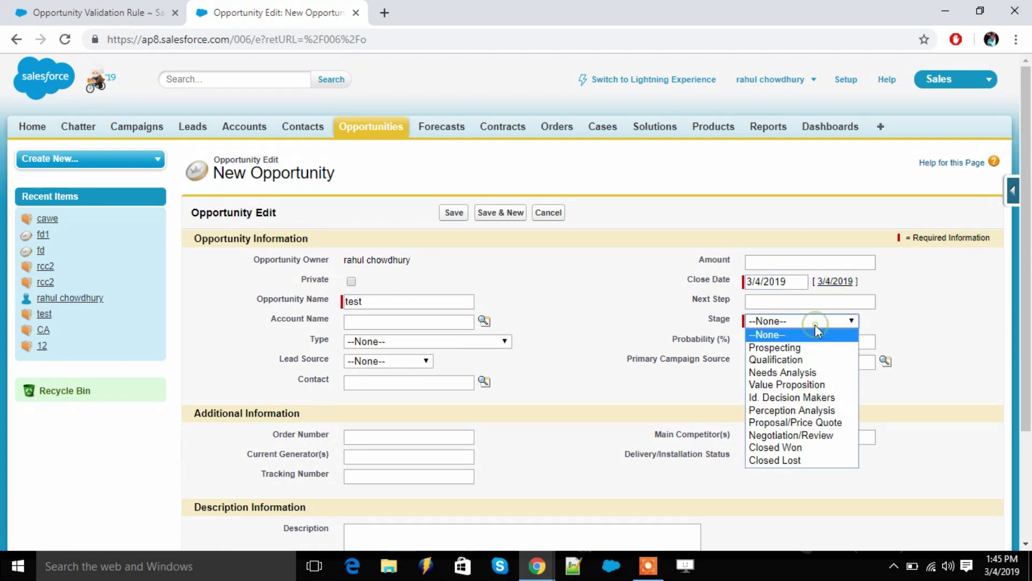
pyautogui.click(815, 347)
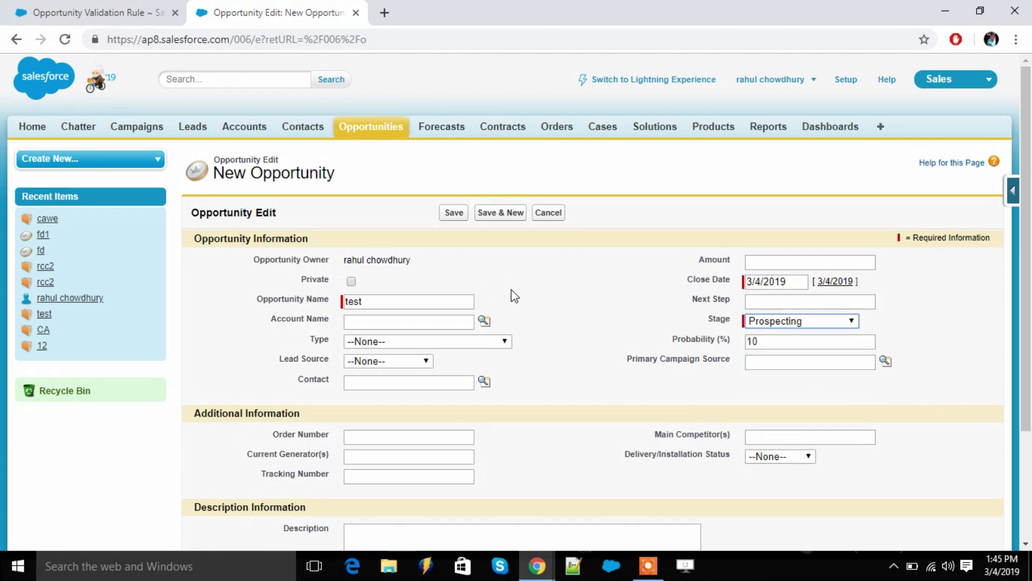
# Try to save the opportunity with an Amount of 787878787 to test the validation rule.
pyautogui.click(792, 258)
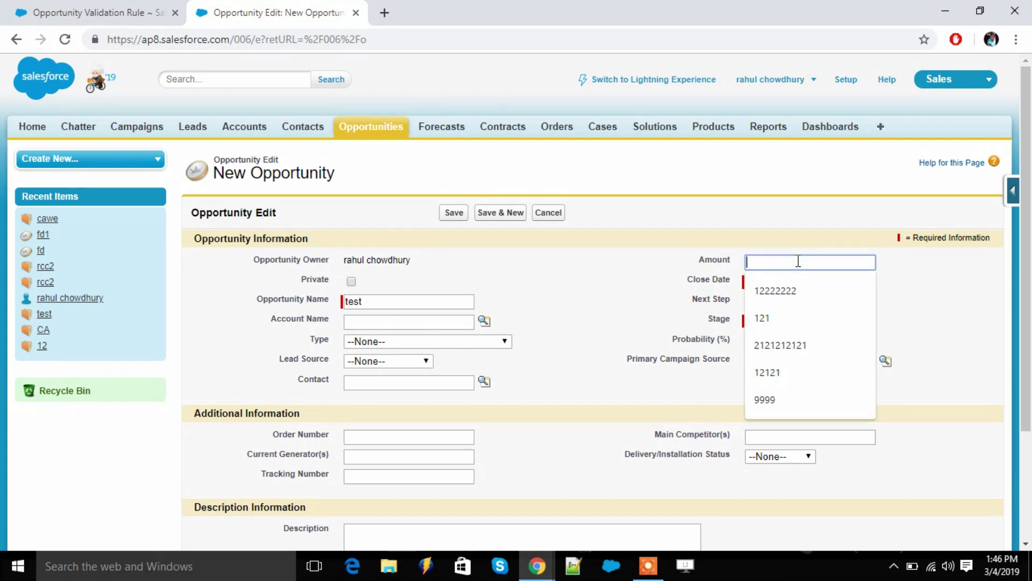
pyautogui.write('787878787')
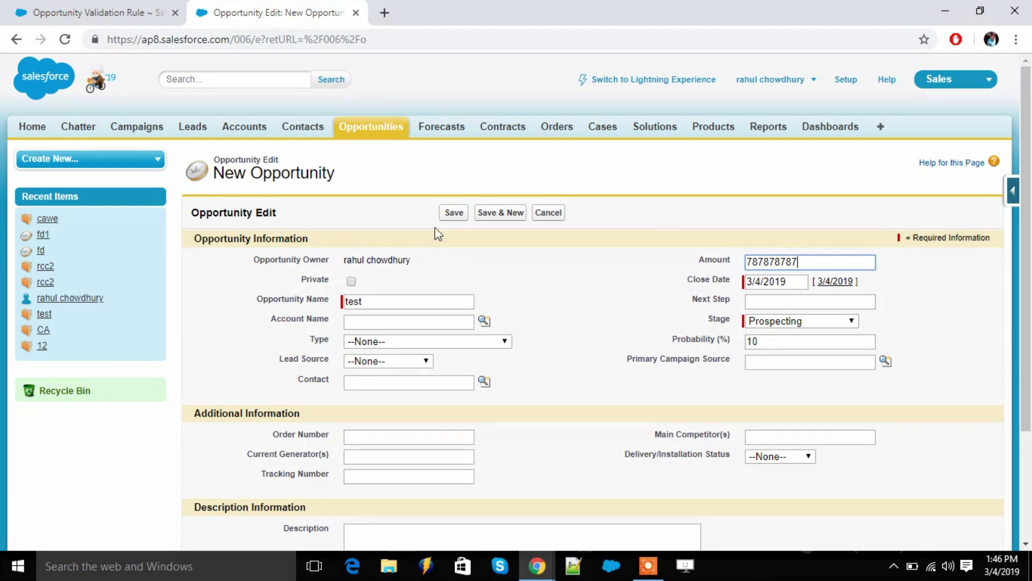
pyautogui.click(451, 214)
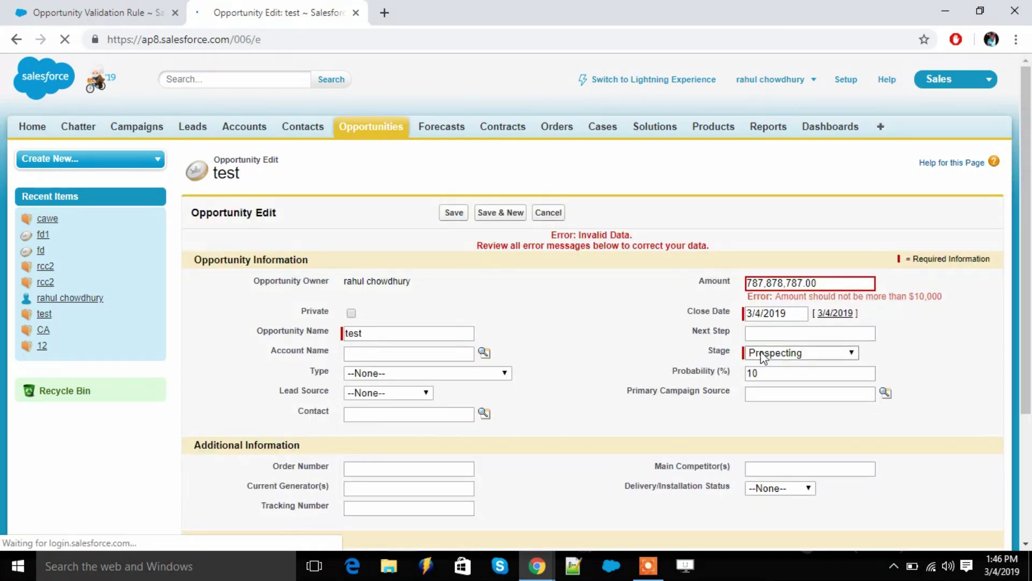
# Try to save the opportunity with its Amount set to 10001, just above the rule's limit.
pyautogui.doubleClick(826, 281)
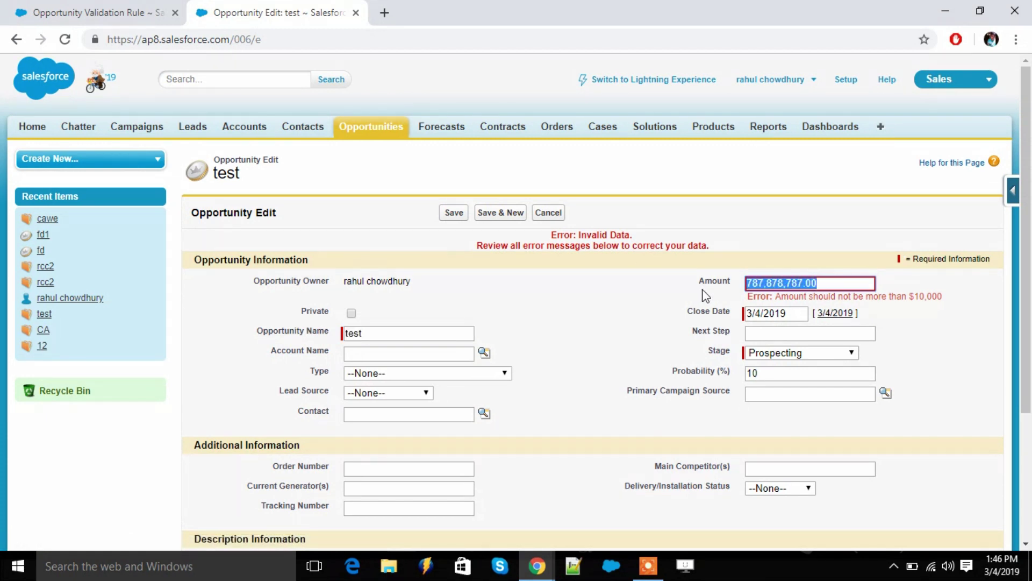
pyautogui.write('10')
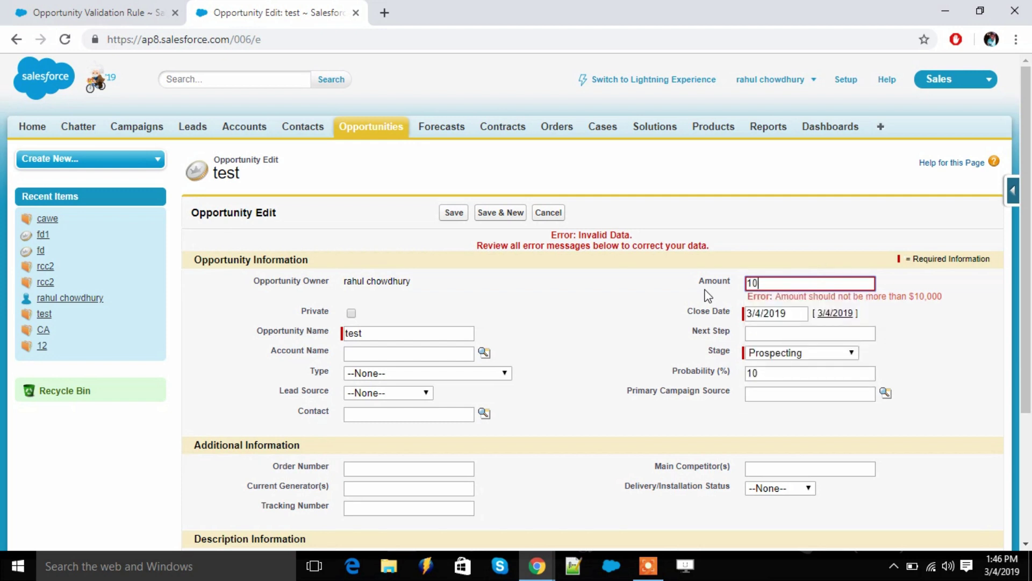
pyautogui.write('001')
pyautogui.click(452, 213)
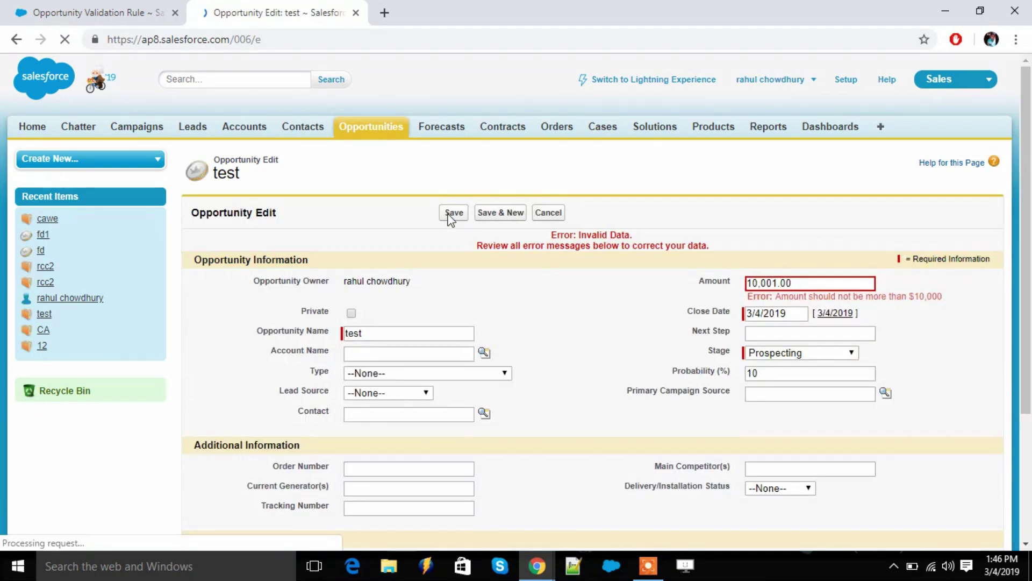
# Set the opportunity's Amount to 9999 and save the record.
pyautogui.moveTo(806, 285); pyautogui.dragTo(723, 310)
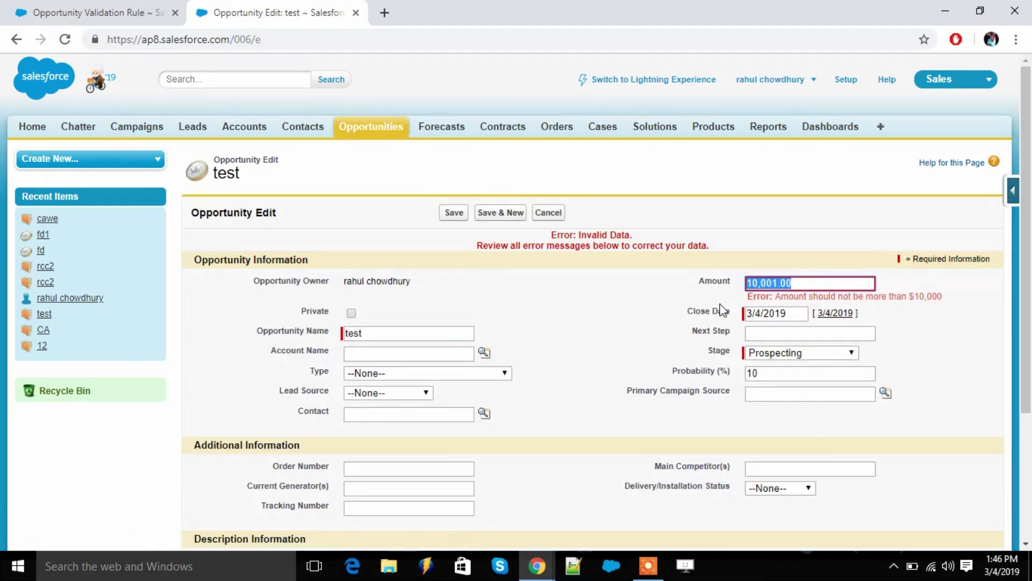
pyautogui.write('100')
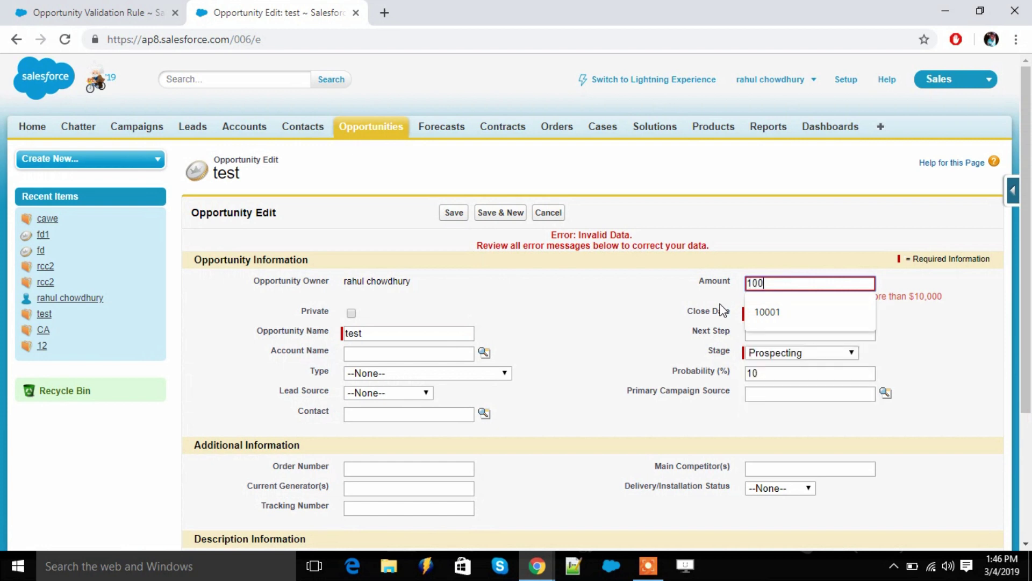
pyautogui.press('BackSpace')
pyautogui.press('BackSpace')
pyautogui.press('BackSpace')
pyautogui.write('9999')
pyautogui.click(446, 214)
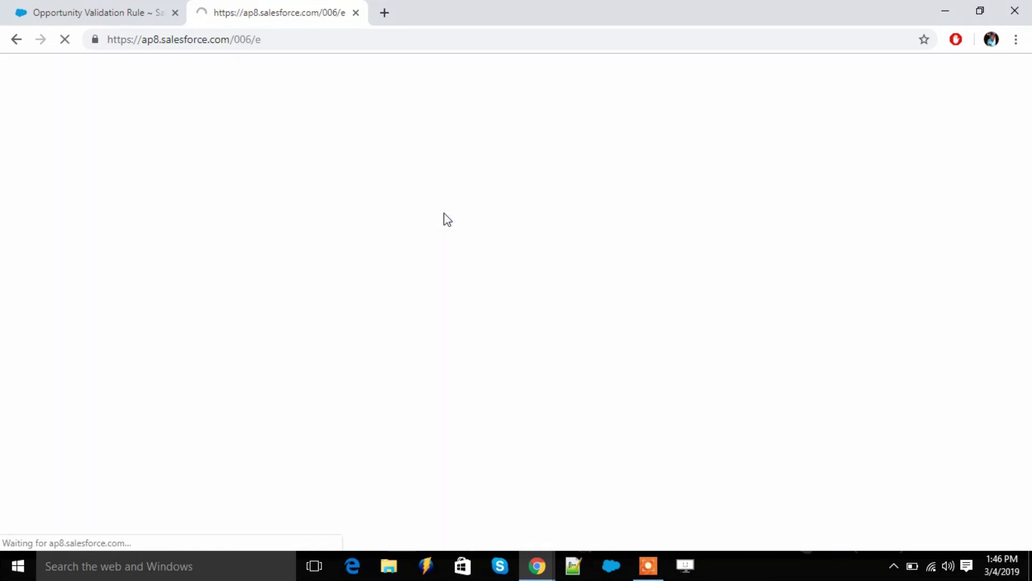
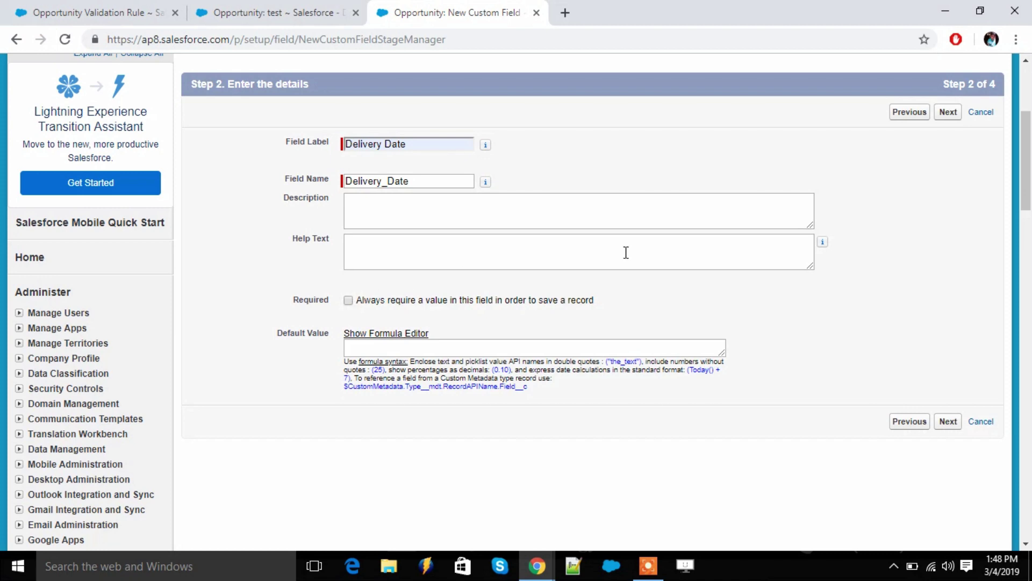
# Make the Delivery Date custom field visible to all profiles, keep it on all four opportunity page layouts and save it.
pyautogui.scroll(-1, 621, 269)
pyautogui.click(948, 354)
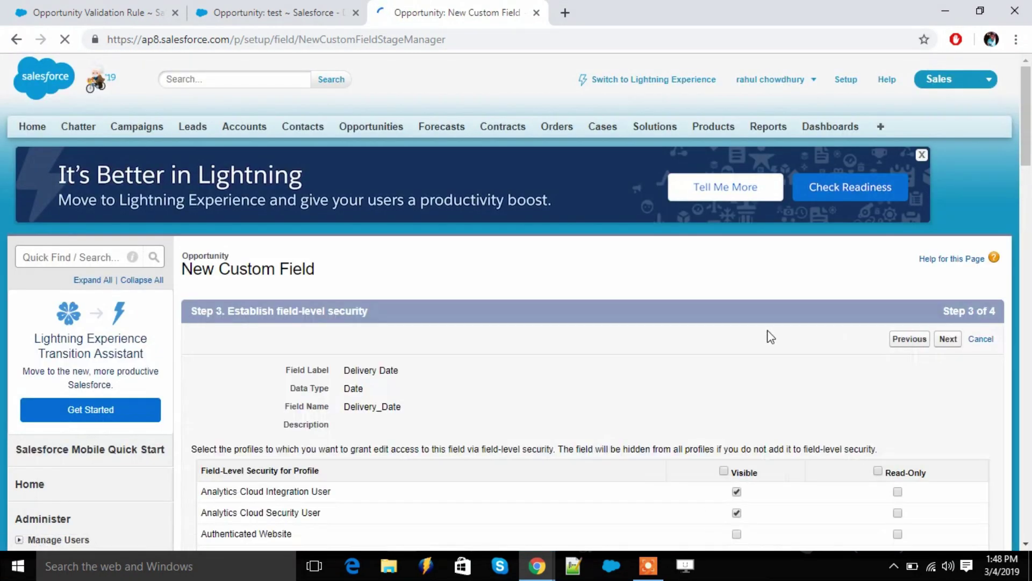
pyautogui.scroll(-2, 757, 331)
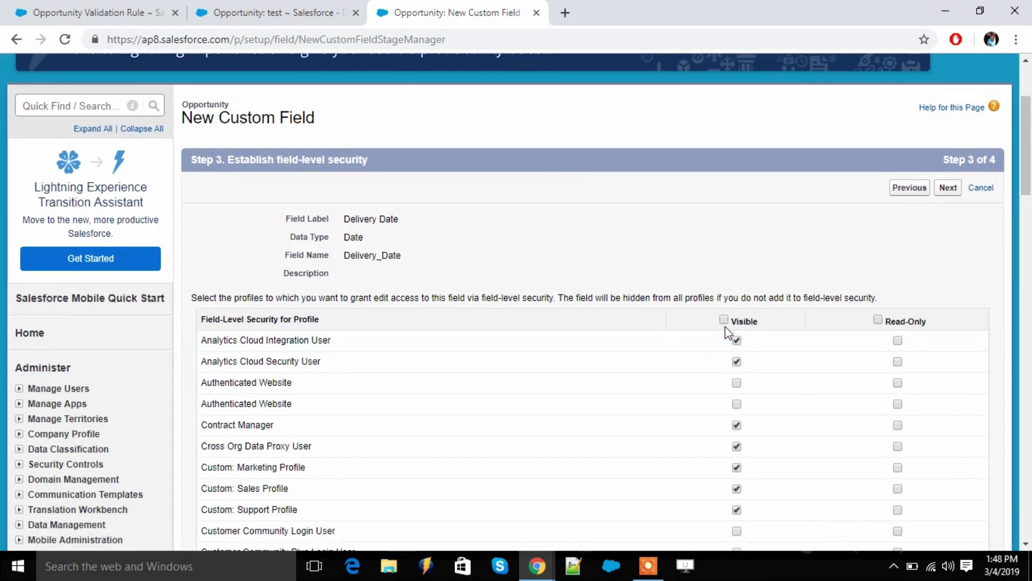
pyautogui.click(723, 319)
pyautogui.click(949, 189)
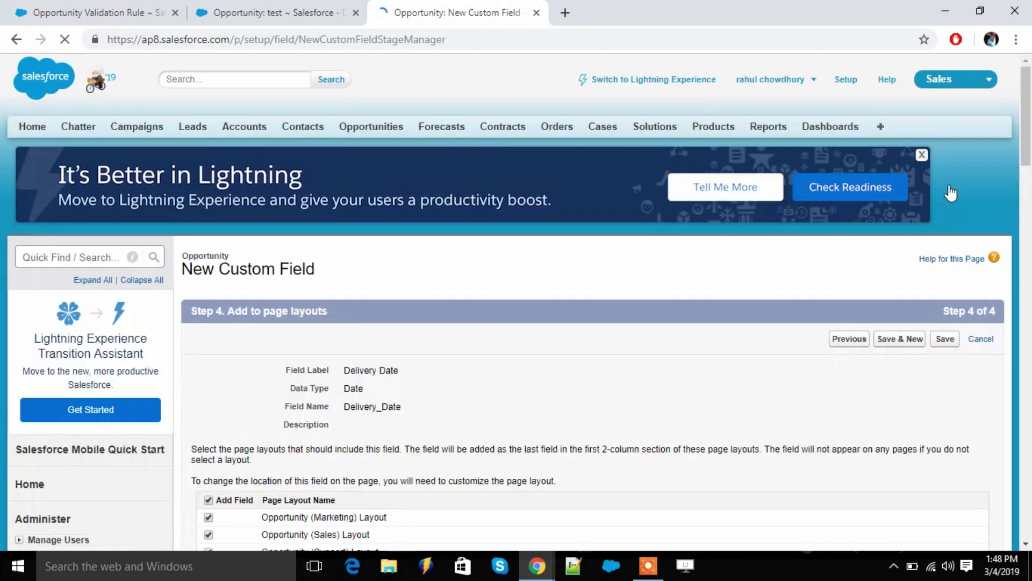
pyautogui.scroll(-2, 568, 390)
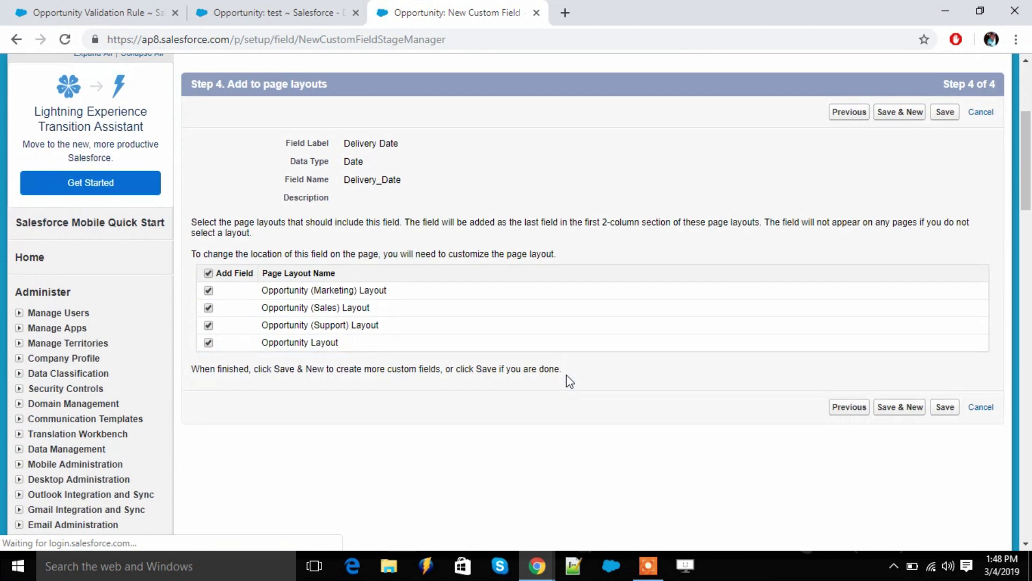
pyautogui.click(947, 410)
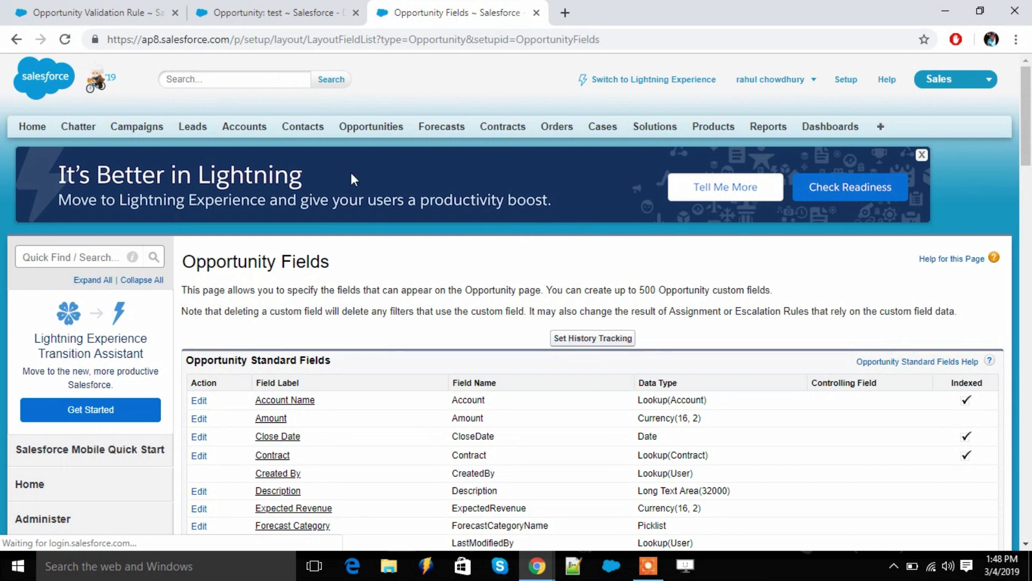
# Open the test opportunity and locate the Delivery Date field in its details.
pyautogui.click(376, 129)
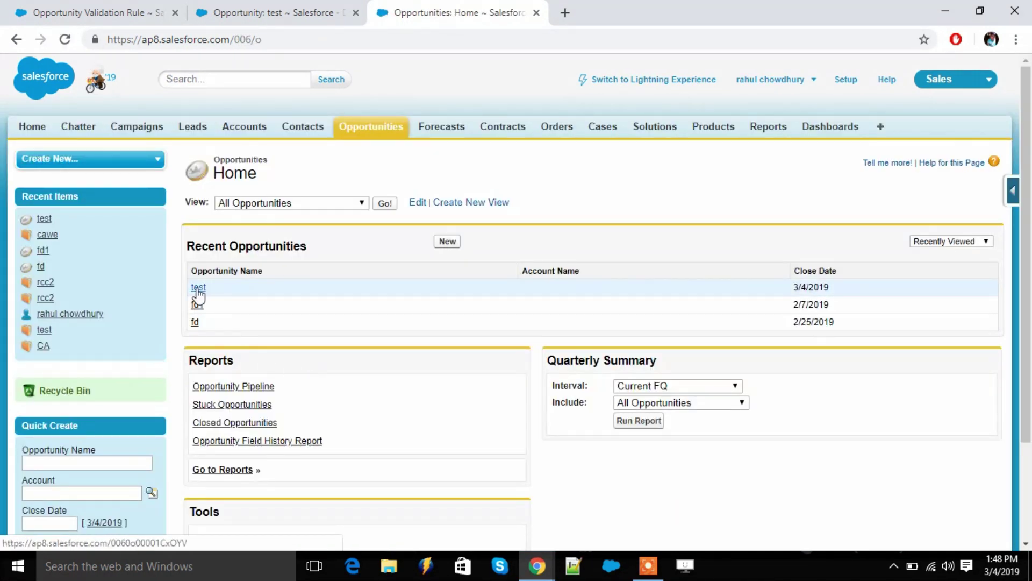
pyautogui.click(198, 289)
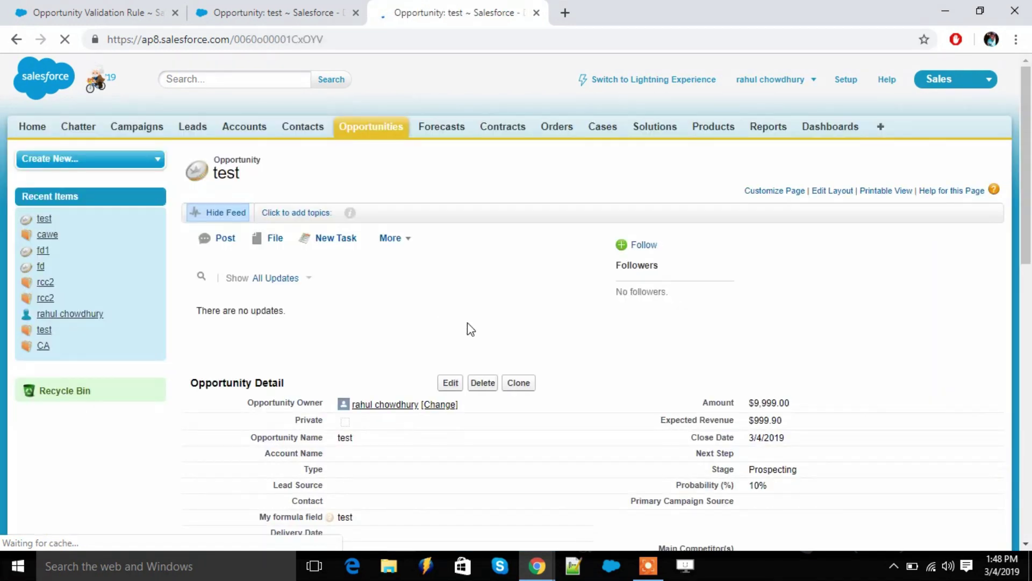
pyautogui.scroll(-4, 470, 329)
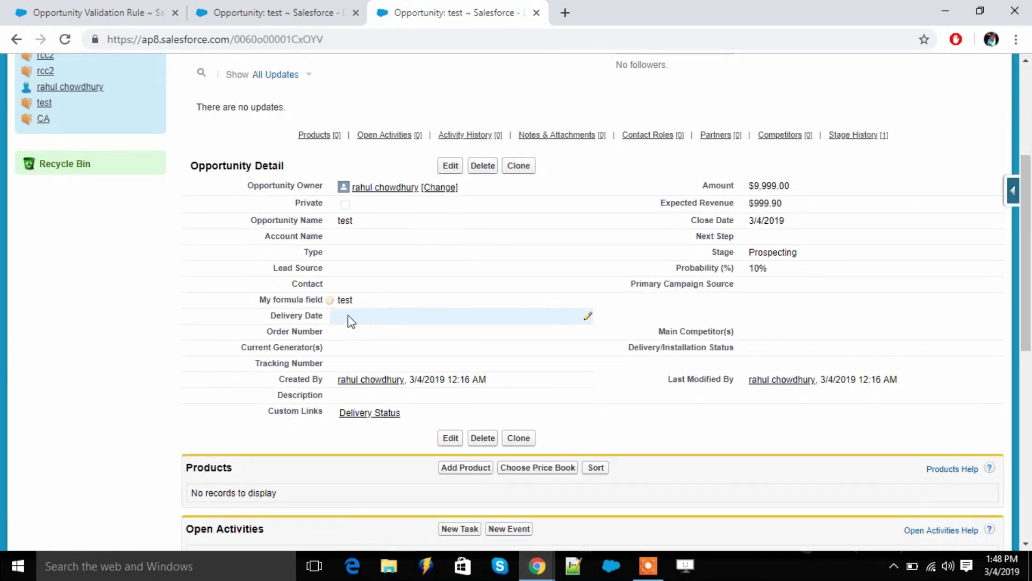
pyautogui.moveTo(263, 316); pyautogui.dragTo(326, 327)
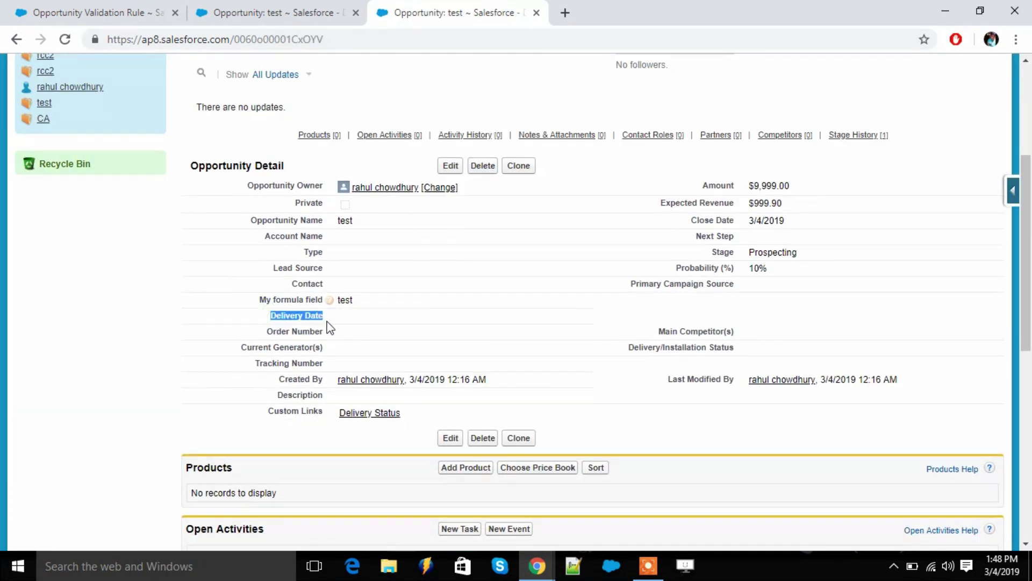
# Search the setup for "validation" and open the Opportunities validation rules in a separate browser tab.
pyautogui.scroll(3, 414, 242)
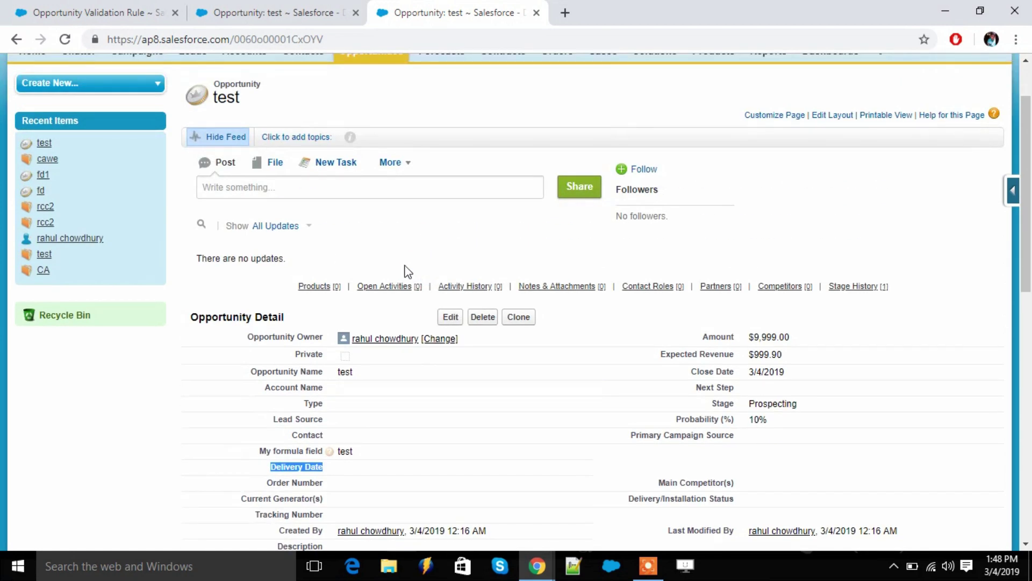
pyautogui.scroll(2, 504, 104)
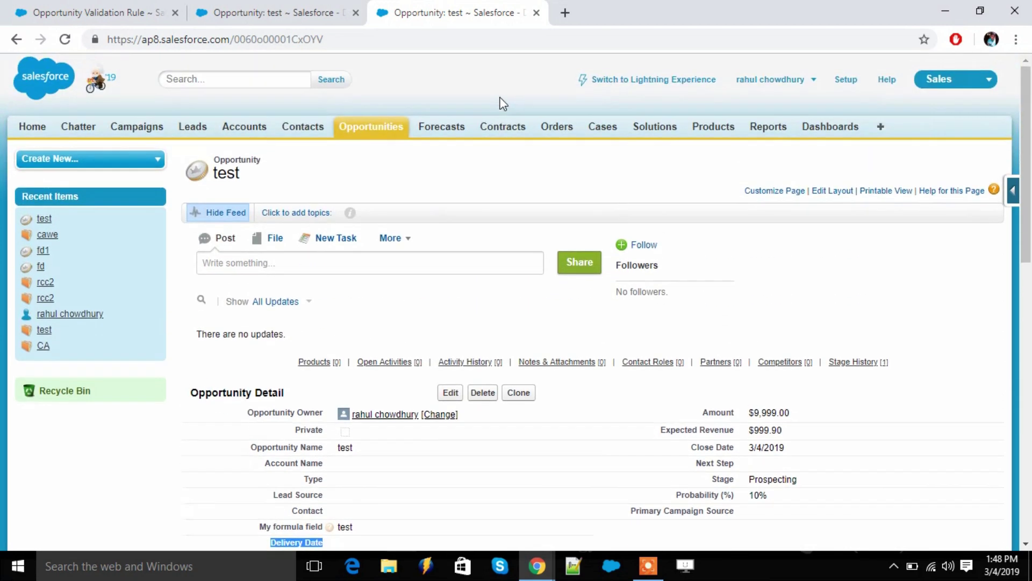
pyautogui.click(847, 80)
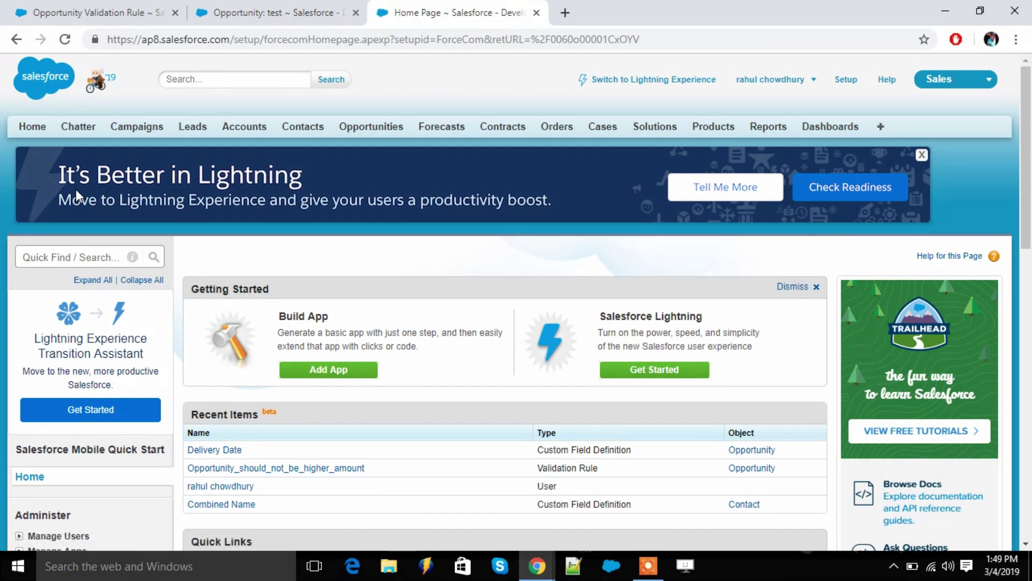
pyautogui.click(89, 254)
pyautogui.write('valida')
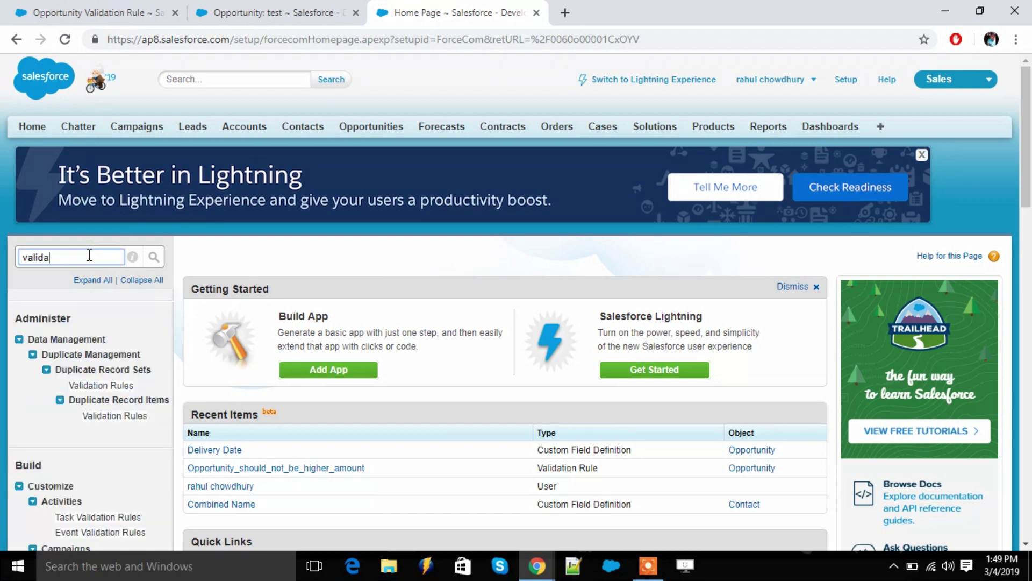
pyautogui.write('tion')
pyautogui.scroll(-5, 72, 280)
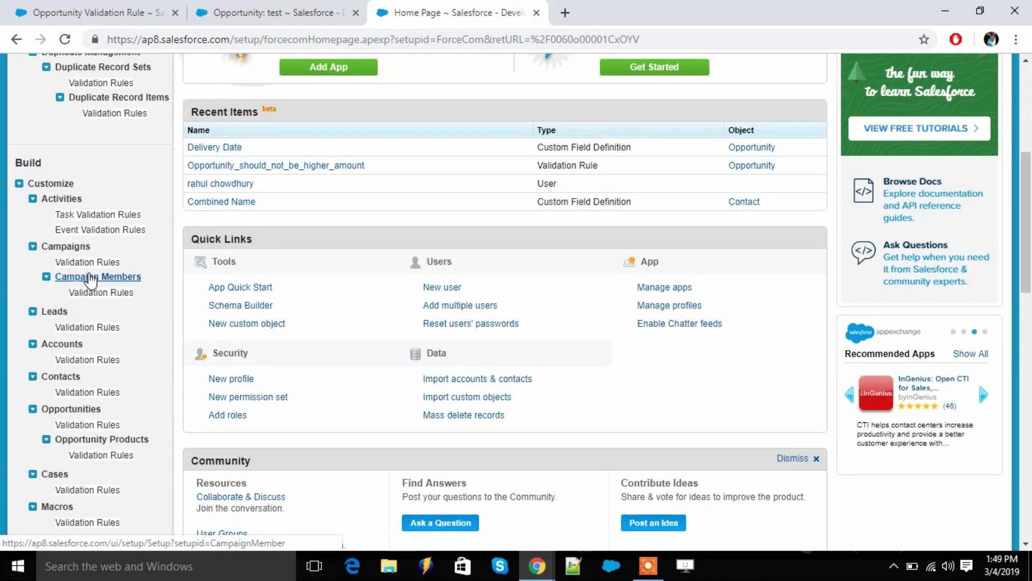
pyautogui.middleClick(90, 429)
pyautogui.click(595, 10)
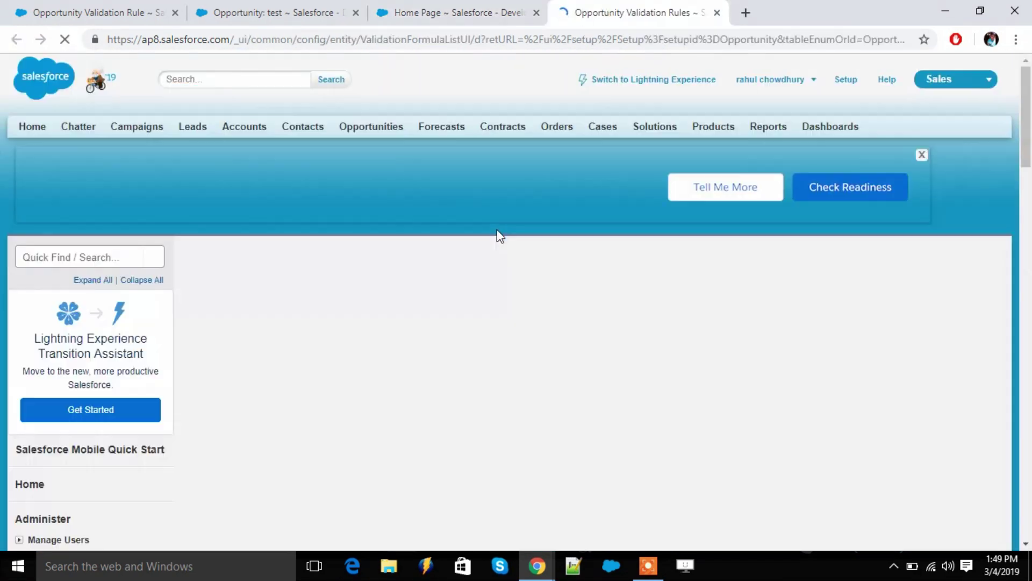
# Start a new opportunity validation rule and enter the rule name "Devlivery date is required when stage is".
pyautogui.scroll(-1, 447, 322)
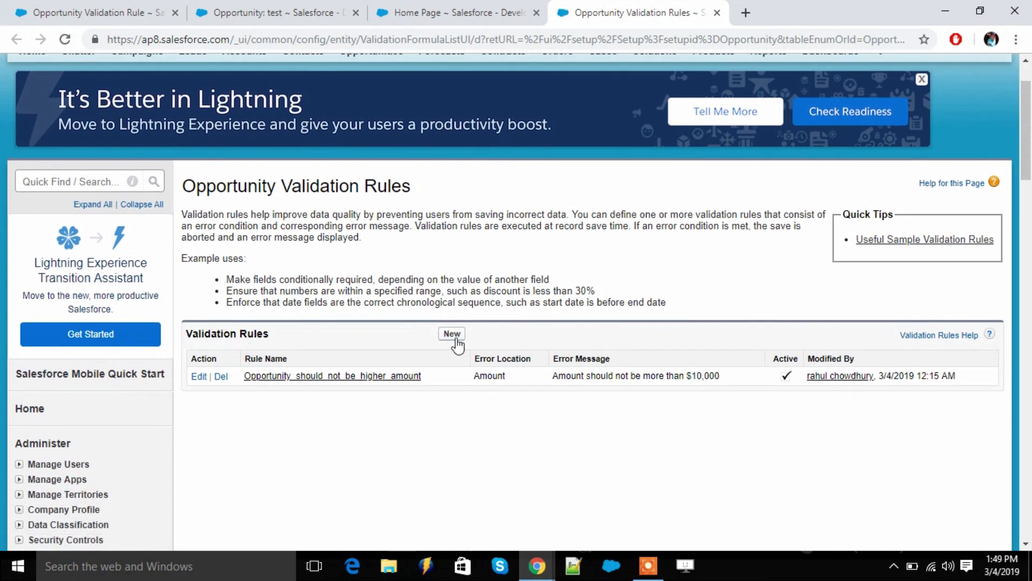
pyautogui.click(450, 334)
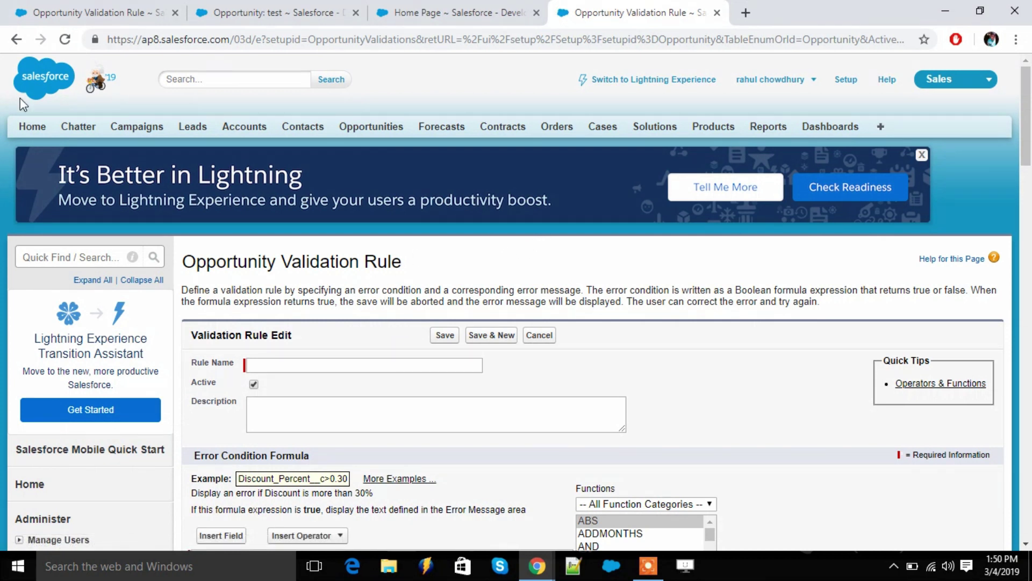
pyautogui.click(362, 368)
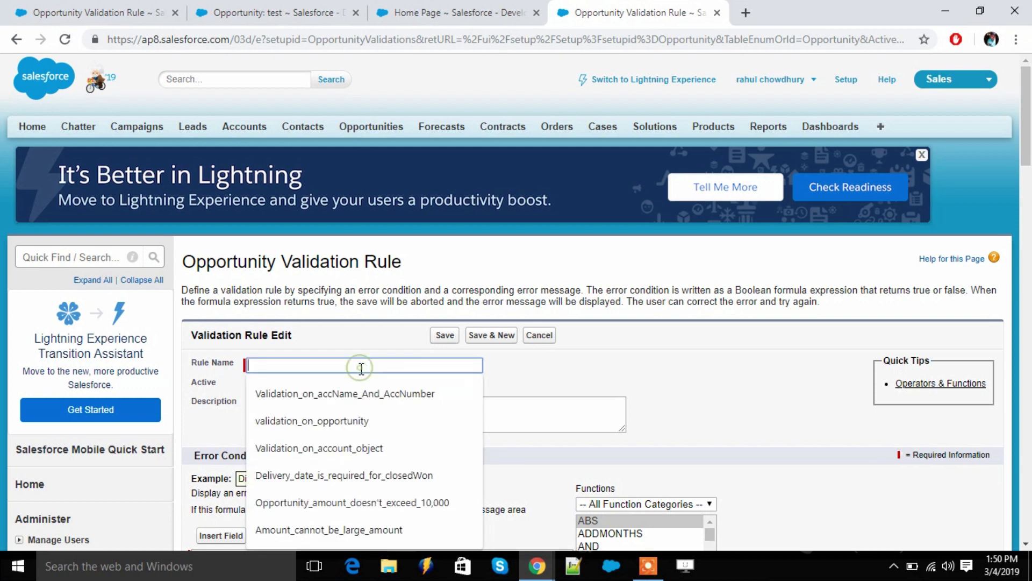
pyautogui.write('Devli')
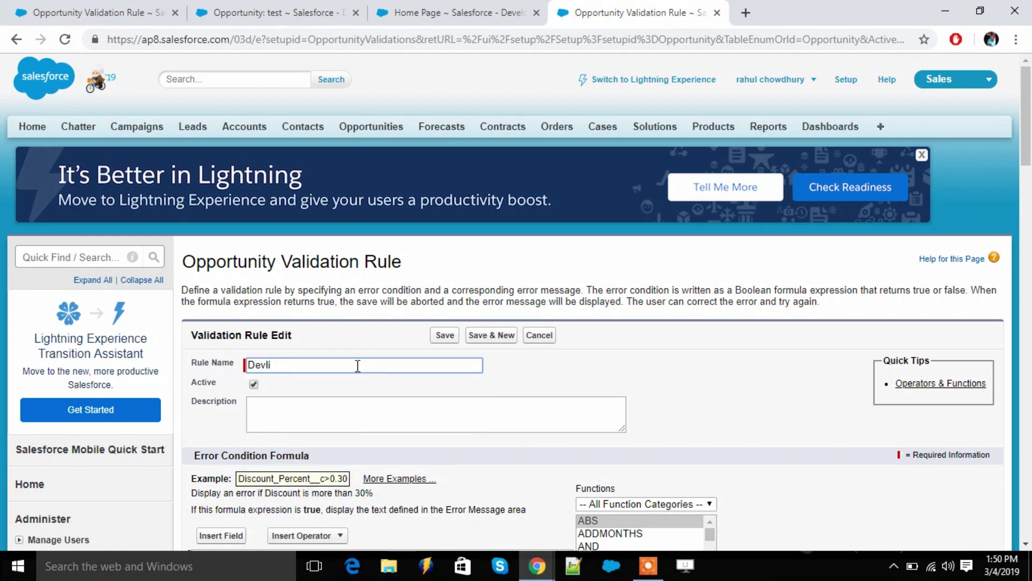
pyautogui.press('BackSpace')
pyautogui.write('l')
pyautogui.press('BackSpace')
pyautogui.write('ivery date is required when stage is')
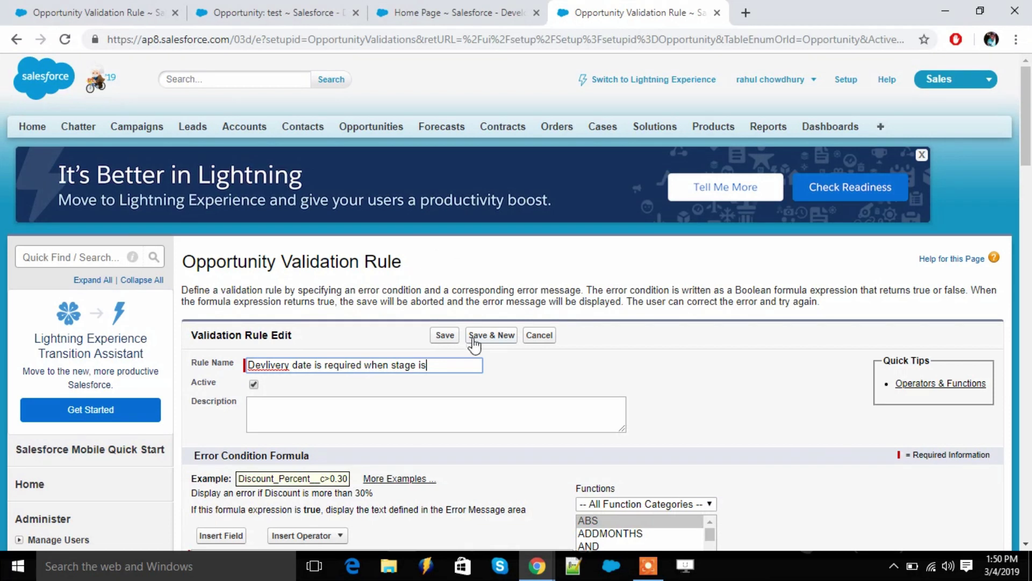
# Replace the end of the rule name so that it reads "Devlivery date is mandatory".
pyautogui.moveTo(440, 365); pyautogui.dragTo(330, 377)
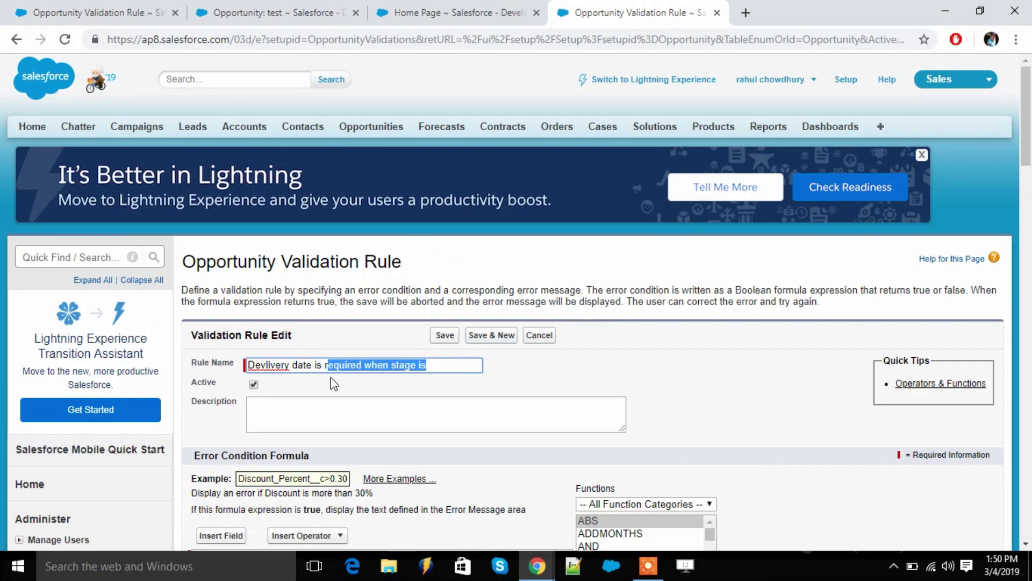
pyautogui.click(441, 366)
pyautogui.press('BackSpace')
pyautogui.press('BackSpace')
pyautogui.press('BackSpace')
pyautogui.press('BackSpace')
pyautogui.press('BackSpace')
pyautogui.press('BackSpace')
pyautogui.press('BackSpace')
pyautogui.press('BackSpace')
pyautogui.press('BackSpace')
pyautogui.press('BackSpace')
pyautogui.press('BackSpace')
pyautogui.press('BackSpace')
pyautogui.press('BackSpace')
pyautogui.press('BackSpace')
pyautogui.press('BackSpace')
pyautogui.press('BackSpace')
pyautogui.press('BackSpace')
pyautogui.press('BackSpace')
pyautogui.press('BackSpace')
pyautogui.press('BackSpace')
pyautogui.press('BackSpace')
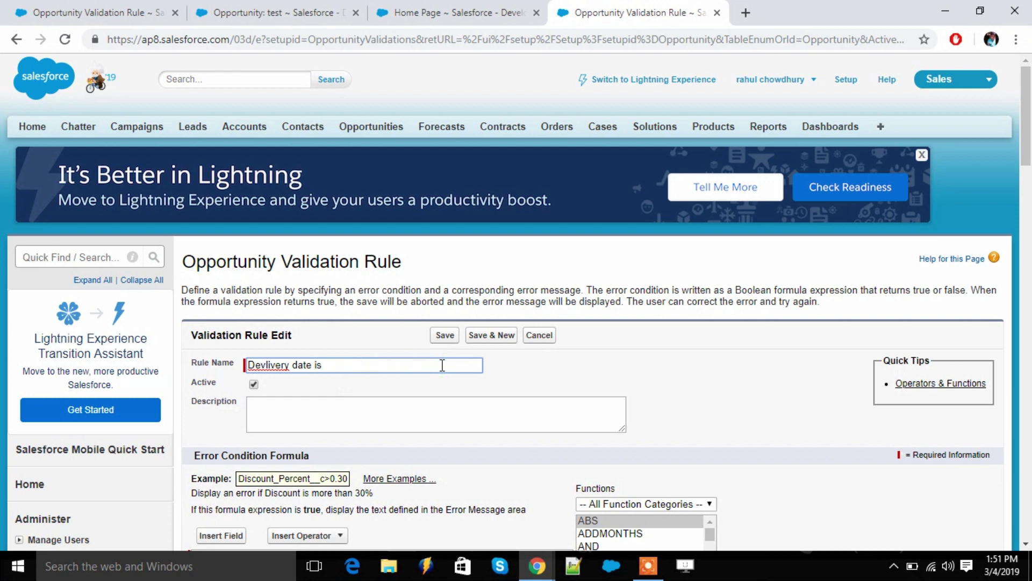
pyautogui.write('mandatory')
# Insert the OR function into the error condition formula and delete the placeholder arguments inside its parentheses.
pyautogui.scroll(-4, 396, 407)
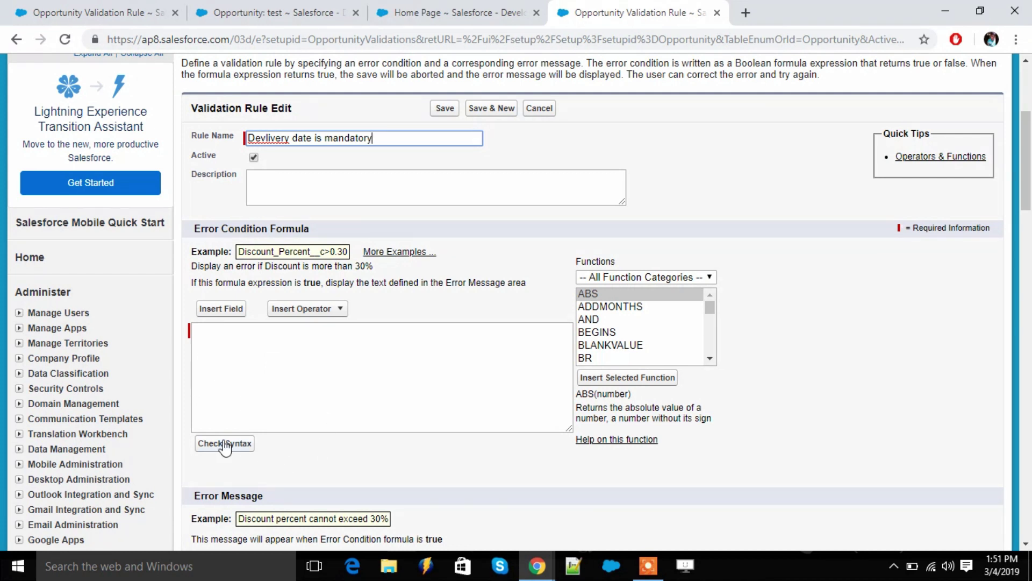
pyautogui.click(280, 333)
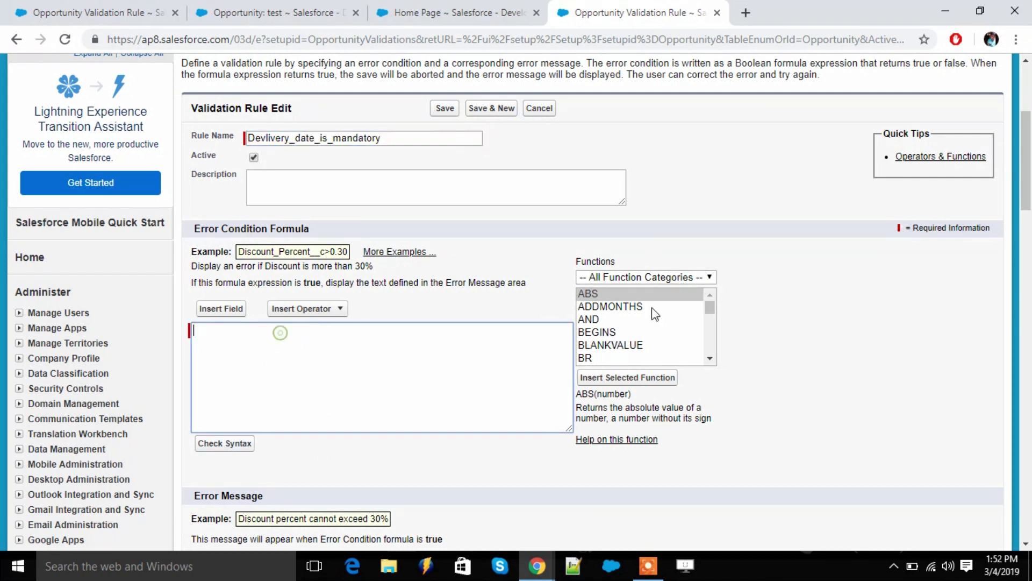
pyautogui.click(634, 317)
pyautogui.press('o')
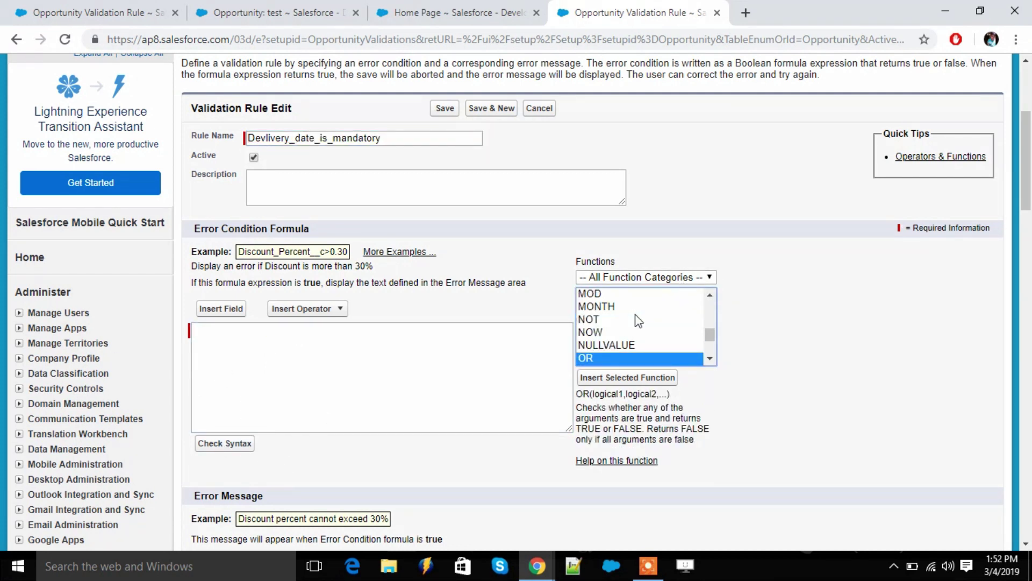
pyautogui.click(604, 379)
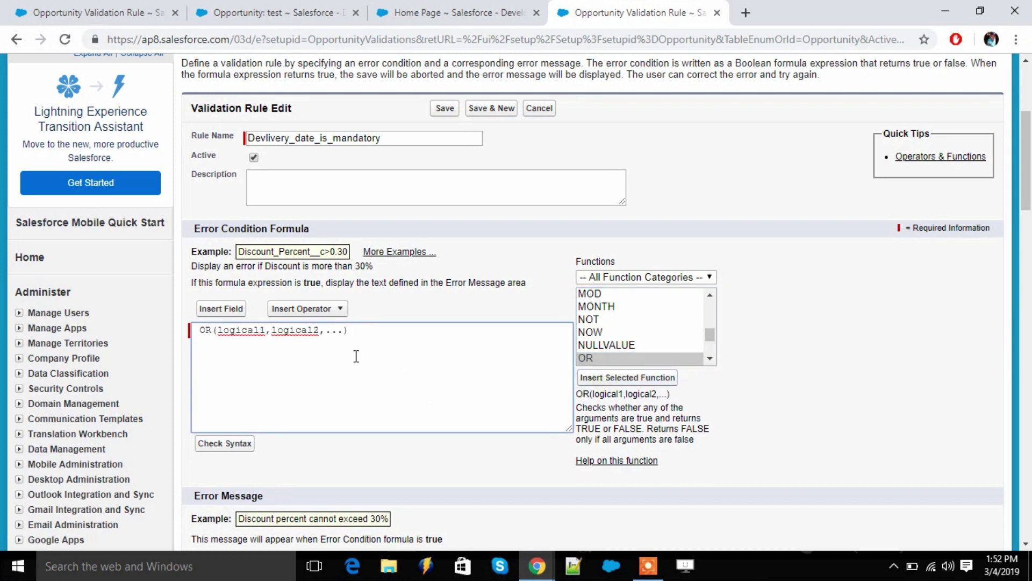
pyautogui.moveTo(344, 330); pyautogui.dragTo(221, 341)
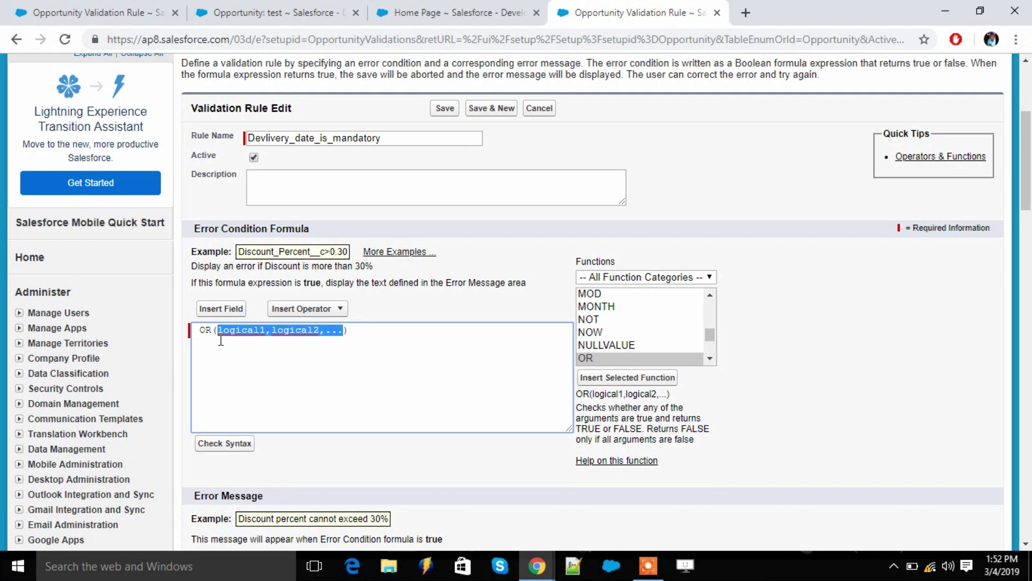
pyautogui.press('BackSpace')
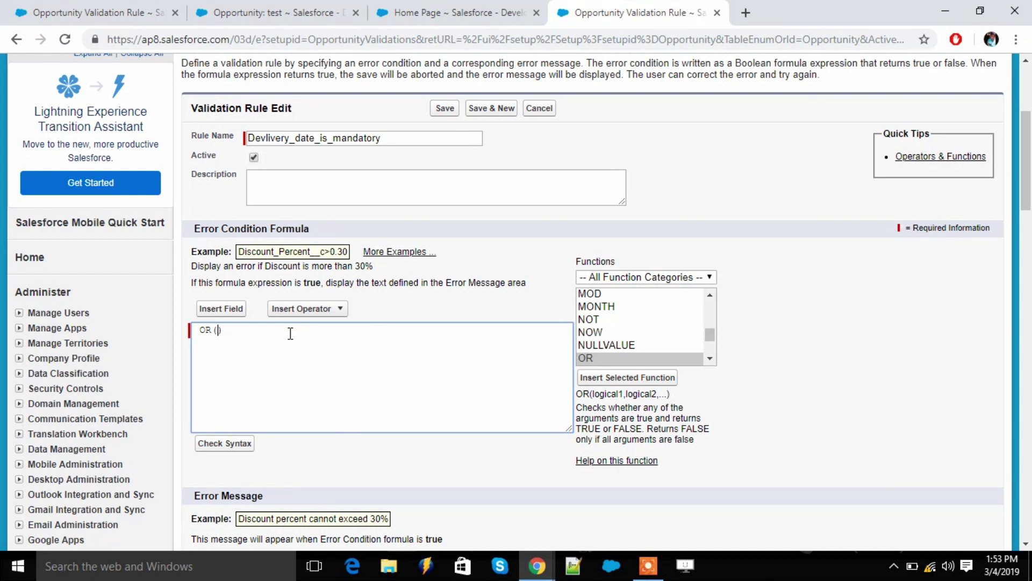
# Insert the ISPICKVAL function inside the parentheses of the OR function.
pyautogui.click(632, 324)
pyautogui.write('isp')
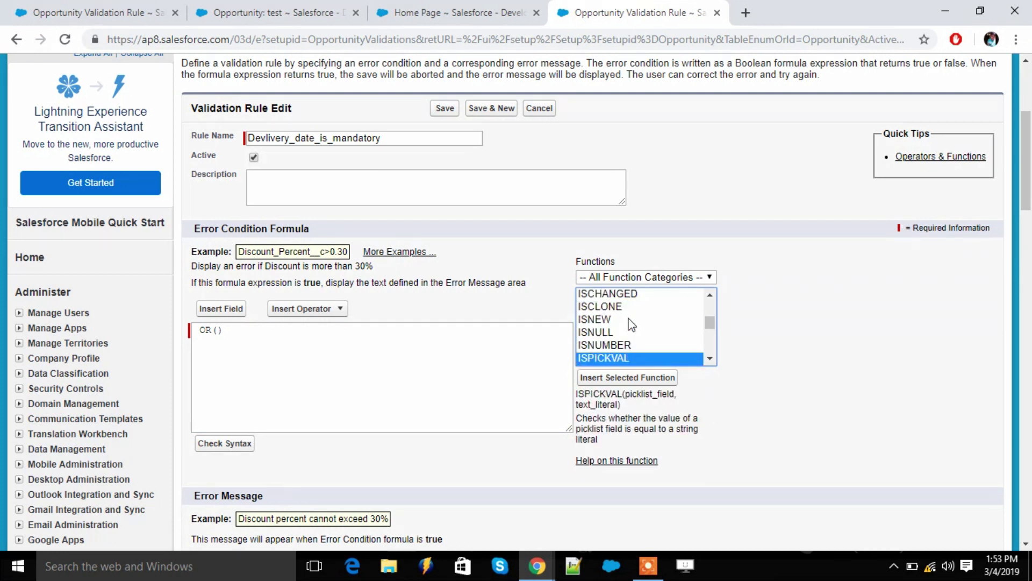
pyautogui.click(648, 377)
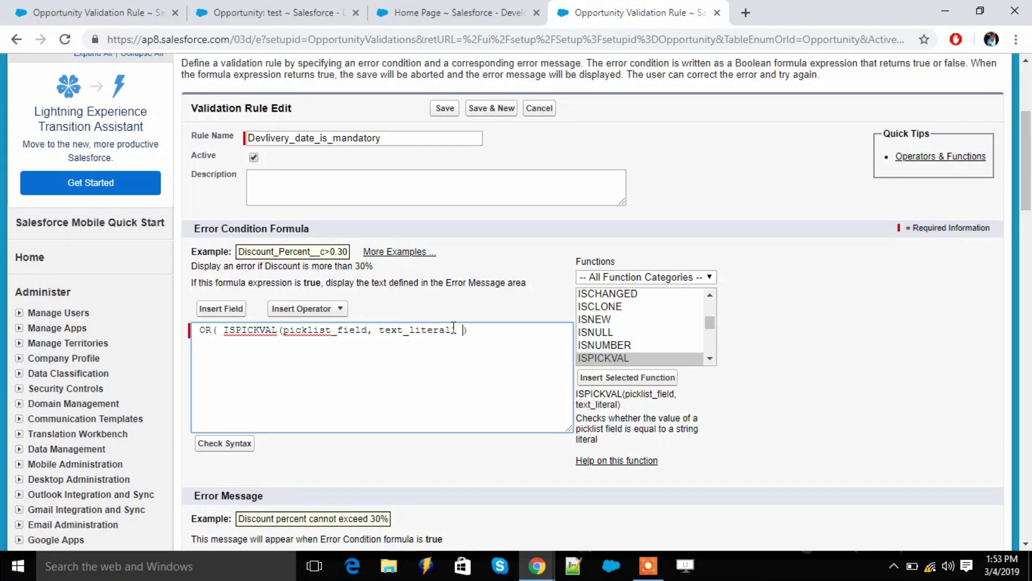
# Replace ISPICKVAL's picklist_field placeholder with the opportunity's Stage field (StageName) and delete the text_literal placeholder.
pyautogui.moveTo(367, 330); pyautogui.dragTo(286, 345)
pyautogui.press('BackSpace')
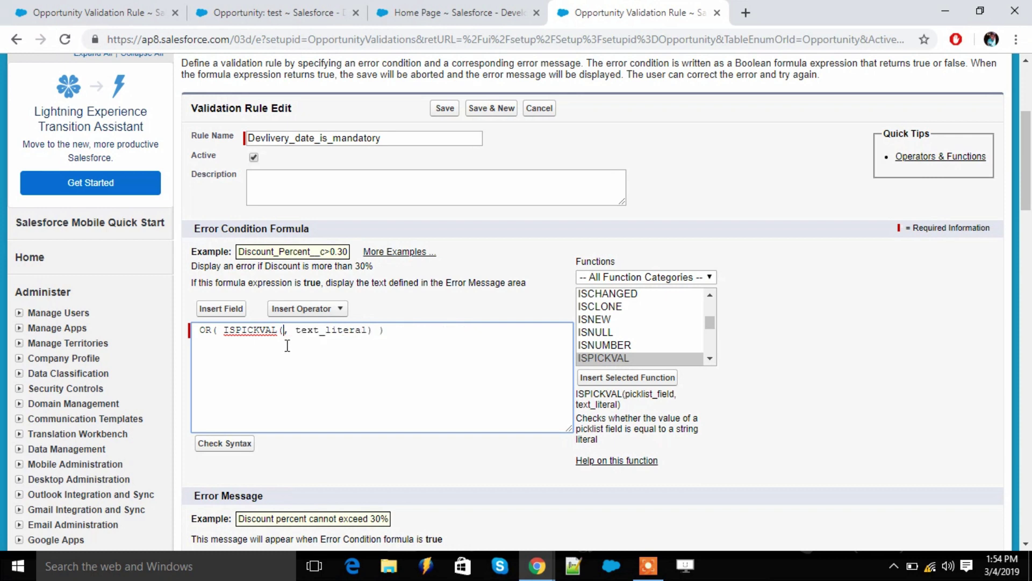
pyautogui.click(302, 310)
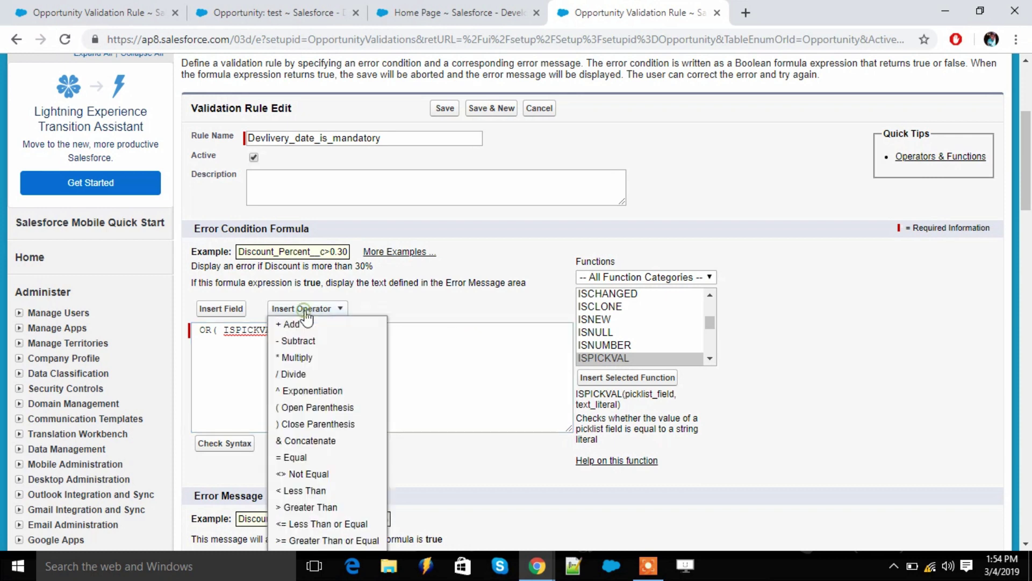
pyautogui.click(503, 230)
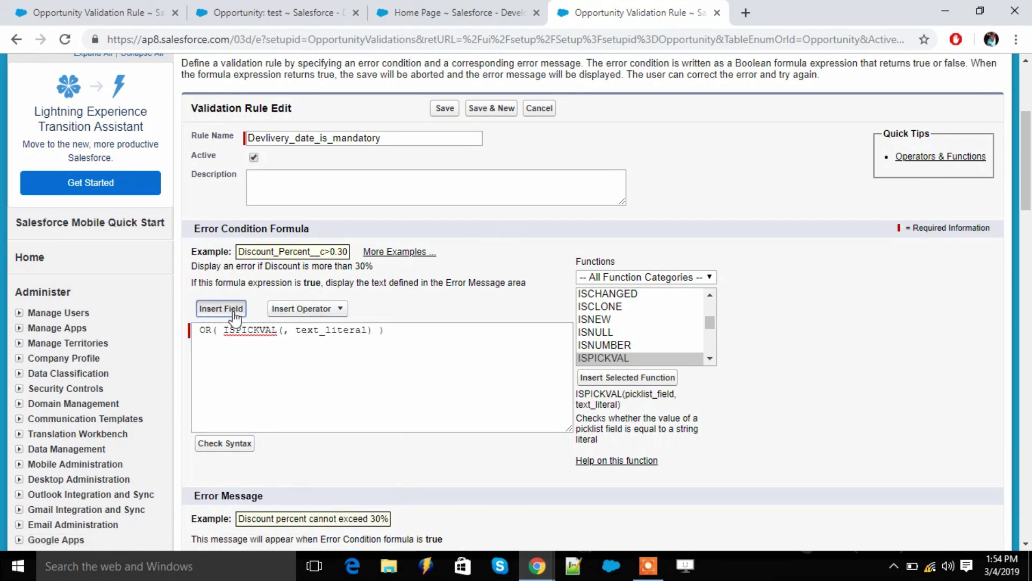
pyautogui.click(221, 308)
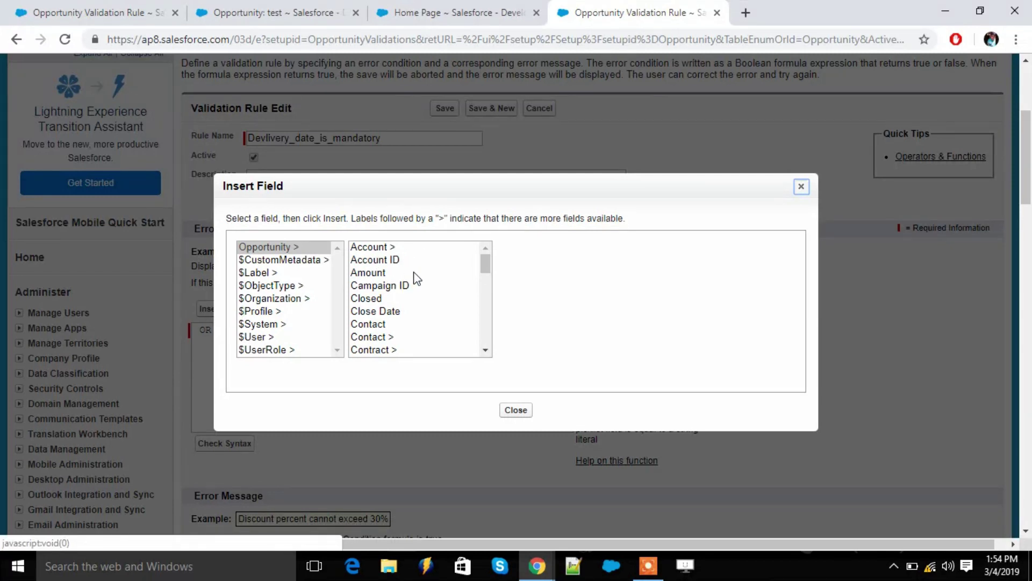
pyautogui.scroll(-5, 414, 277)
pyautogui.scroll(-3, 424, 290)
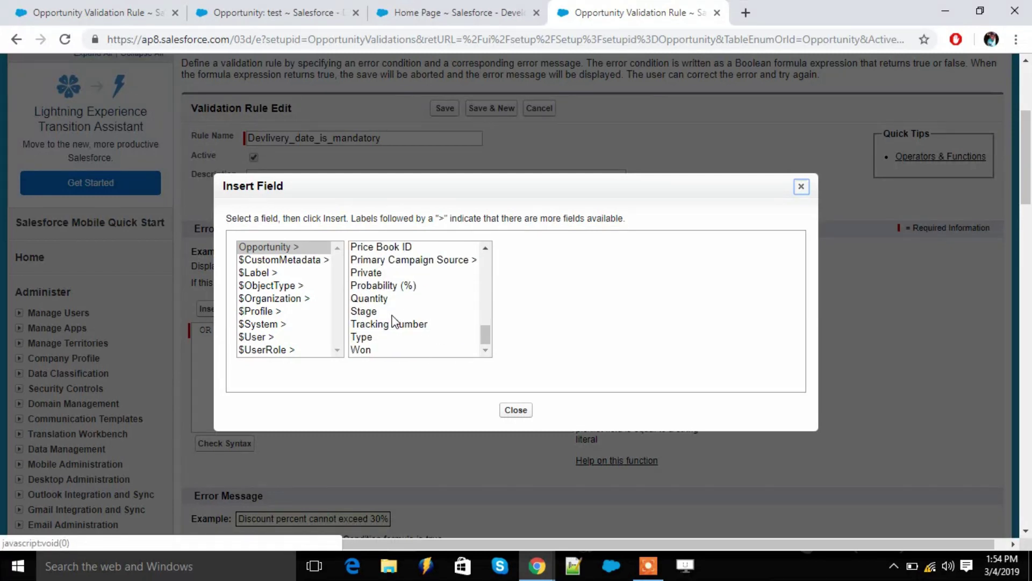
pyautogui.click(364, 313)
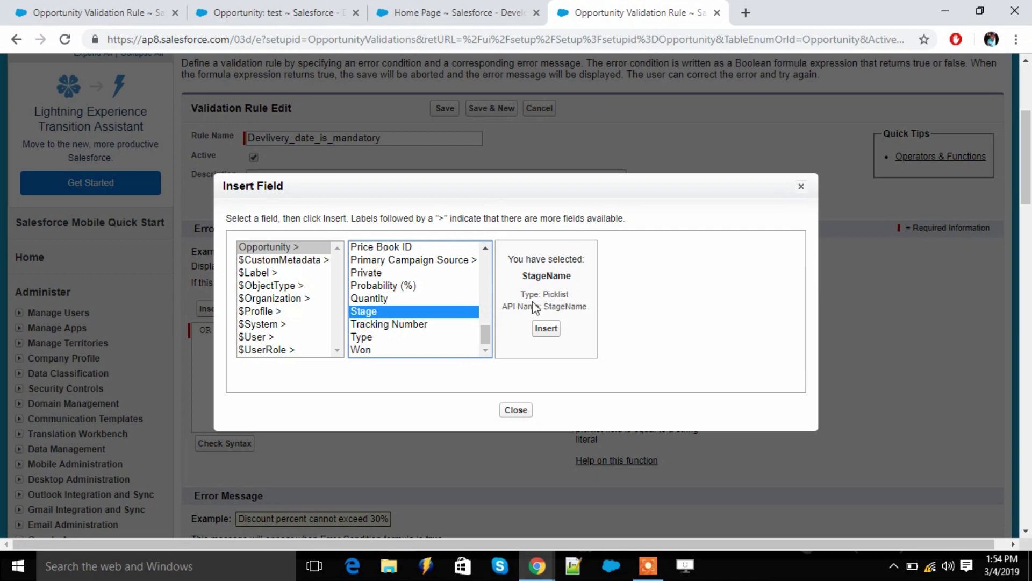
pyautogui.click(547, 329)
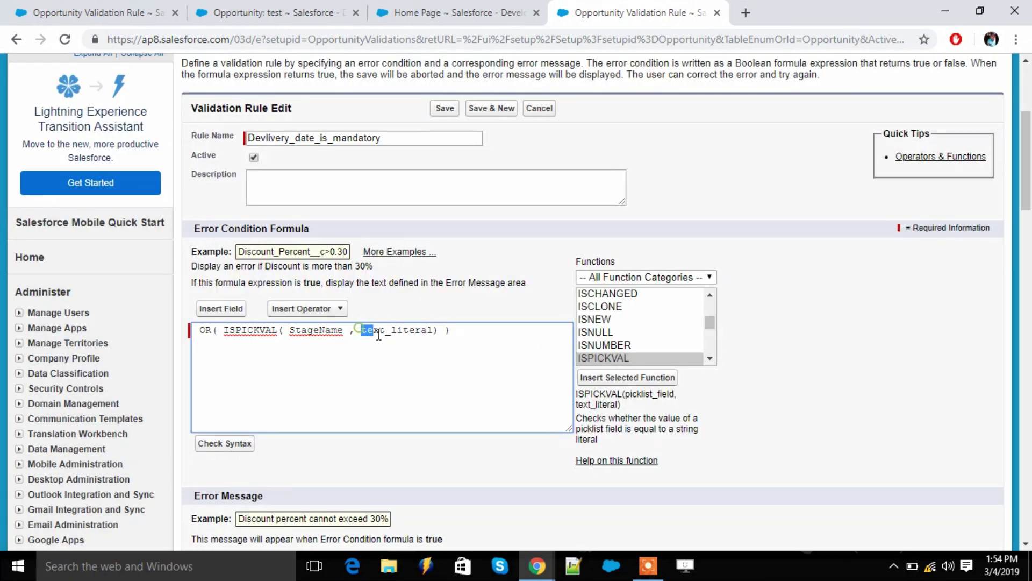
pyautogui.moveTo(362, 331); pyautogui.dragTo(433, 334)
pyautogui.press('BackSpace')
# In the other Salesforce tab, bring up the opportunity fields list and open the Stage field's definition.
pyautogui.click(474, 8)
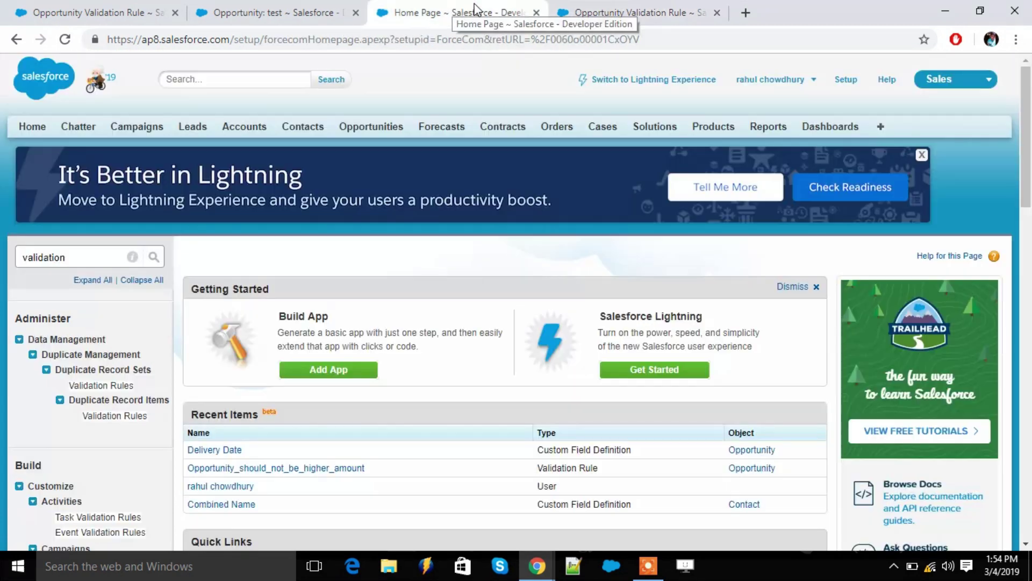
pyautogui.click(377, 126)
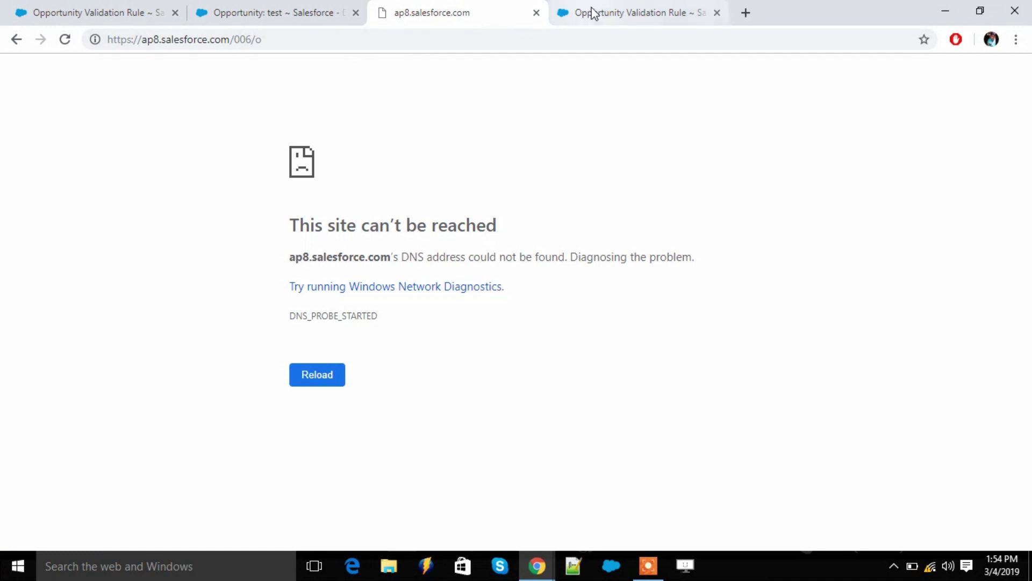
pyautogui.click(62, 42)
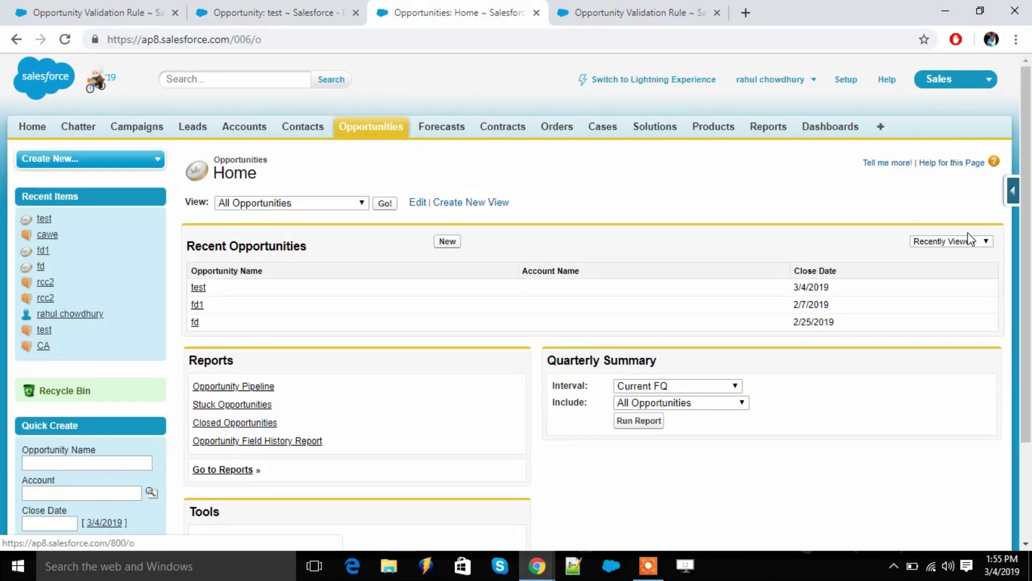
pyautogui.click(1015, 192)
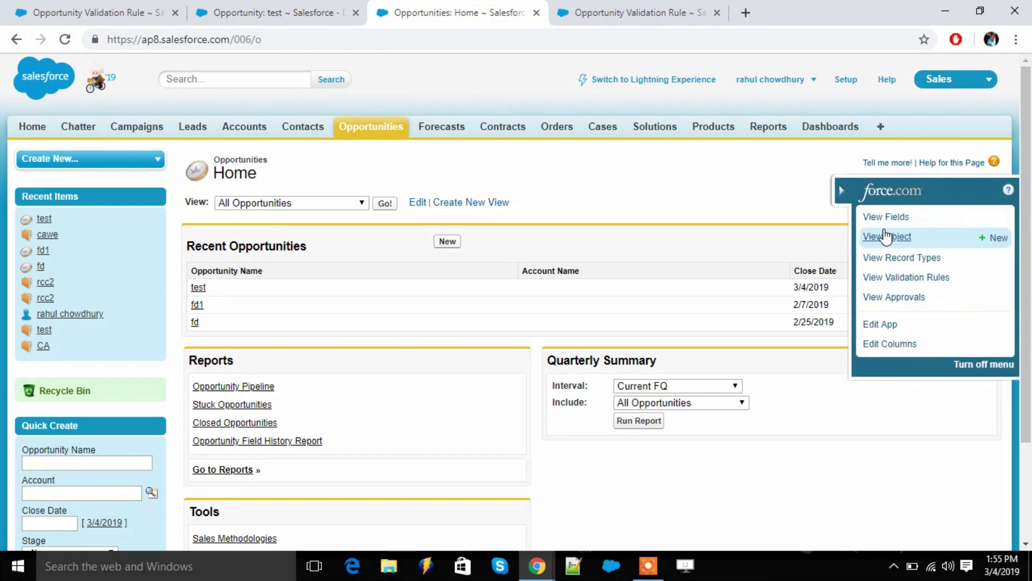
pyautogui.click(878, 215)
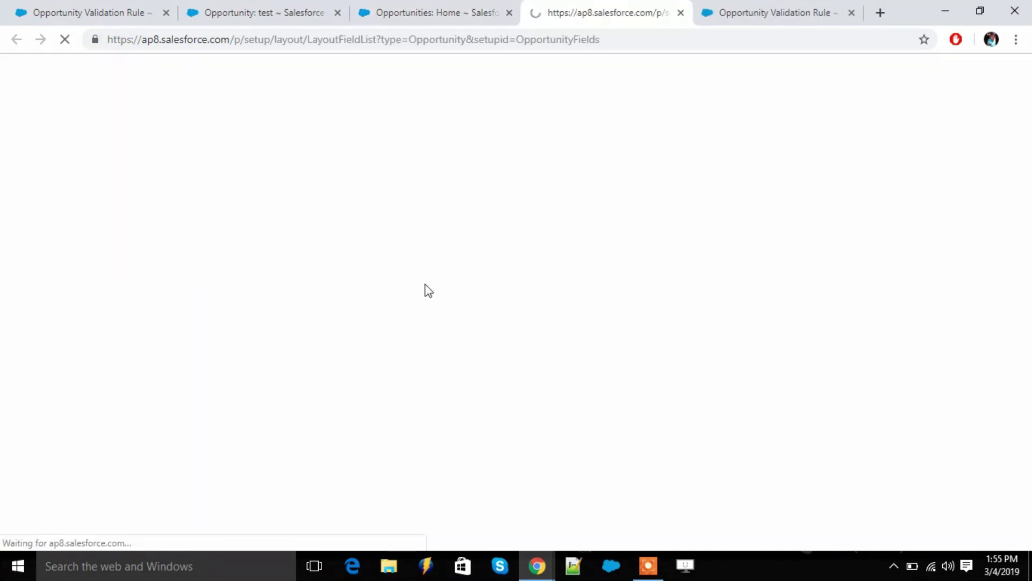
pyautogui.scroll(-6, 430, 449)
pyautogui.scroll(-3, 408, 447)
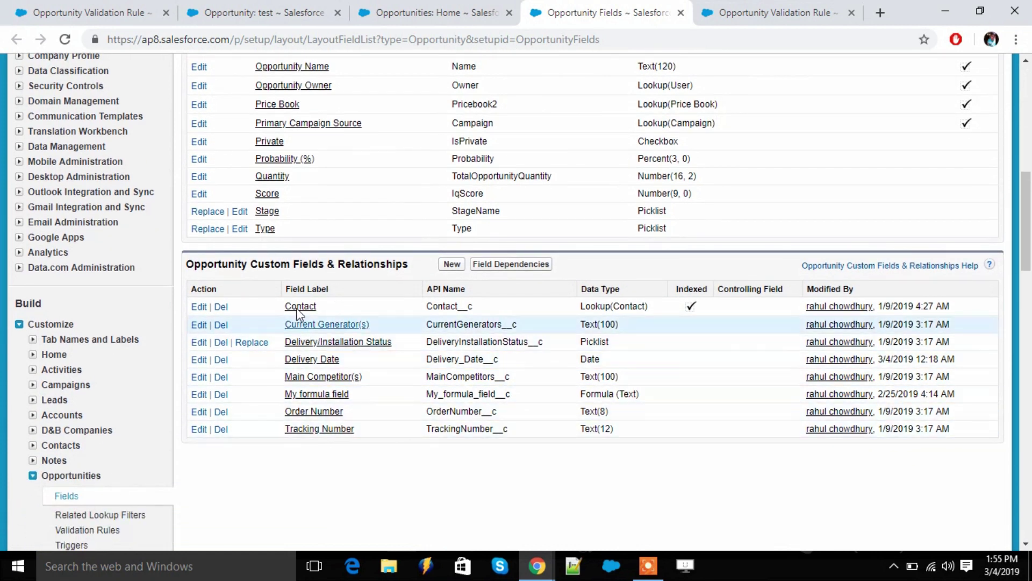
pyautogui.click(268, 213)
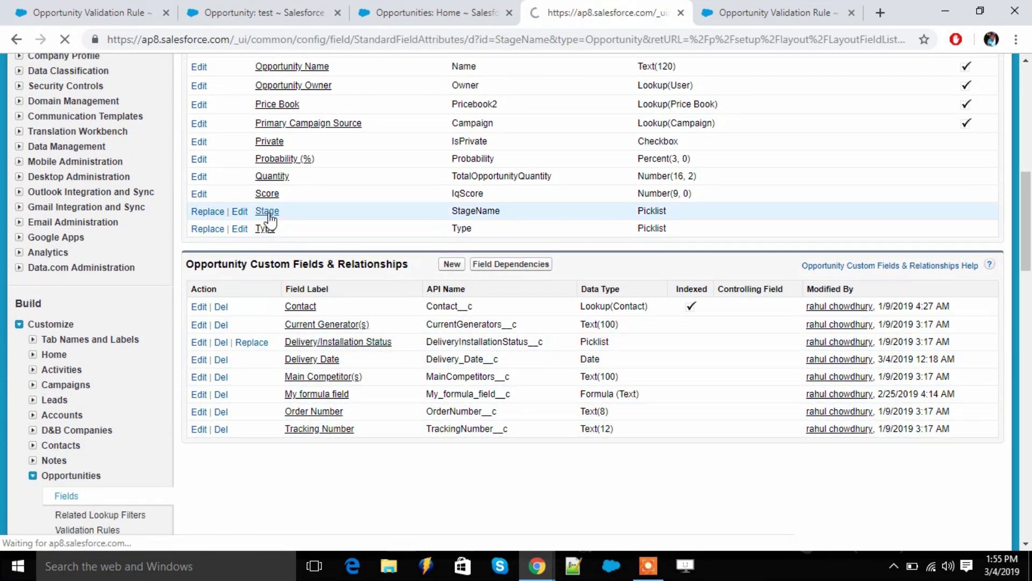
# Copy the Closed Won API name from the Stage picklist values and enter it in quotes as the formula's ISPICKVAL text value.
pyautogui.scroll(-4, 360, 354)
pyautogui.scroll(-3, 359, 355)
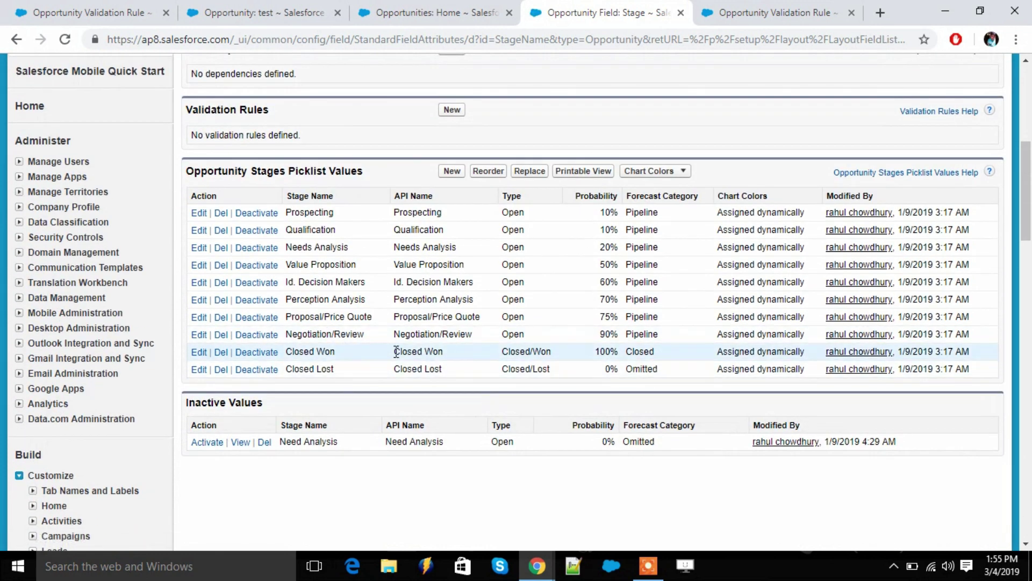
pyautogui.moveTo(396, 352); pyautogui.dragTo(442, 350)
pyautogui.hotkey('ctrl', 'c')
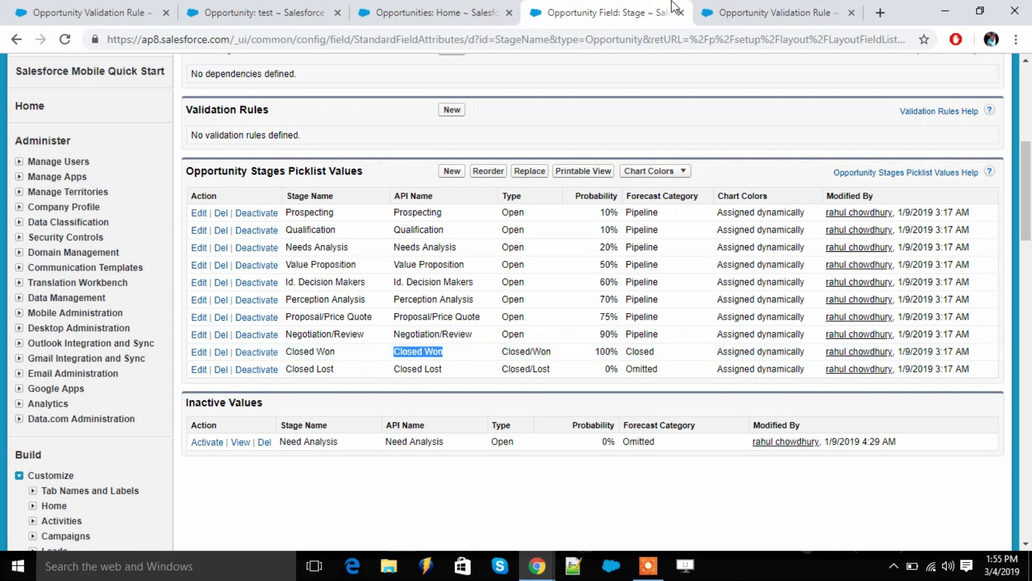
pyautogui.hotkey('ctrl', 'Tab')
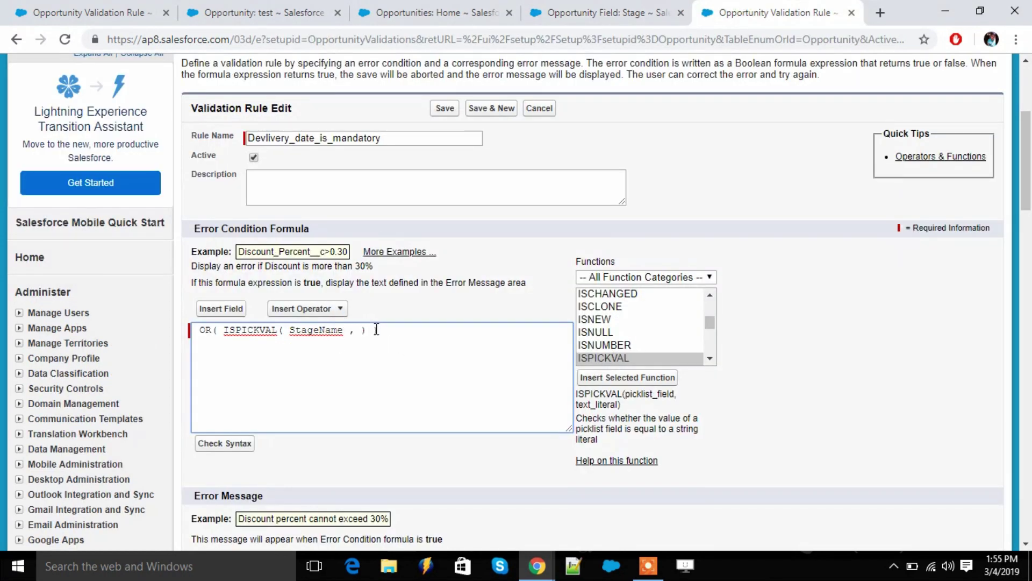
pyautogui.hotkey('ctrl', 'v')
pyautogui.write('"')
# Insert a second ISPICKVAL function after the Closed Won condition, inside the OR parentheses.
pyautogui.click(442, 330)
pyautogui.click(656, 320)
pyautogui.click(656, 358)
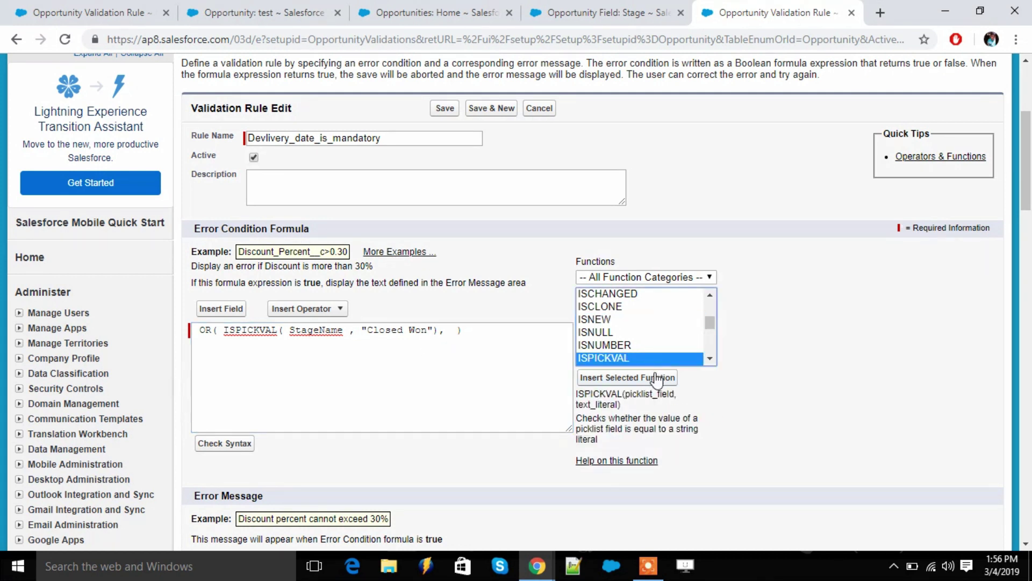
pyautogui.click(656, 378)
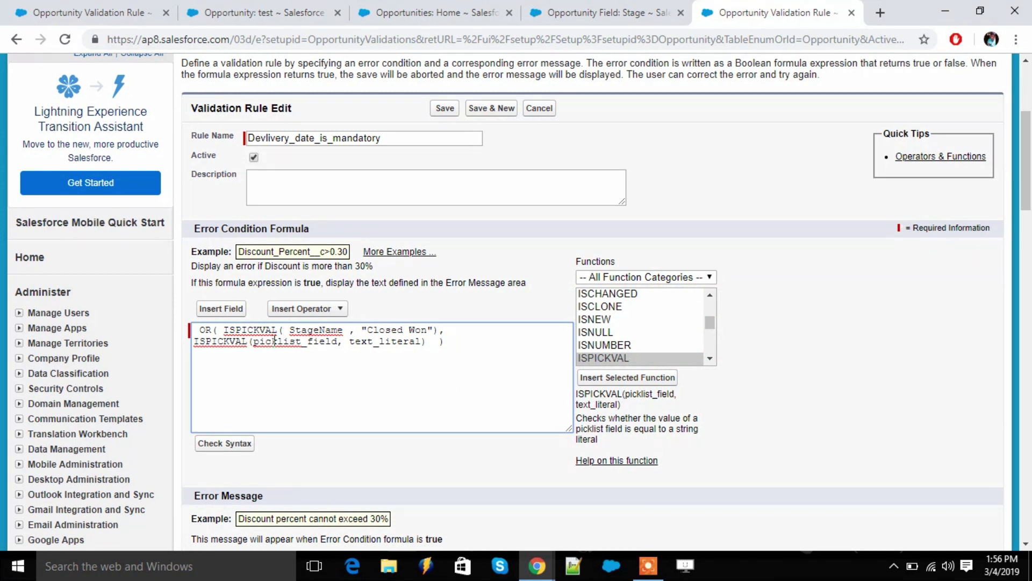
# Replace the second ISPICKVAL's picklist_field placeholder with StageName, copied from the first condition.
pyautogui.moveTo(254, 344); pyautogui.dragTo(340, 347)
pyautogui.press('Delete')
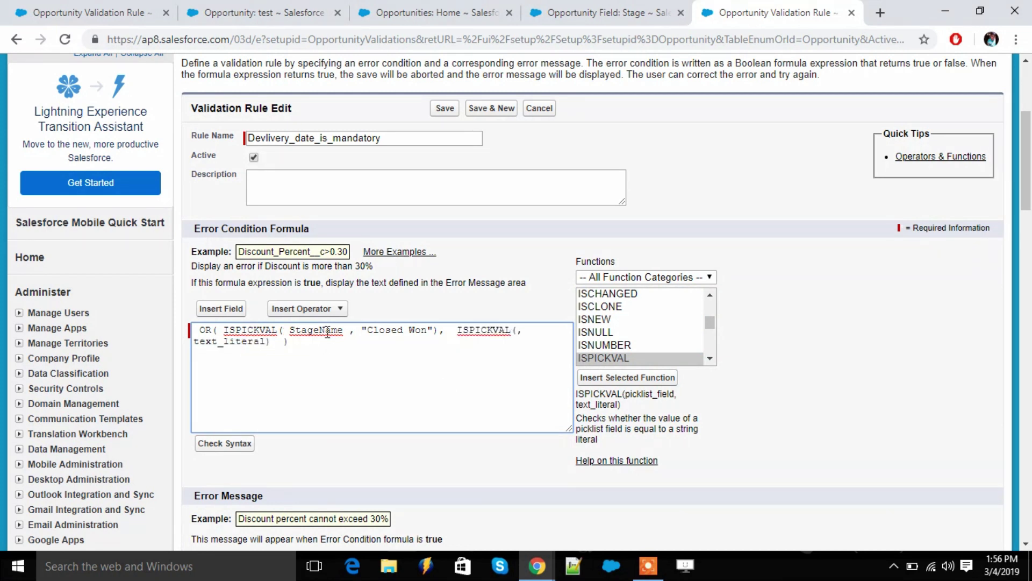
pyautogui.doubleClick(324, 330)
pyautogui.hotkey('ctrl', 'c')
pyautogui.click(515, 329)
pyautogui.hotkey('ctrl', 'v')
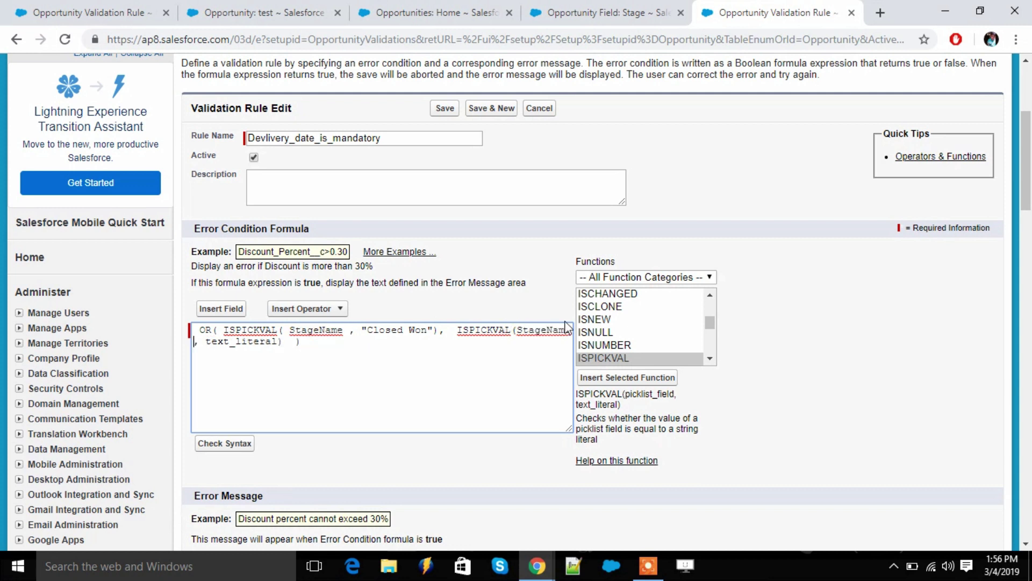
# Replace the second ISPICKVAL's text_literal placeholder with "Negotiation/Review" in quotes, copying the API name from the Stage picklist values.
pyautogui.moveTo(206, 344); pyautogui.dragTo(279, 351)
pyautogui.click(279, 351)
pyautogui.click(615, 13)
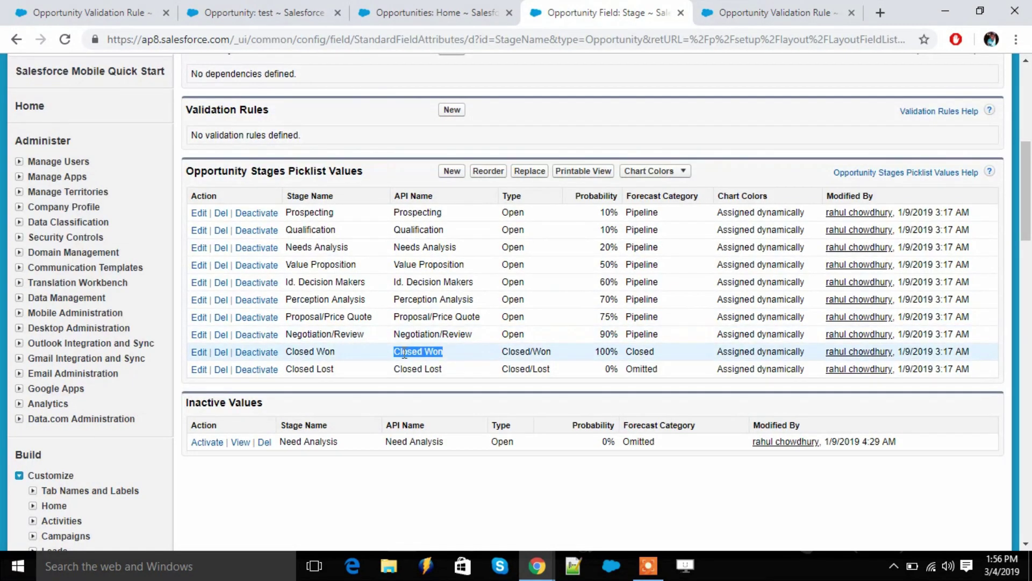
pyautogui.moveTo(392, 333); pyautogui.dragTo(480, 342)
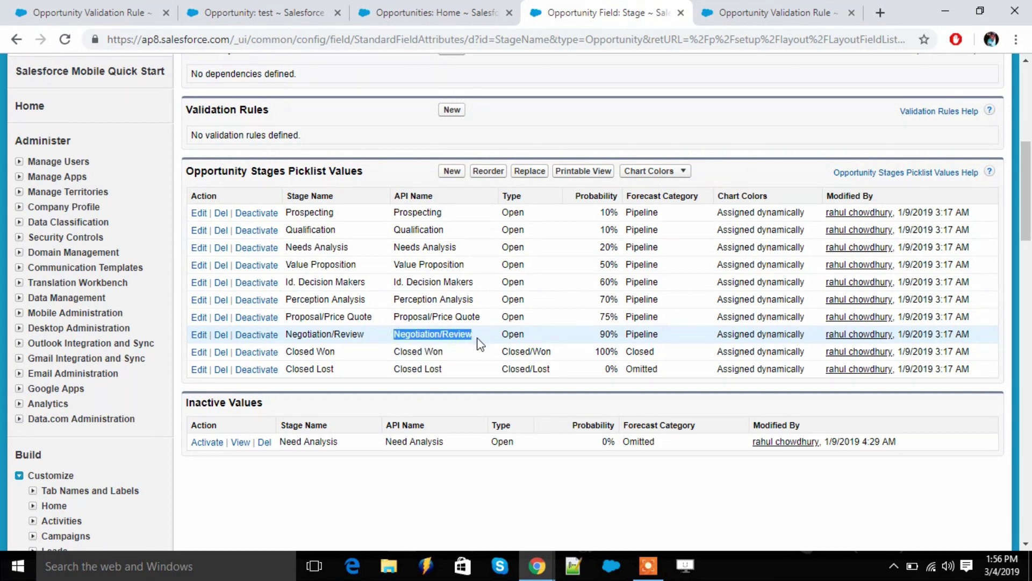
pyautogui.click(777, 9)
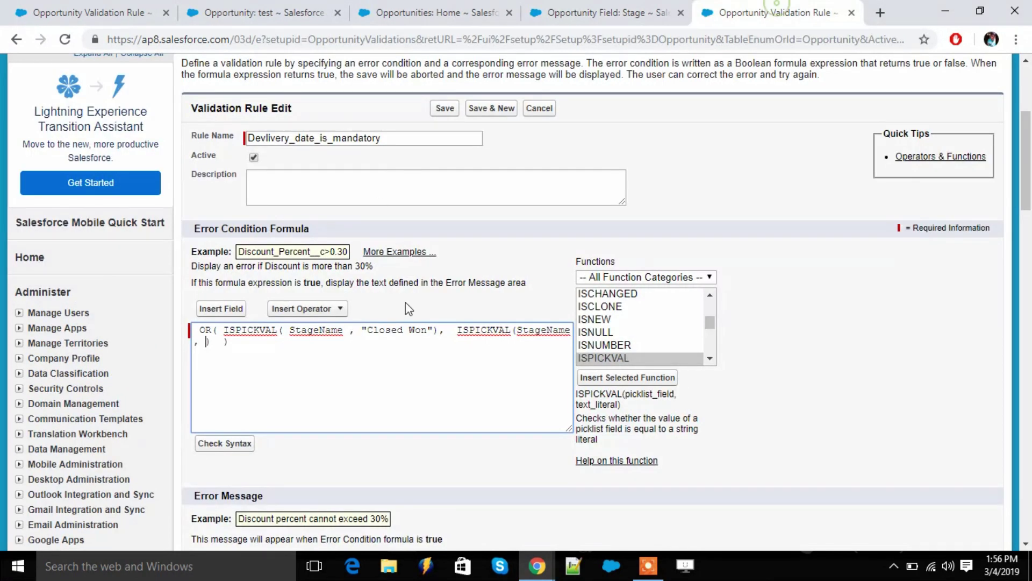
pyautogui.hotkey('ctrl', 'v')
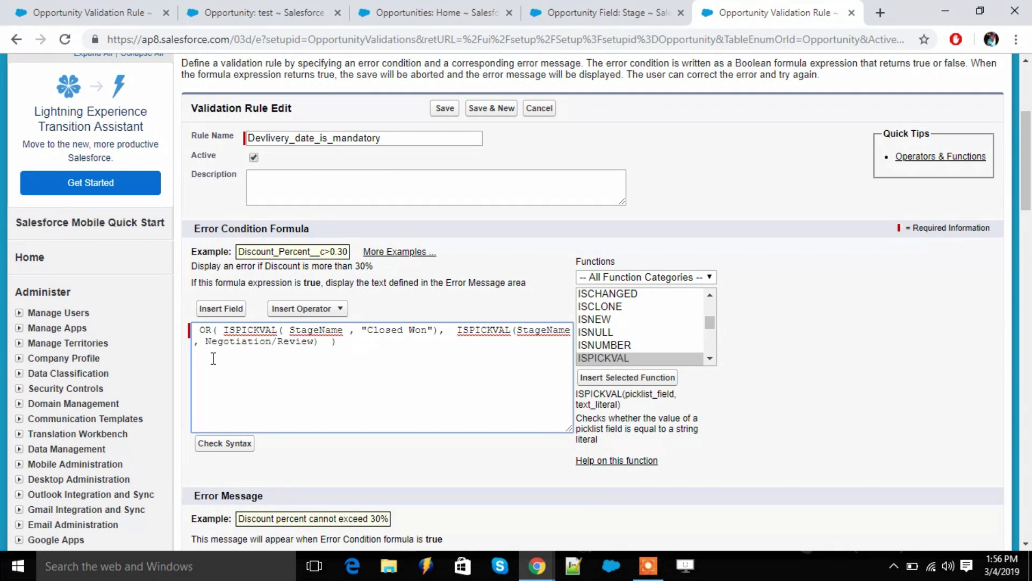
pyautogui.write('"')
pyautogui.write('"')
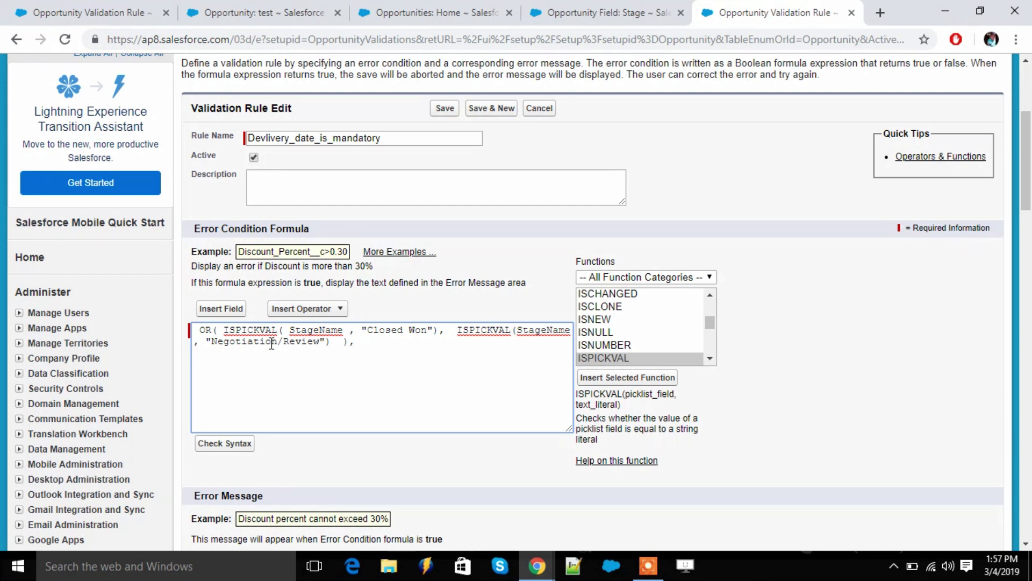
# Put the OR function's arguments on a new line and remove the extra spaces between its conditions and before its closing parenthesis.
pyautogui.click(213, 330)
pyautogui.press('Return')
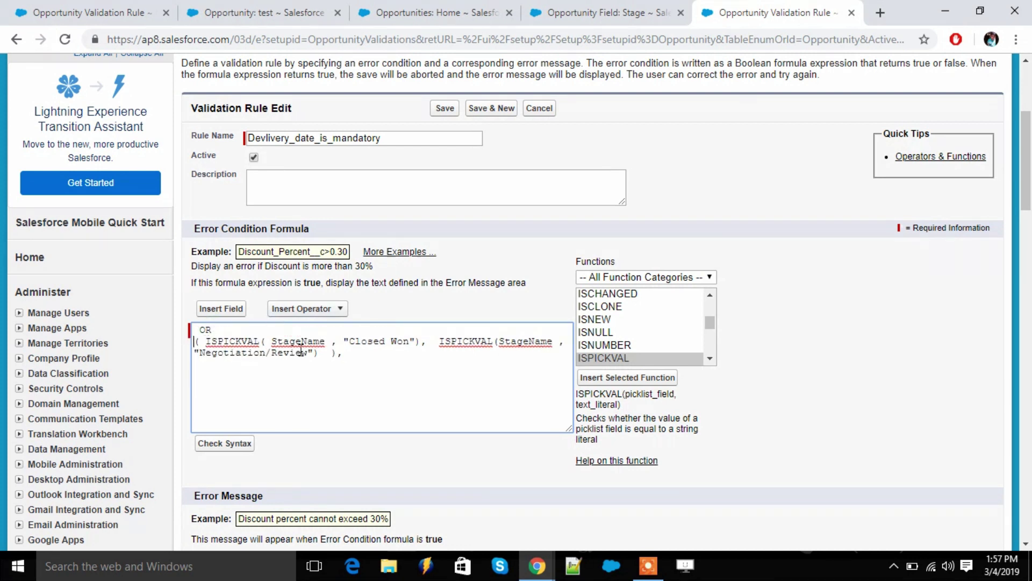
pyautogui.click(441, 341)
pyautogui.press('BackSpace')
pyautogui.press('BackSpace')
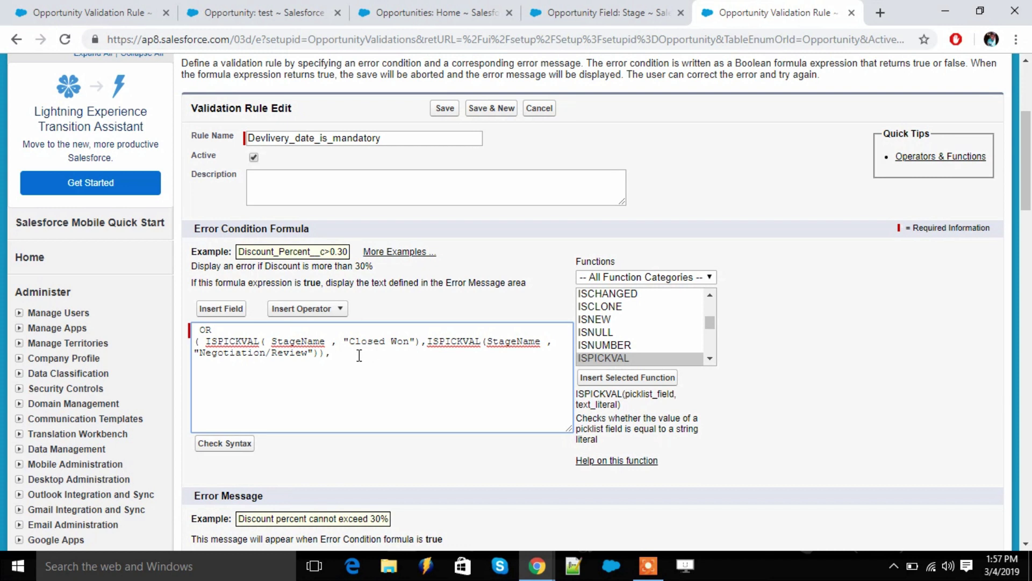
# Insert the ISBLANK function after the OR expression in the error condition formula.
pyautogui.click(621, 332)
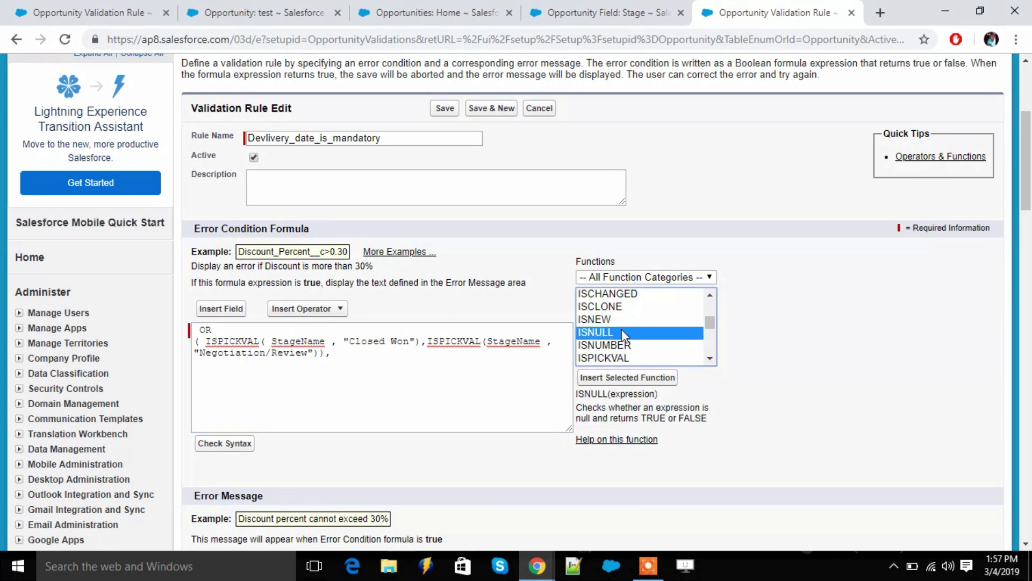
pyautogui.press('Down')
pyautogui.press('Up')
pyautogui.press('Up')
pyautogui.press('Up')
pyautogui.press('Up')
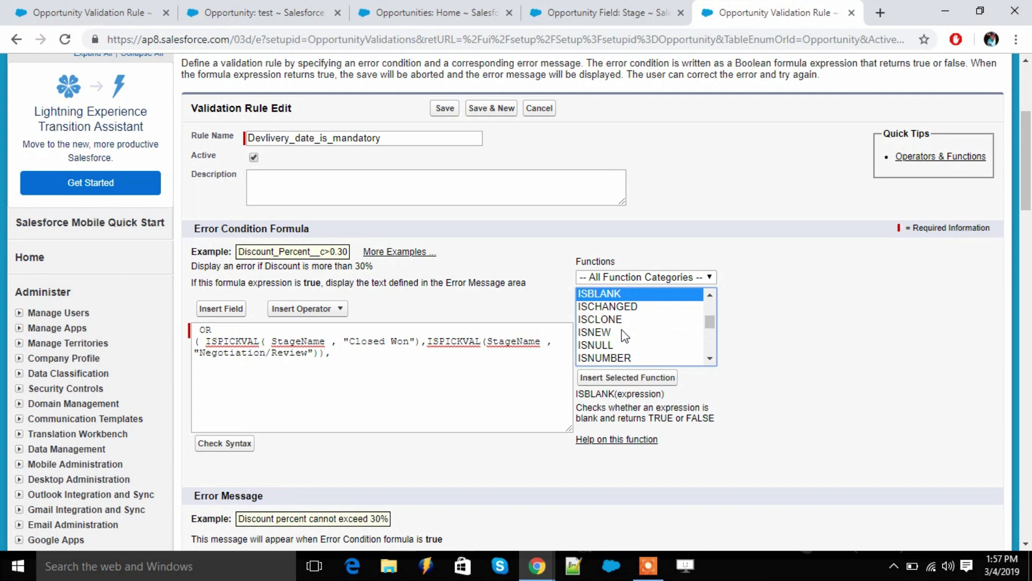
pyautogui.click(640, 378)
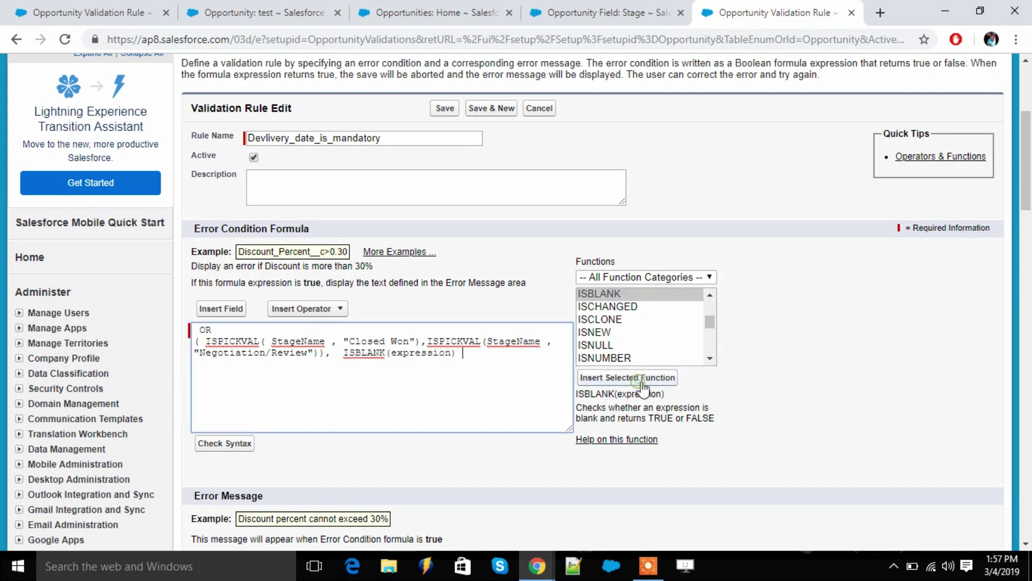
# Replace ISBLANK's expression placeholder with the opportunity's Delivery Date field (Delivery_Date__c) and move ISBLANK onto its own line.
pyautogui.moveTo(392, 355); pyautogui.dragTo(454, 353)
pyautogui.press('BackSpace')
pyautogui.click(221, 309)
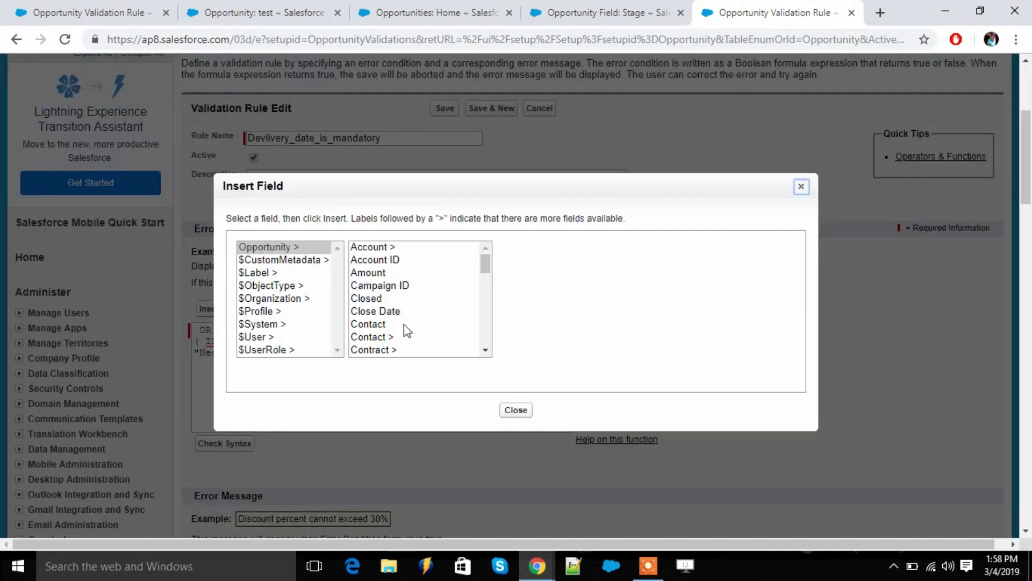
pyautogui.scroll(-3, 396, 323)
pyautogui.scroll(2, 397, 301)
pyautogui.scroll(-2, 398, 301)
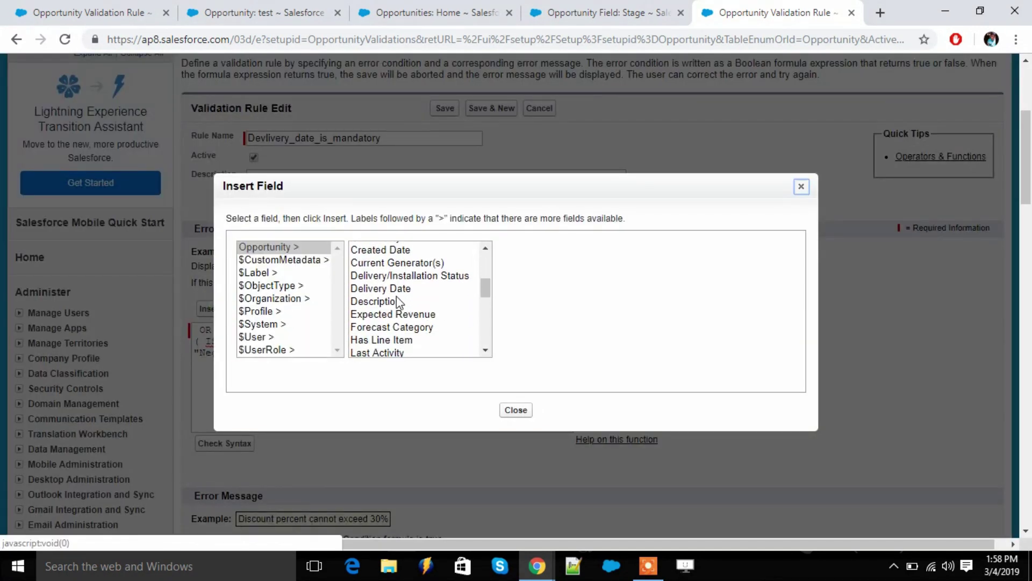
pyautogui.click(399, 288)
pyautogui.click(556, 328)
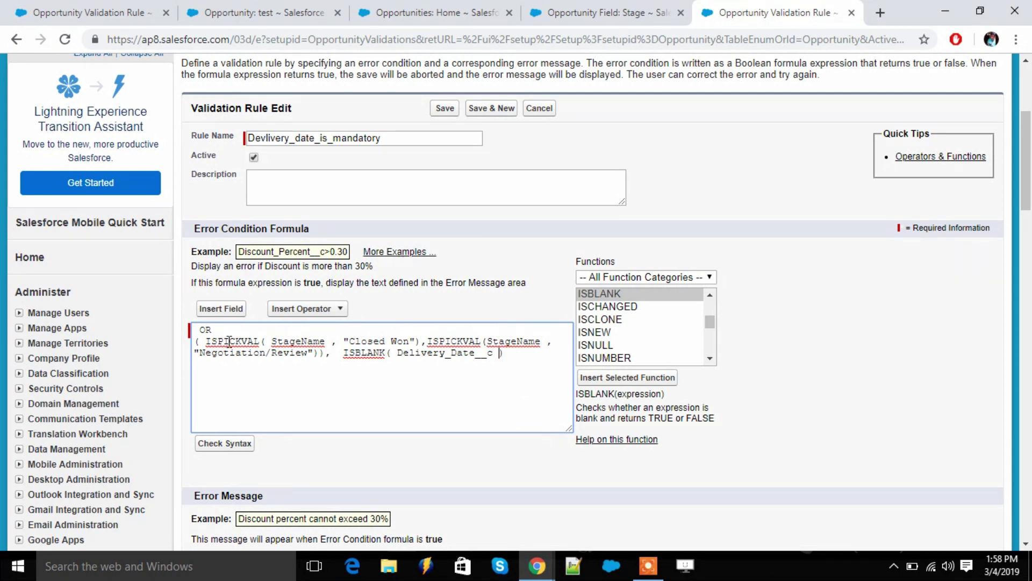
pyautogui.click(337, 355)
pyautogui.press('Return')
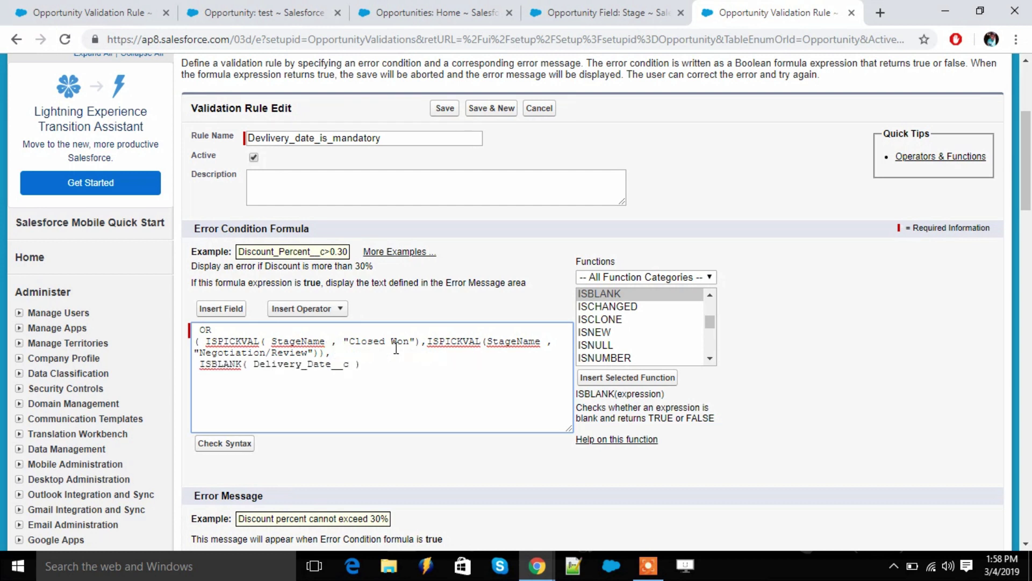
# Wrap the OR and ISBLANK conditions in an AND( ) function and check the formula's syntax.
pyautogui.click(200, 329)
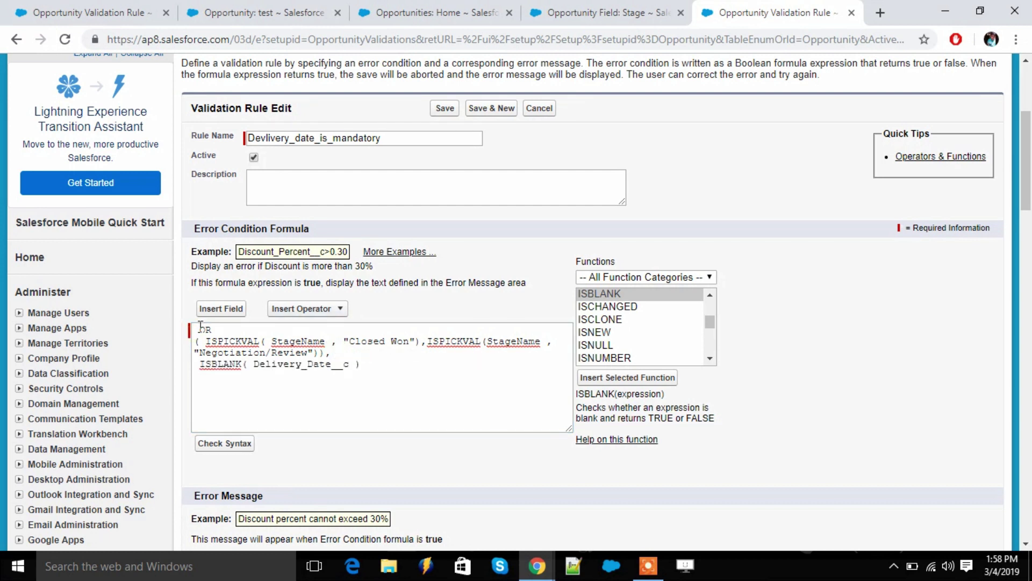
pyautogui.moveTo(241, 341); pyautogui.dragTo(247, 353)
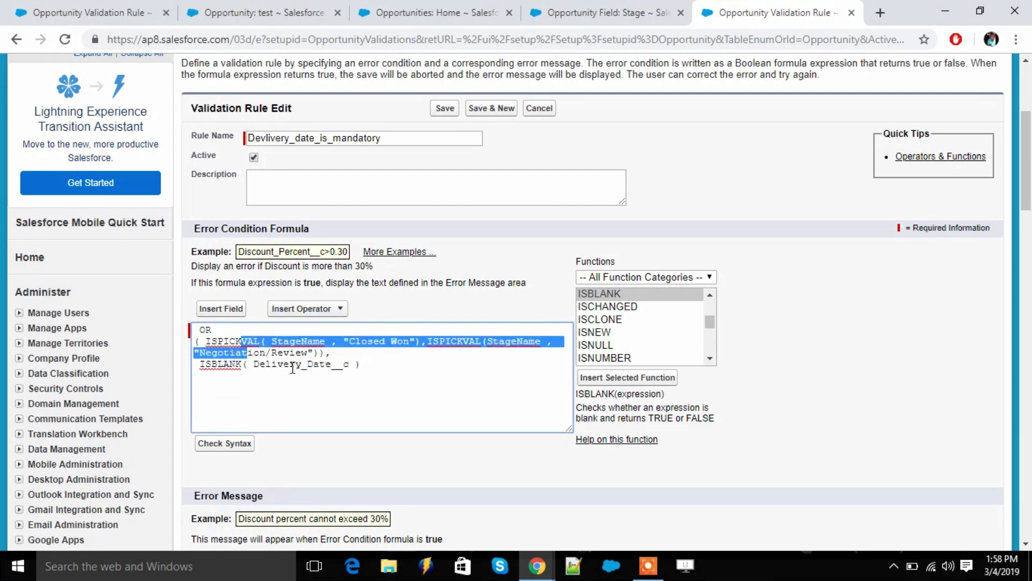
pyautogui.click(200, 329)
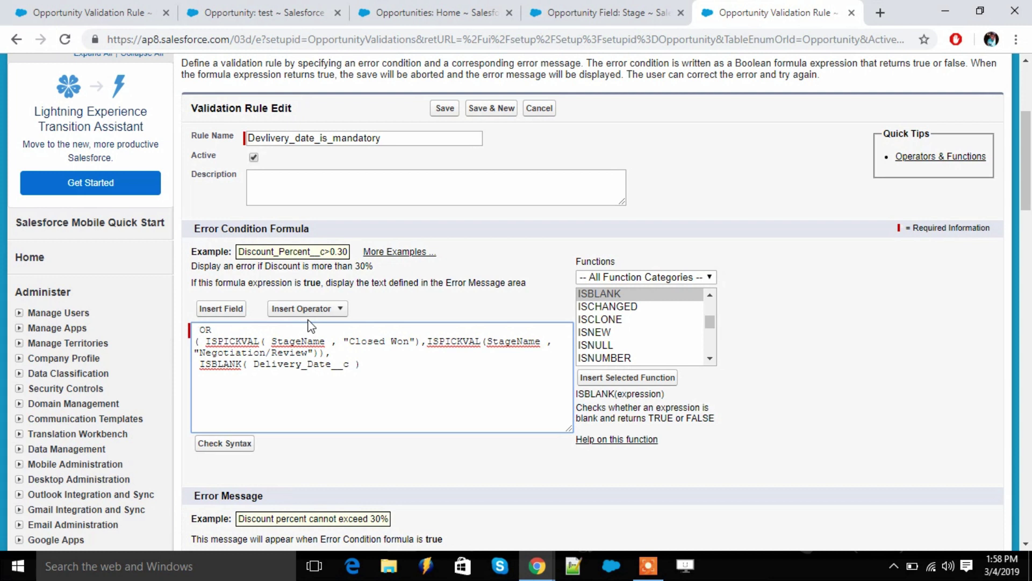
pyautogui.write('(')
pyautogui.write('AND')
pyautogui.click(369, 363)
pyautogui.write(')')
pyautogui.click(228, 444)
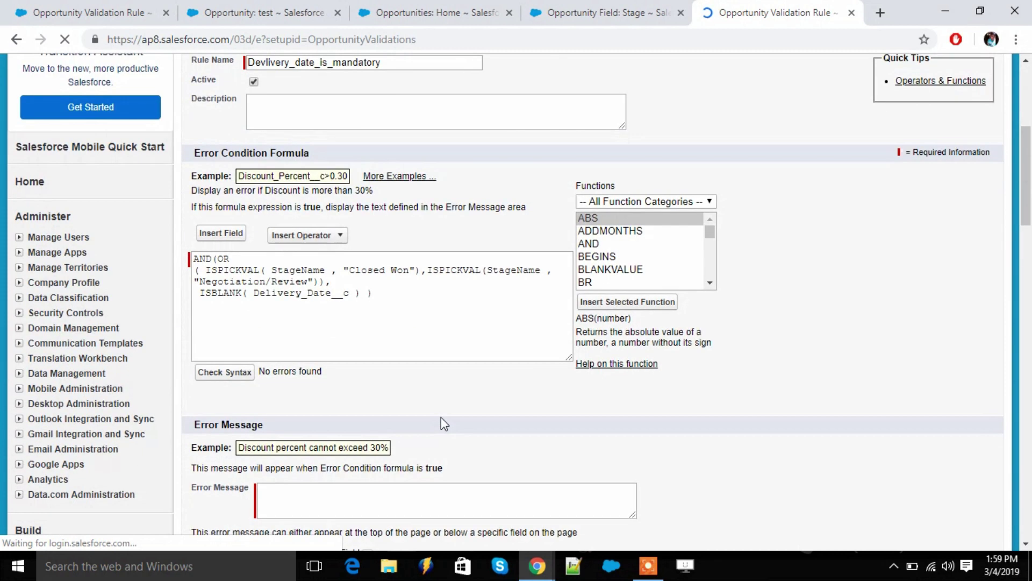
# Enter the error message "Delivery date is required whenever stage is high" and save the validation rule.
pyautogui.scroll(-1, 380, 321)
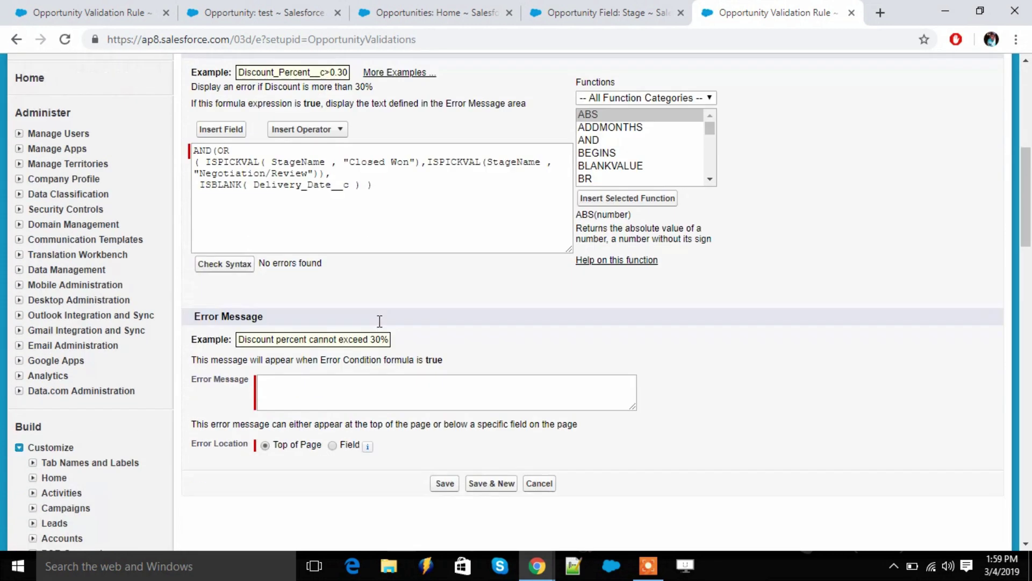
pyautogui.scroll(-1, 380, 321)
pyautogui.click(359, 333)
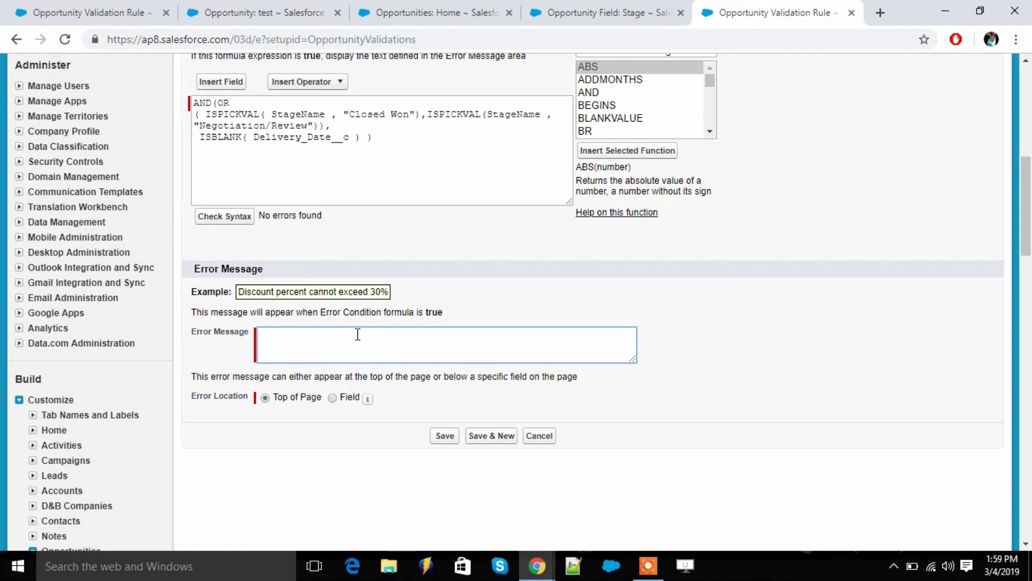
pyautogui.write('Delivery date is required')
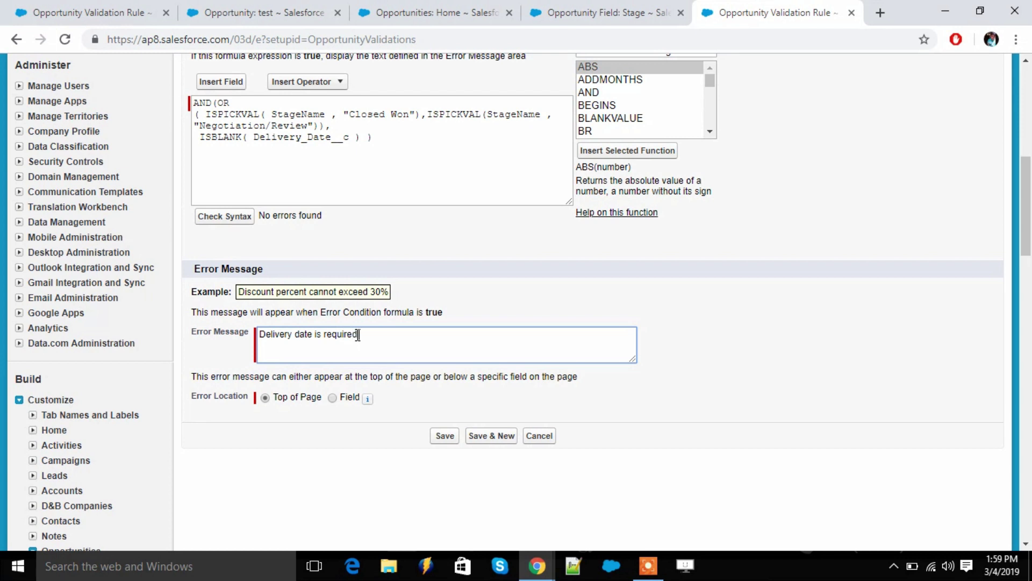
pyautogui.write(' whenever stage is higher')
pyautogui.press('BackSpace')
pyautogui.press('BackSpace')
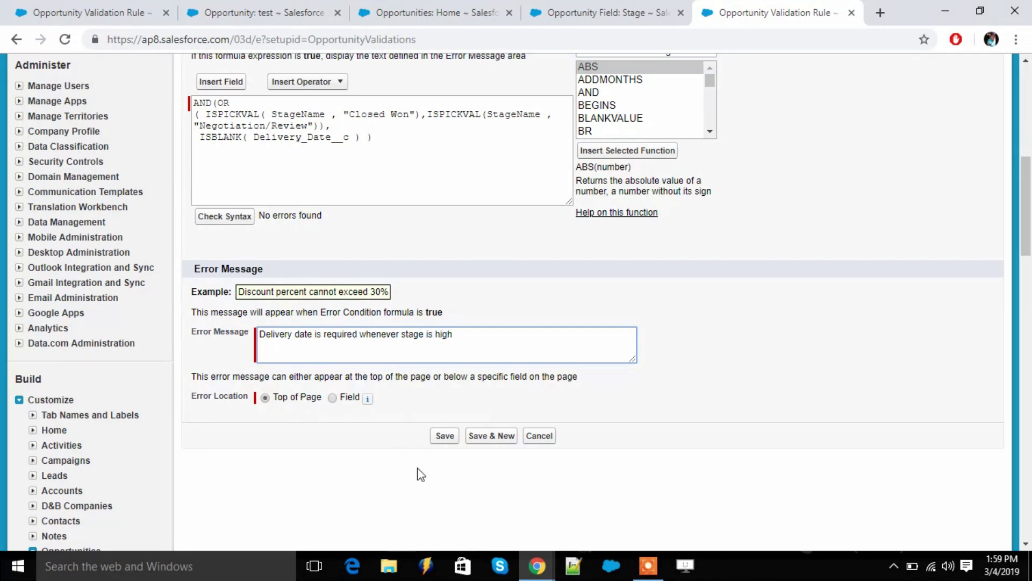
pyautogui.click(447, 437)
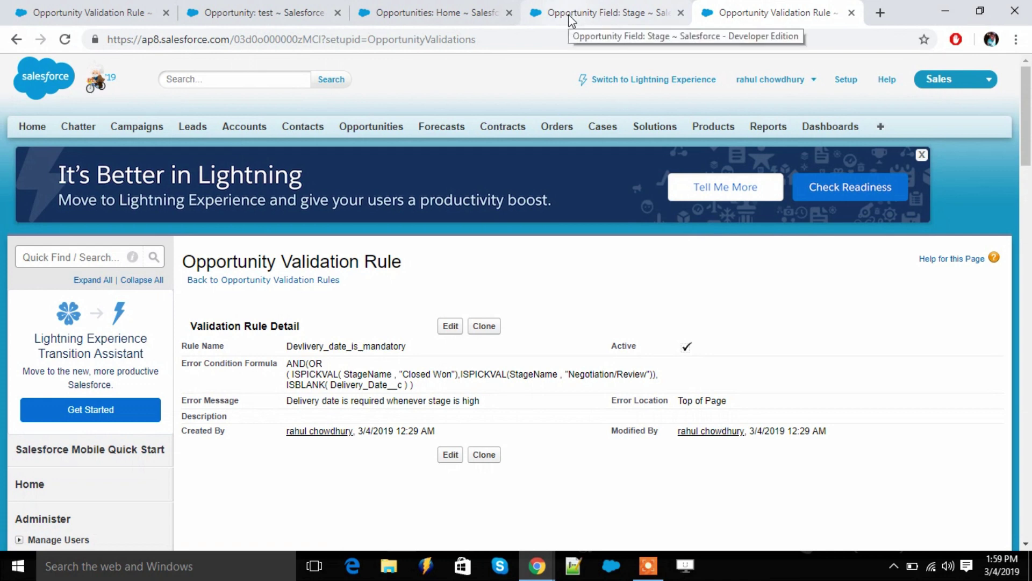
# In the Opportunities home tab, start a new opportunity and name it test.
pyautogui.click(462, 8)
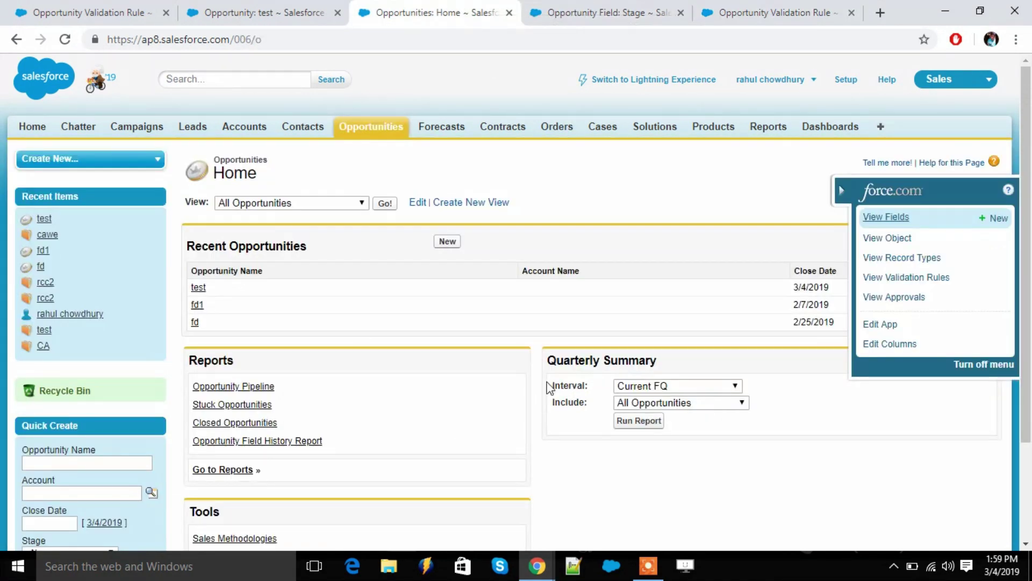
pyautogui.click(452, 242)
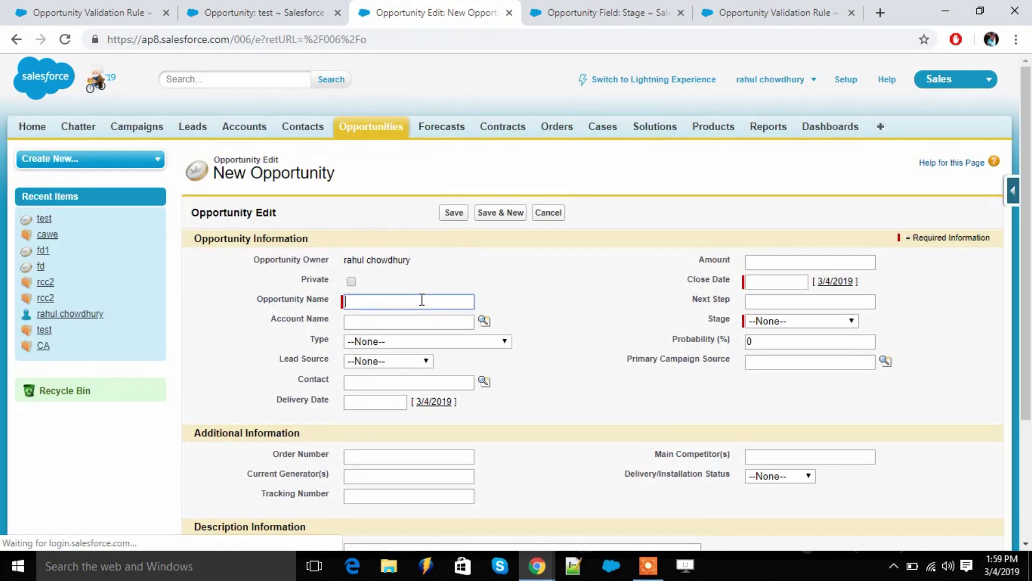
pyautogui.click(419, 299)
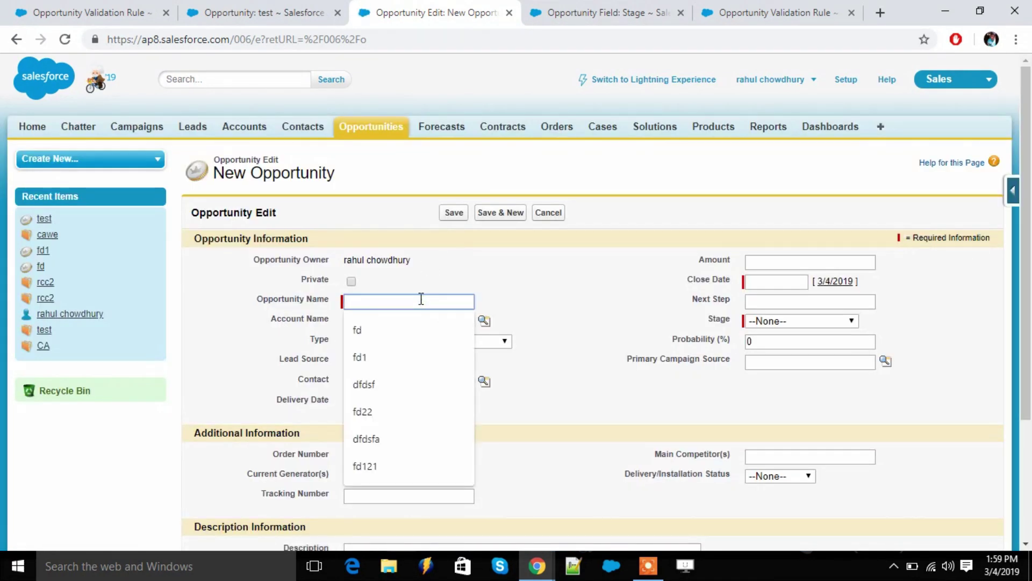
pyautogui.write('test1')
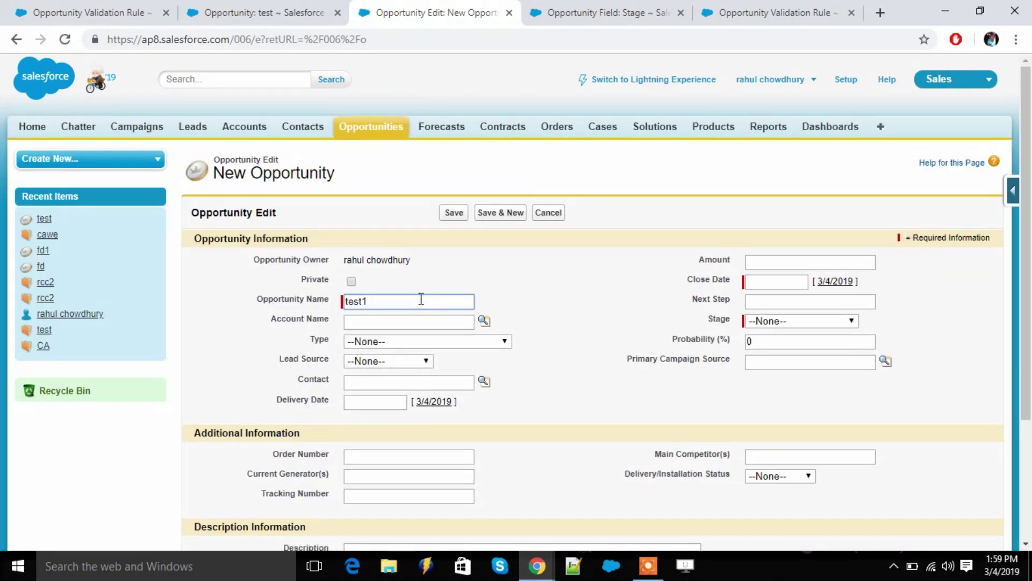
pyautogui.press('BackSpace')
pyautogui.click(600, 227)
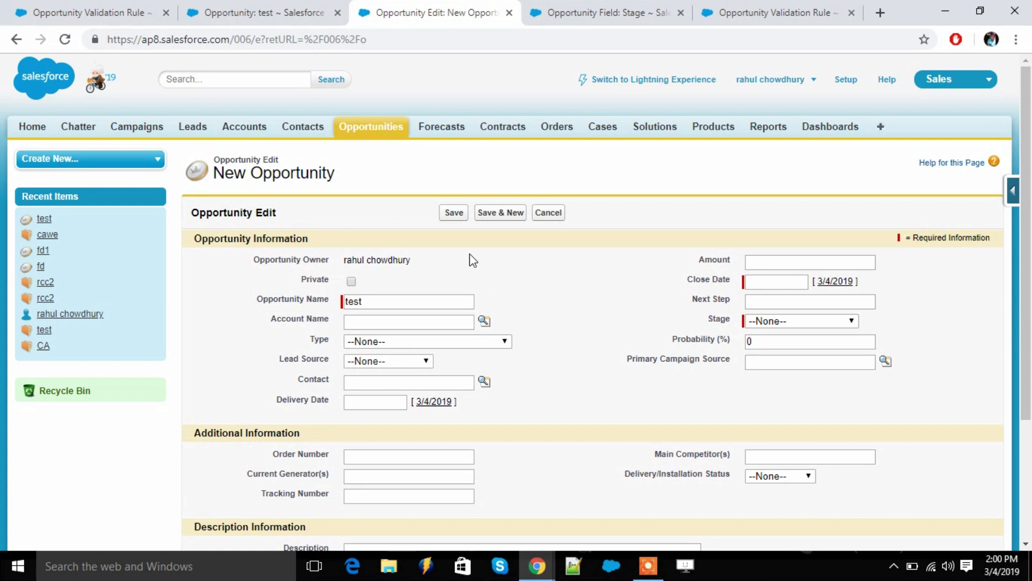
# Set the Stage to Negotiation/Review and the Close Date to 3/4/2019, and try to save the opportunity without a Delivery Date.
pyautogui.click(813, 322)
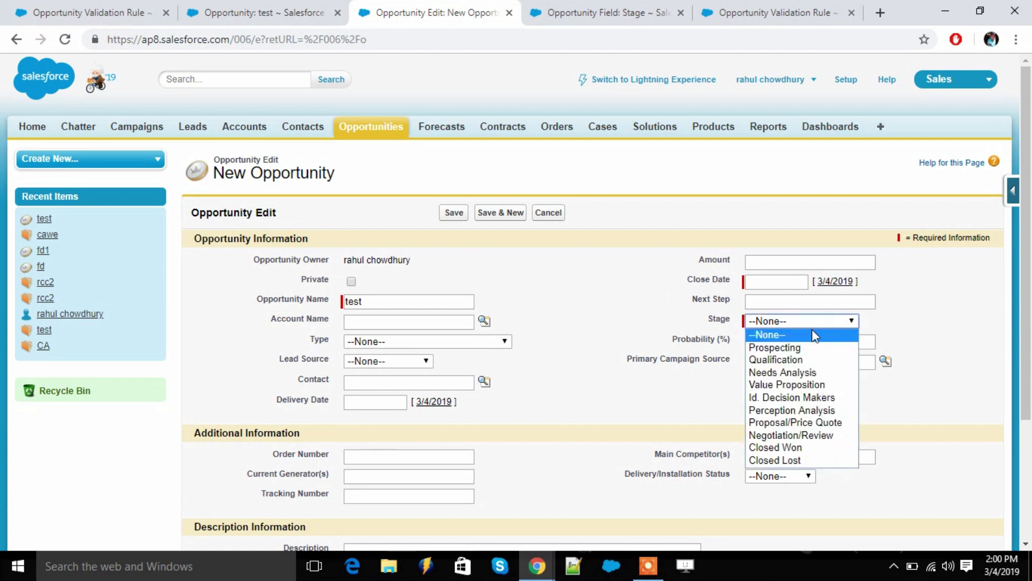
pyautogui.click(812, 436)
pyautogui.click(841, 282)
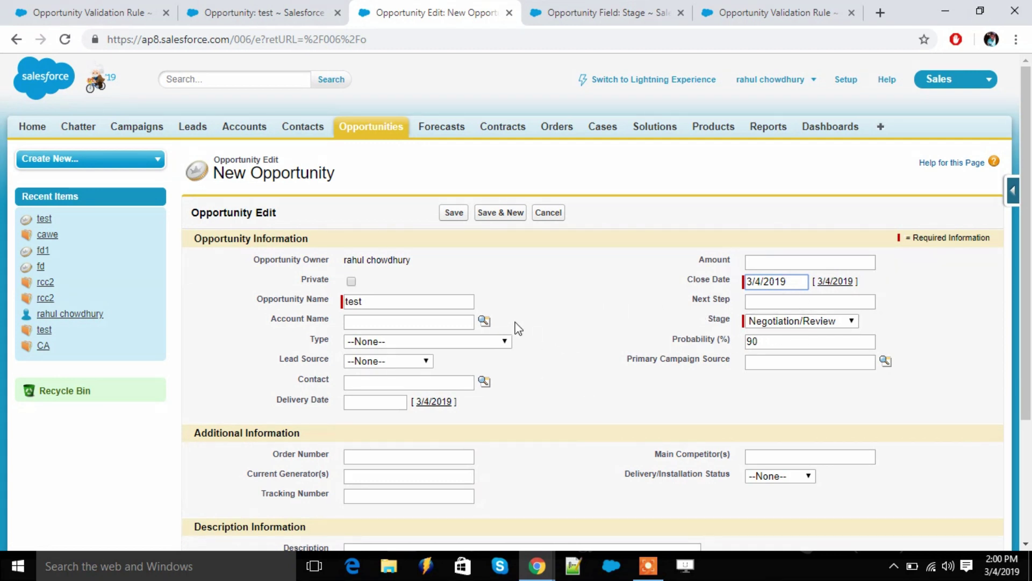
pyautogui.click(457, 216)
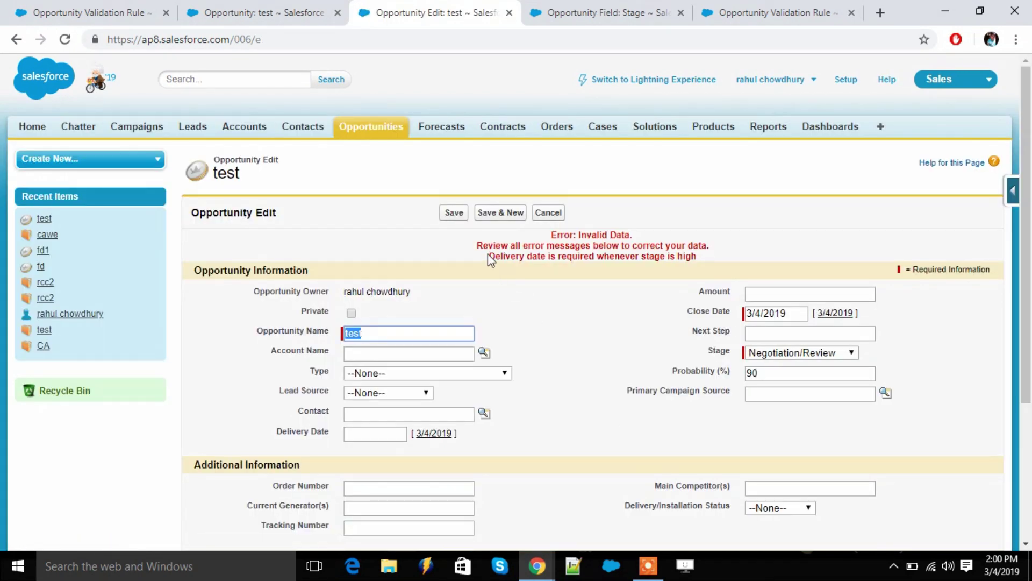
pyautogui.moveTo(495, 256); pyautogui.dragTo(573, 267)
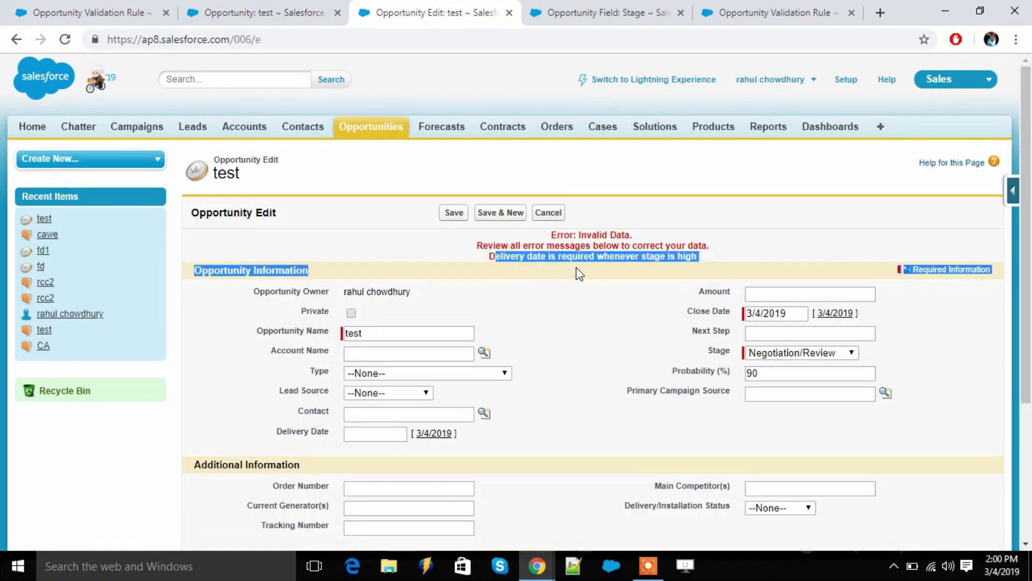
pyautogui.click(578, 274)
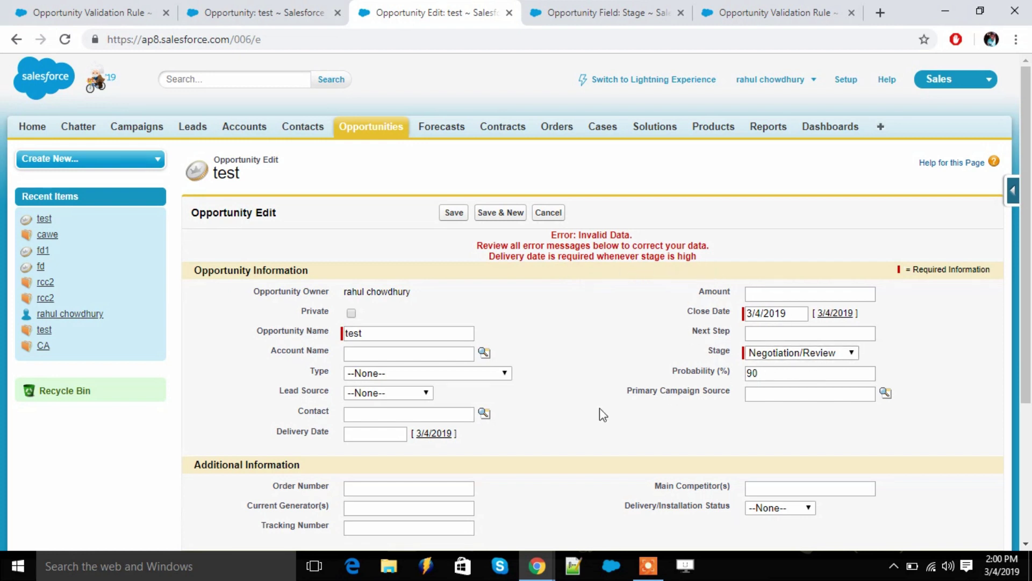
# Change the opportunity's Stage to Qualification, save it without a Delivery Date and review the saved record's details.
pyautogui.click(830, 353)
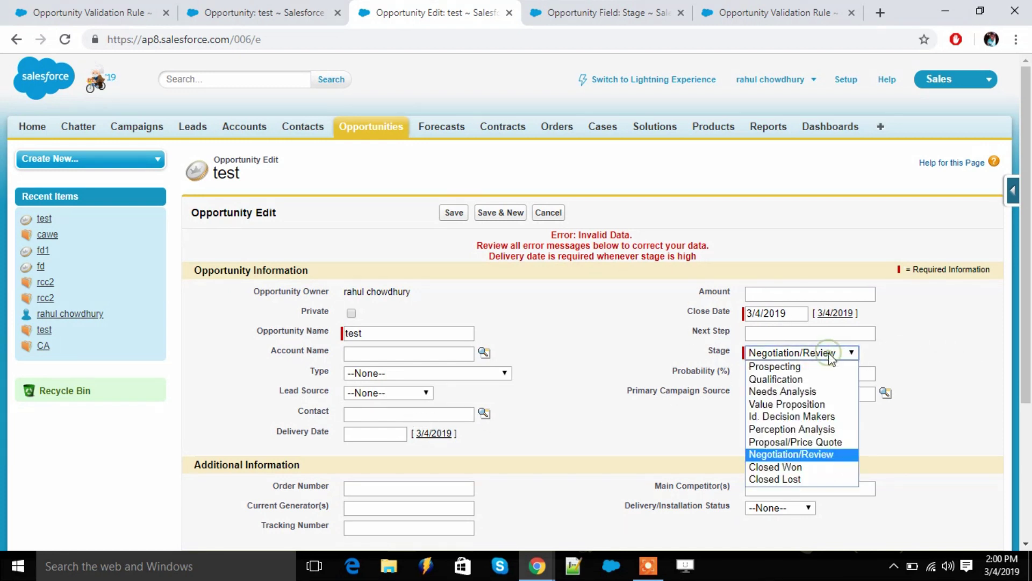
pyautogui.click(816, 379)
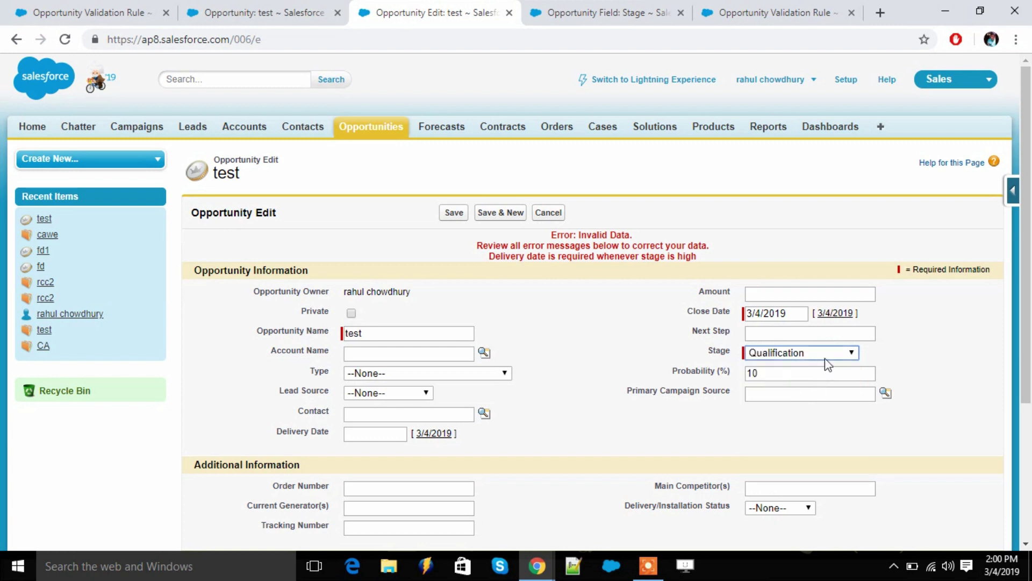
pyautogui.click(454, 221)
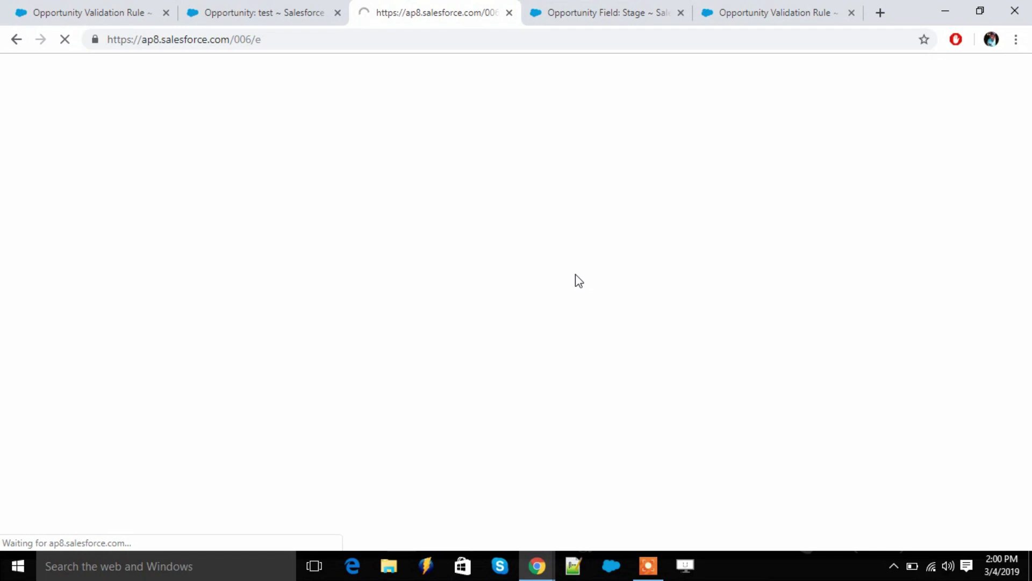
pyautogui.scroll(-3, 550, 330)
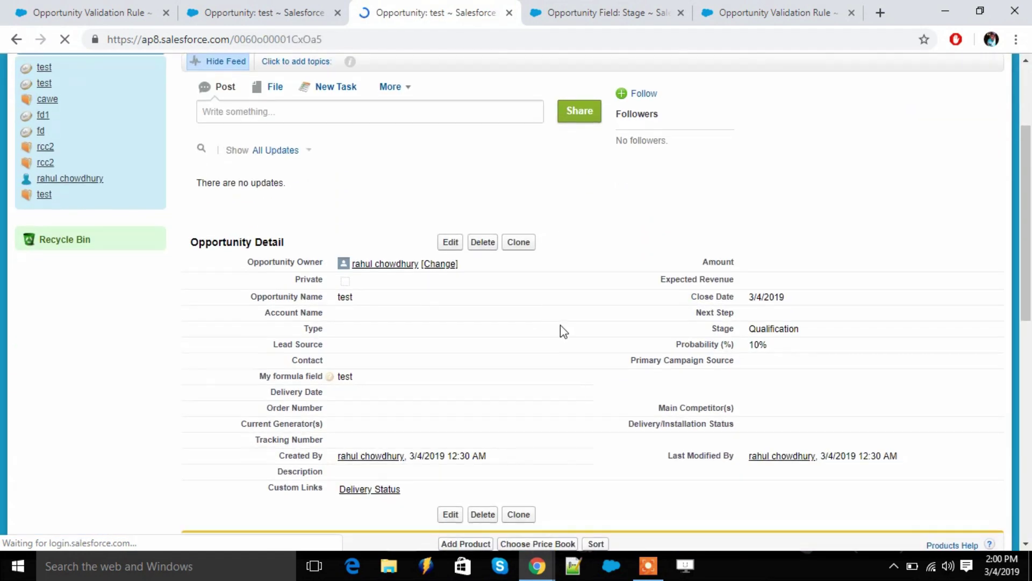
pyautogui.scroll(-2, 626, 361)
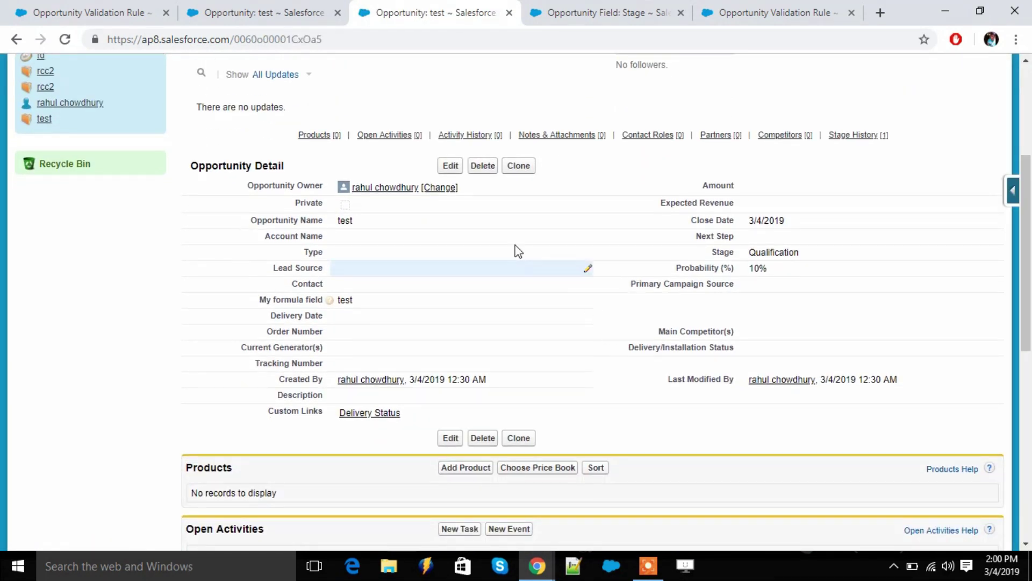
# Edit the saved test opportunity, set its Stage to Closed Won and try to save it without a Delivery Date.
pyautogui.click(451, 167)
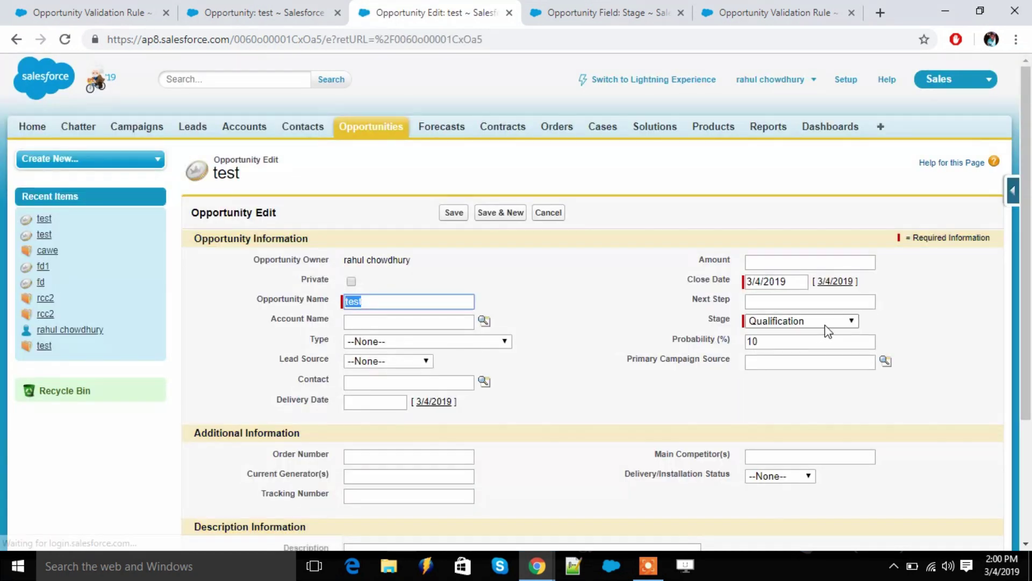
pyautogui.click(835, 322)
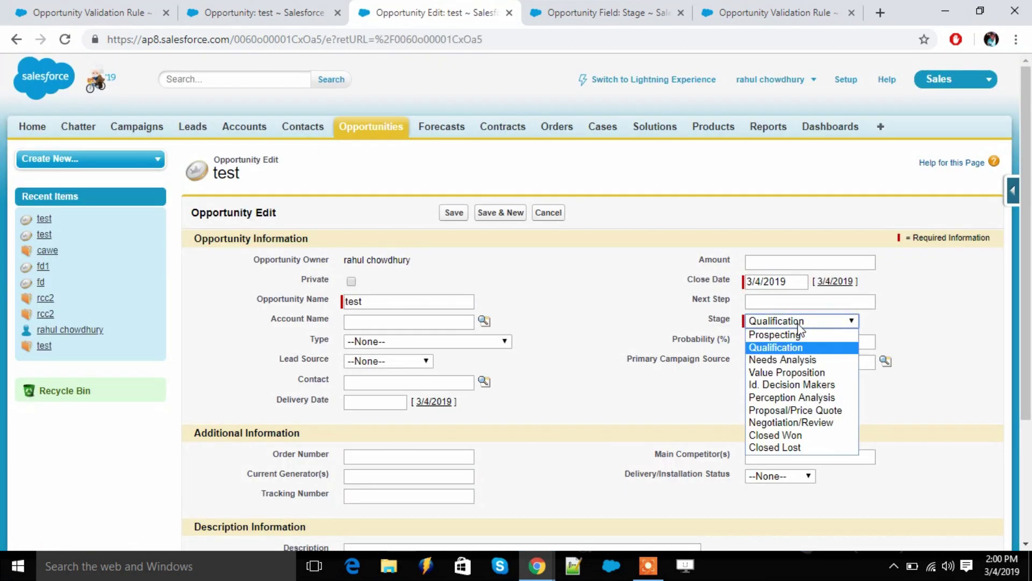
pyautogui.click(835, 441)
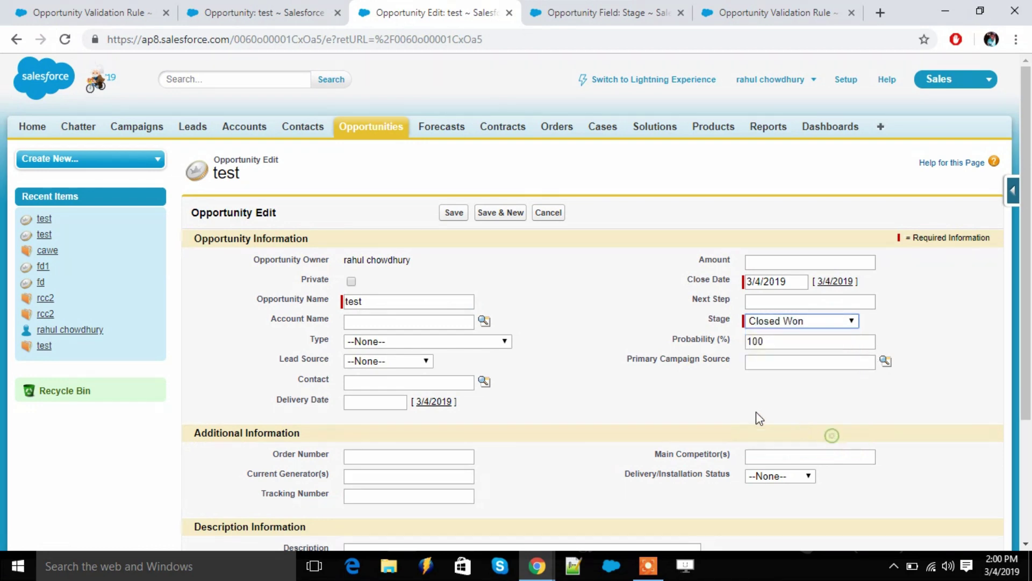
pyautogui.click(445, 214)
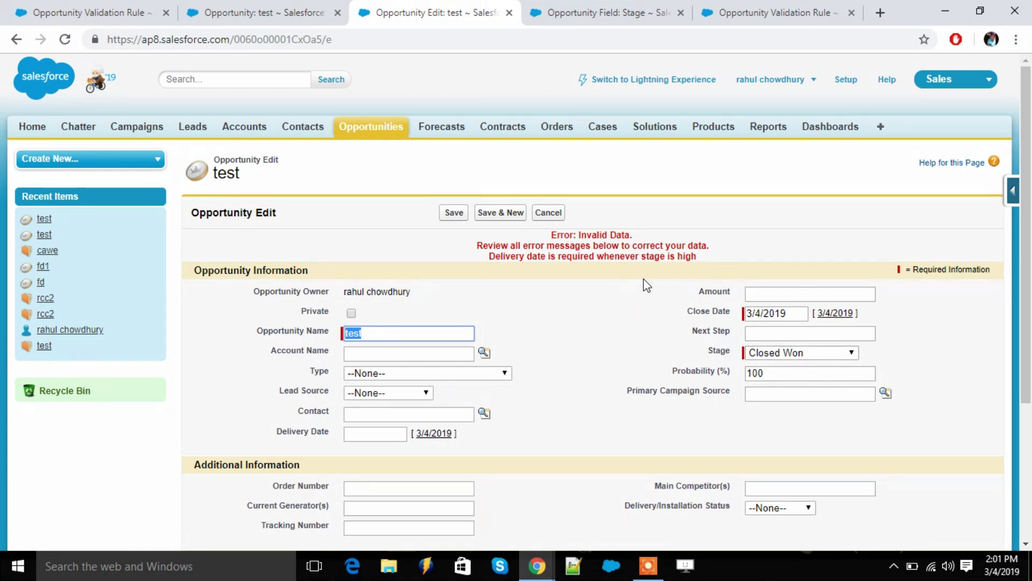
# Fill in the Delivery Date with 3/4/2019 and save the Closed Won opportunity.
pyautogui.click(824, 294)
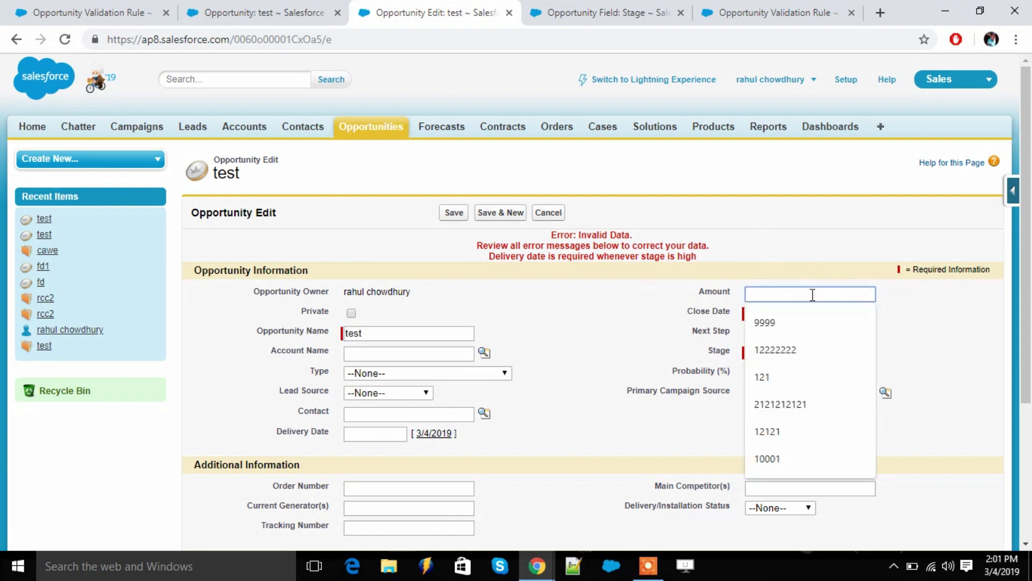
pyautogui.click(672, 259)
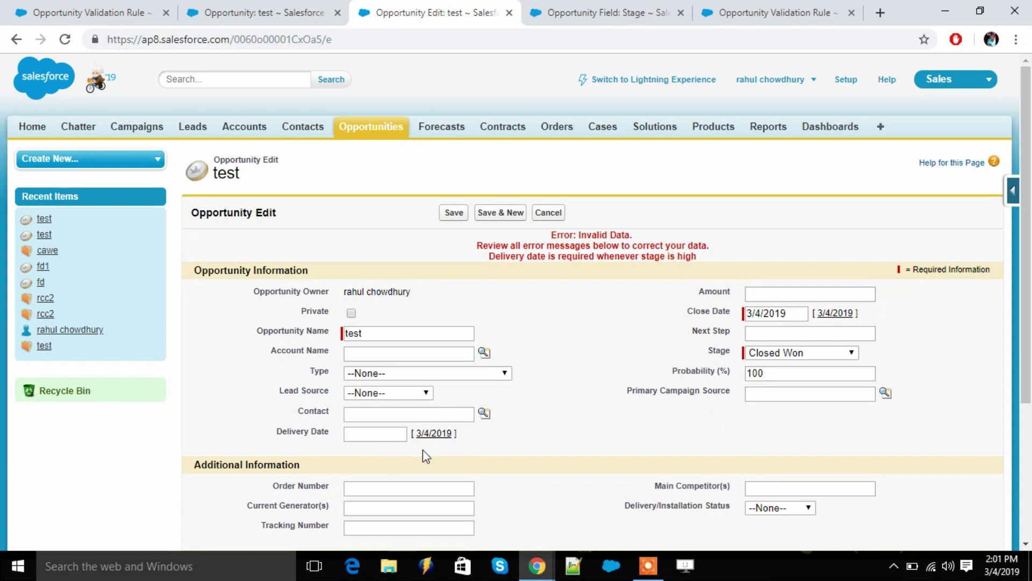
pyautogui.click(430, 435)
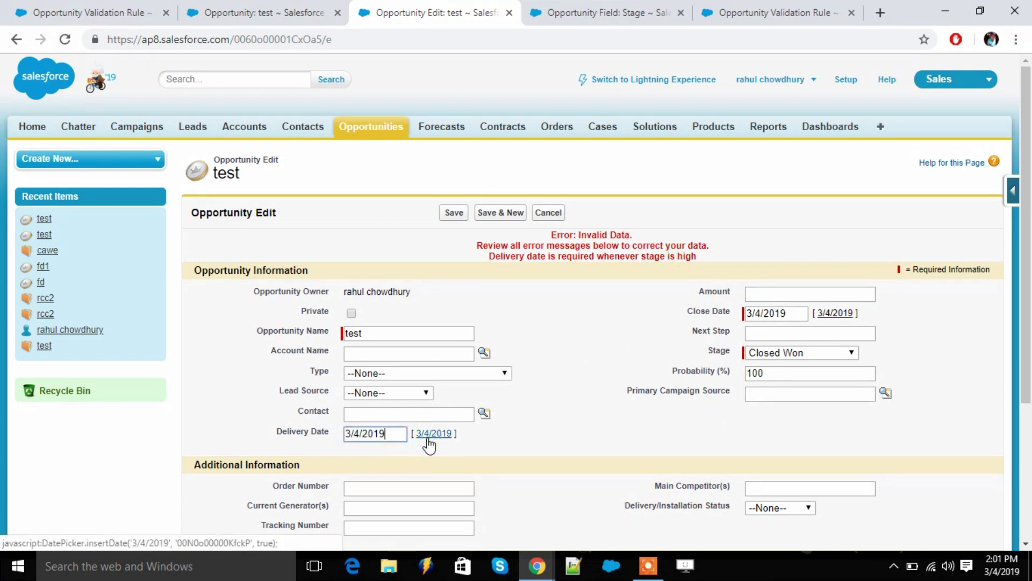
pyautogui.click(455, 214)
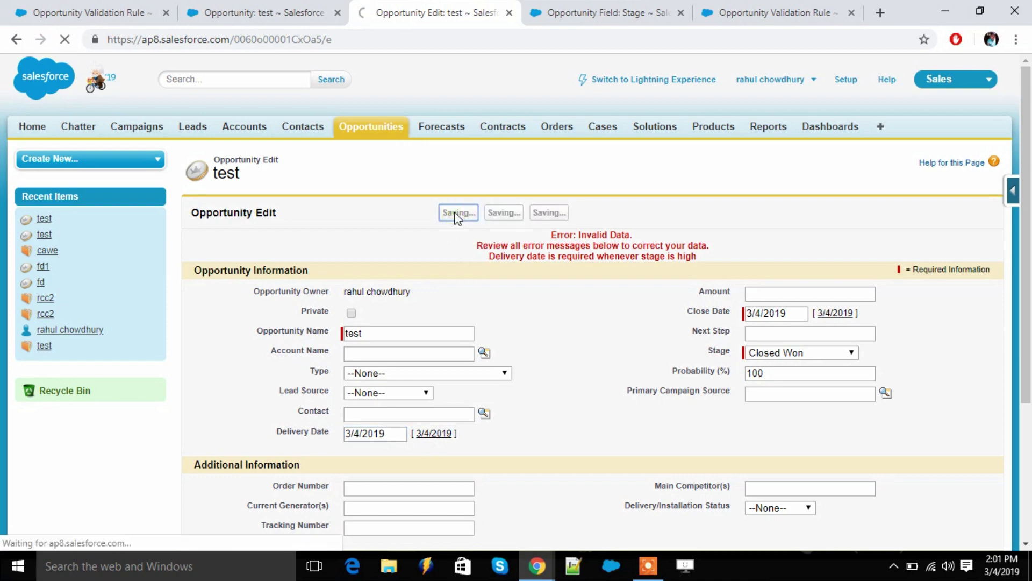
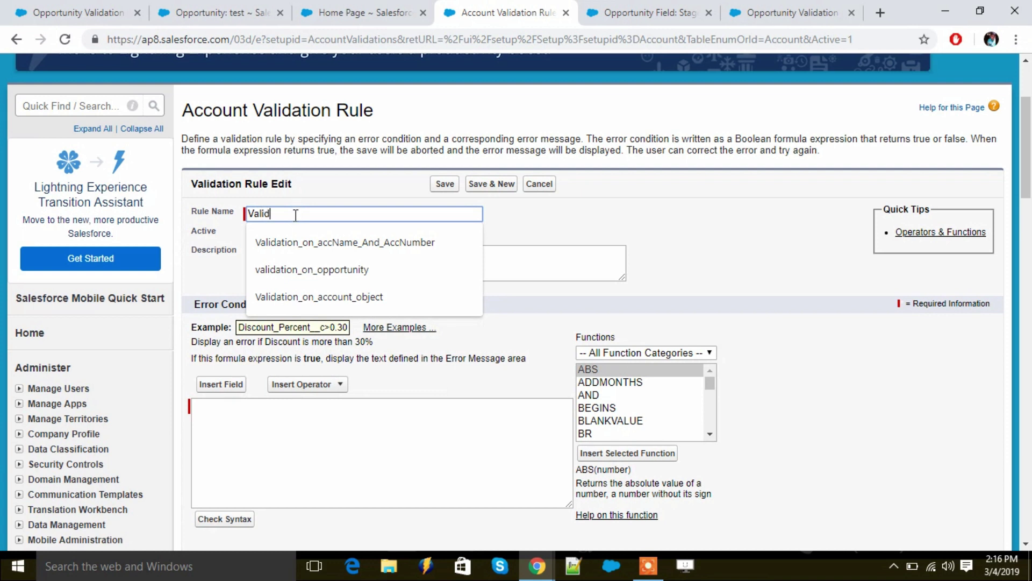
# Name the new account validation rule Validation_rule_on_account.
pyautogui.write('ation_ru')
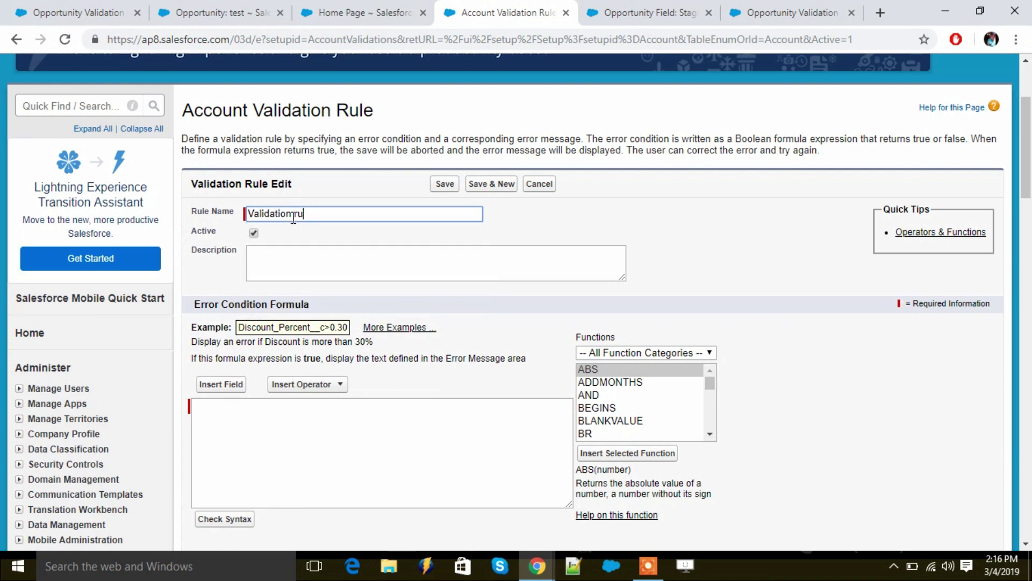
pyautogui.write('le on account')
pyautogui.click(595, 226)
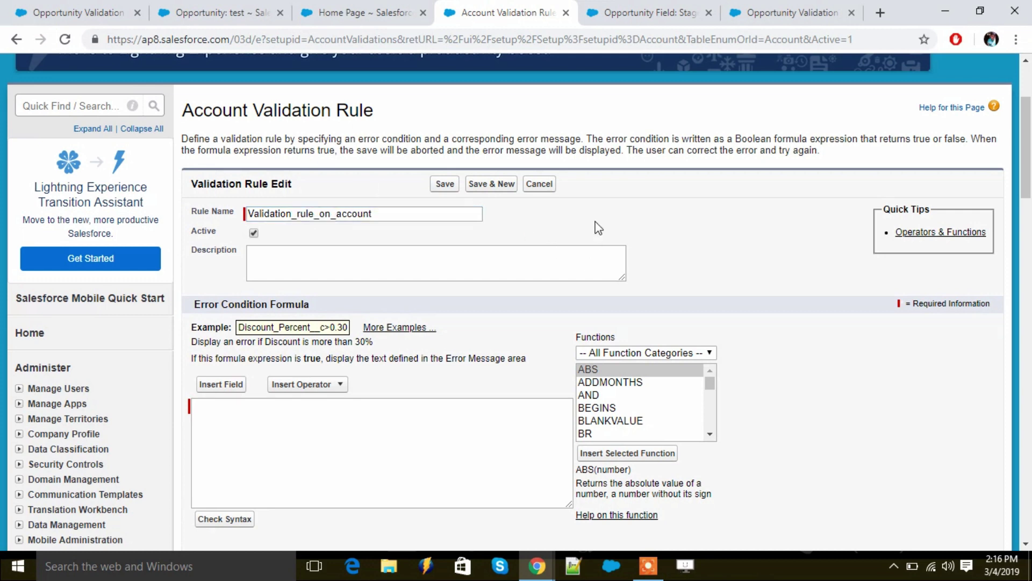
# Insert the OR function into the error condition formula and clear its placeholder arguments.
pyautogui.scroll(-3, 430, 301)
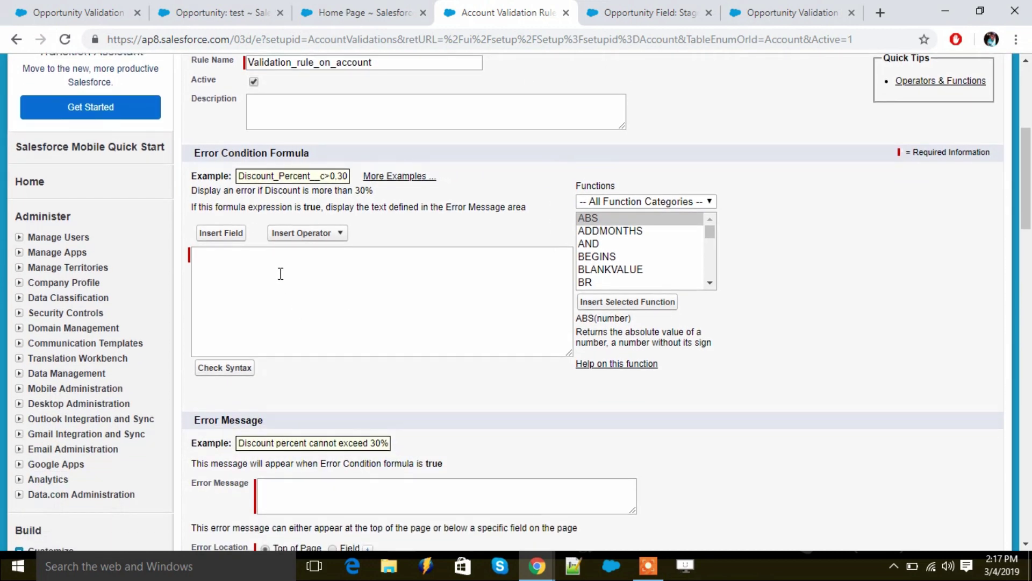
pyautogui.click(270, 253)
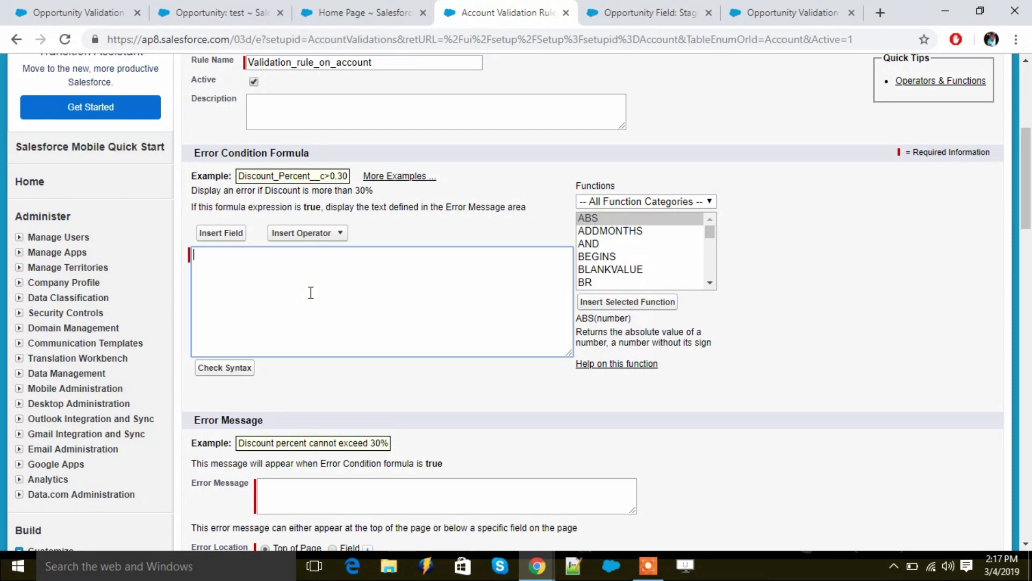
pyautogui.click(674, 244)
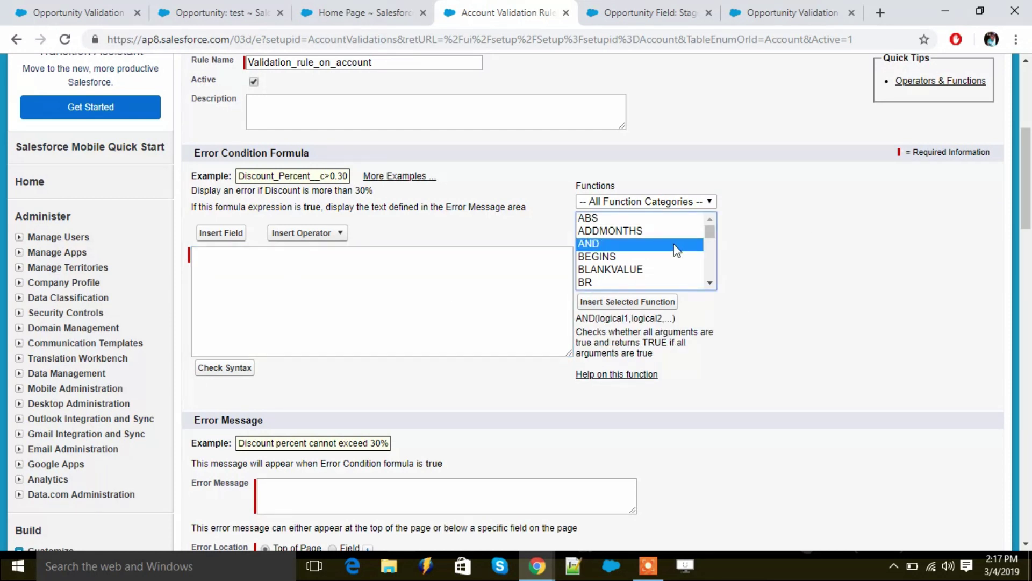
pyautogui.press('o')
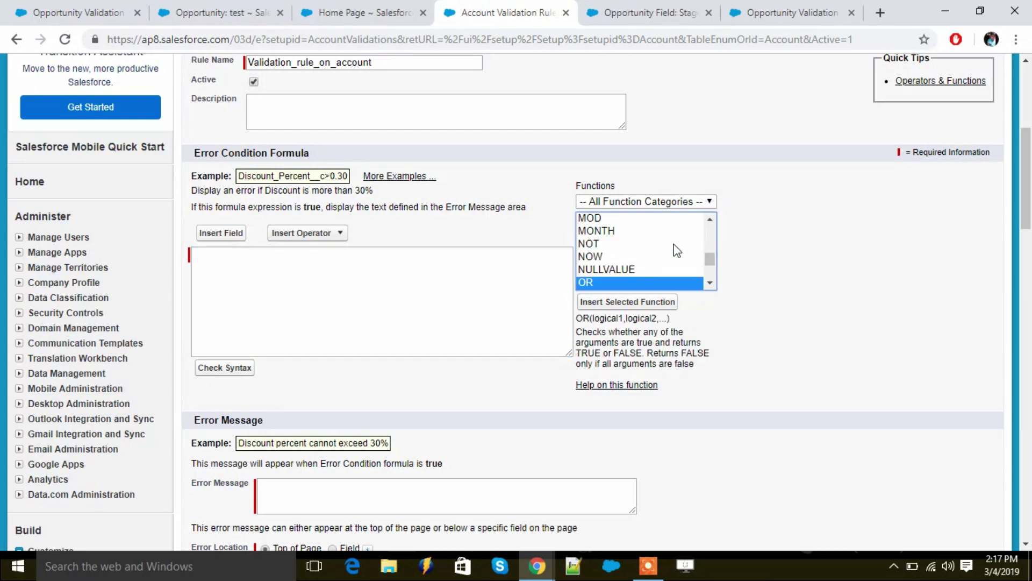
pyautogui.click(671, 304)
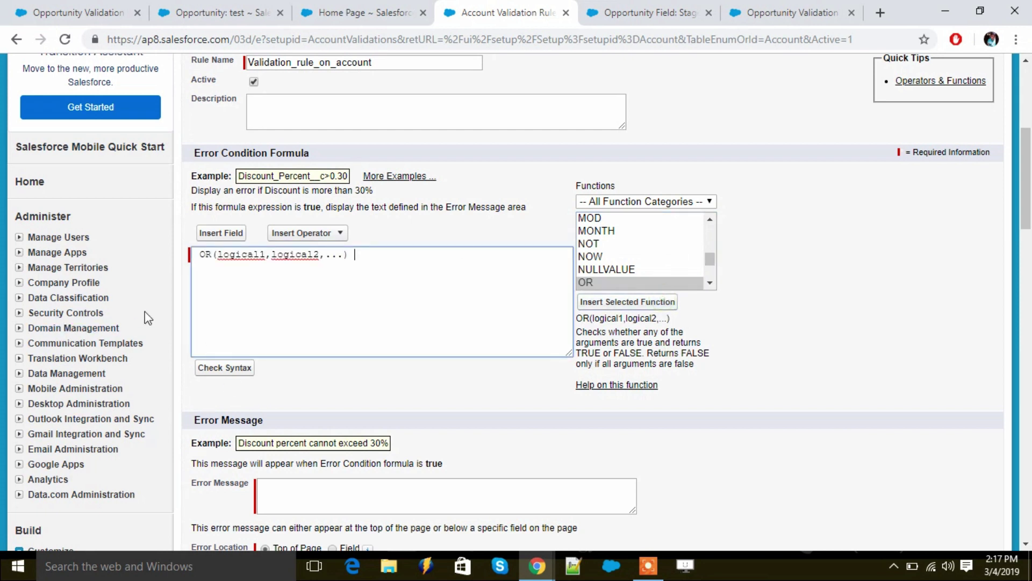
pyautogui.moveTo(345, 256); pyautogui.dragTo(218, 261)
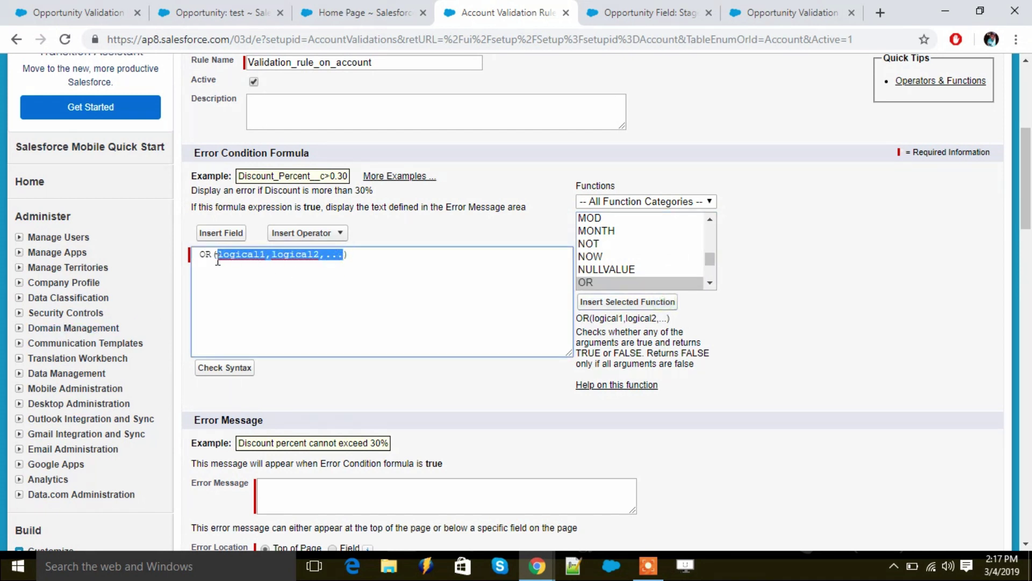
pyautogui.press('BackSpace')
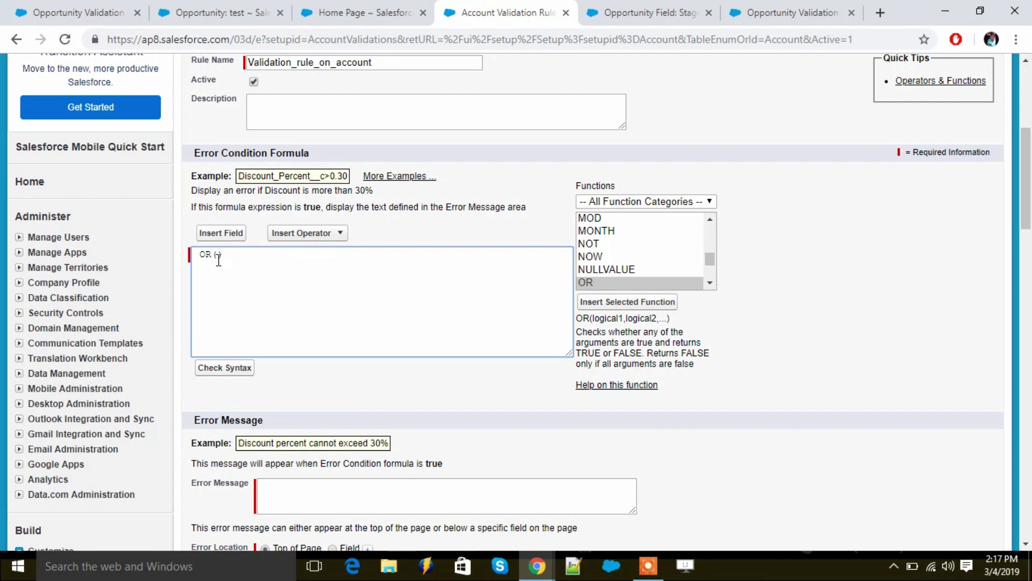
# Insert the ISBLANK function inside the parentheses of OR.
pyautogui.click(676, 232)
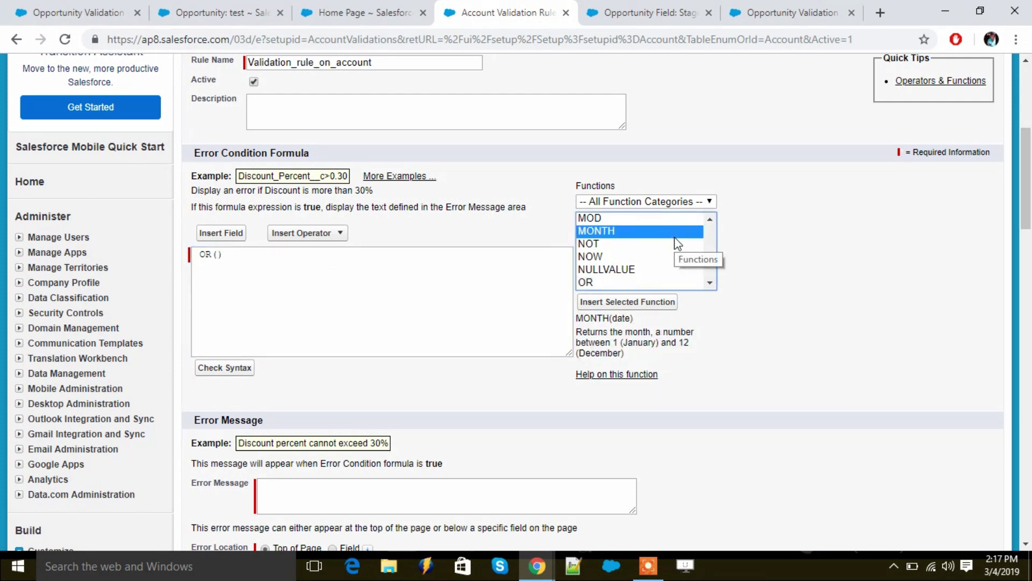
pyautogui.write('is')
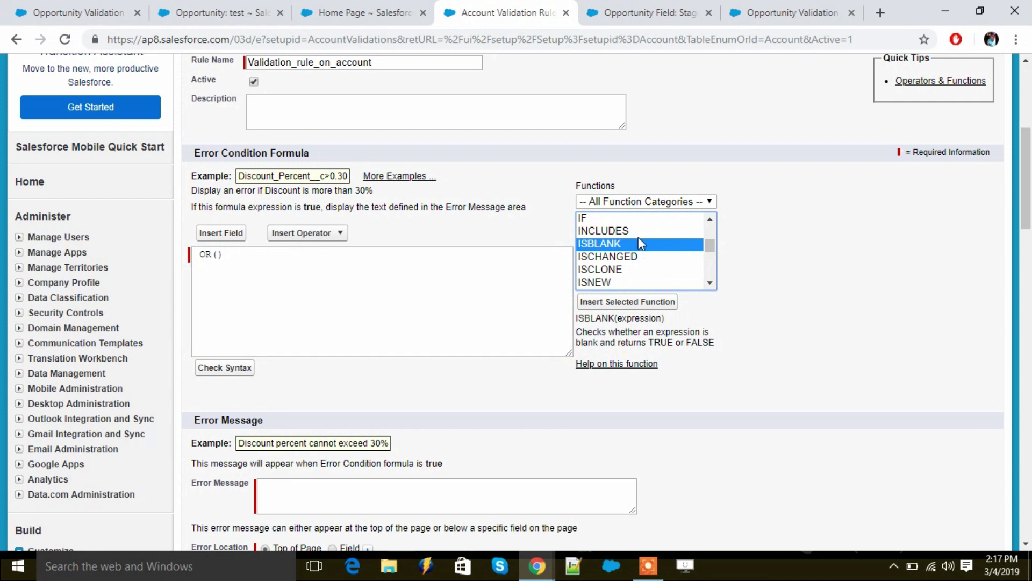
pyautogui.click(656, 302)
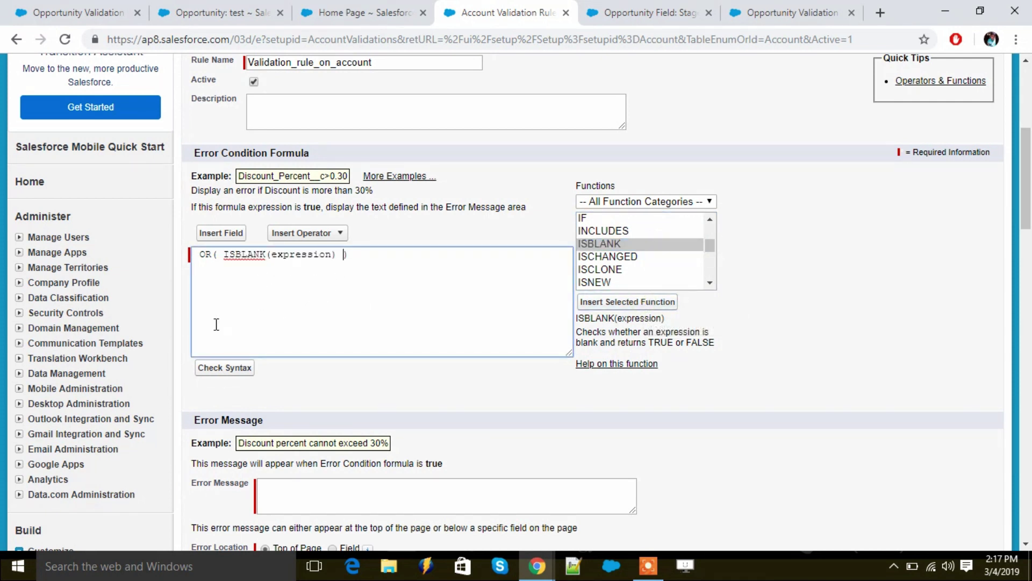
# Replace the expression placeholder in ISBLANK with the AccountNumber field and add a comma after the function.
pyautogui.doubleClick(301, 254)
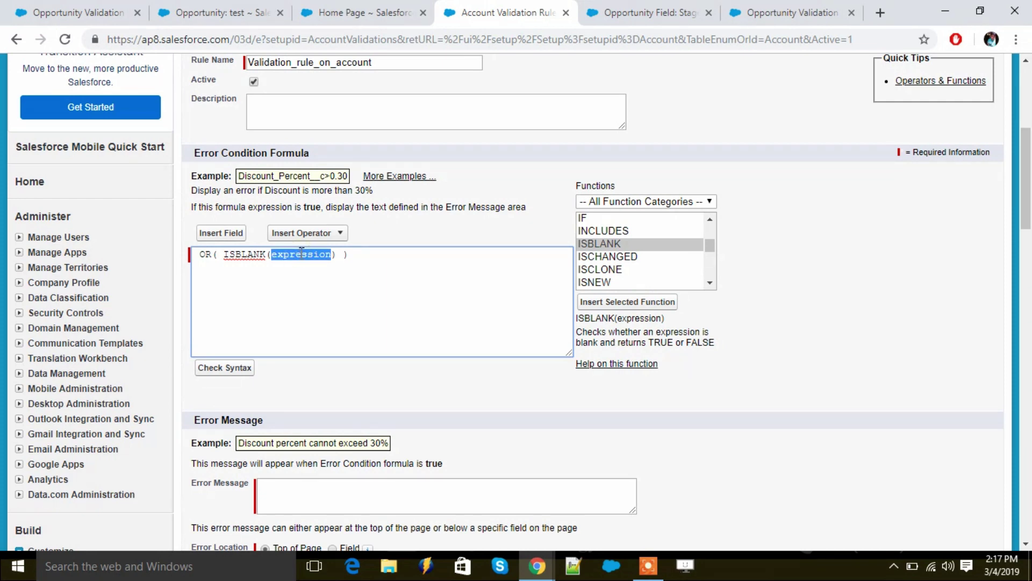
pyautogui.press('BackSpace')
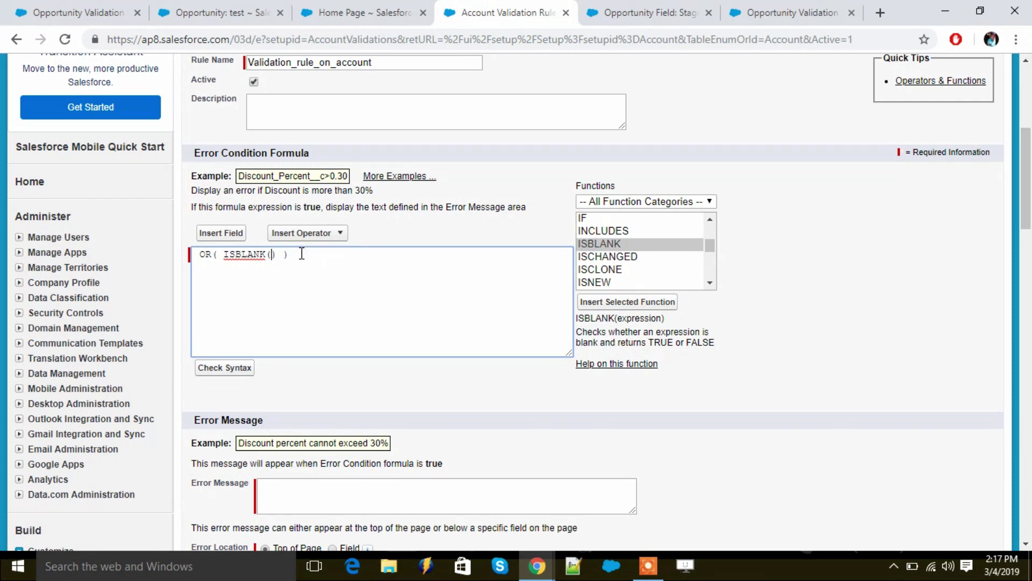
pyautogui.click(217, 233)
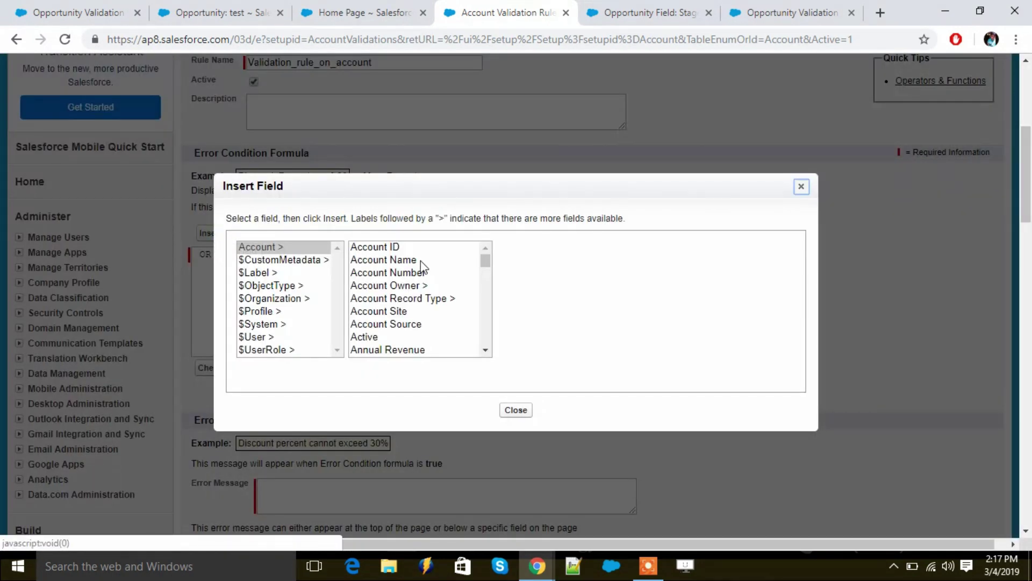
pyautogui.click(395, 273)
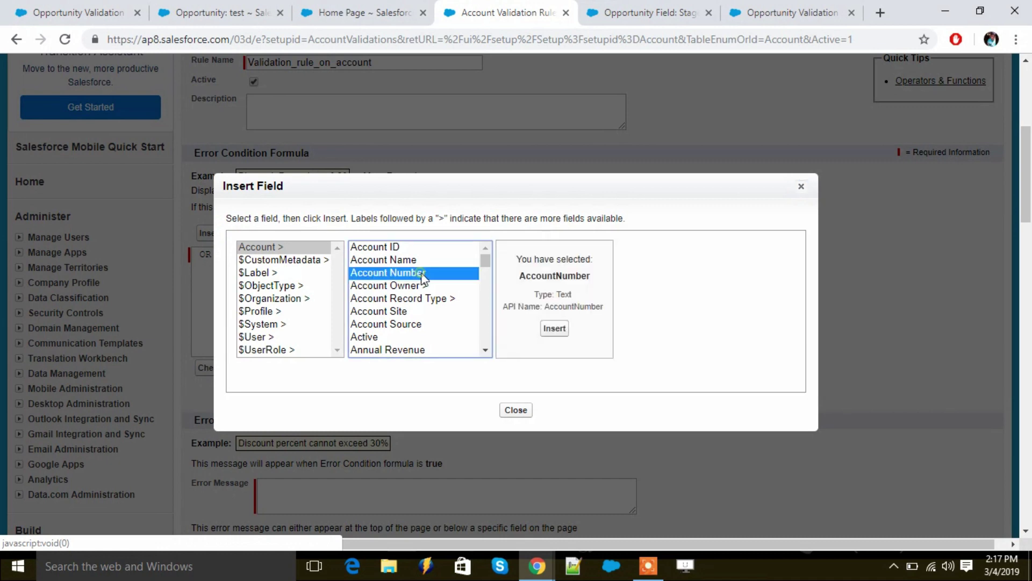
pyautogui.click(555, 329)
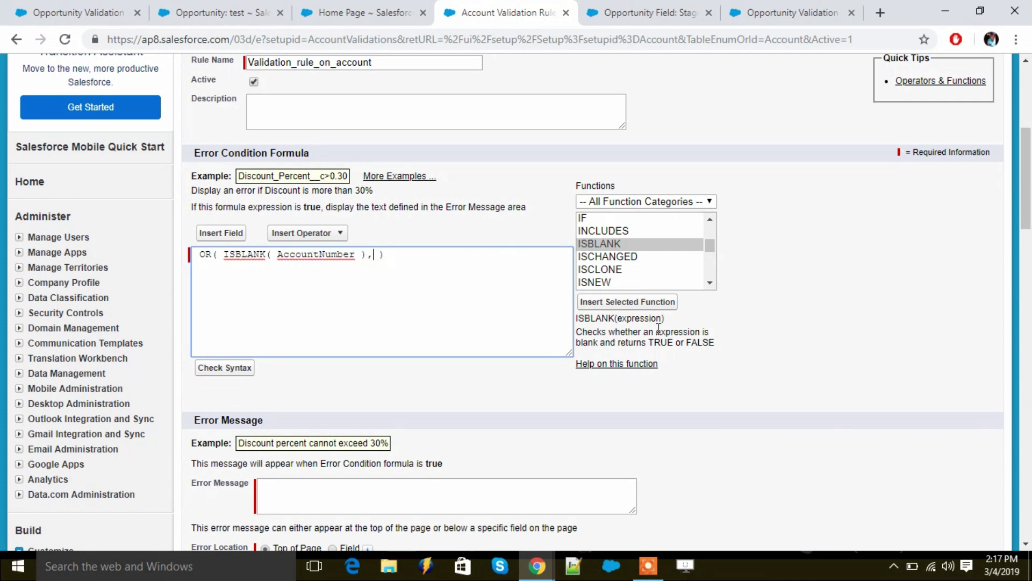
# Insert the NOT function as the second argument of OR and clear its logical placeholder.
pyautogui.click(629, 260)
pyautogui.press('n')
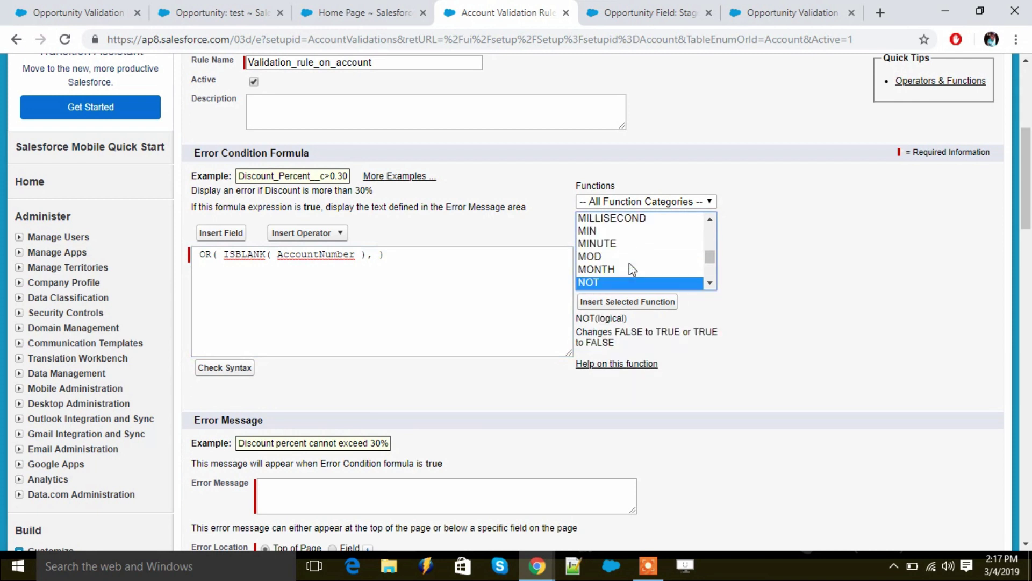
pyautogui.click(628, 301)
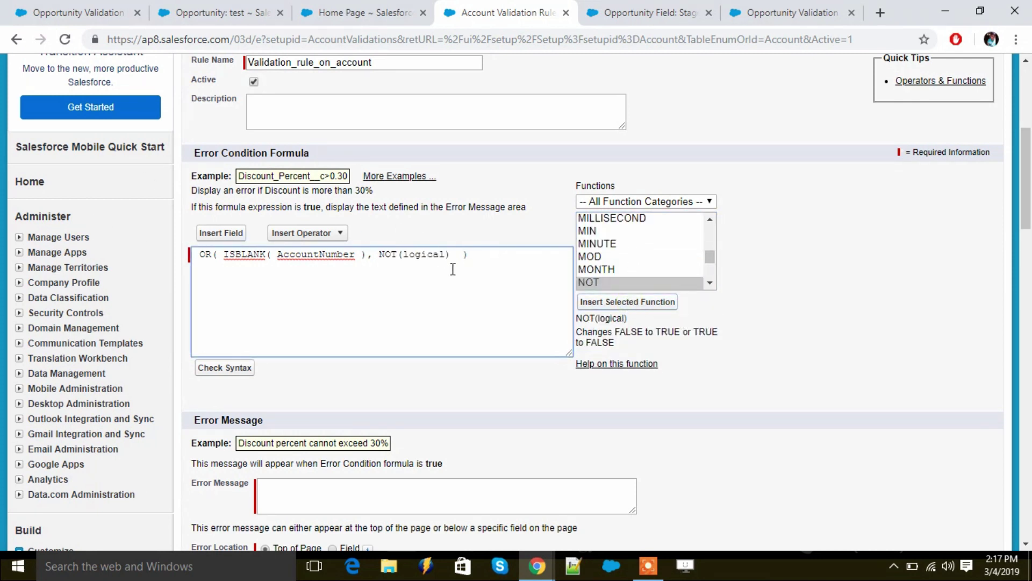
pyautogui.moveTo(403, 254); pyautogui.dragTo(447, 258)
pyautogui.press('BackSpace')
# Insert the ISNUMBER function inside the parentheses of NOT.
pyautogui.click(663, 232)
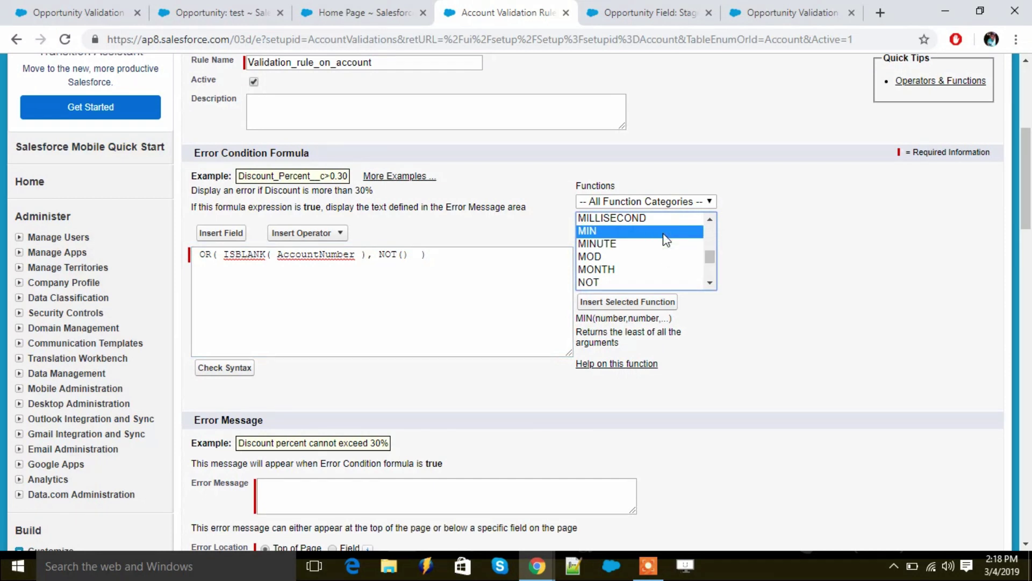
pyautogui.write('isnull')
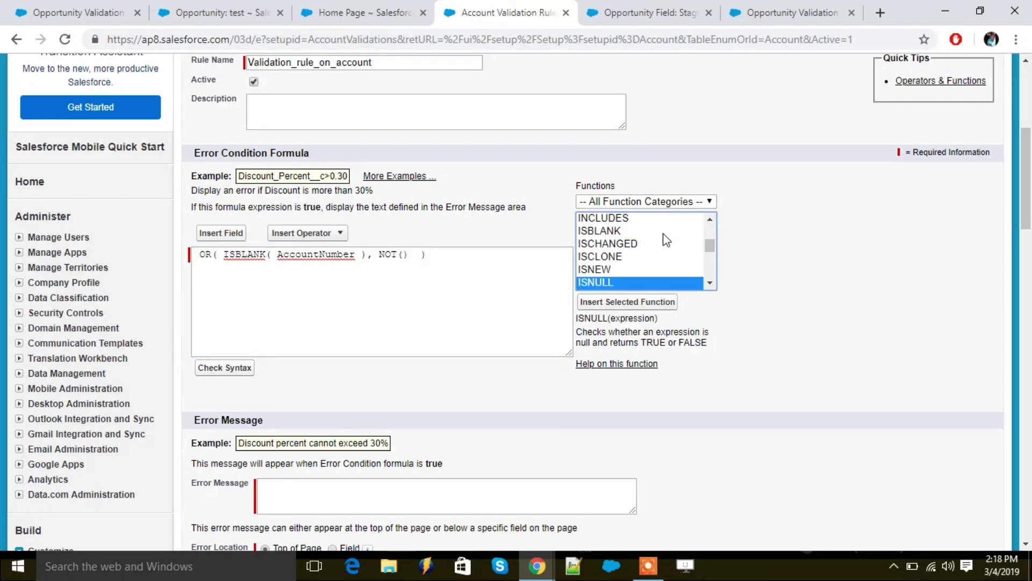
pyautogui.press('Down')
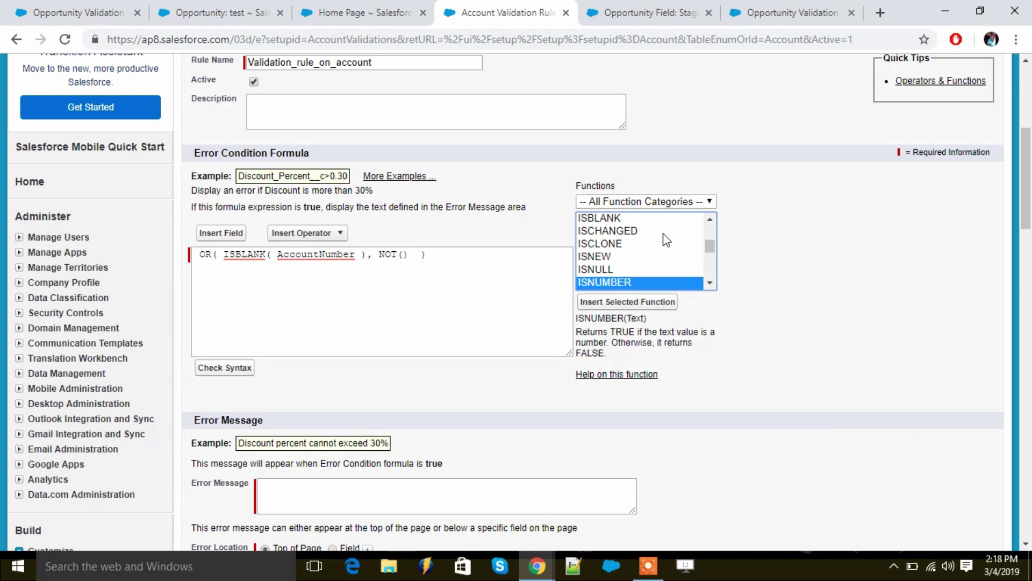
pyautogui.click(653, 305)
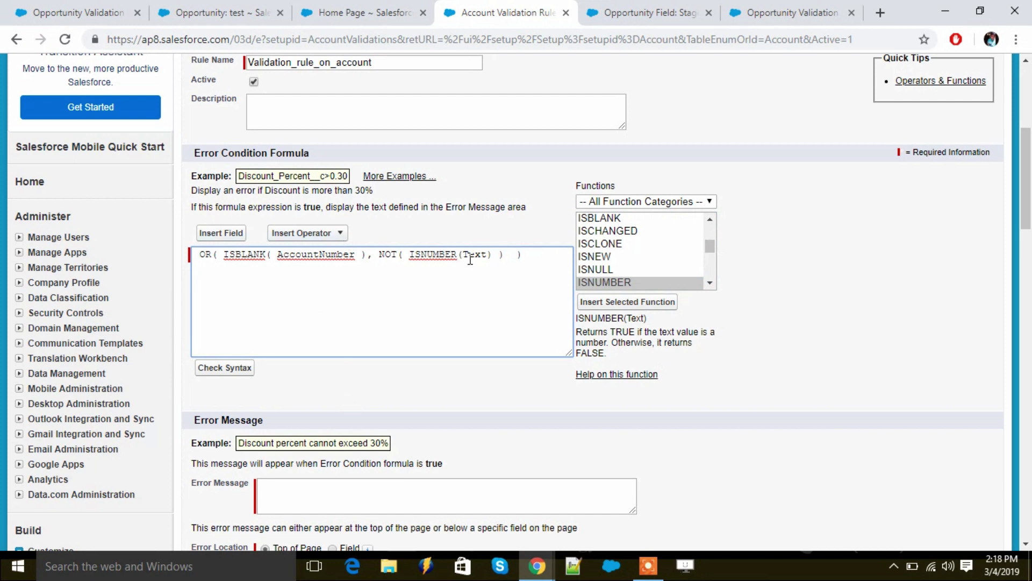
# Replace the Text placeholder in ISNUMBER with the AccountNumber field, removing any leftover placeholder characters.
pyautogui.moveTo(461, 254); pyautogui.dragTo(485, 267)
pyautogui.press('BackSpace')
pyautogui.click(214, 241)
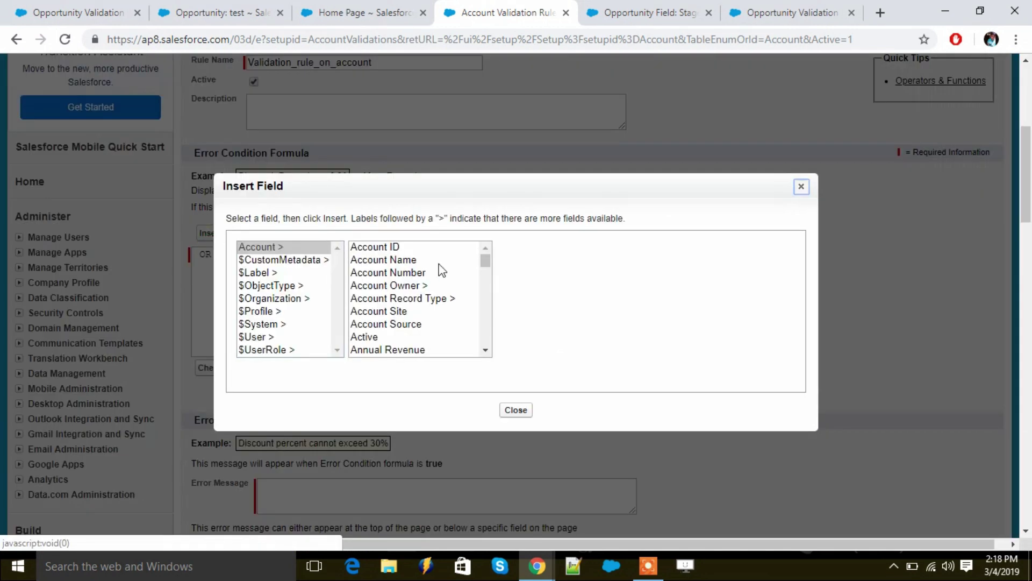
pyautogui.click(414, 274)
pyautogui.click(554, 329)
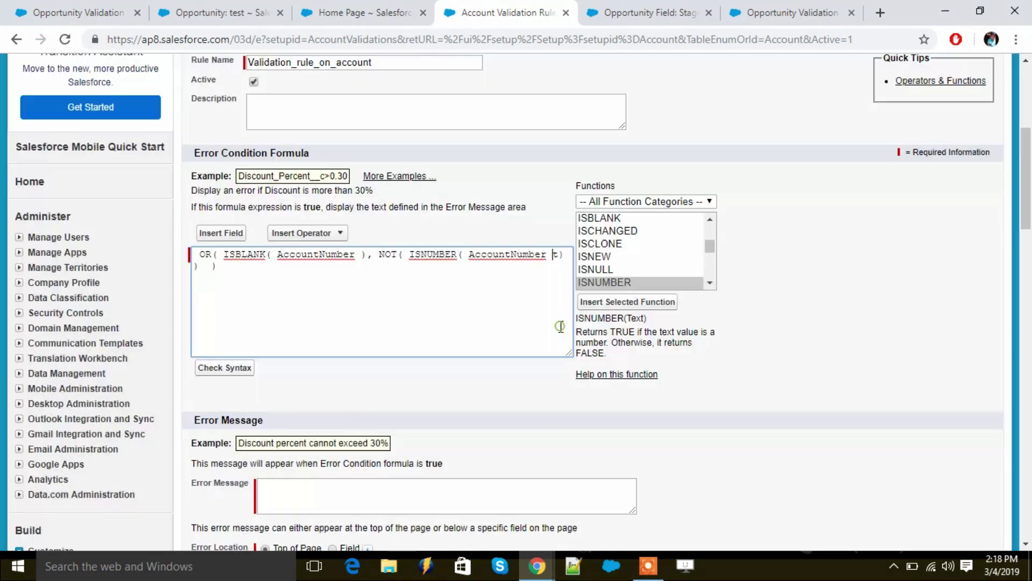
pyautogui.click(560, 256)
pyautogui.press('Delete')
pyautogui.press('Delete')
# Check the syntax of the completed error condition formula.
pyautogui.moveTo(197, 254); pyautogui.dragTo(262, 271)
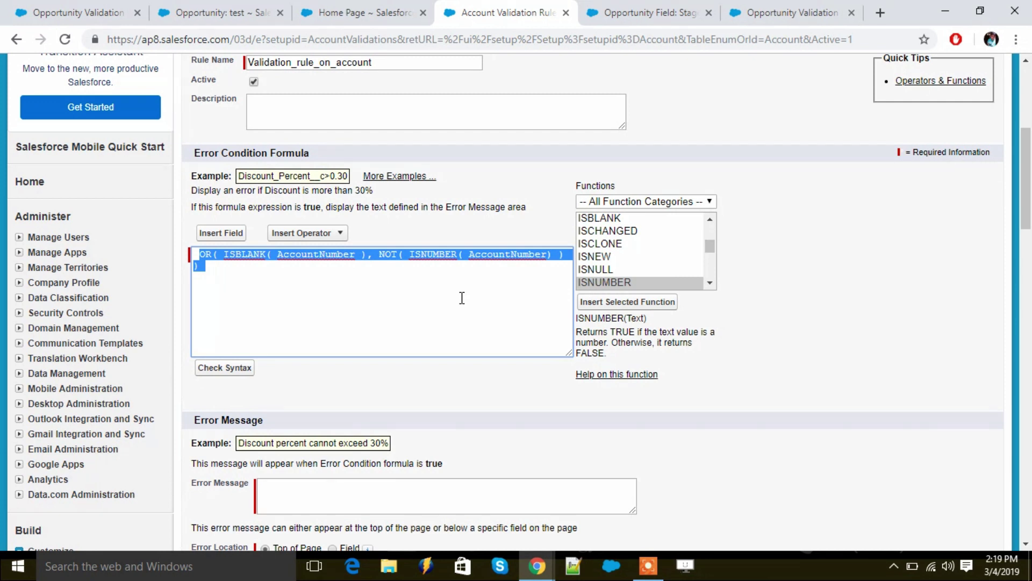
pyautogui.click(325, 383)
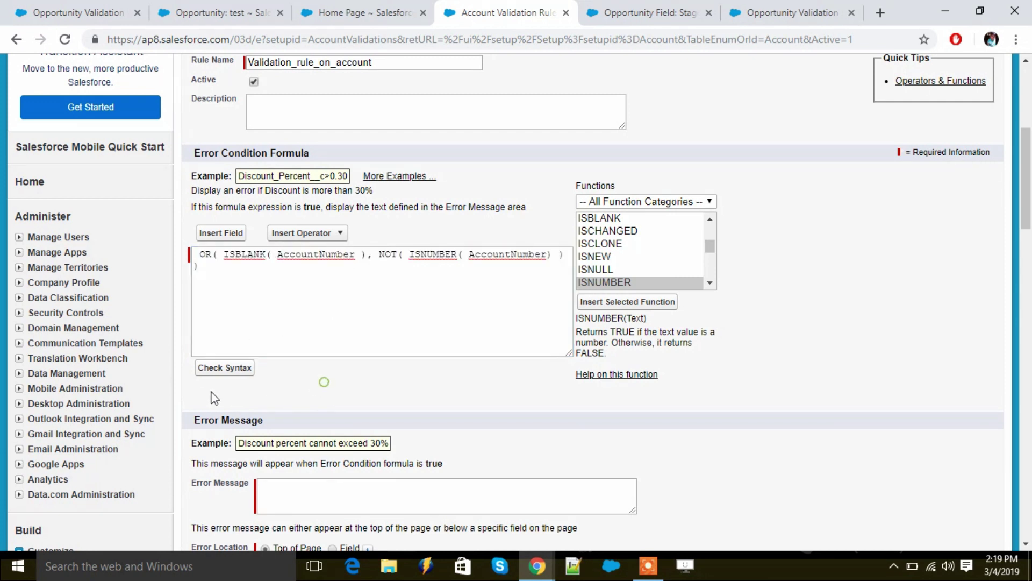
pyautogui.click(223, 368)
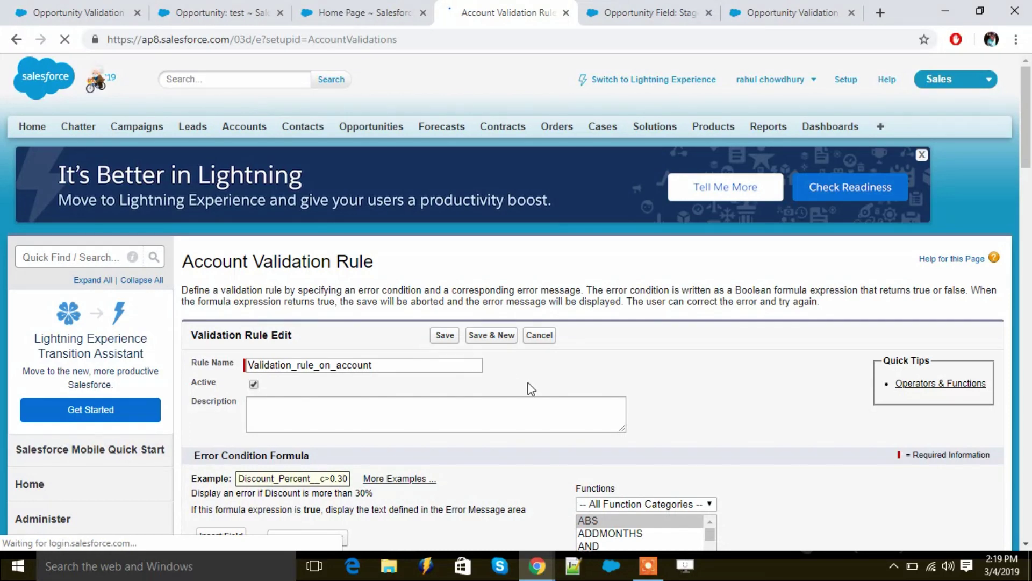
# Set the error message to "Account number should be numeric" and save the validation rule.
pyautogui.scroll(-3, 528, 382)
pyautogui.scroll(-3, 524, 376)
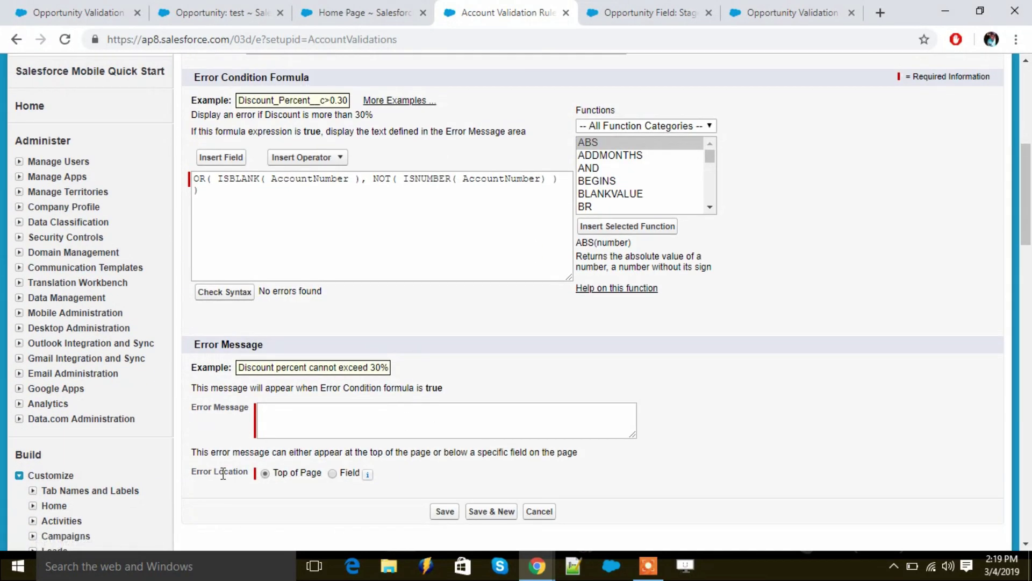
pyautogui.click(336, 420)
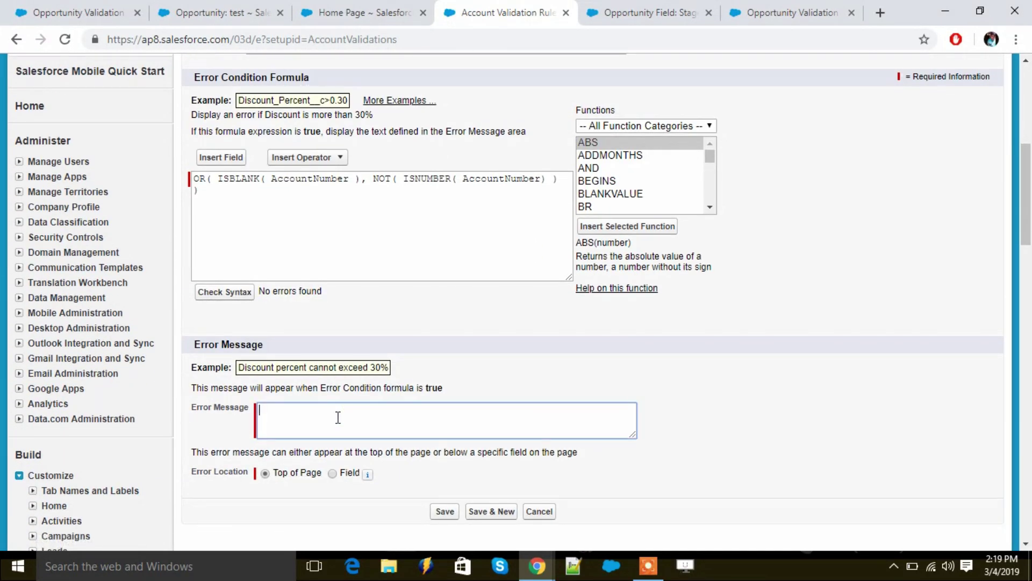
pyautogui.write('Account number should be number')
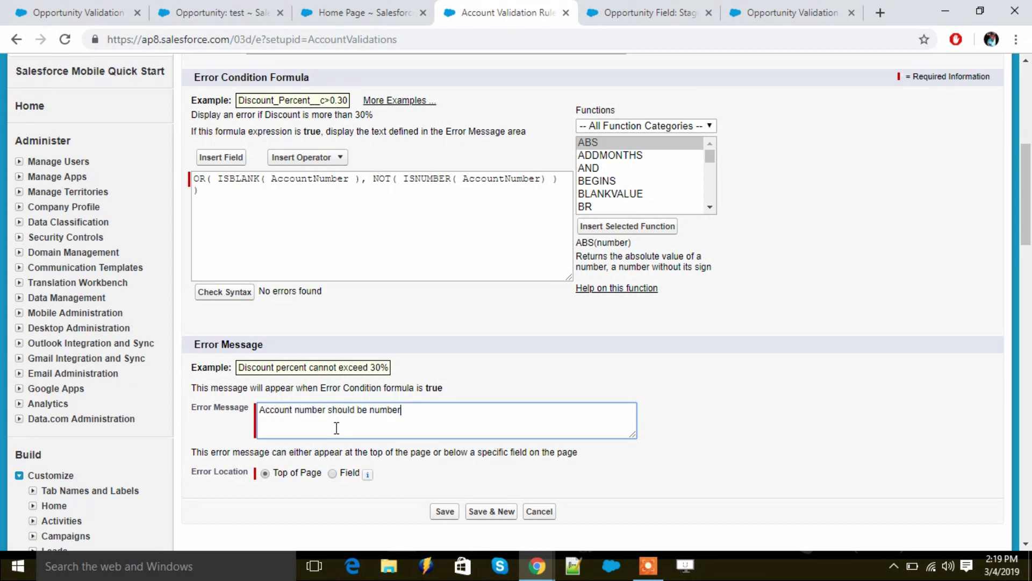
pyautogui.press('BackSpace')
pyautogui.press('BackSpace')
pyautogui.write('meric')
pyautogui.click(439, 462)
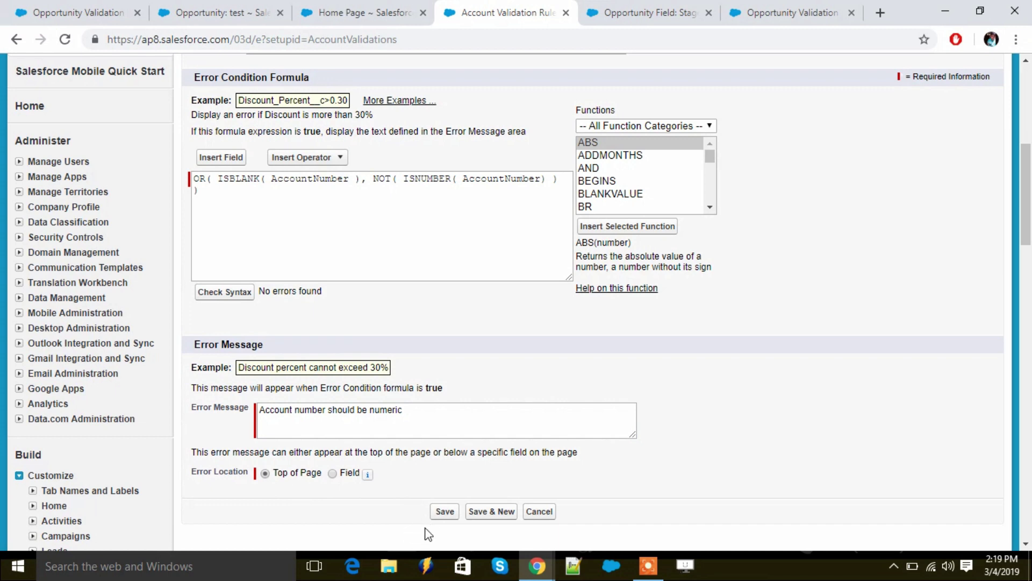
pyautogui.click(445, 511)
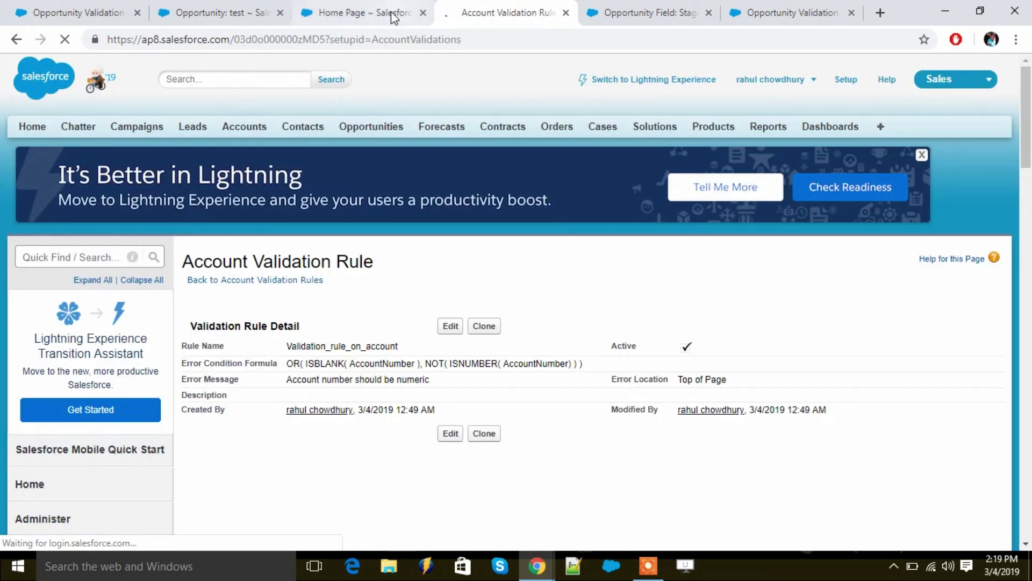
# Start a new account with the Business record type from the Accounts home page.
pyautogui.click(386, 12)
pyautogui.scroll(6, 242, 274)
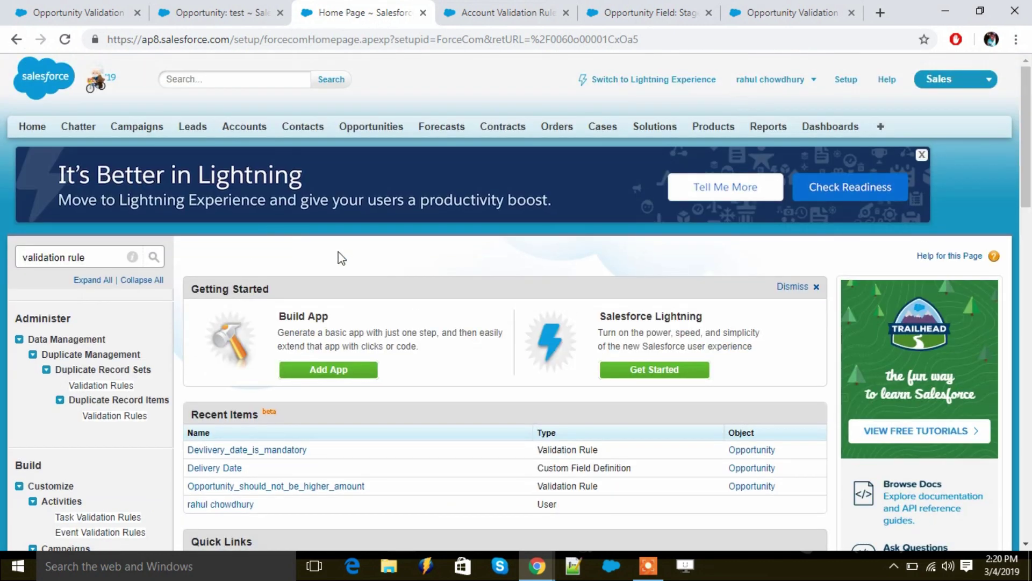
pyautogui.click(244, 128)
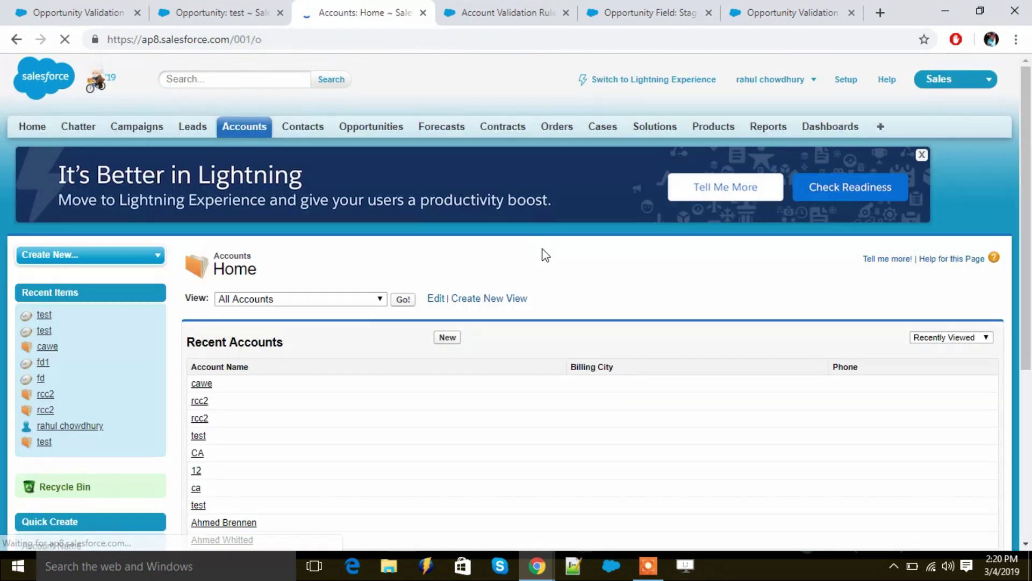
pyautogui.click(449, 338)
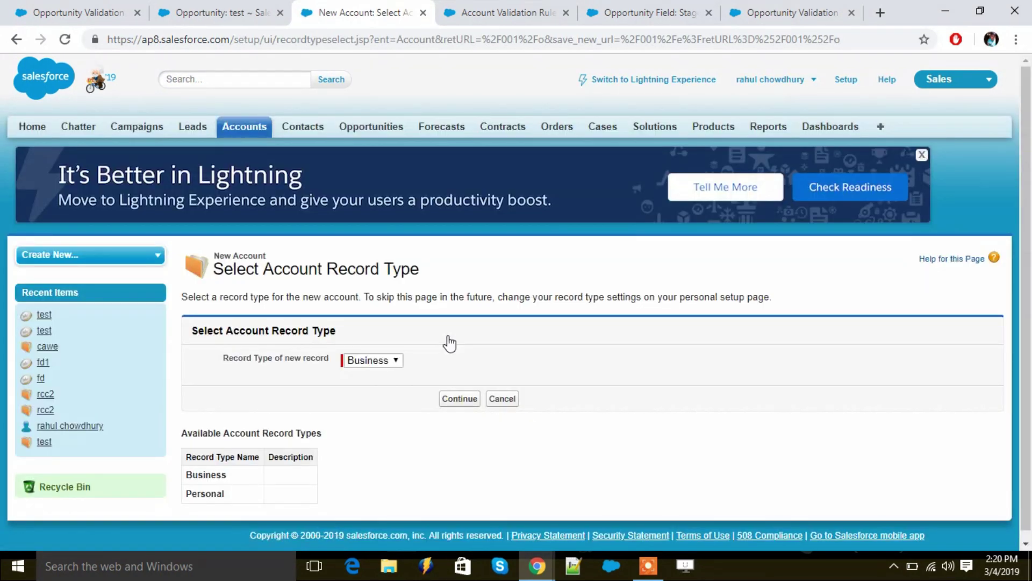
pyautogui.click(460, 398)
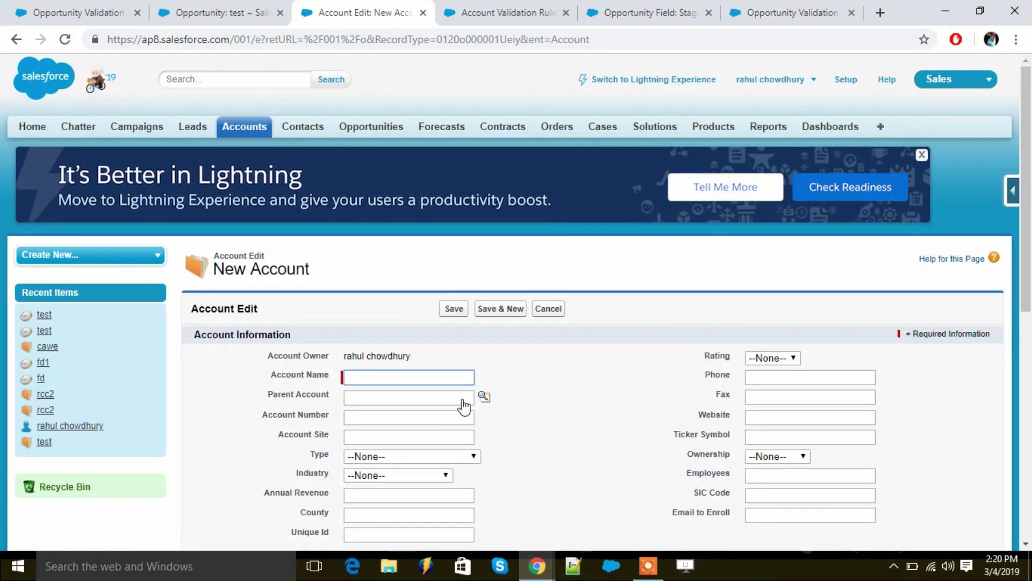
# Name the account test1, enter a non-numeric text as its Account Number and try to save it.
pyautogui.click(410, 379)
pyautogui.write('t')
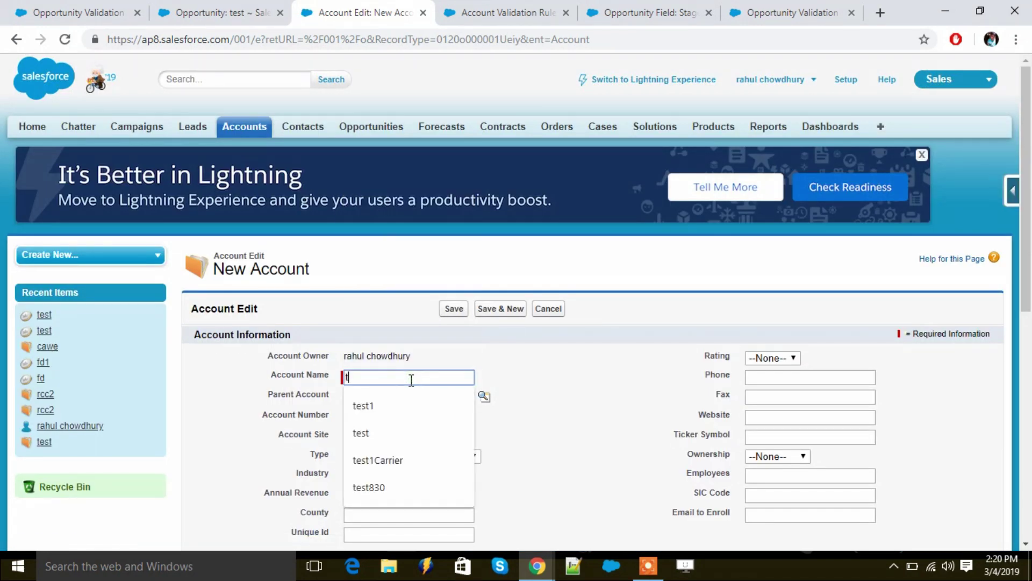
pyautogui.write('est1')
pyautogui.click(602, 364)
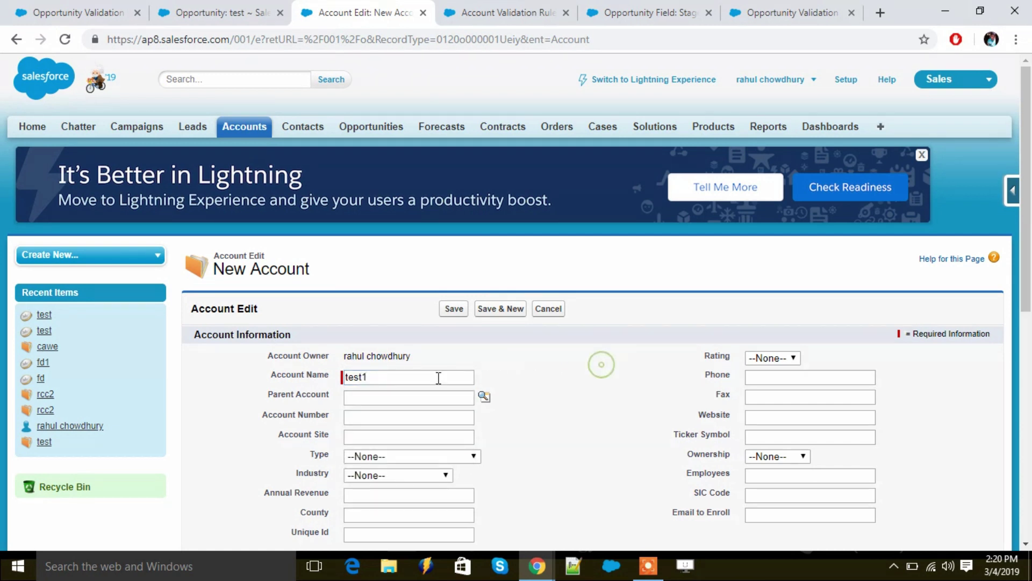
pyautogui.click(393, 418)
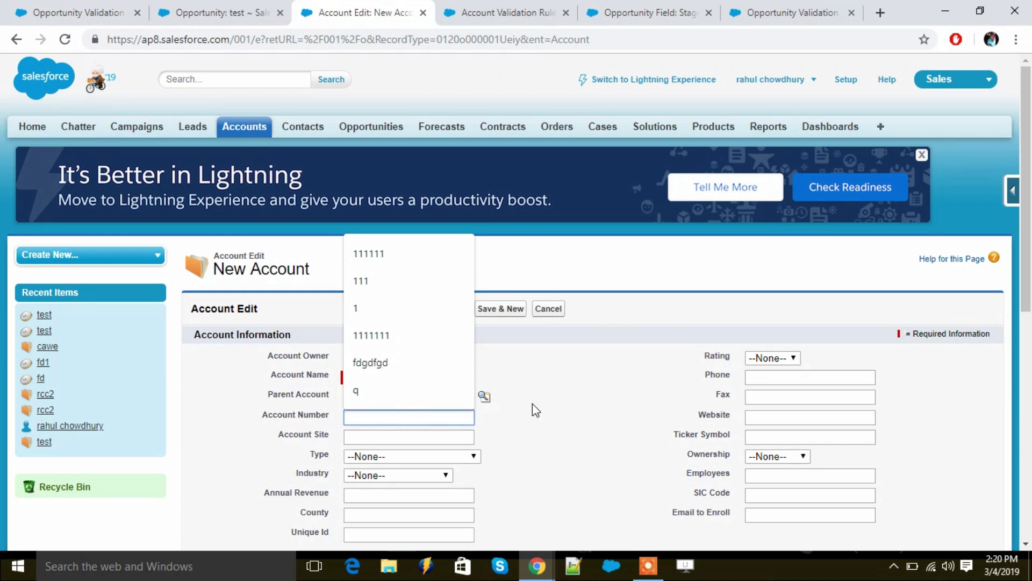
pyautogui.write('dss')
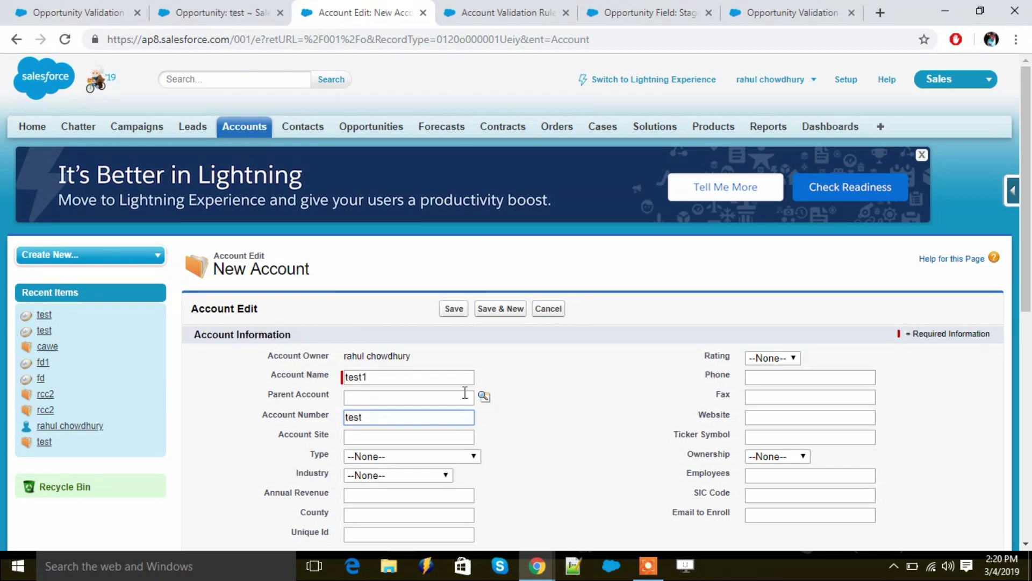
pyautogui.click(453, 310)
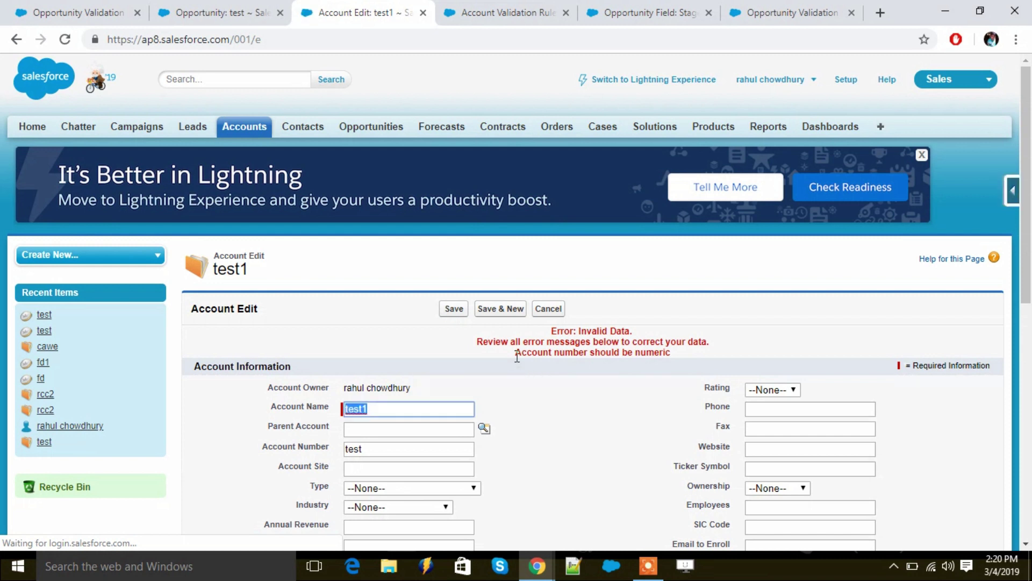
# Replace the Account Number of test1 with a numeric value and save the account.
pyautogui.moveTo(517, 356); pyautogui.dragTo(676, 357)
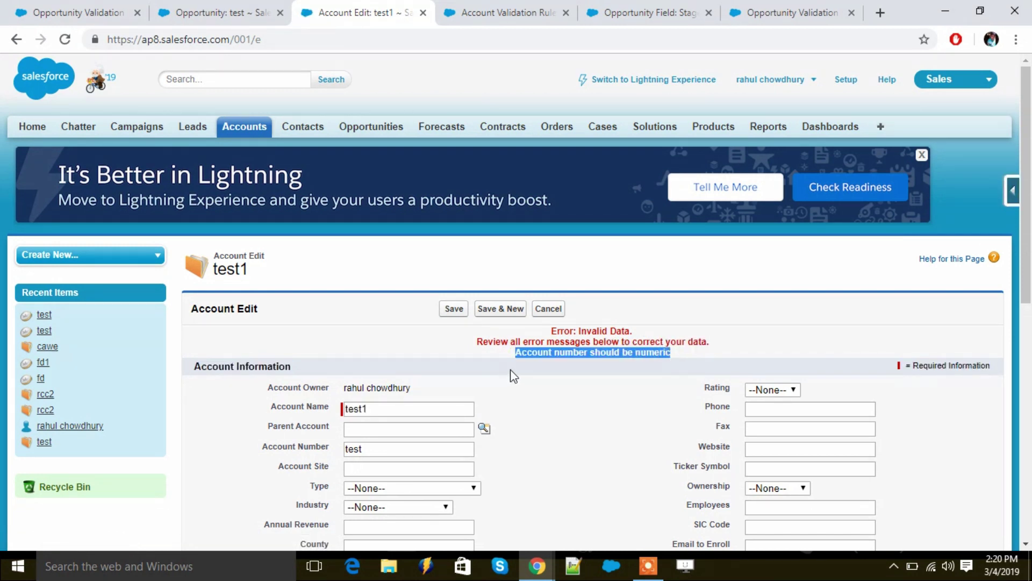
pyautogui.click(587, 413)
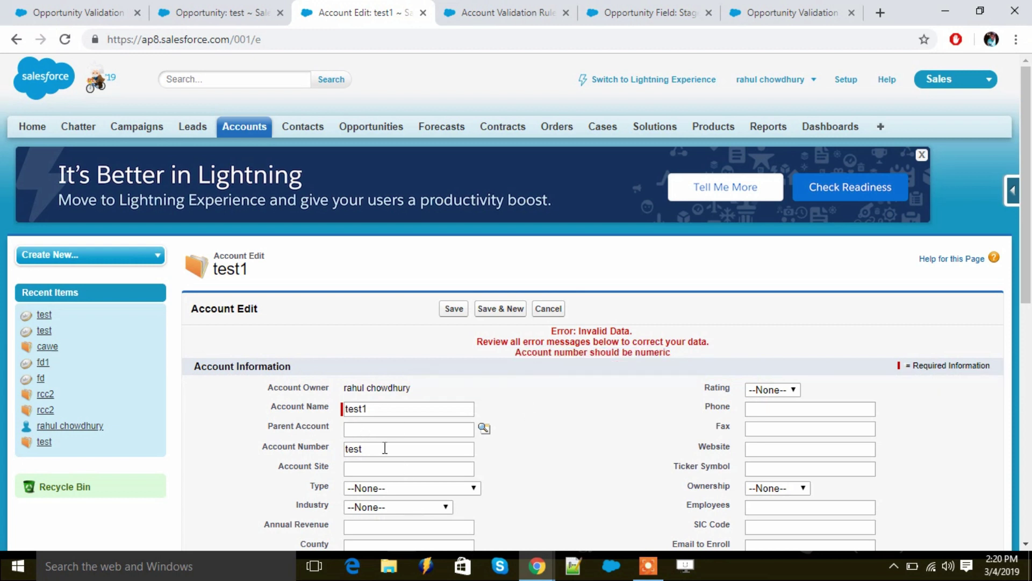
pyautogui.doubleClick(376, 448)
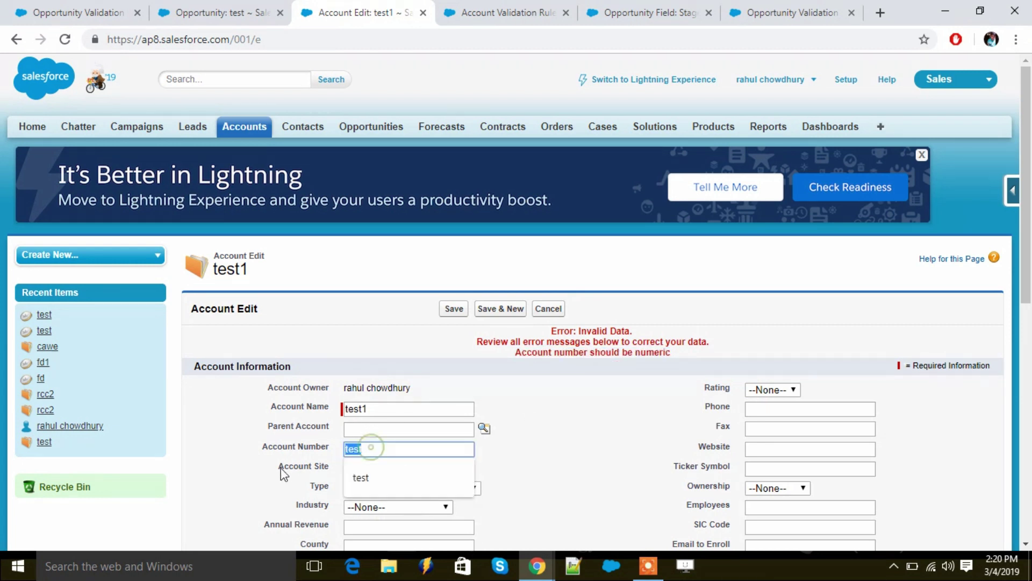
pyautogui.write('123')
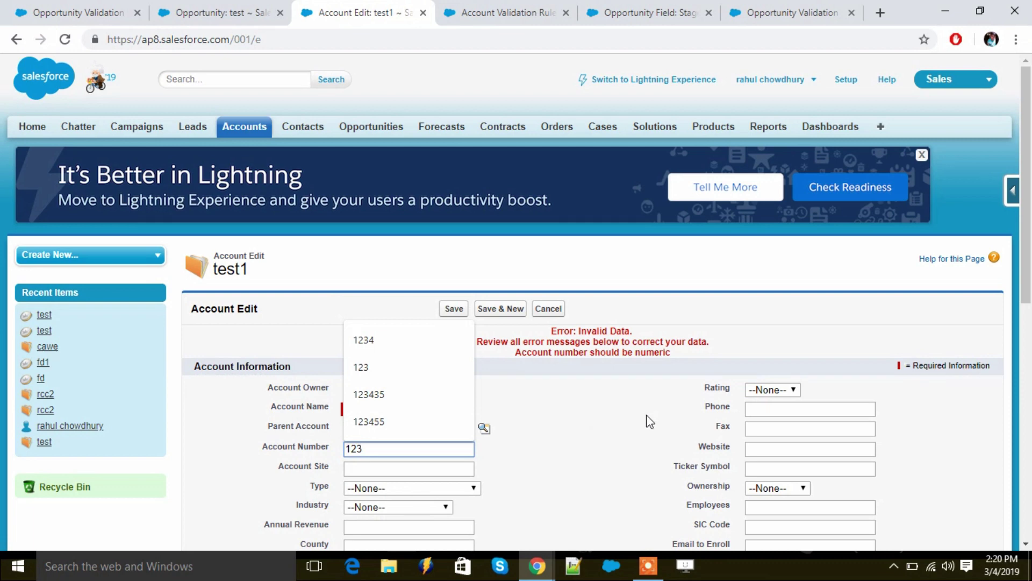
pyautogui.click(611, 421)
pyautogui.click(455, 309)
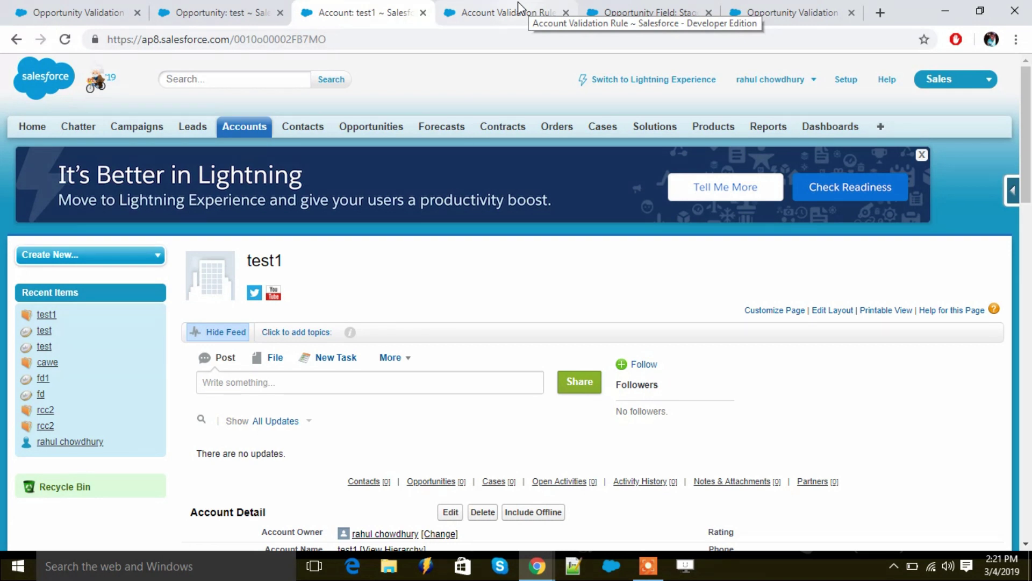
# Open Validation_rule_on_account for editing and insert a comma and the LEN function after ISNUMBER( AccountNumber) in its error condition formula.
pyautogui.click(484, 10)
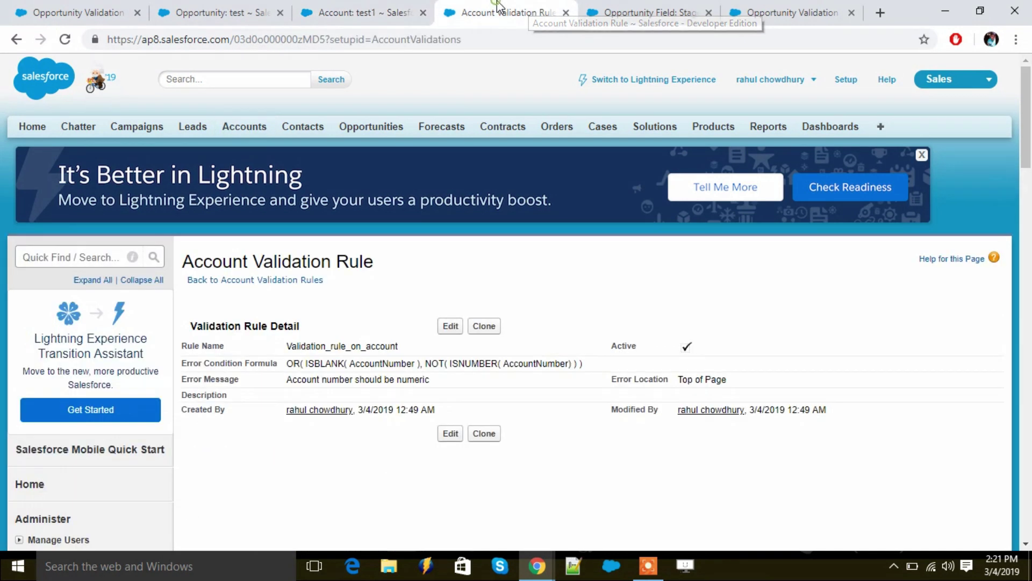
pyautogui.click(449, 327)
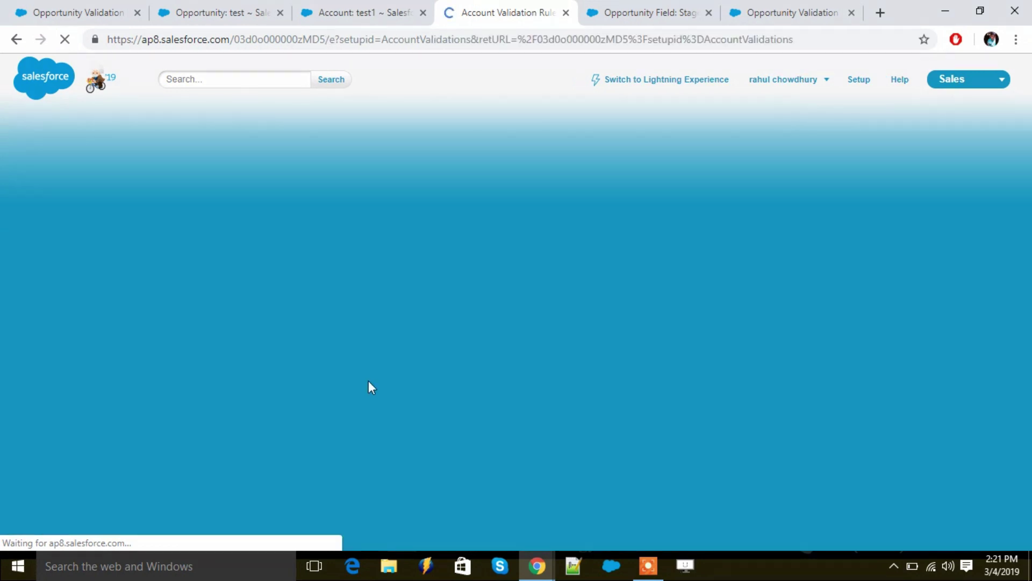
pyautogui.scroll(-5, 423, 363)
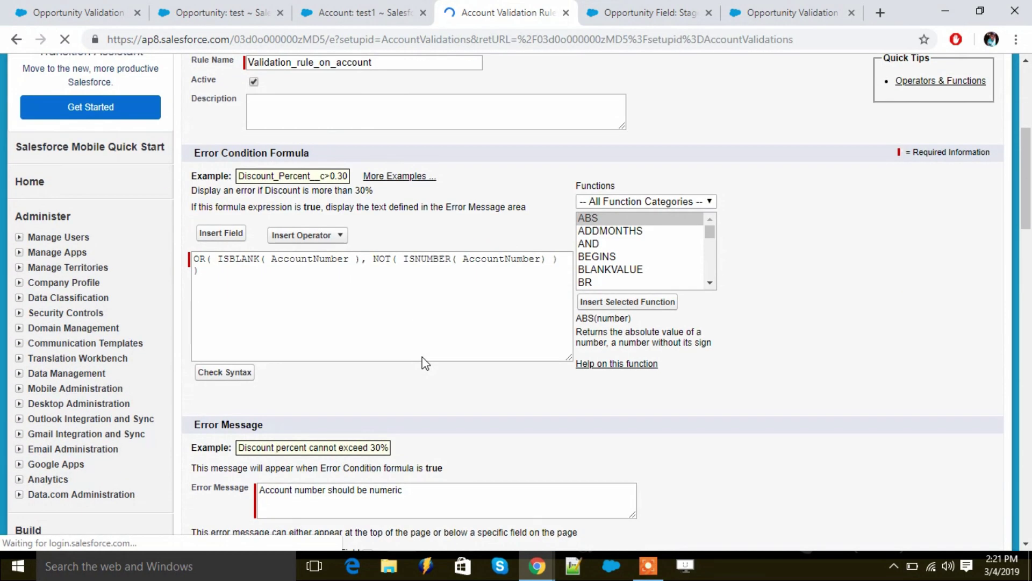
pyautogui.click(546, 255)
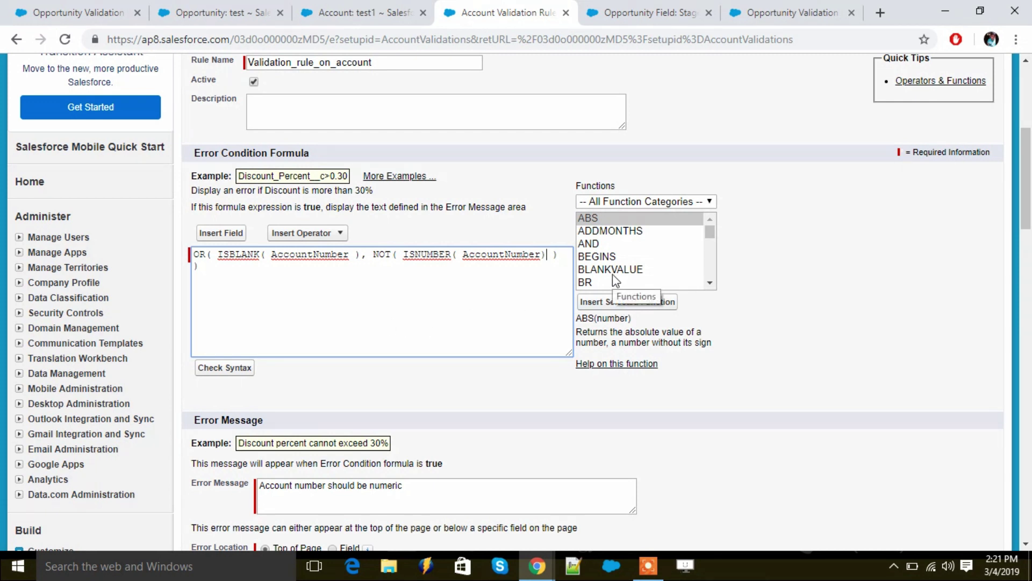
pyautogui.write(',')
pyautogui.click(659, 245)
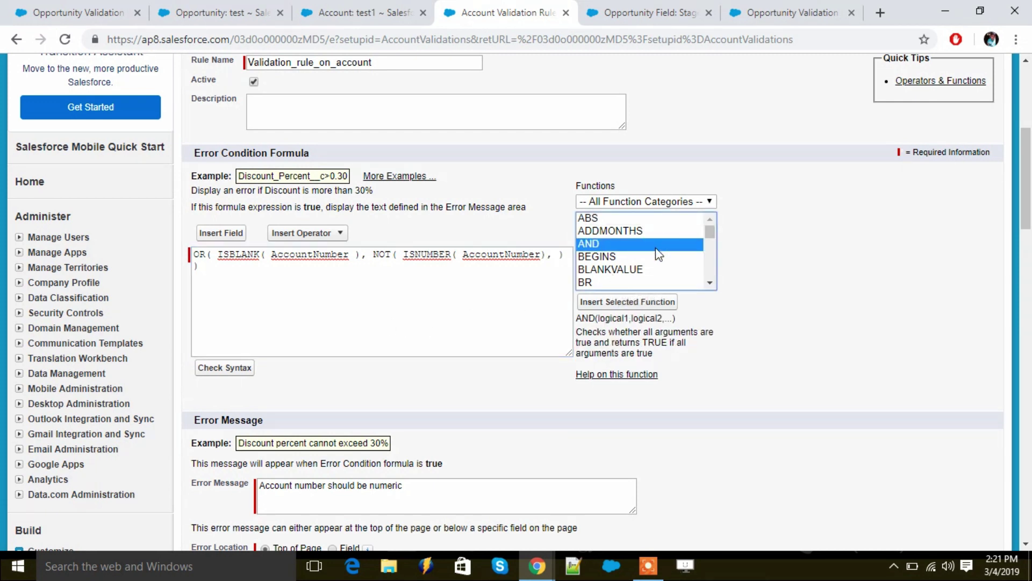
pyautogui.press('l')
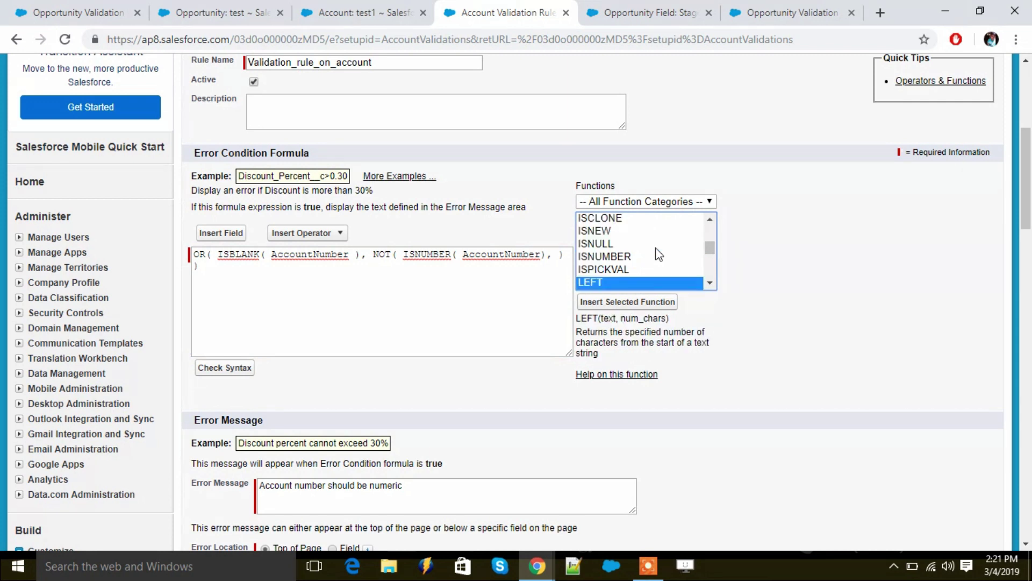
pyautogui.press('Down')
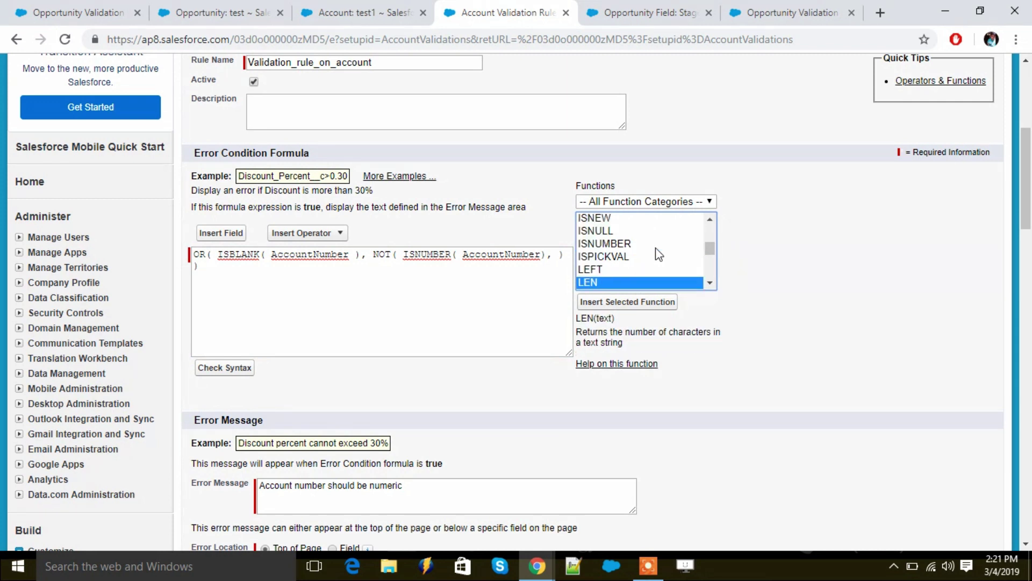
pyautogui.click(640, 302)
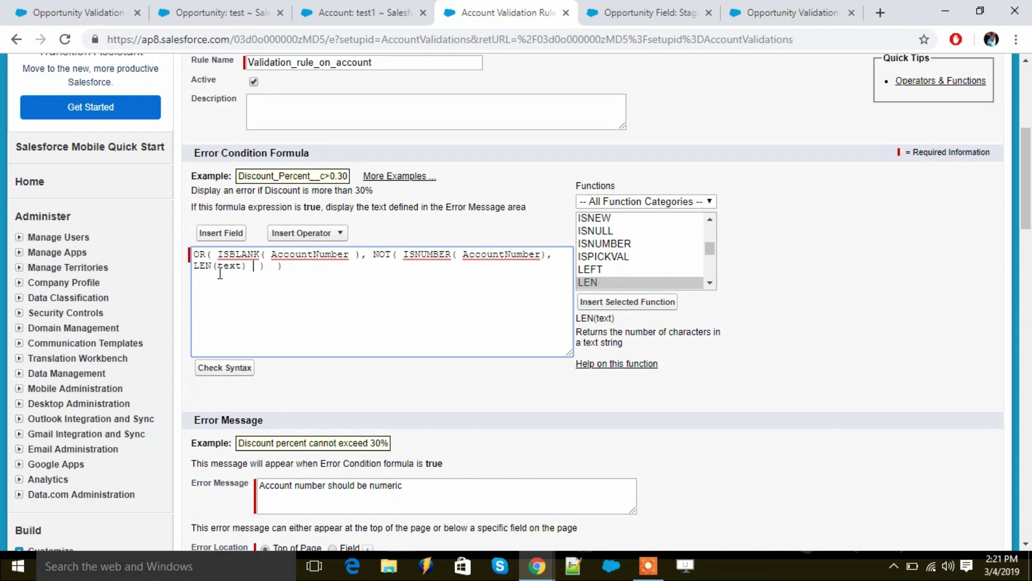
# Replace the text placeholder inside LEN with the Account Number field.
pyautogui.moveTo(219, 265); pyautogui.dragTo(240, 270)
pyautogui.press('BackSpace')
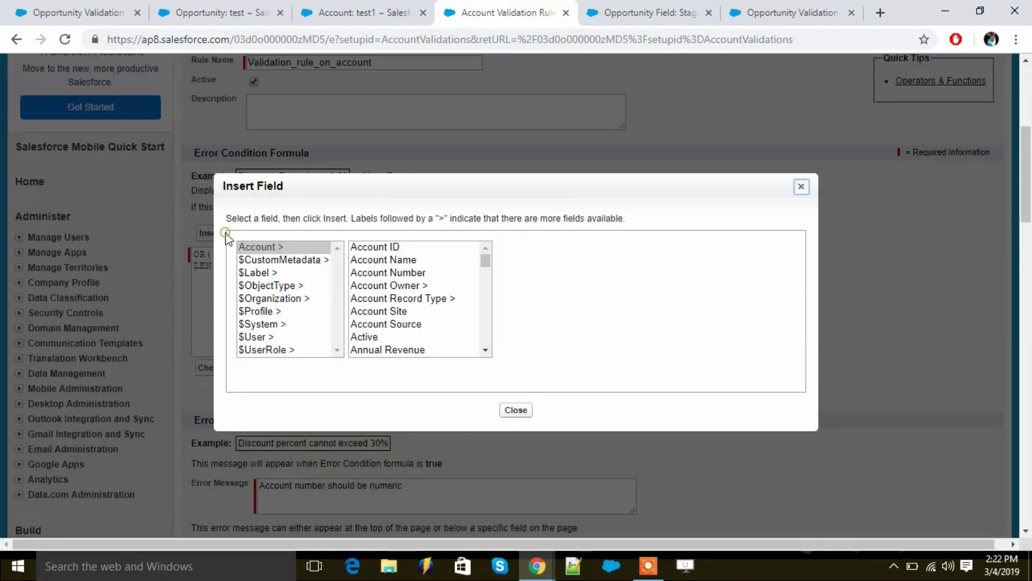
pyautogui.click(227, 235)
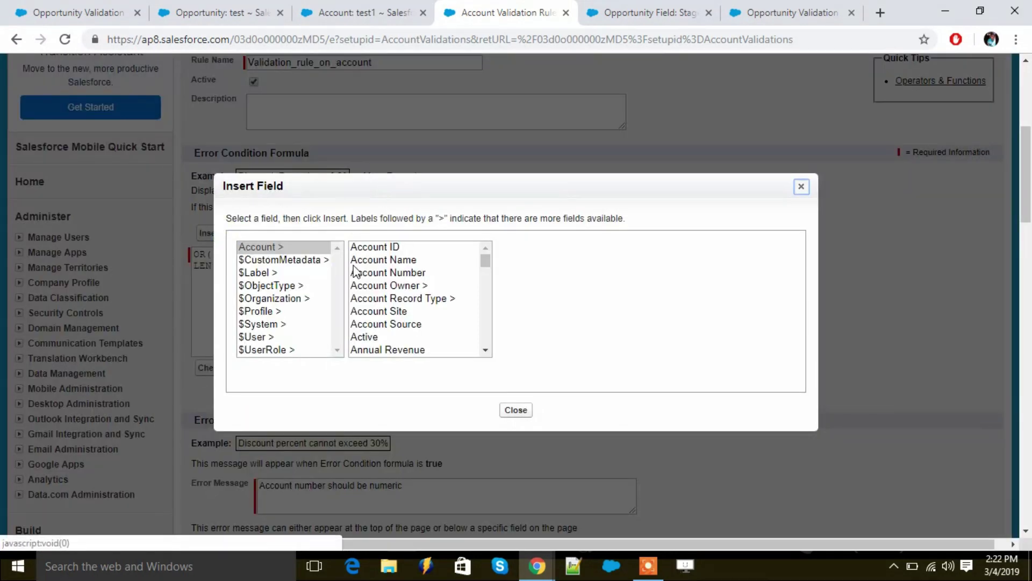
pyautogui.click(414, 273)
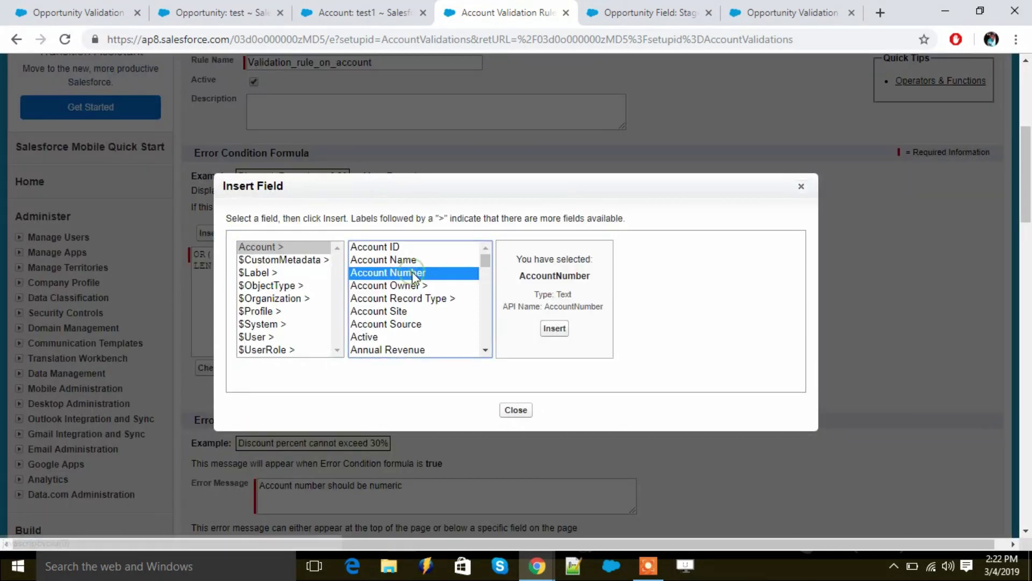
pyautogui.click(555, 330)
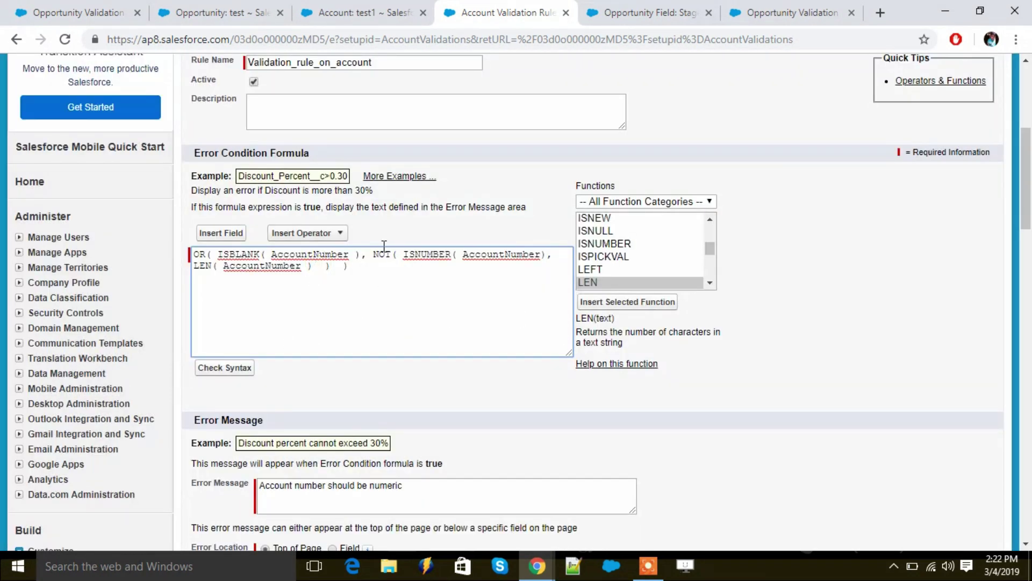
# Add the comparison <> 6 after the LEN function and check the formula's syntax.
pyautogui.click(301, 233)
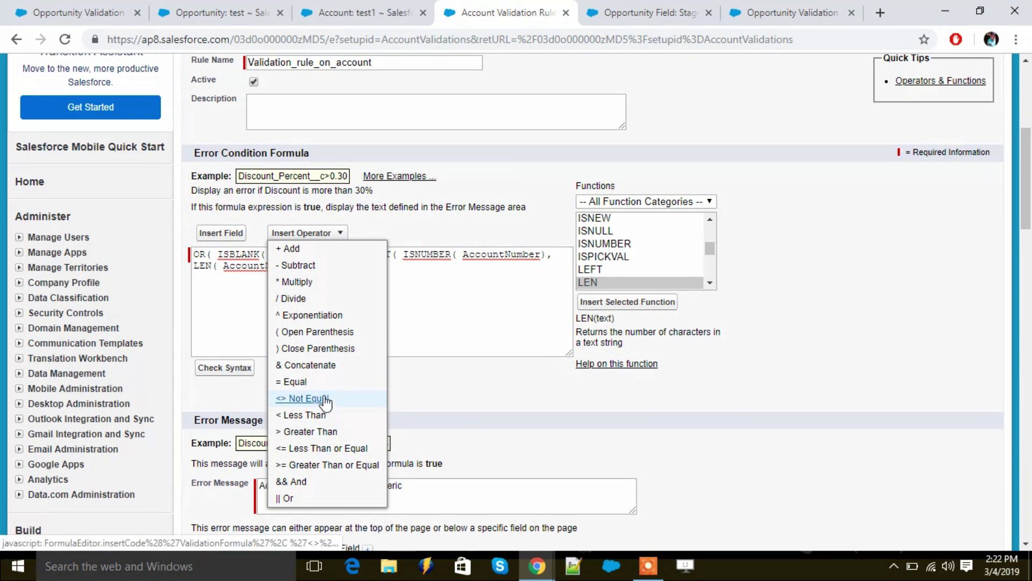
pyautogui.click(324, 399)
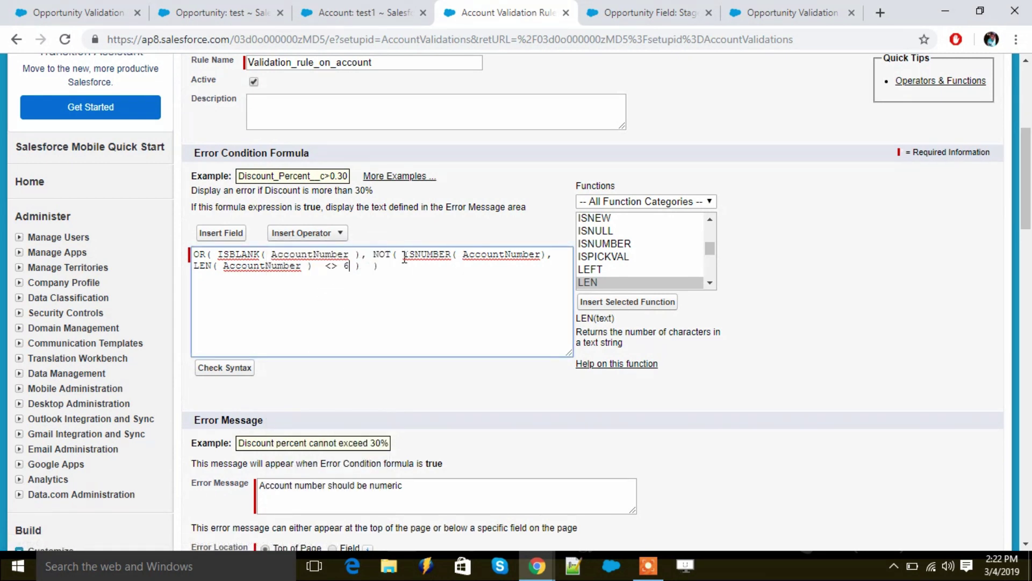
pyautogui.write('6')
pyautogui.click(240, 369)
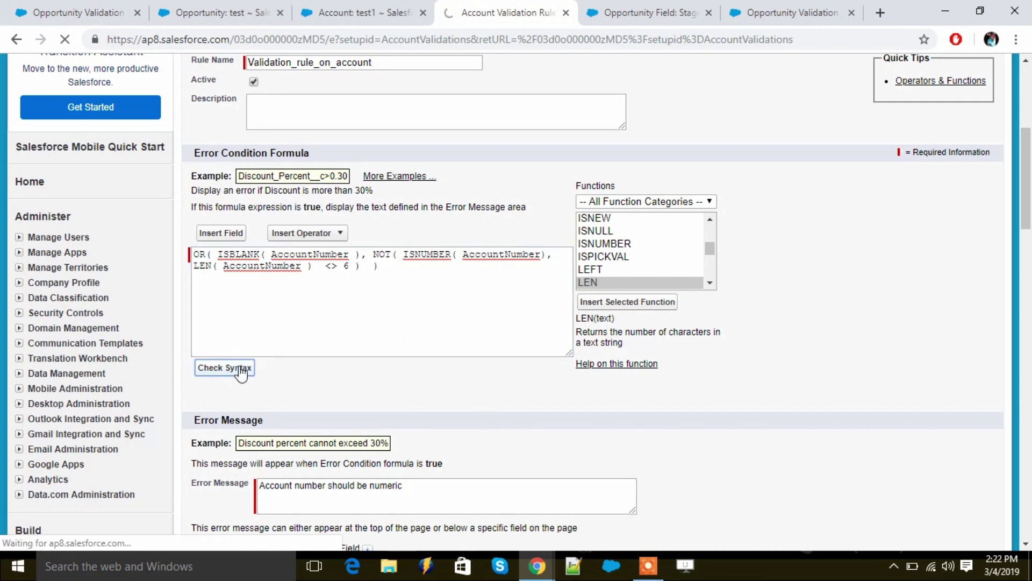
pyautogui.scroll(-1, 283, 357)
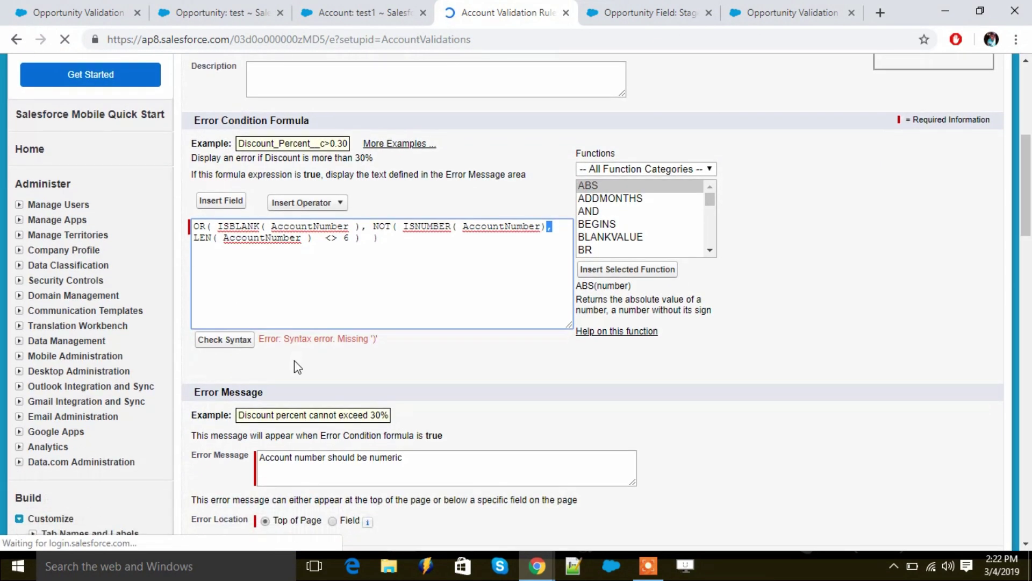
# Close the NOT function directly after ISNUMBER( AccountNumber), leave one closing parenthesis at the formula's end and check the syntax.
pyautogui.click(392, 236)
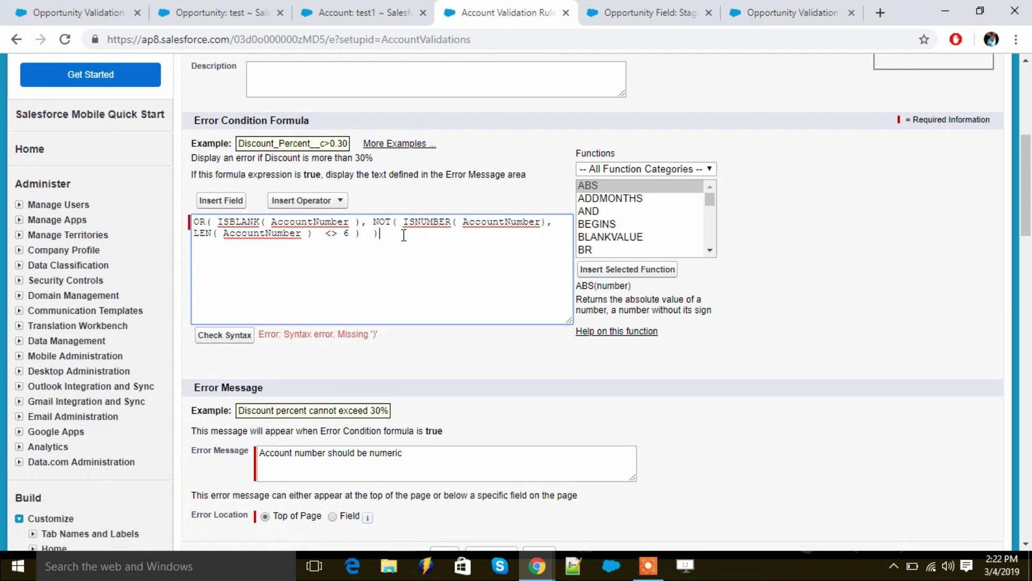
pyautogui.click(221, 336)
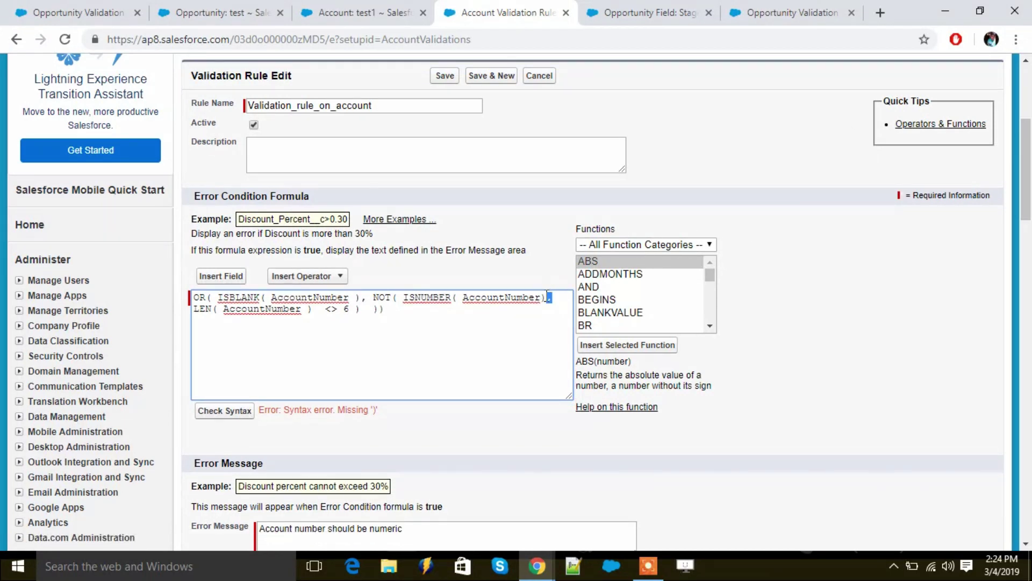
pyautogui.moveTo(545, 295); pyautogui.dragTo(557, 293)
pyautogui.click(545, 296)
pyautogui.click(384, 312)
pyautogui.click(223, 412)
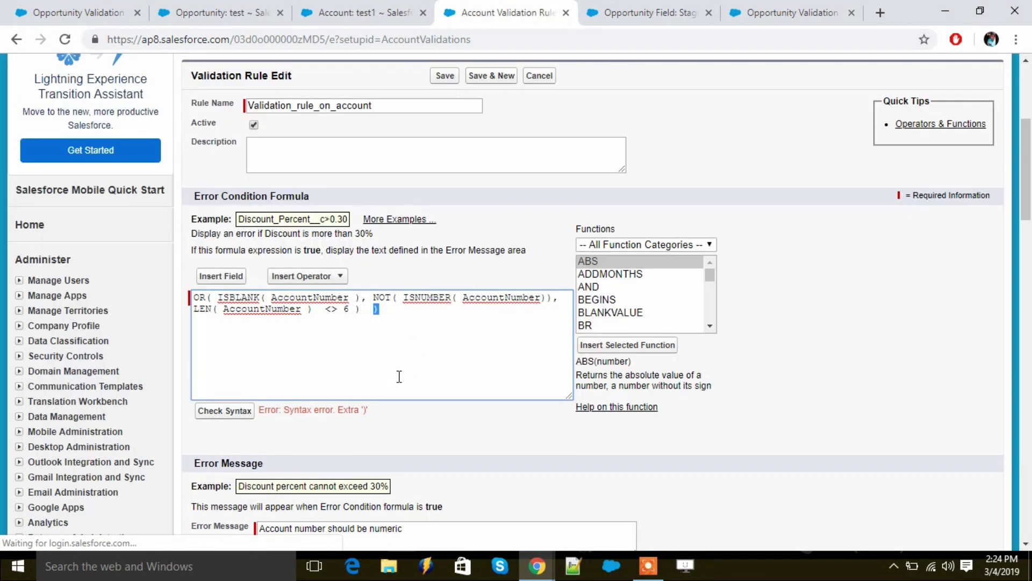
pyautogui.press('BackSpace')
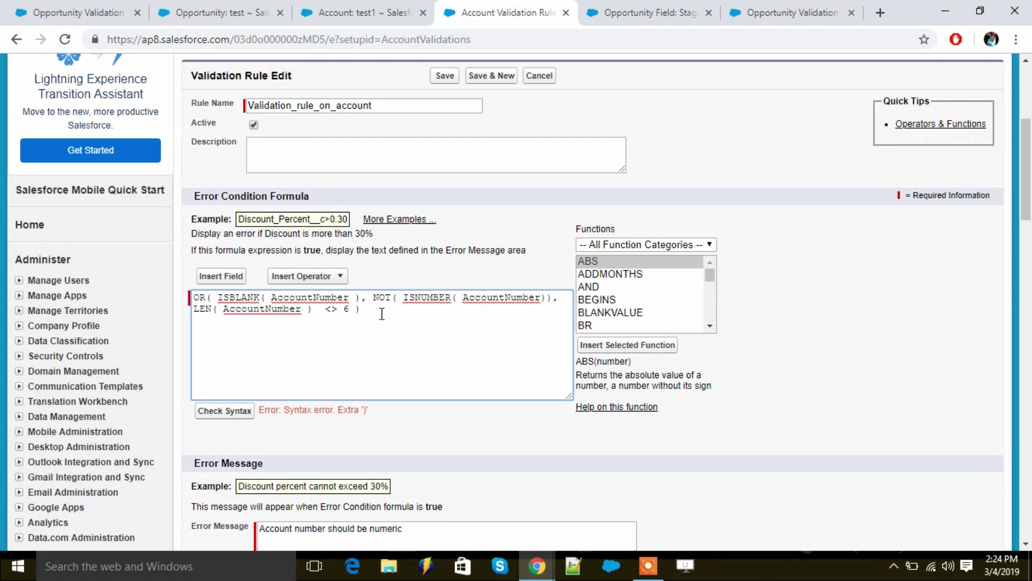
pyautogui.click(229, 410)
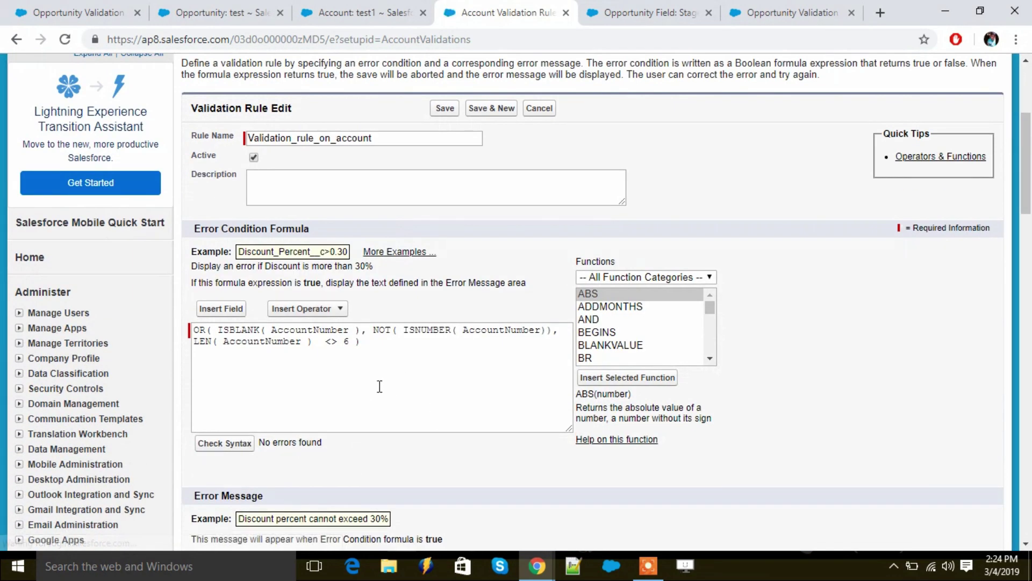
# Change the error message to "Account number should be numeric and must contain 6 digits" and save the validation rule.
pyautogui.scroll(-3, 341, 421)
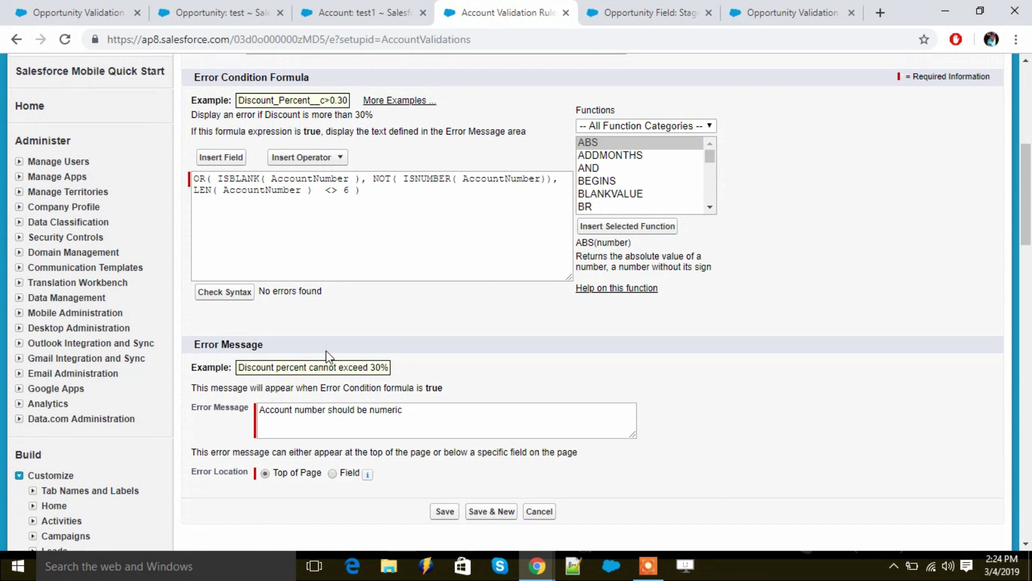
pyautogui.click(434, 412)
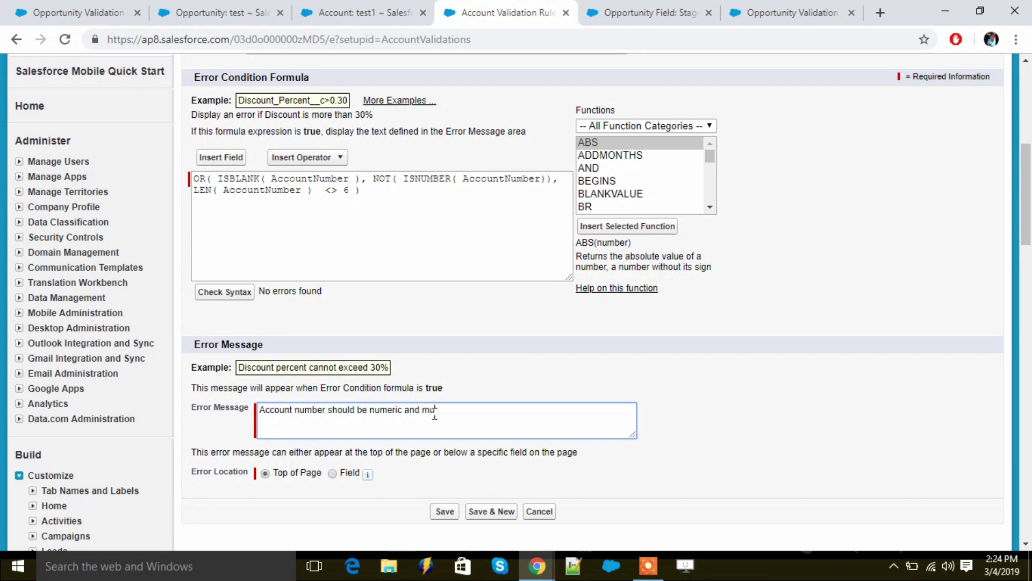
pyautogui.write('contain 6 digits')
pyautogui.click(439, 513)
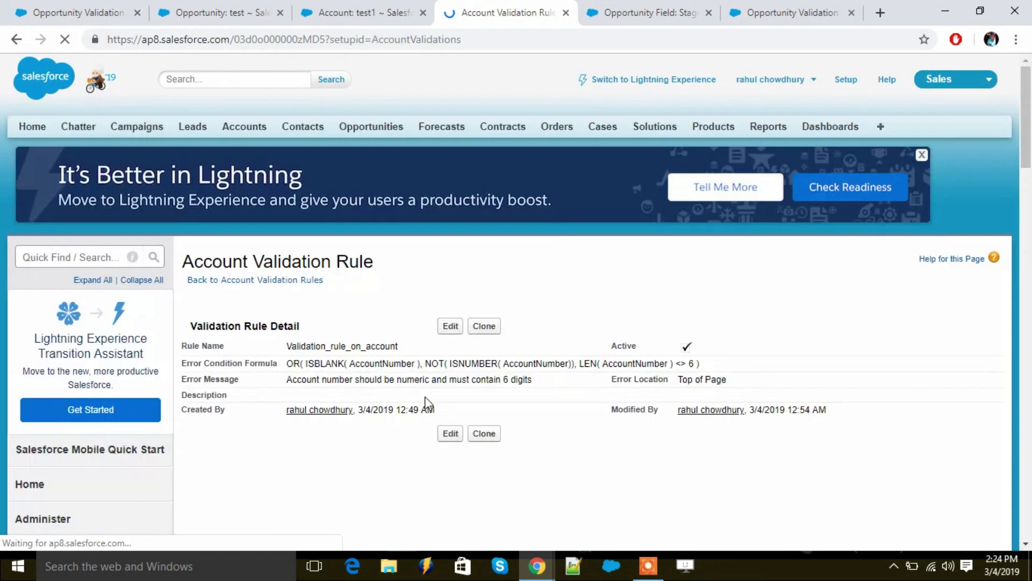
# Edit the test1 account, try to save it with its three-digit Account Number and examine the validation error.
pyautogui.click(396, 12)
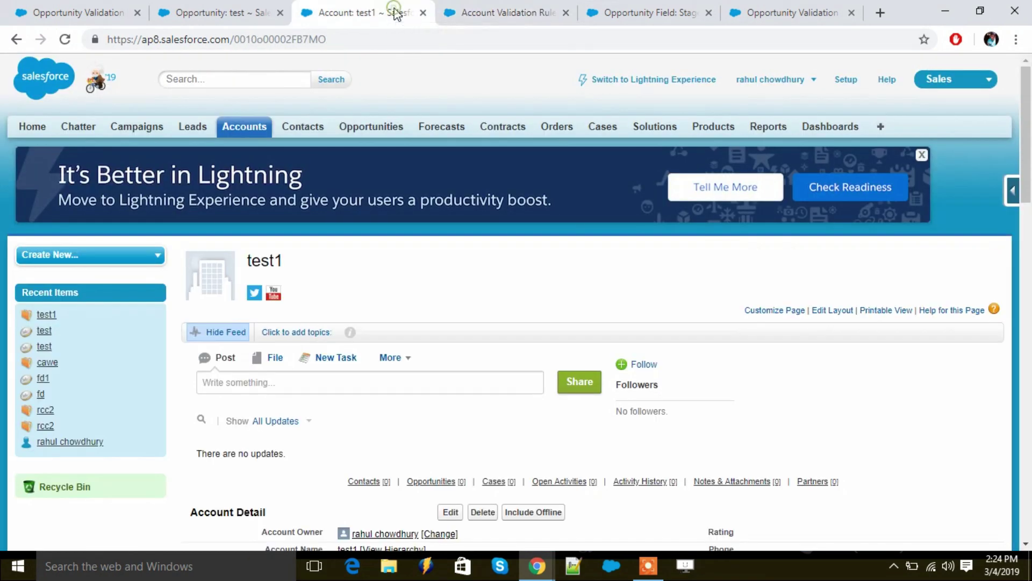
pyautogui.scroll(-3, 413, 436)
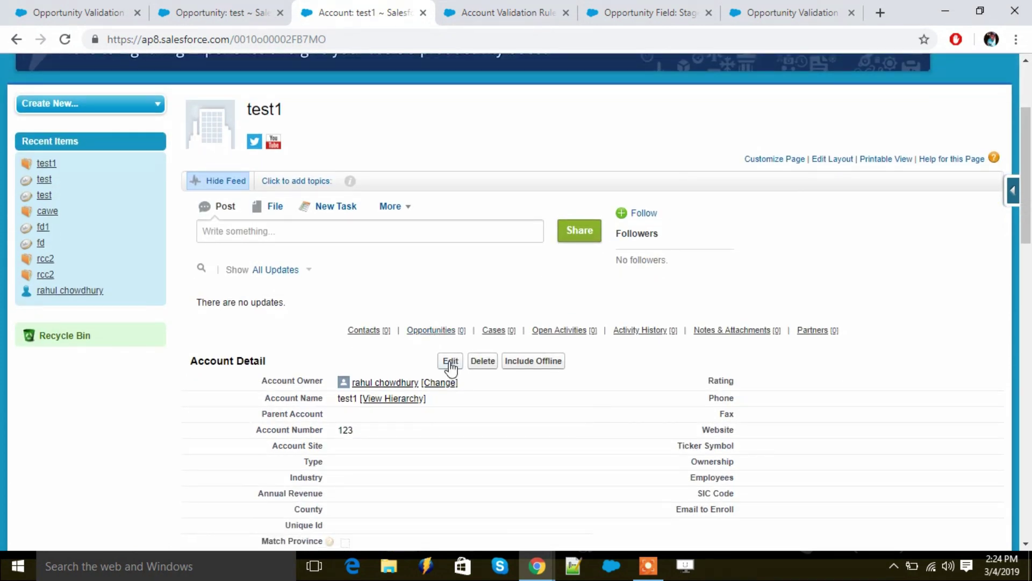
pyautogui.click(450, 362)
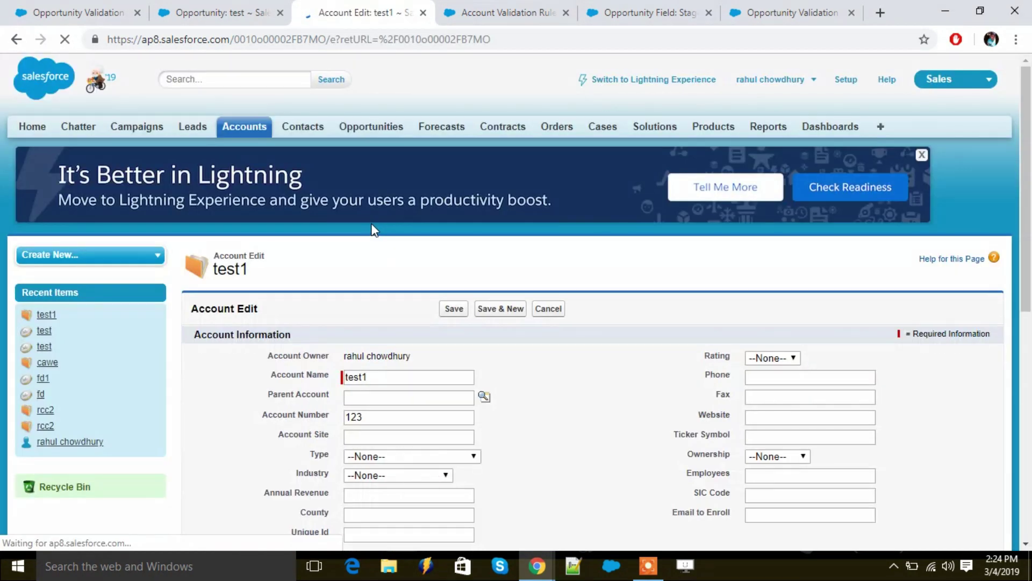
pyautogui.click(574, 403)
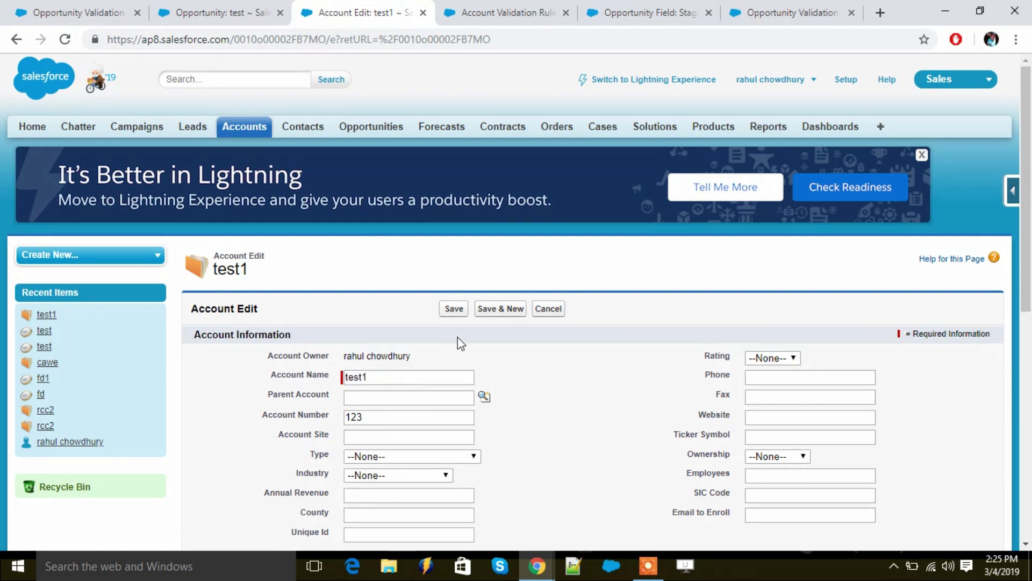
pyautogui.click(451, 311)
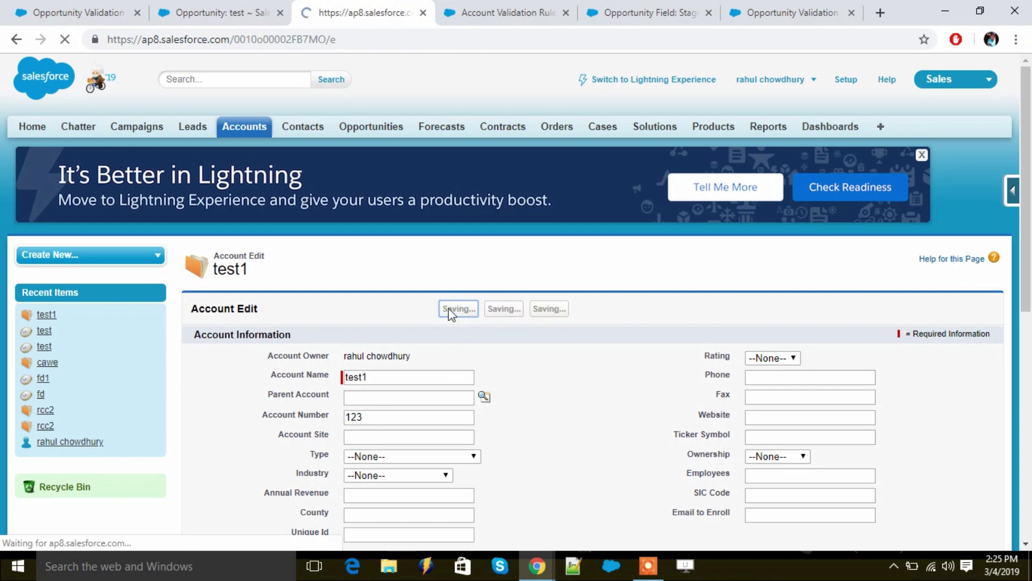
pyautogui.scroll(-3, 470, 369)
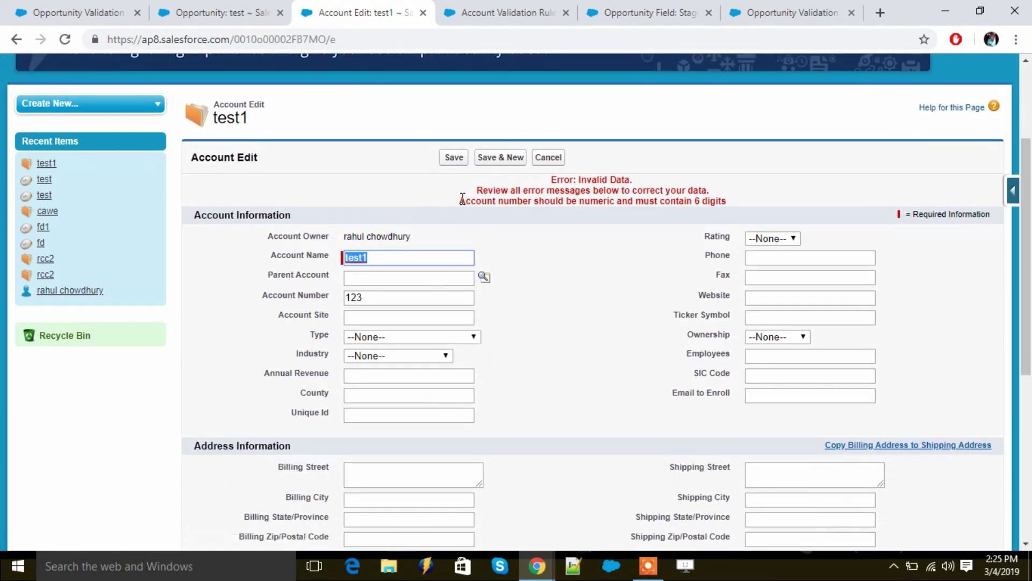
pyautogui.moveTo(460, 200); pyautogui.dragTo(728, 196)
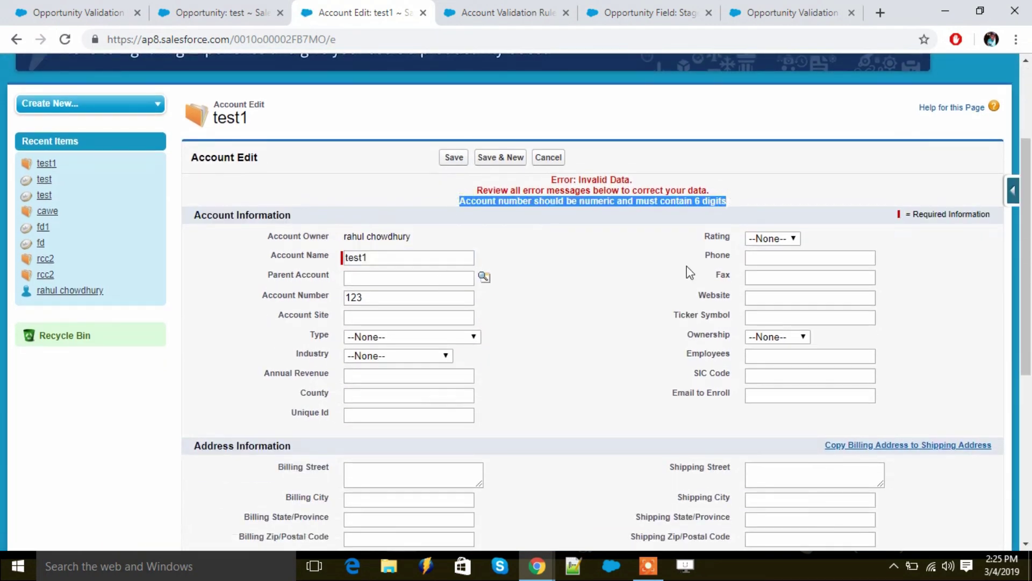
pyautogui.click(615, 294)
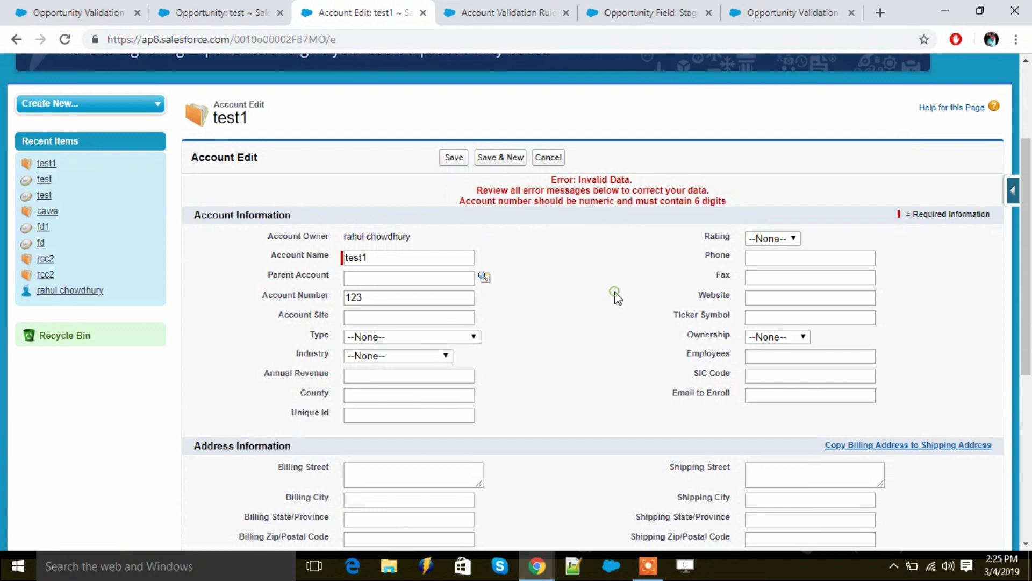
# Extend the Account Number of test1 to six digits and save the account.
pyautogui.click(376, 299)
pyautogui.write('456')
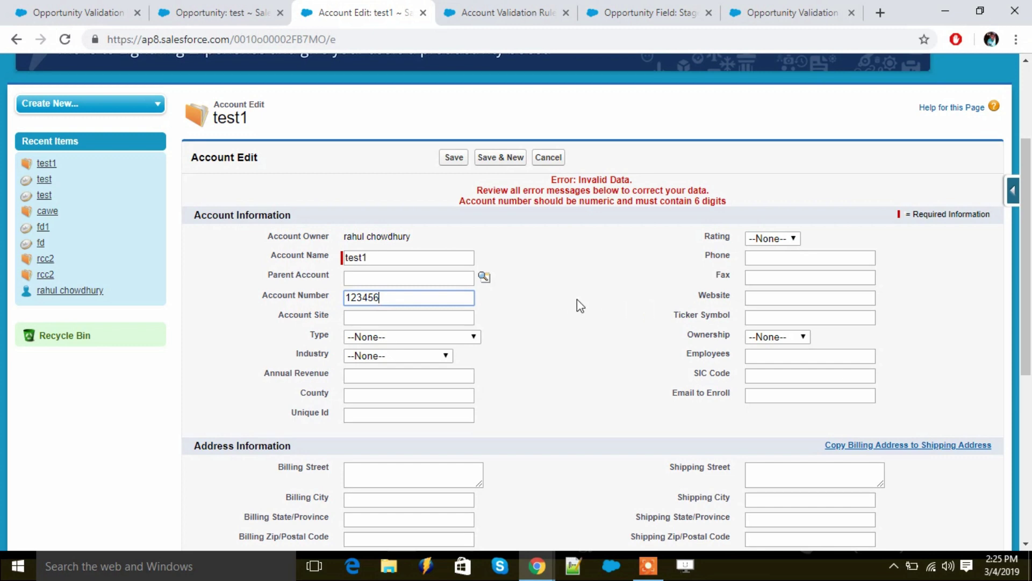
pyautogui.click(451, 158)
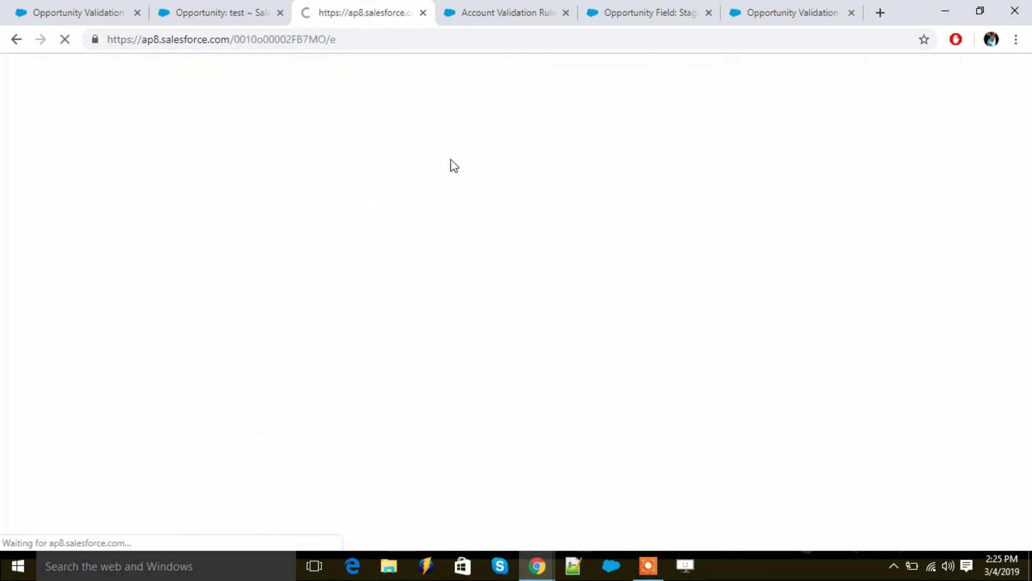